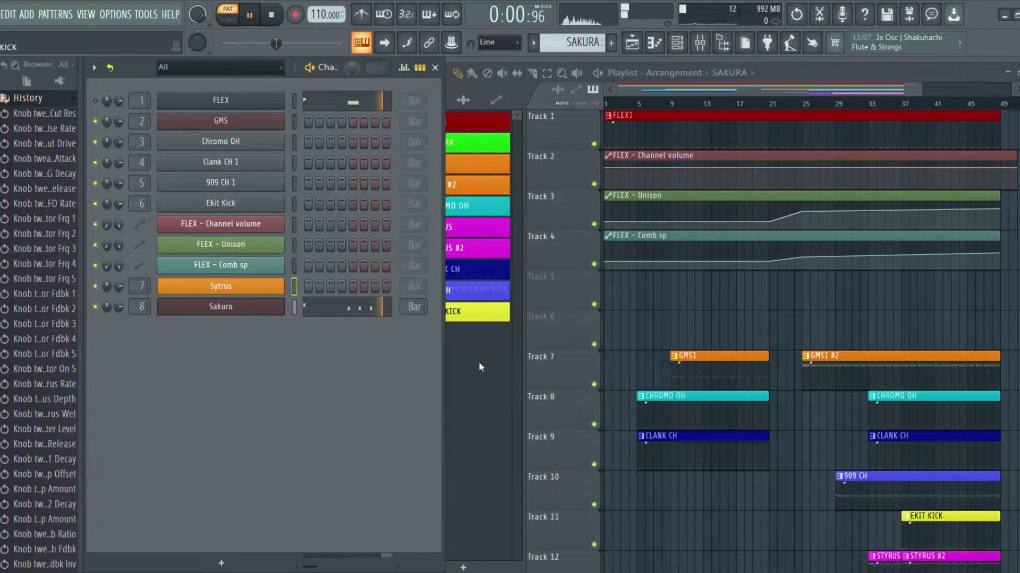
- Delete all of the FLEX channel's notes from the SAKURA pattern
mouse_move(474, 380)
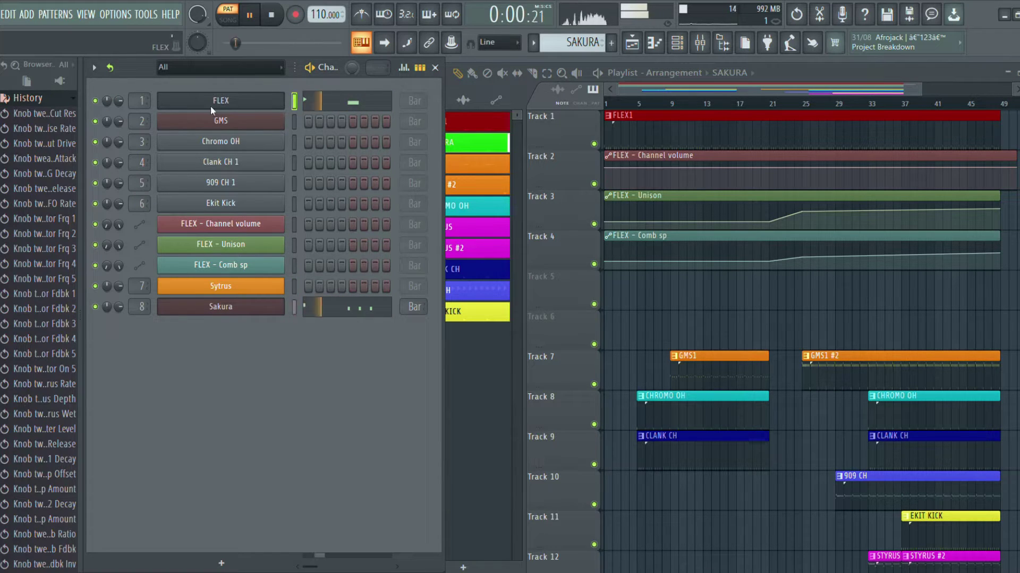
left_click(302, 101)
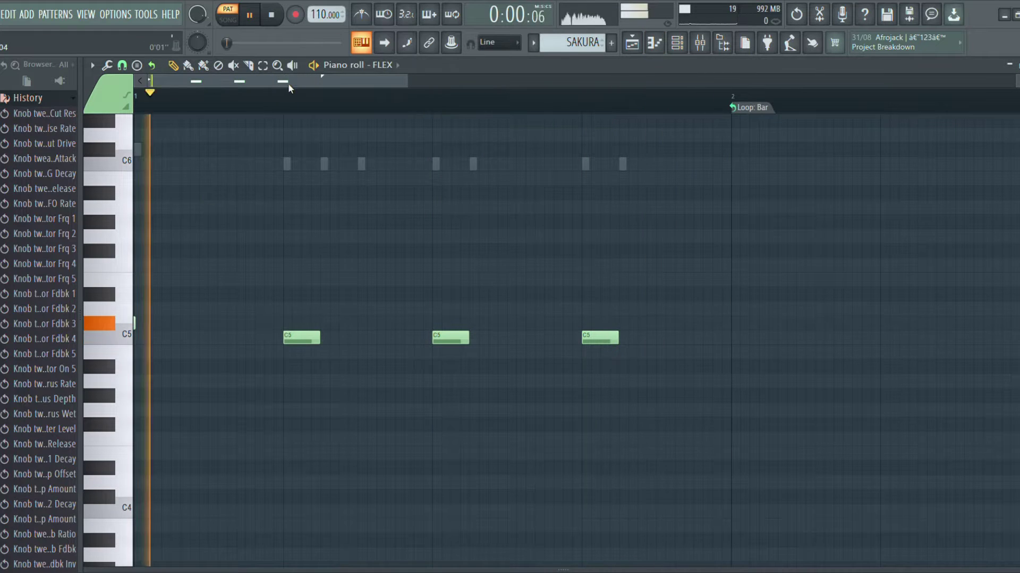
left_click_drag(127, 151, 113, 301)
key("ctrl+a")
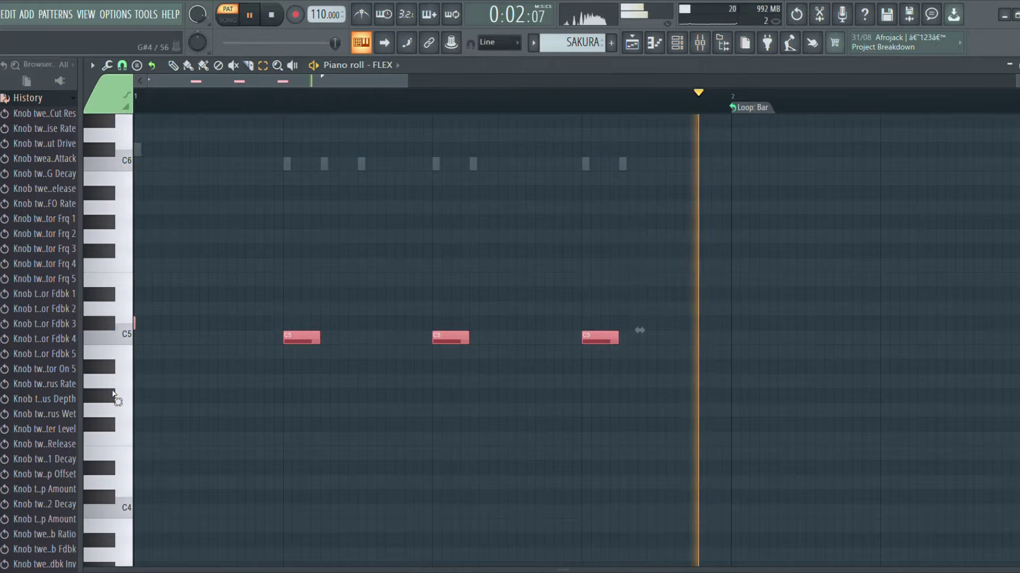
key("Delete")
key("Escape")
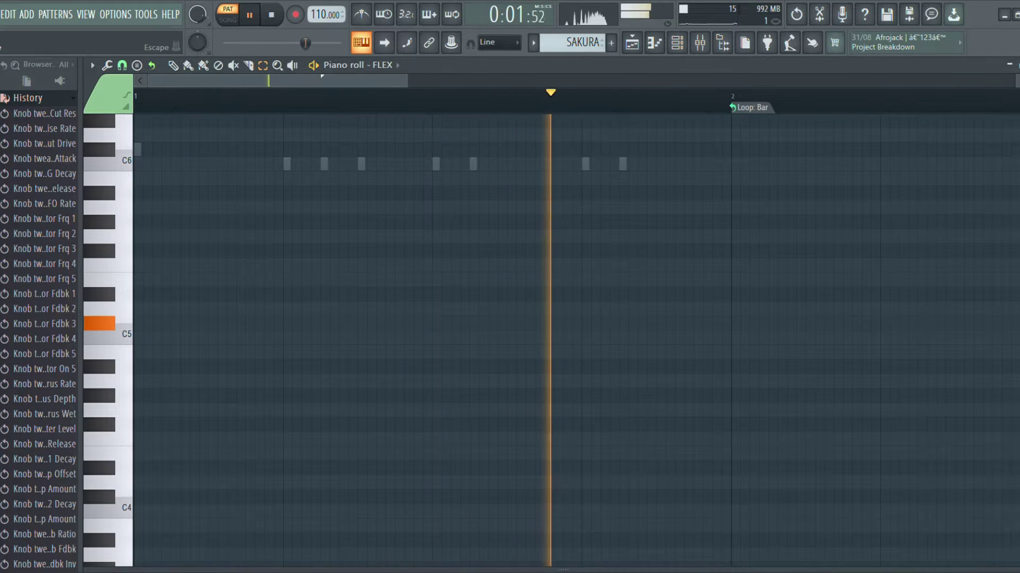
key("ctrl+v")
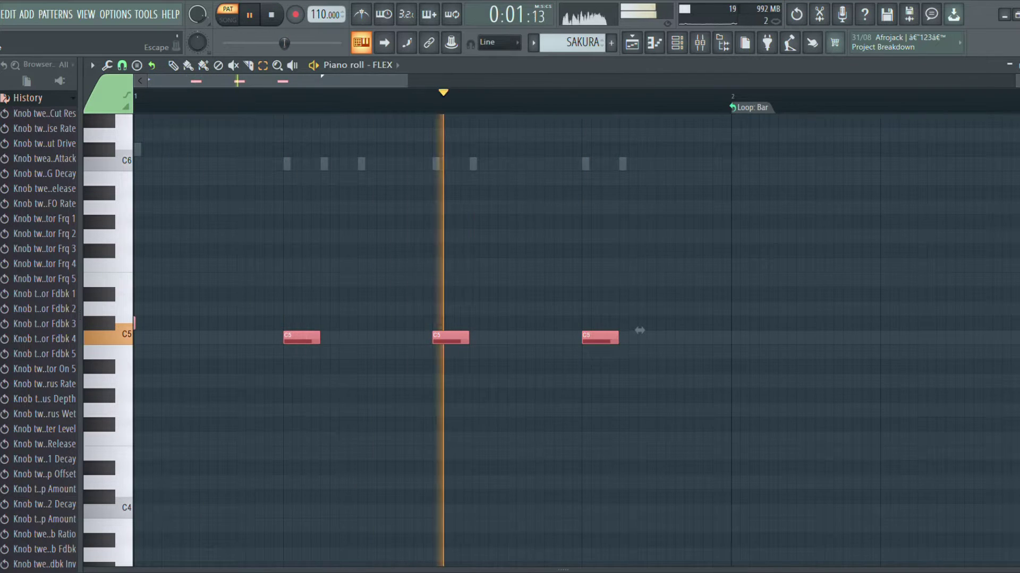
key("Delete")
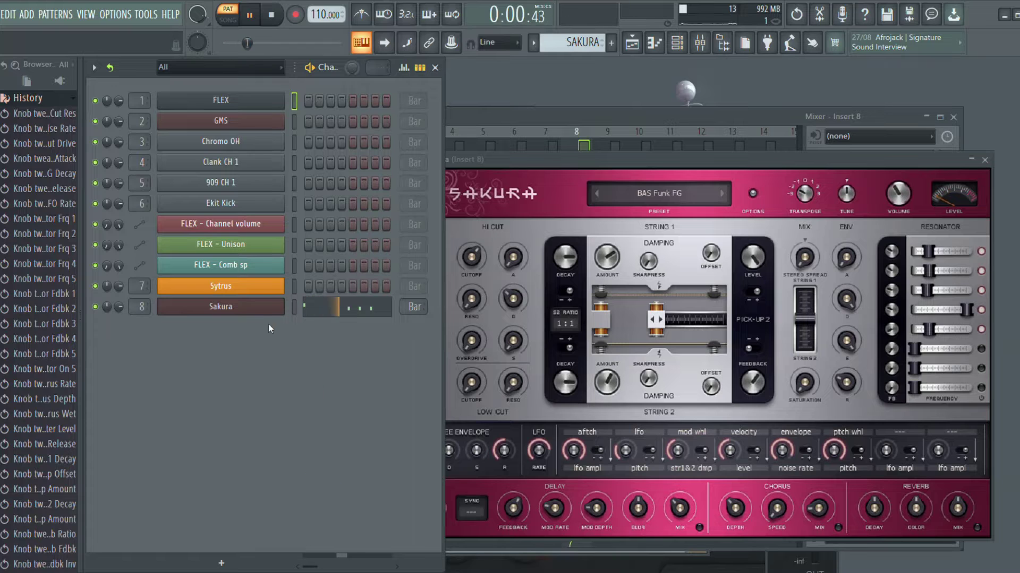
- Remove the third C6 note of the beat 2 group from the Sakura channel in the SAKURA pattern
left_click(259, 307)
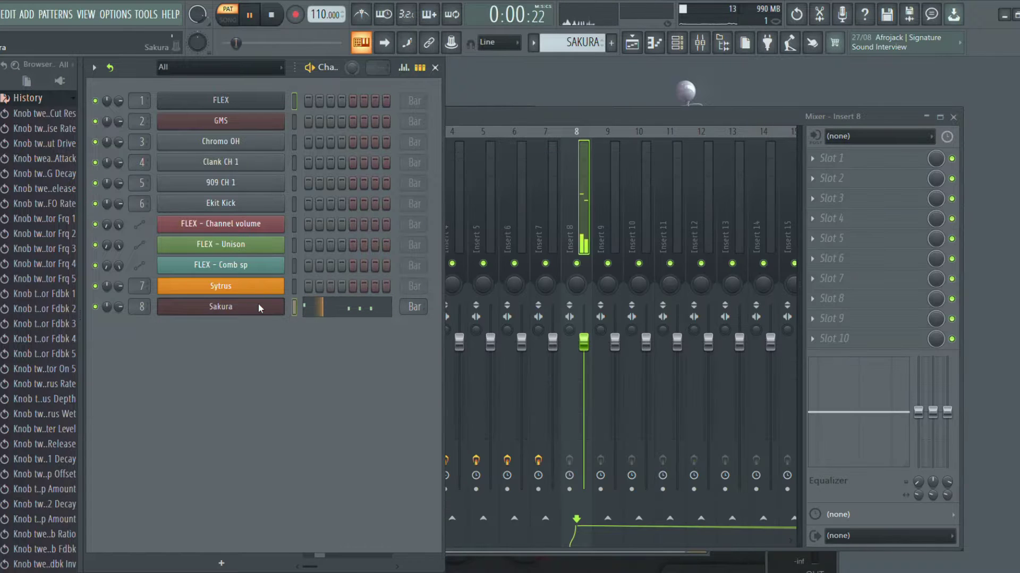
left_click(326, 314)
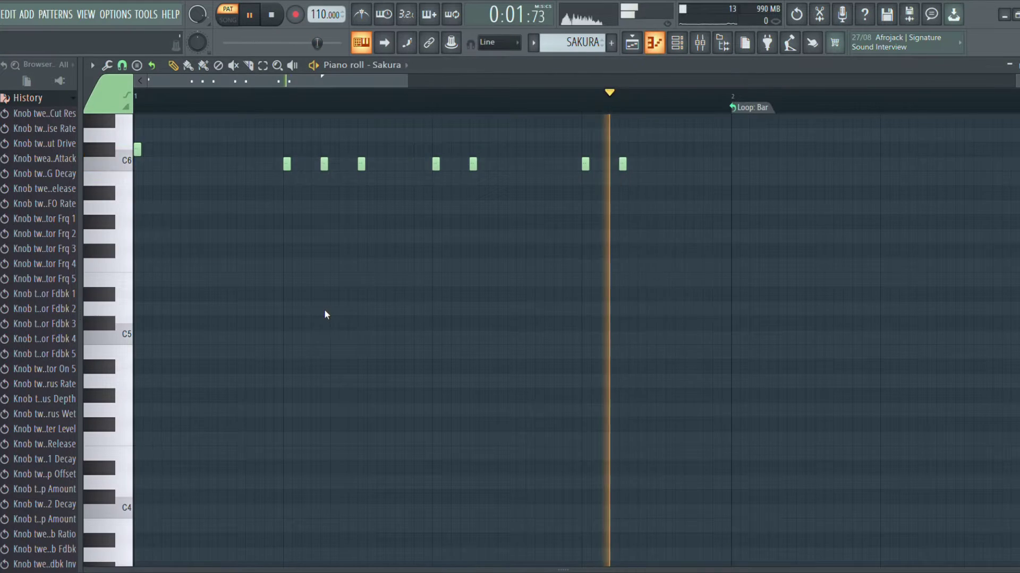
right_click(363, 165)
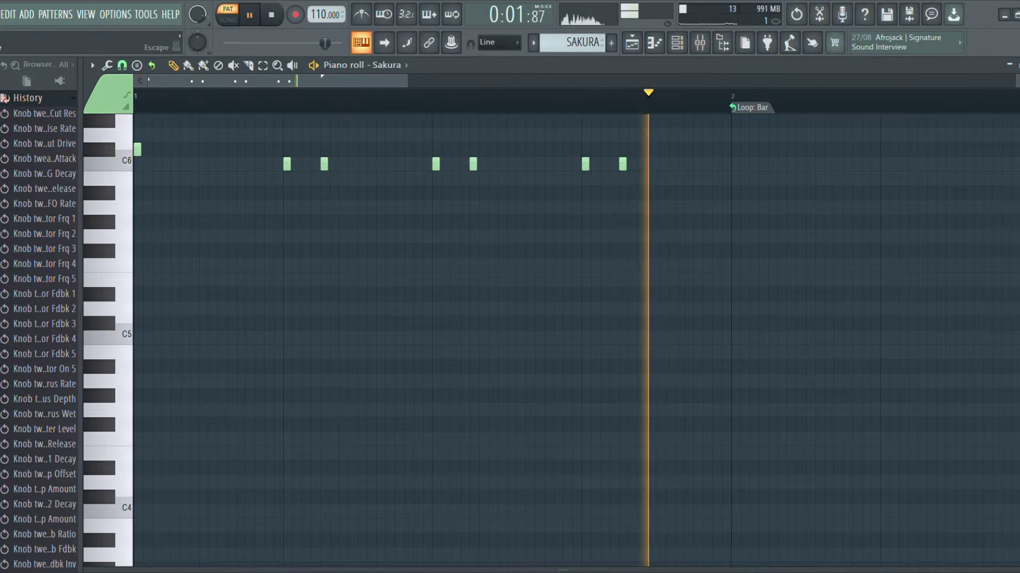
key("Escape")
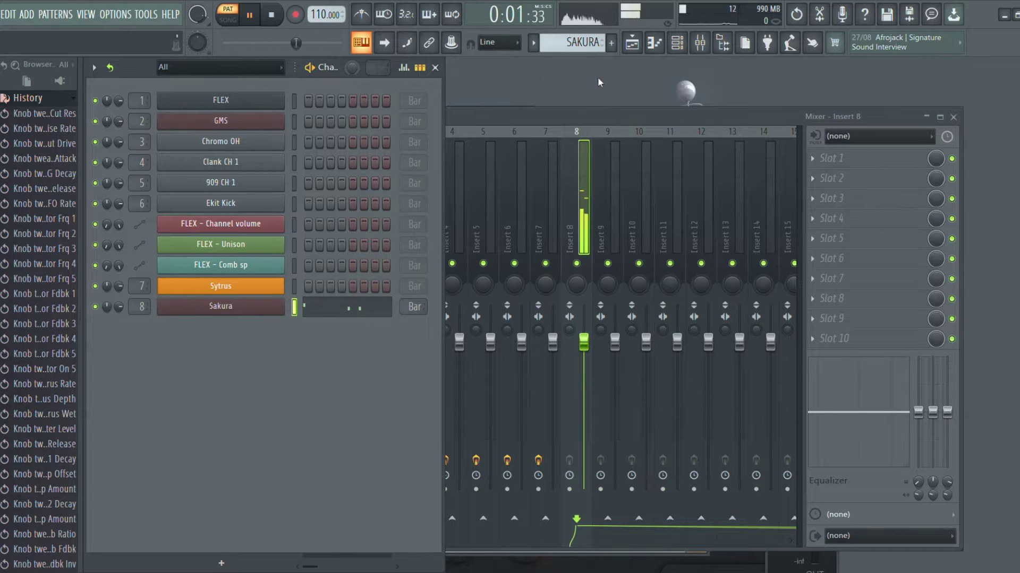
- Clone the SAKURA pattern as SAKURA #2 and add a third C6 note to the copy's beat 2 group on the Sakura channel
left_click(632, 44)
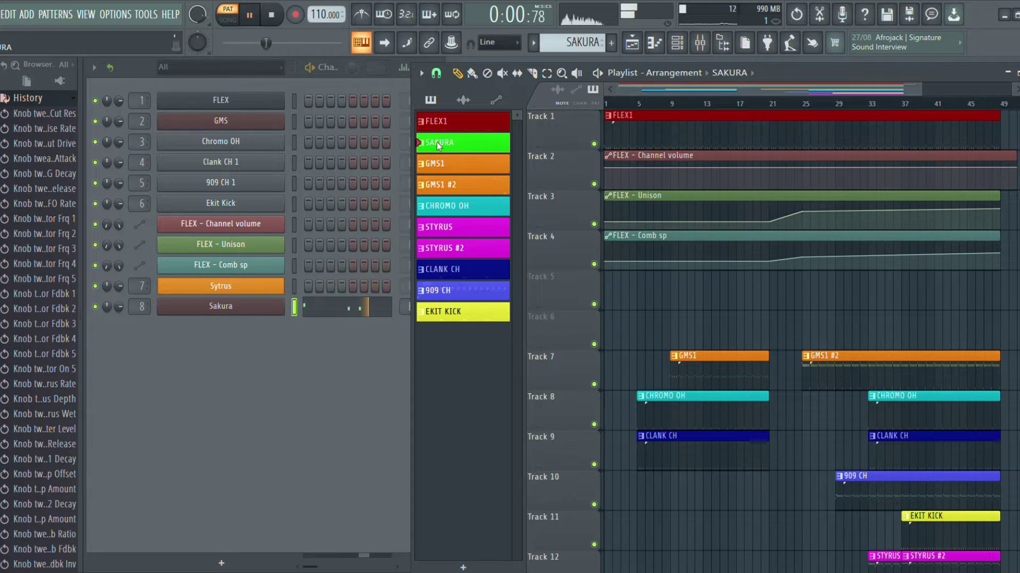
key("ctrl+shift+c")
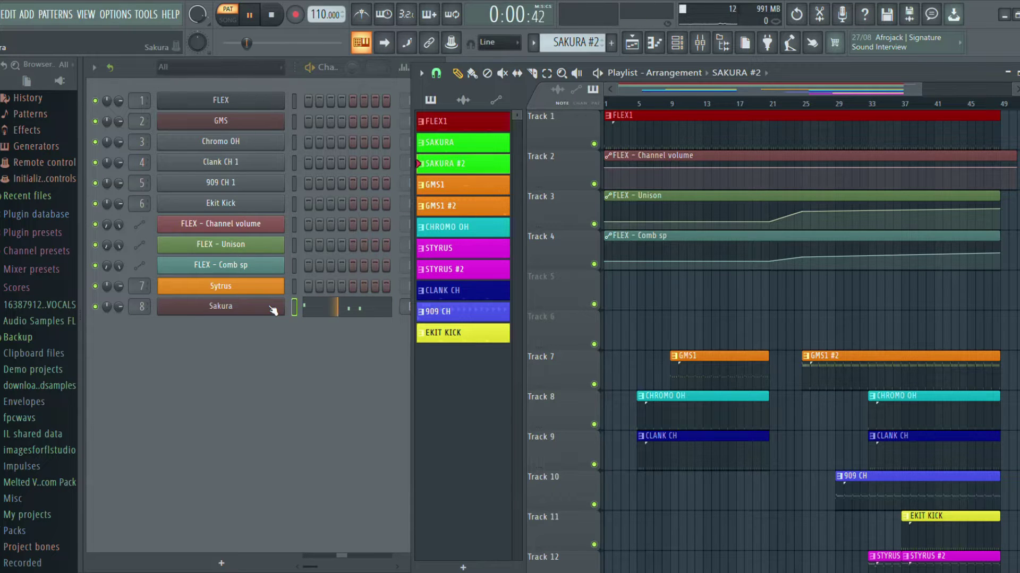
left_click(243, 310)
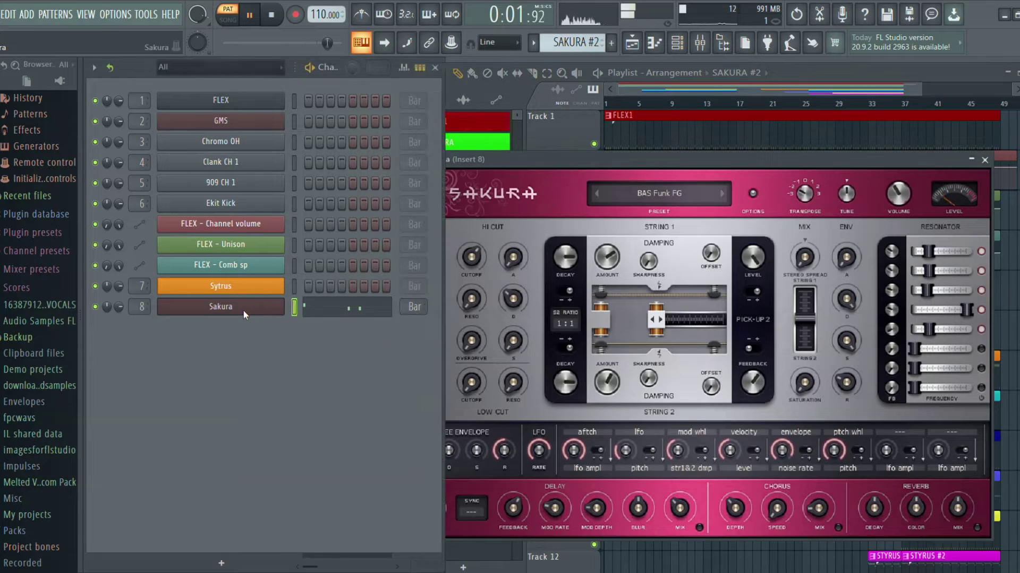
left_click(317, 303)
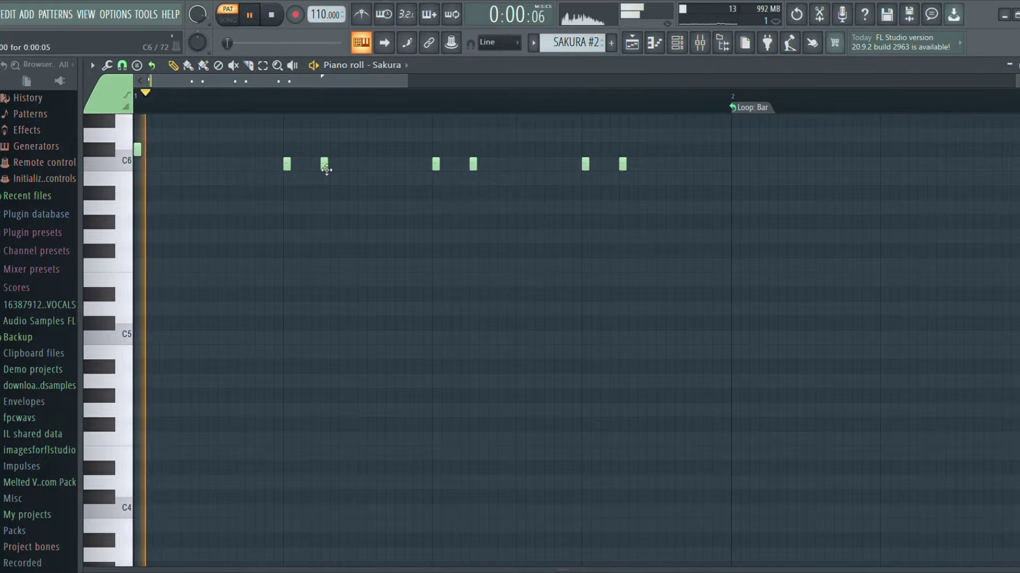
left_click(364, 165)
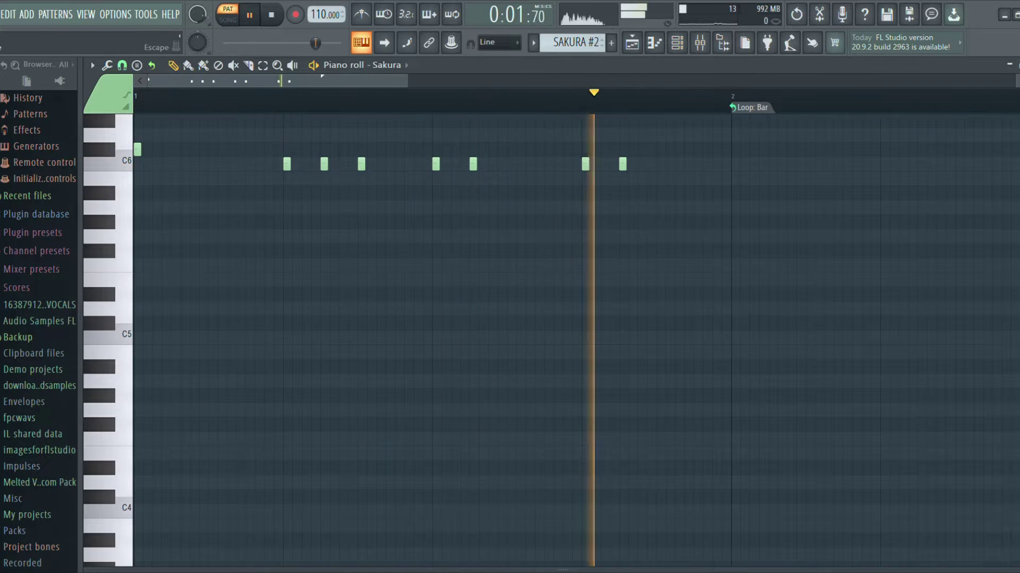
key("F7")
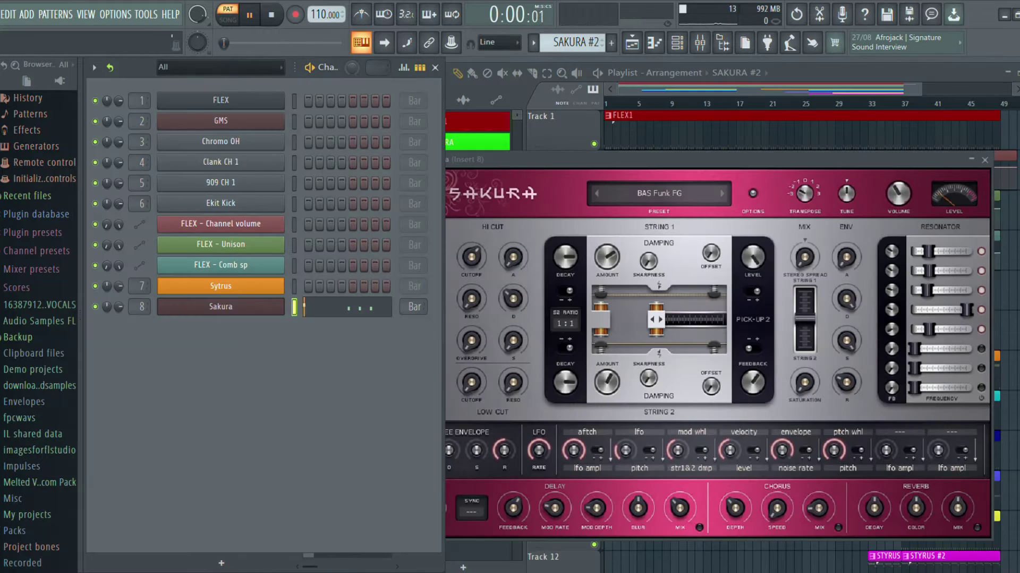
- Clone SAKURA #2 as SAKURA #3 and add a third C6 note to the copy's beat 3 group on the Sakura channel
left_click(496, 147)
left_click(478, 164)
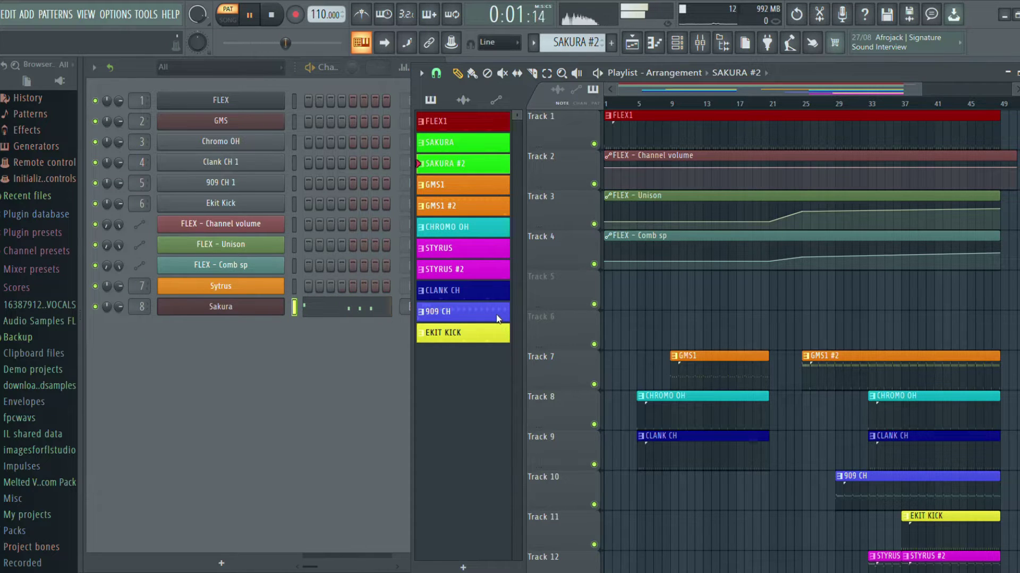
key("ctrl+shift+c")
left_click(456, 197)
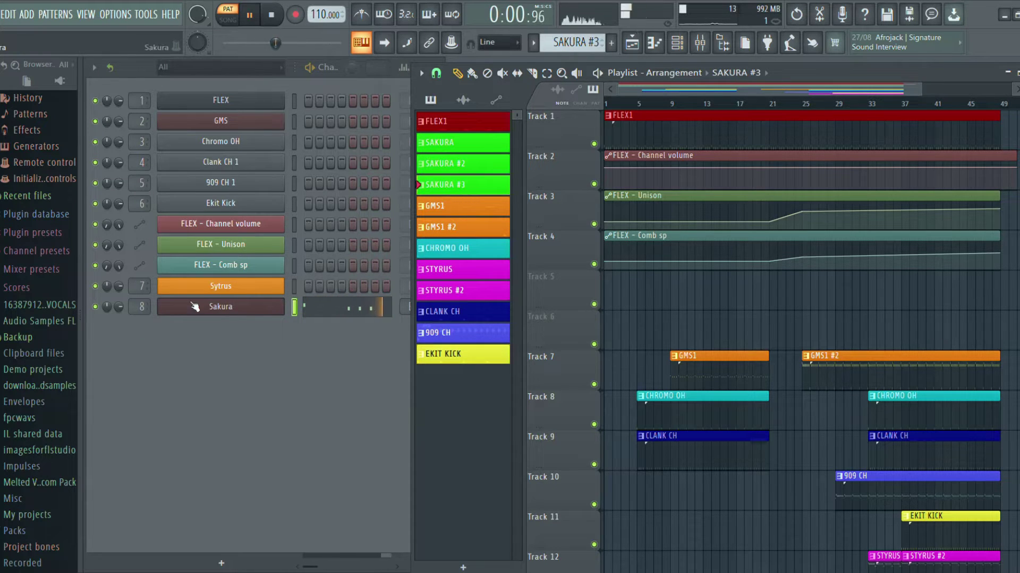
left_click(180, 317)
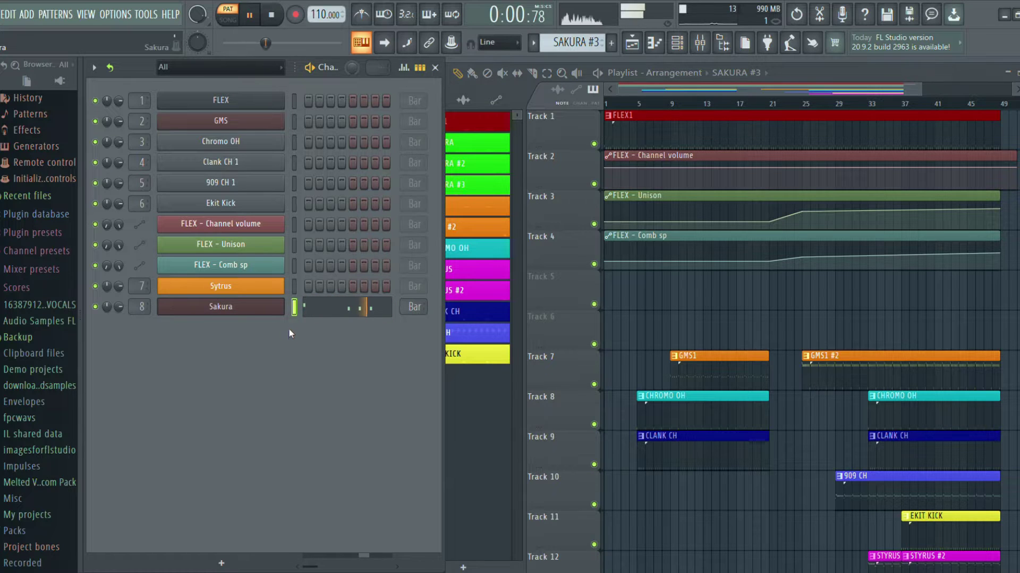
left_click(306, 310)
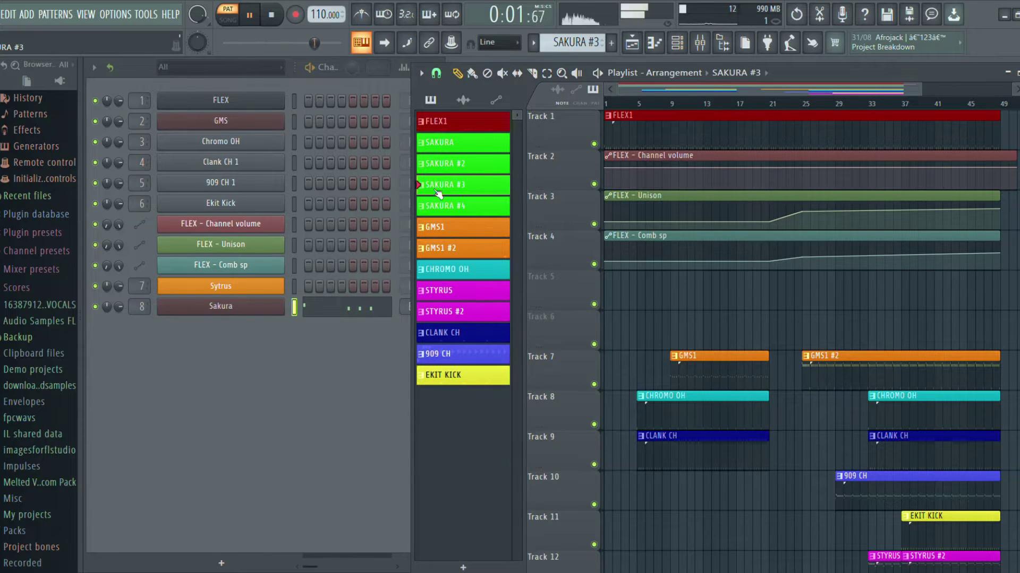
- Clone SAKURA #3 as SAKURA #4 and transpose all of the copy's Sakura notes up one octave, from C6 to C7
key("ctrl+shift+c")
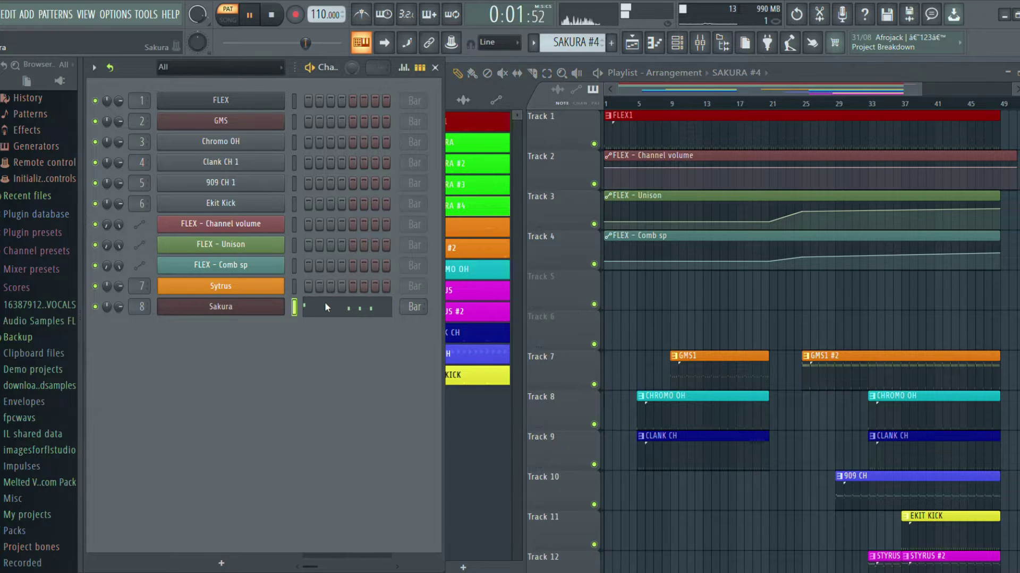
left_click(325, 305)
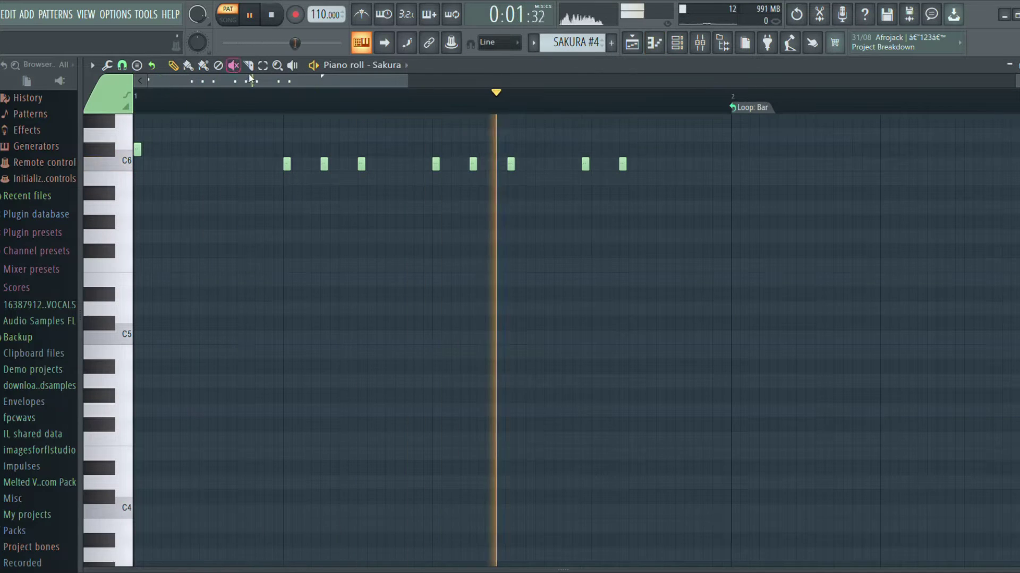
key("ctrl")
key("ctrl+a")
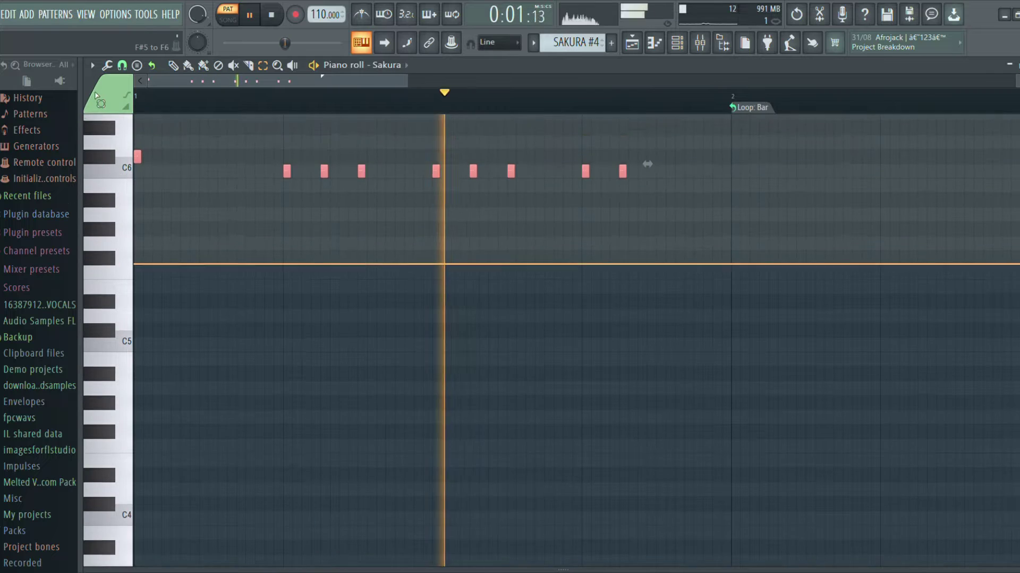
scroll(551, 340, "up", 2)
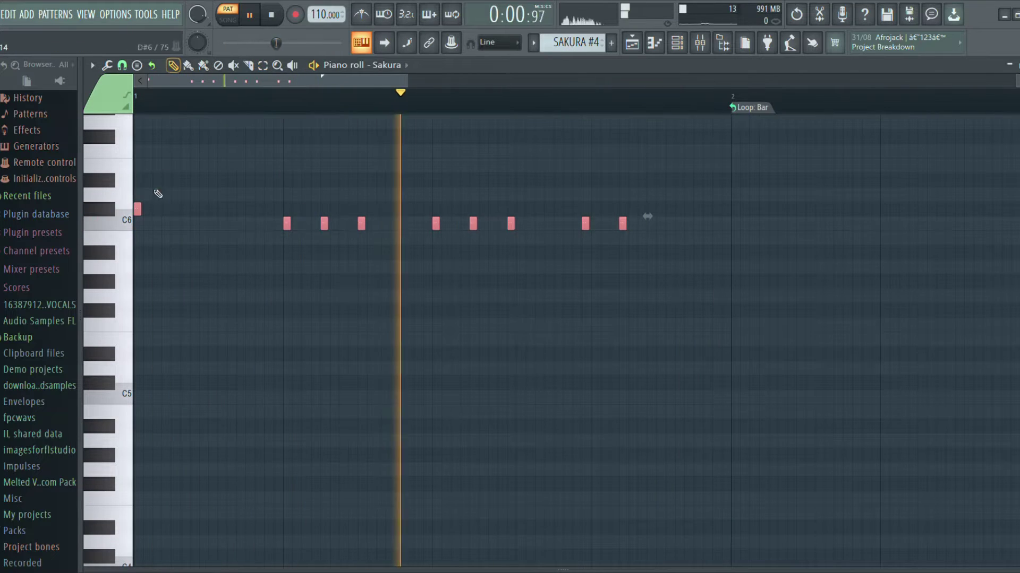
left_click_drag(137, 208, 95, 214)
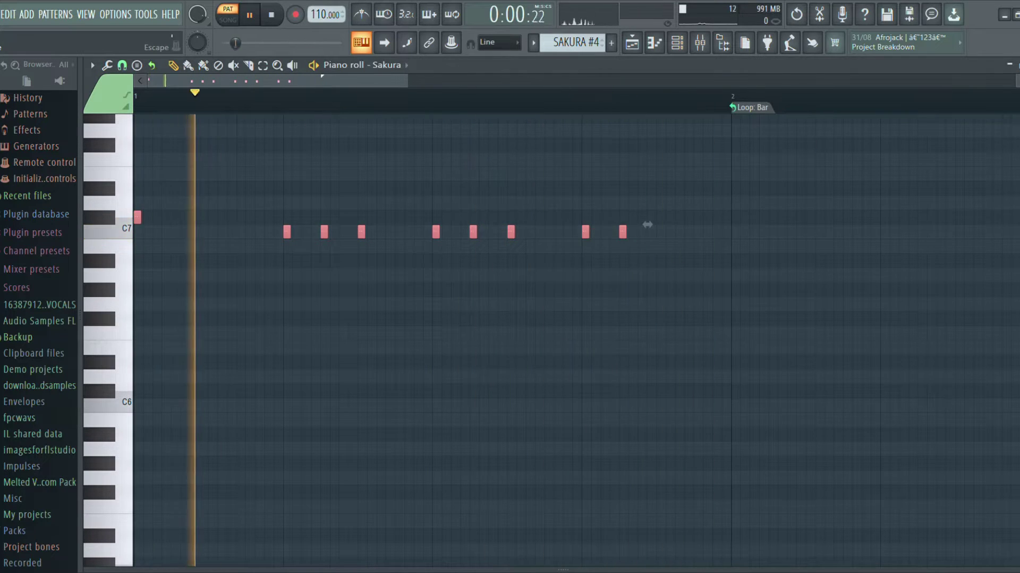
key("F7")
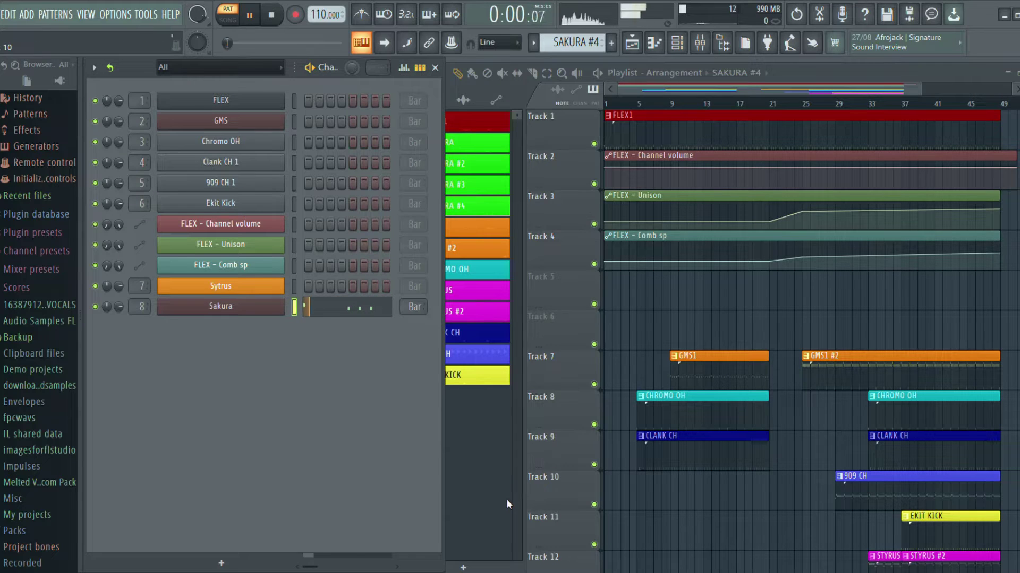
- Load Fruity parametric EQ 2 with the 40Hz + 18kHz cut preset into slot 1 of the Sakura channel's mixer track, Insert 8
left_click(243, 308)
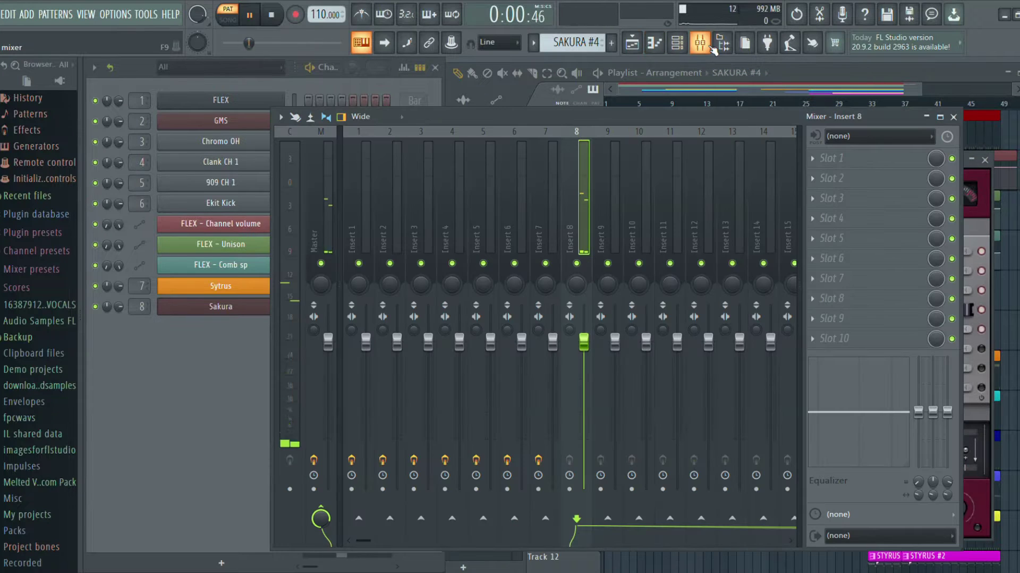
left_click(700, 43)
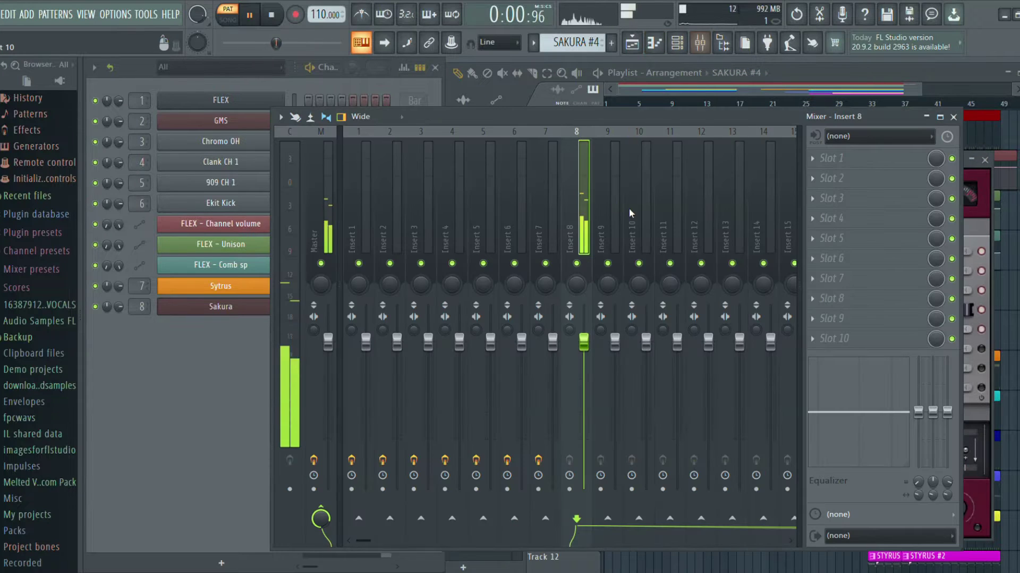
left_click(812, 157)
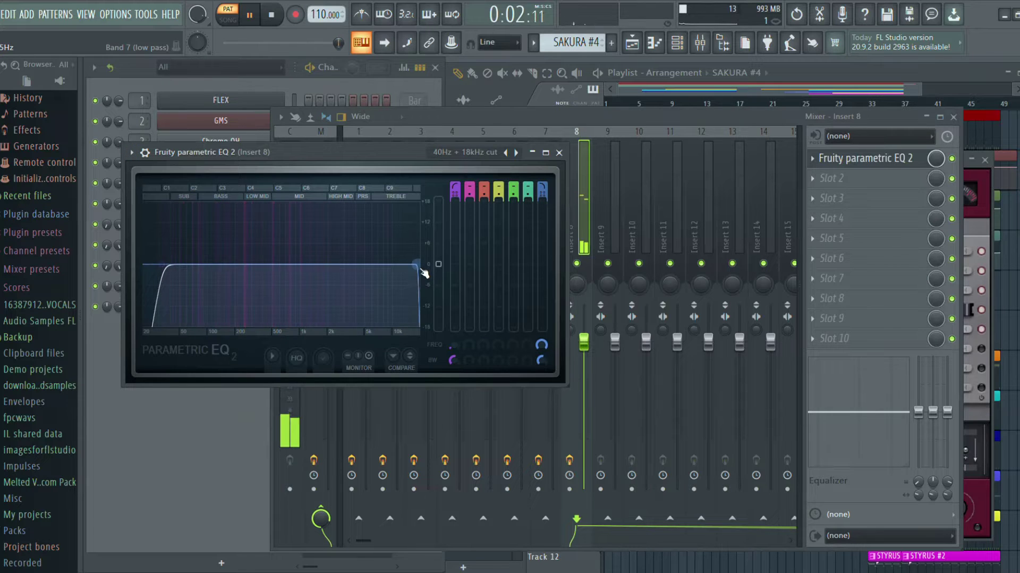
- Lower the EQ's low-pass cutoff, shift its low cut slightly lower, and raise the overall EQ level a little
left_click_drag(419, 265, 406, 265)
left_click_drag(159, 265, 157, 266)
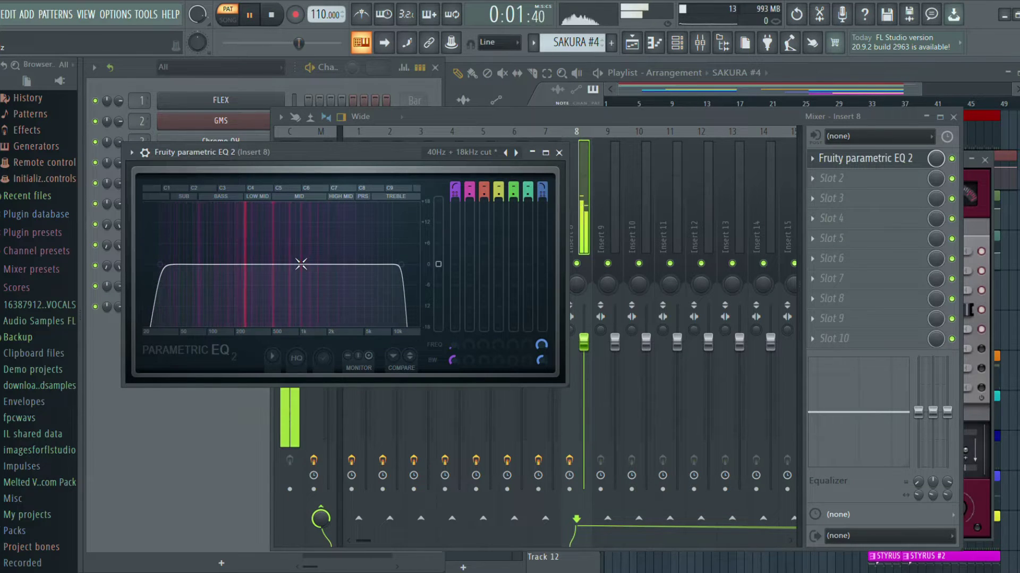
left_click_drag(301, 264, 301, 253)
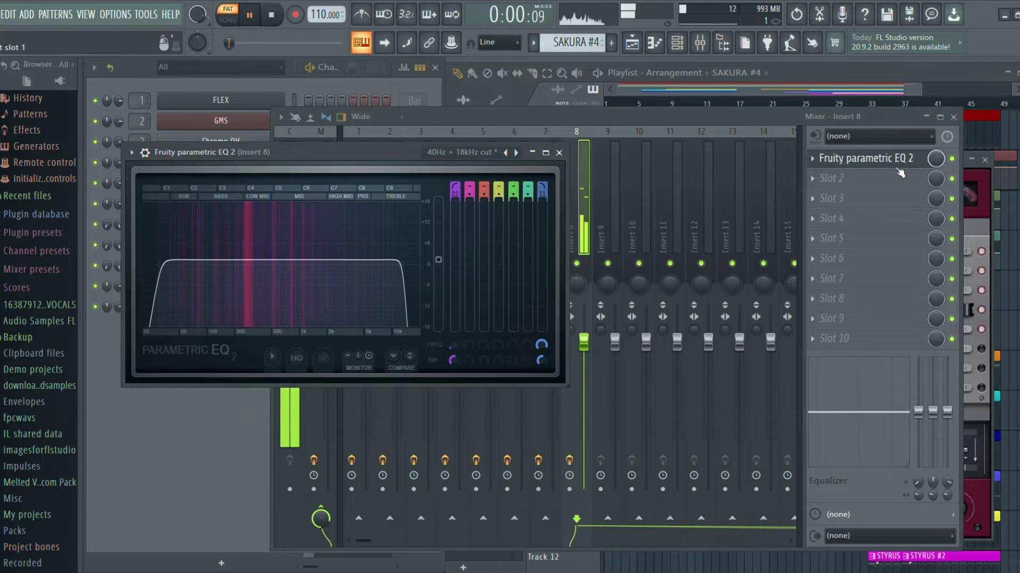
- Add Fruity Reeverb 2 to slot 2 of Insert 8, enlarge its room size, and set the bass multiplier to 178%
left_click(812, 179)
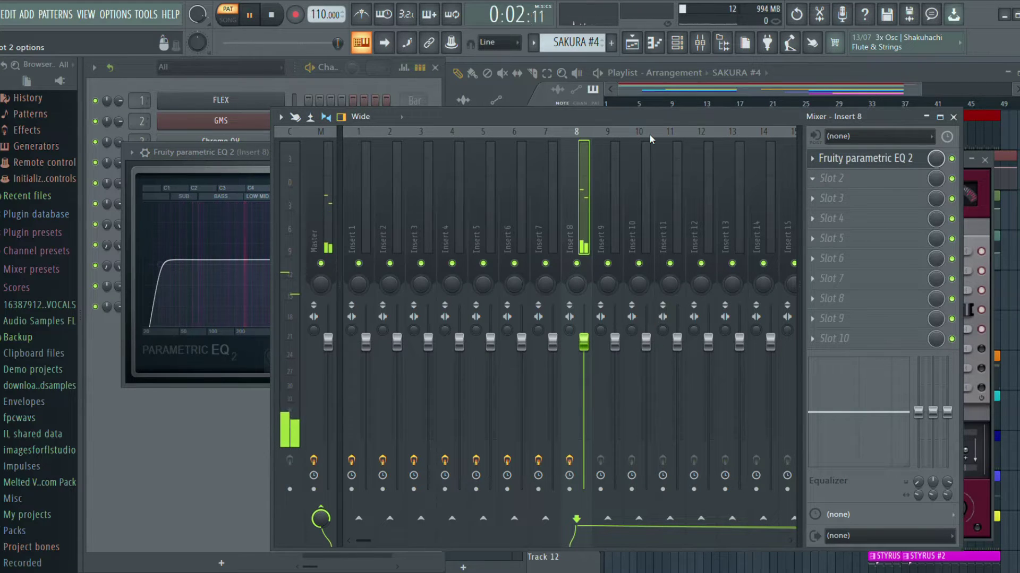
left_click(643, 175)
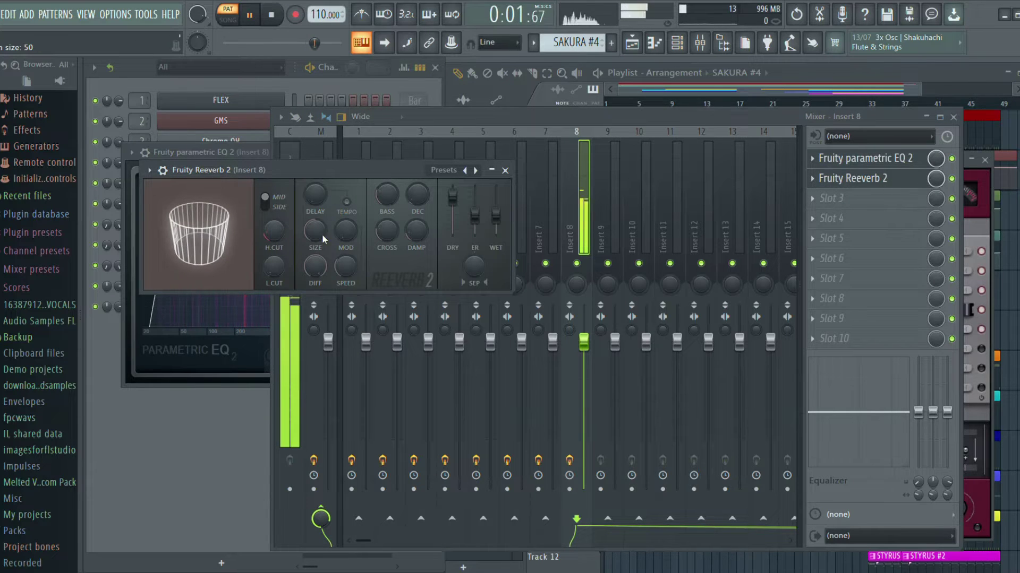
left_click_drag(315, 230, 315, 220)
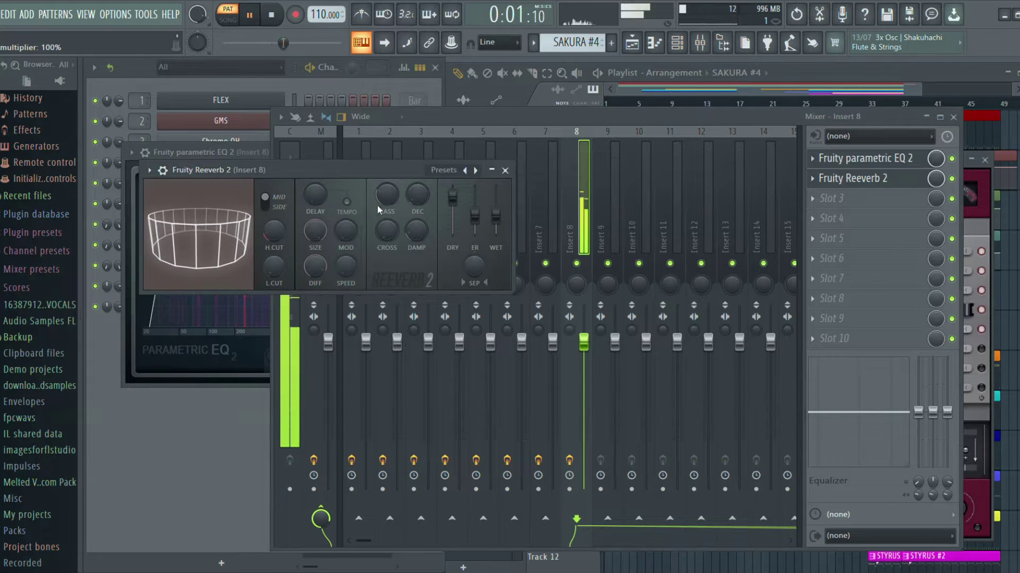
left_click_drag(386, 195, 387, 167)
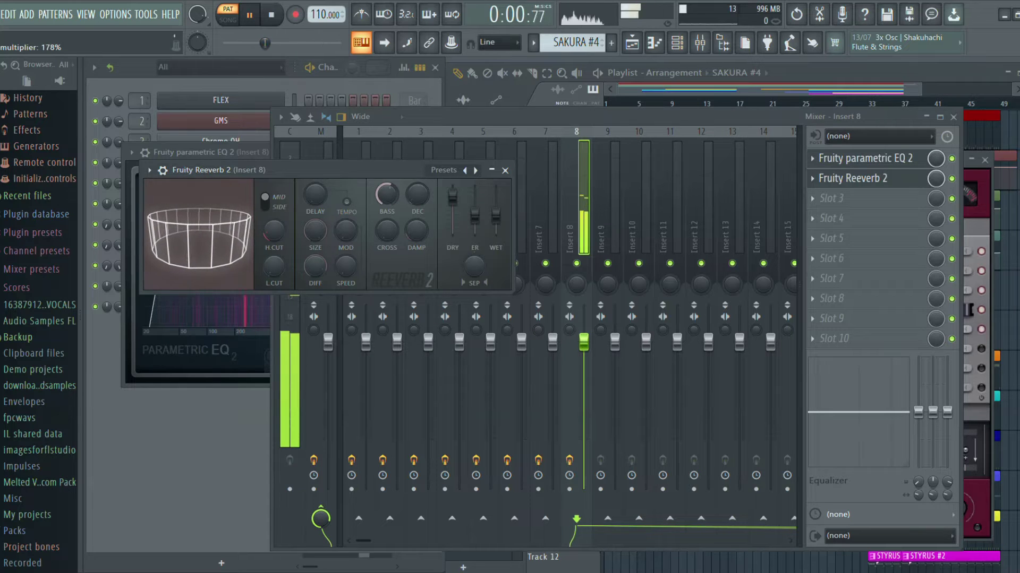
- Refine Fruity Reeverb 2 by adjusting decay and delay, lowering the early reflection level, and raising the wet level slightly
left_click_drag(417, 231, 417, 212)
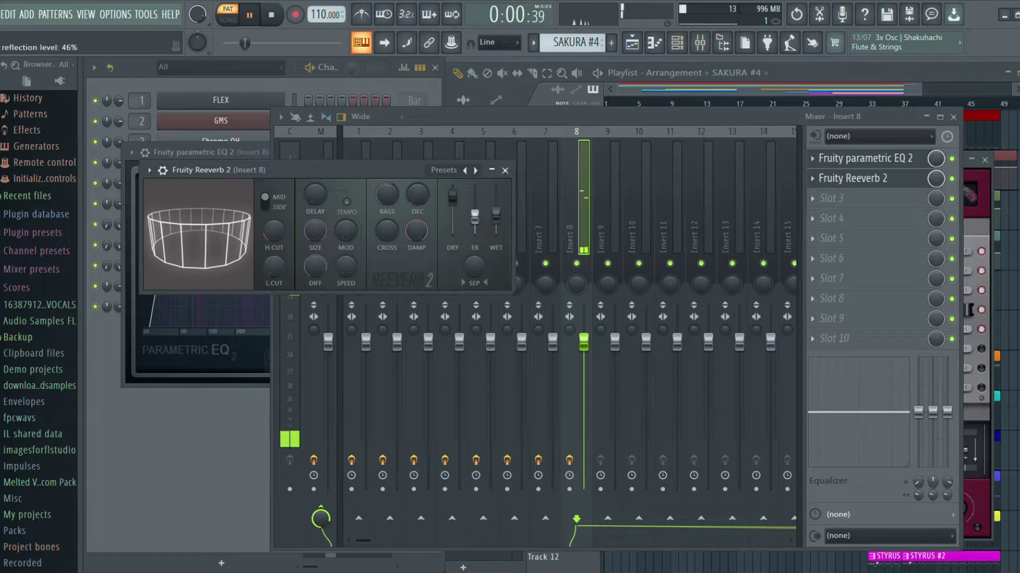
left_click_drag(475, 216, 496, 208)
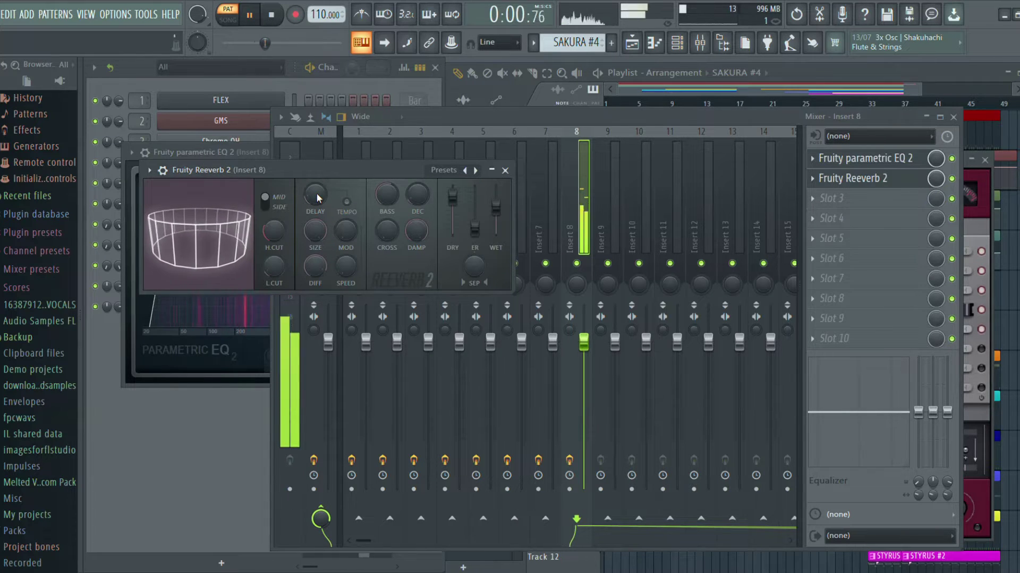
mouse_move(317, 193)
left_mouse_down()
mouse_move(317, 201)
mouse_move(317, 191)
left_mouse_up()
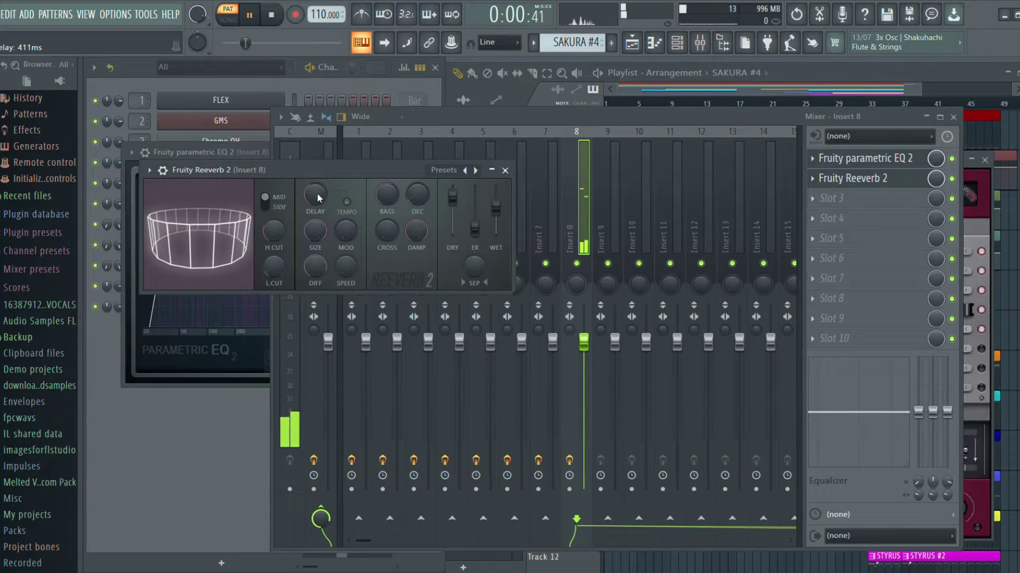
left_click_drag(317, 193, 317, 215)
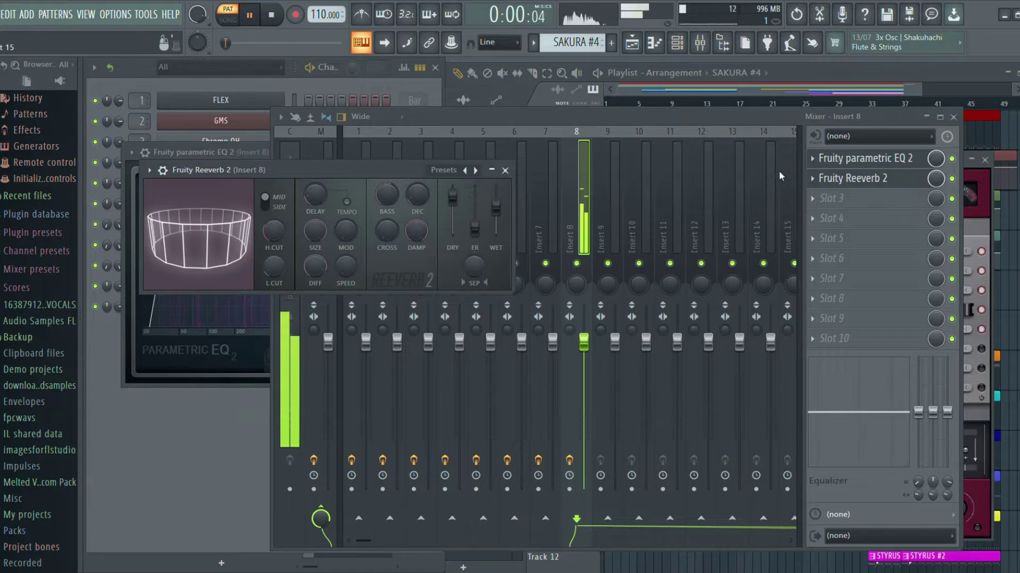
- Add Soundgoodizer to slot 3 of Insert 8 in mode B with a reduced amount, and close the mixer
left_click(817, 200)
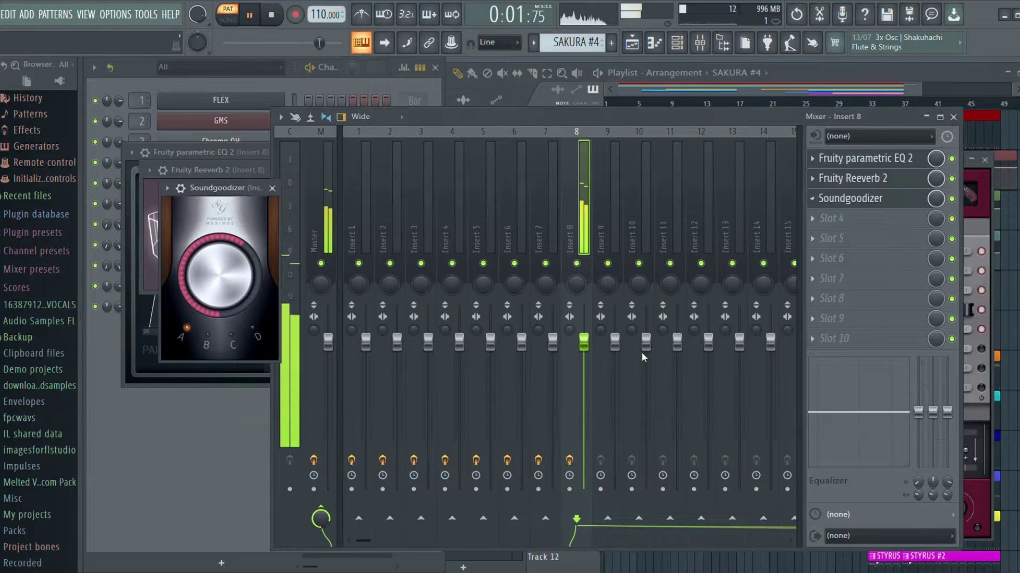
left_click(208, 344)
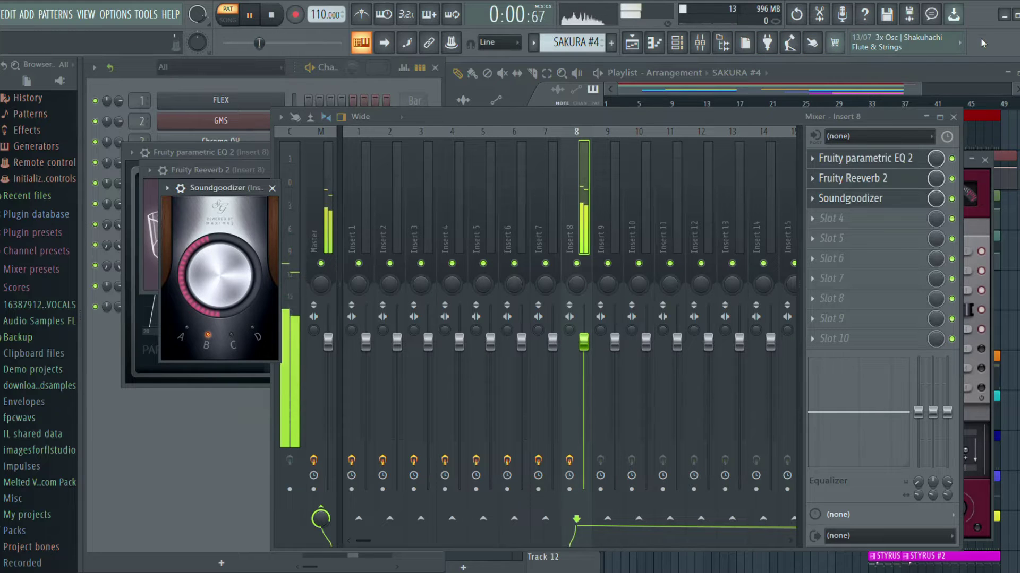
left_click(953, 117)
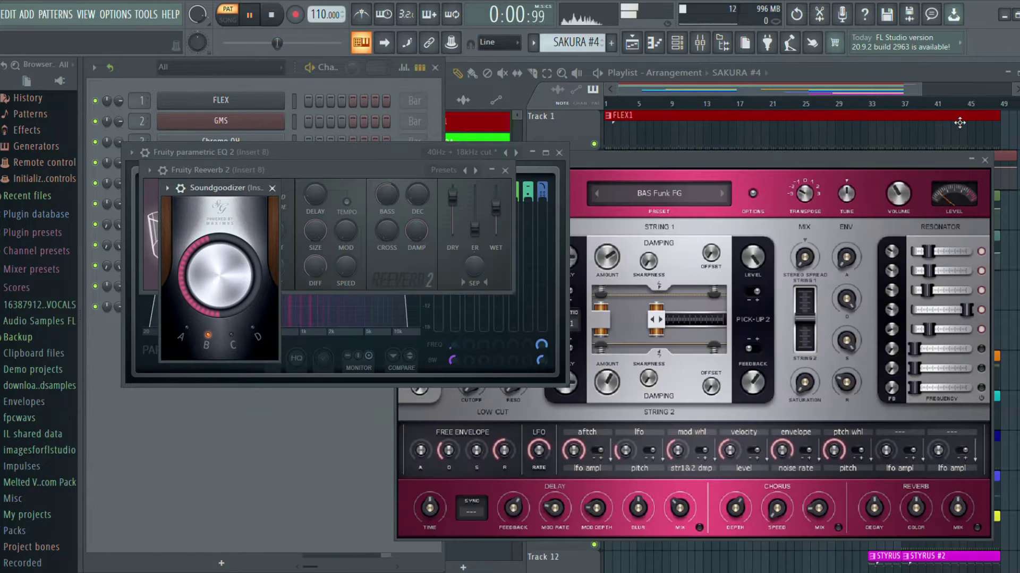
- Bring the playlist forward, review the arrangement, and audition the SAKURA and SAKURA #4 patterns
left_click(808, 73)
left_click(460, 144)
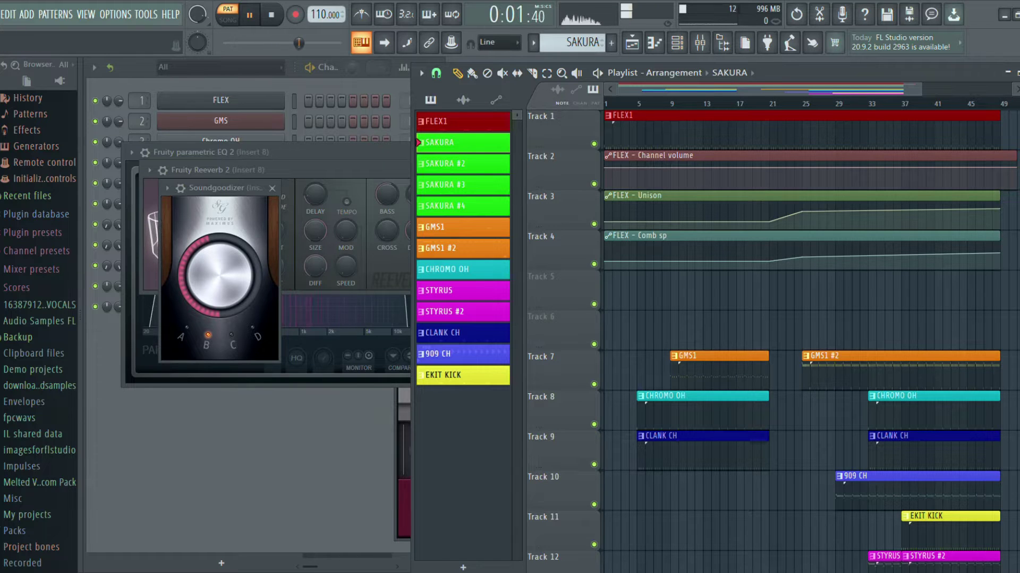
scroll(804, 318, "down", 3)
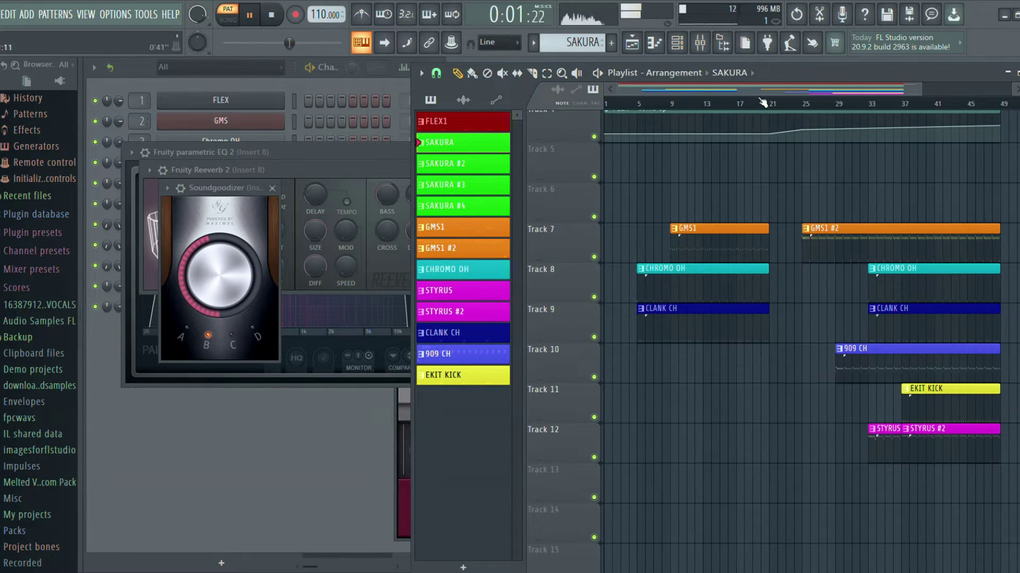
left_click(561, 73)
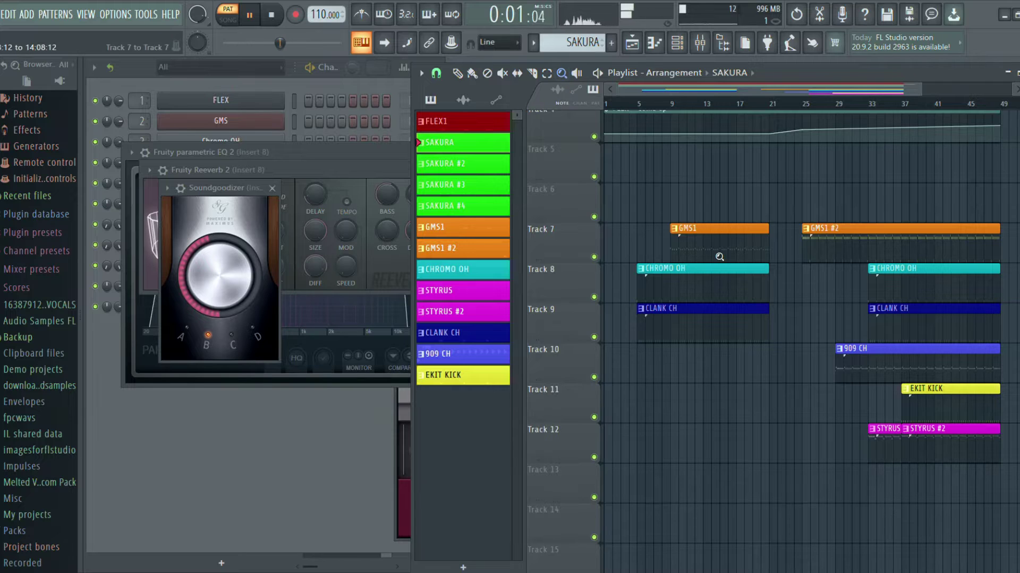
scroll(719, 257, "up", 4)
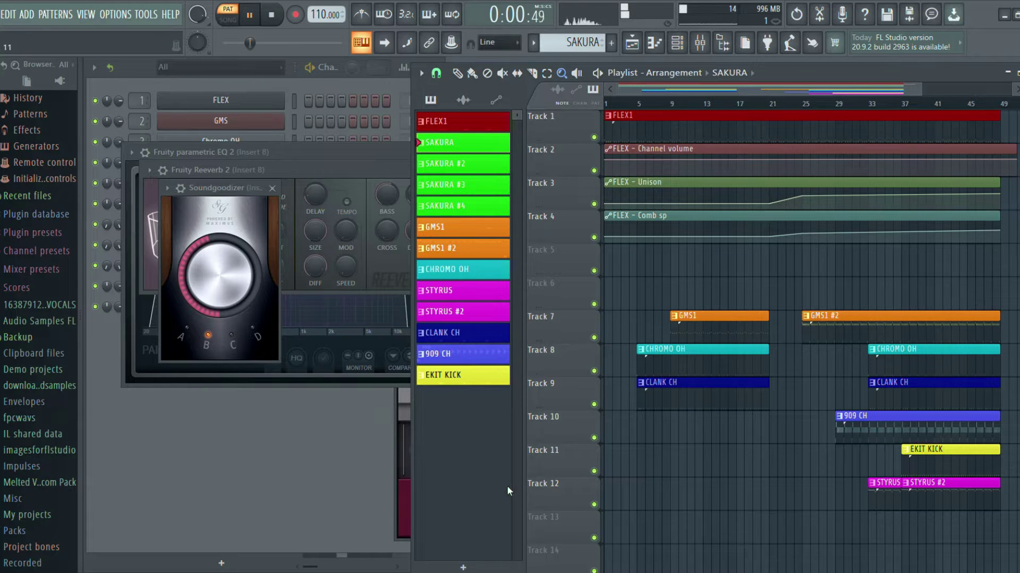
left_click(467, 207)
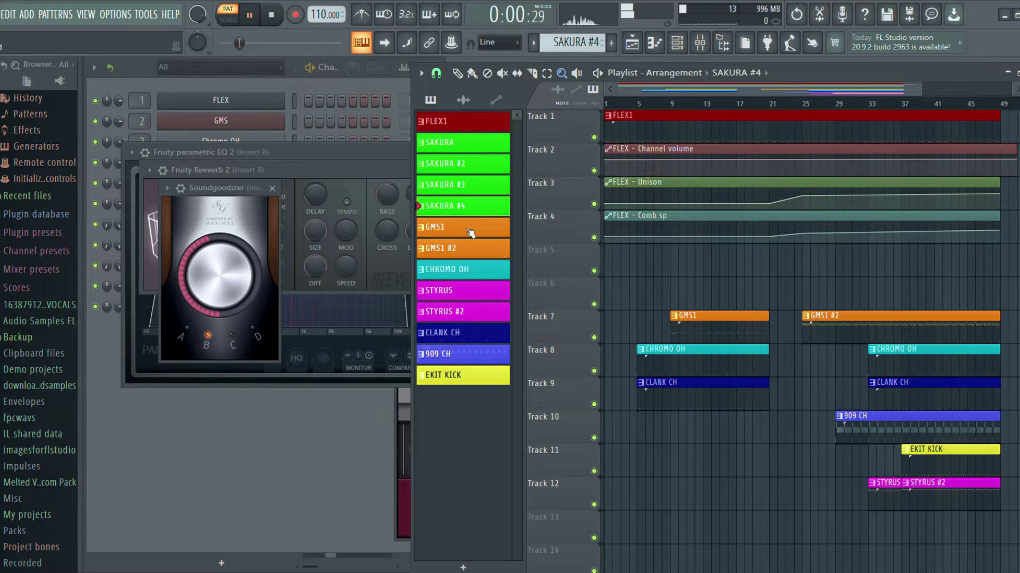
- Move the first GMS1 clip on Track 7 to start at bar 1 and extend its end to bar 21
left_click(470, 230)
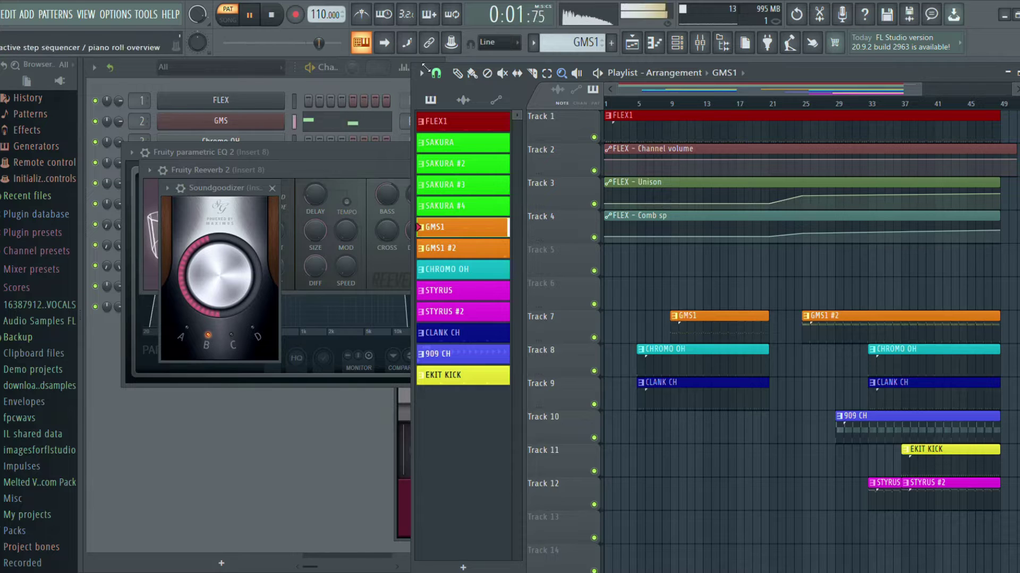
left_click_drag(699, 333, 523, 328)
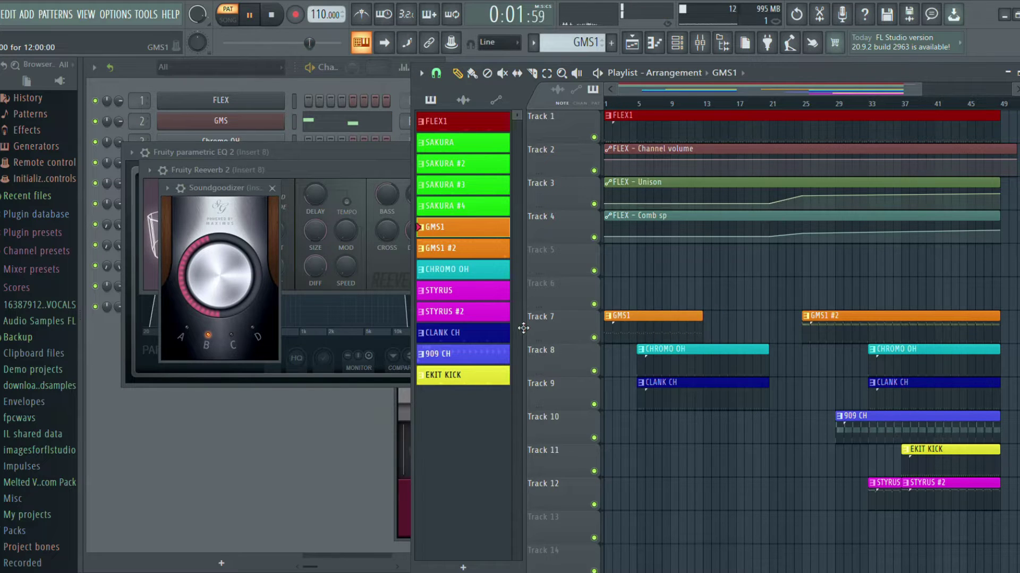
left_click_drag(703, 330, 770, 348)
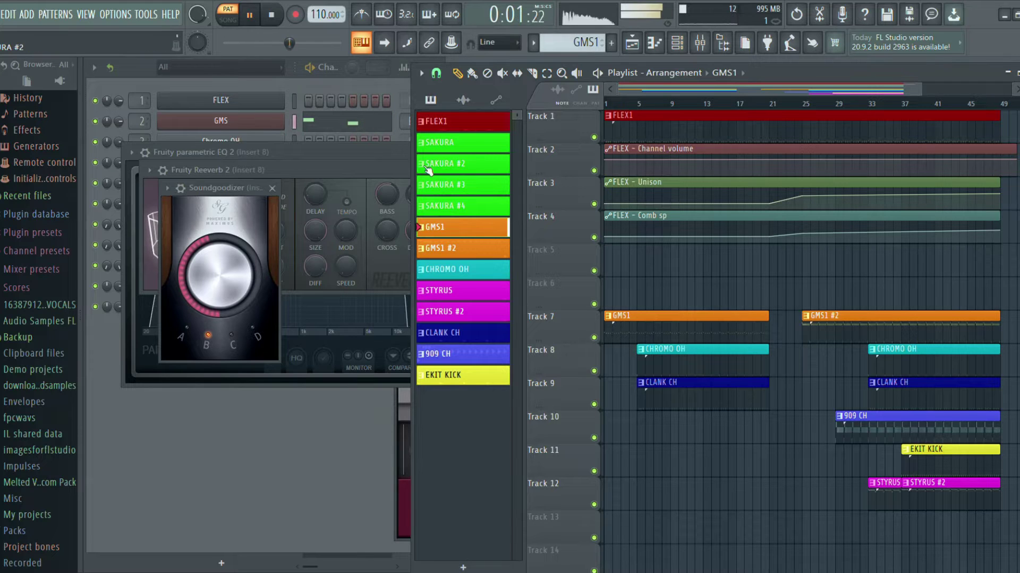
- Place the SAKURA pattern on Track 13 at bar 9 and stretch the clip to 8 bars
left_click(441, 142)
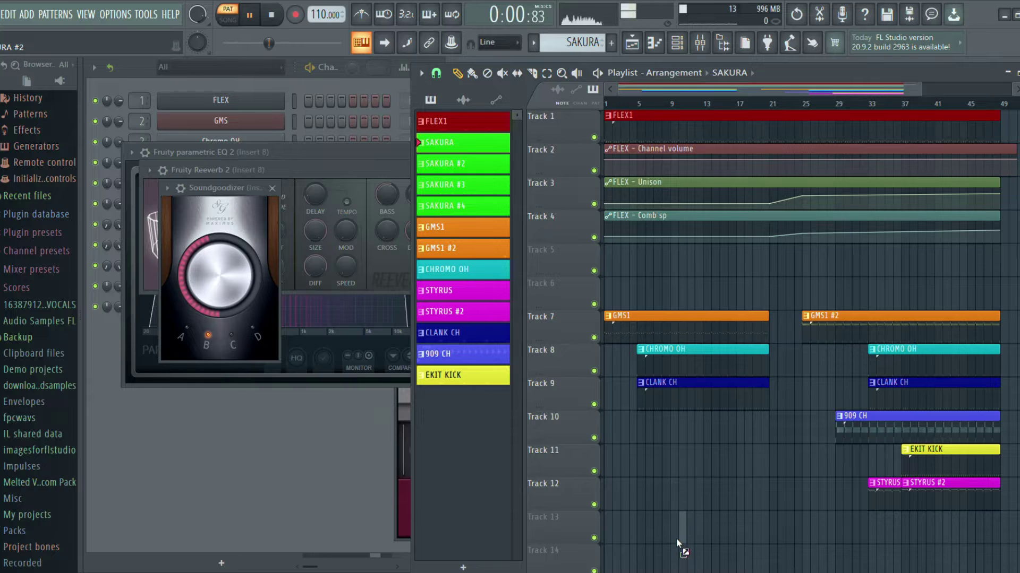
left_click(672, 531)
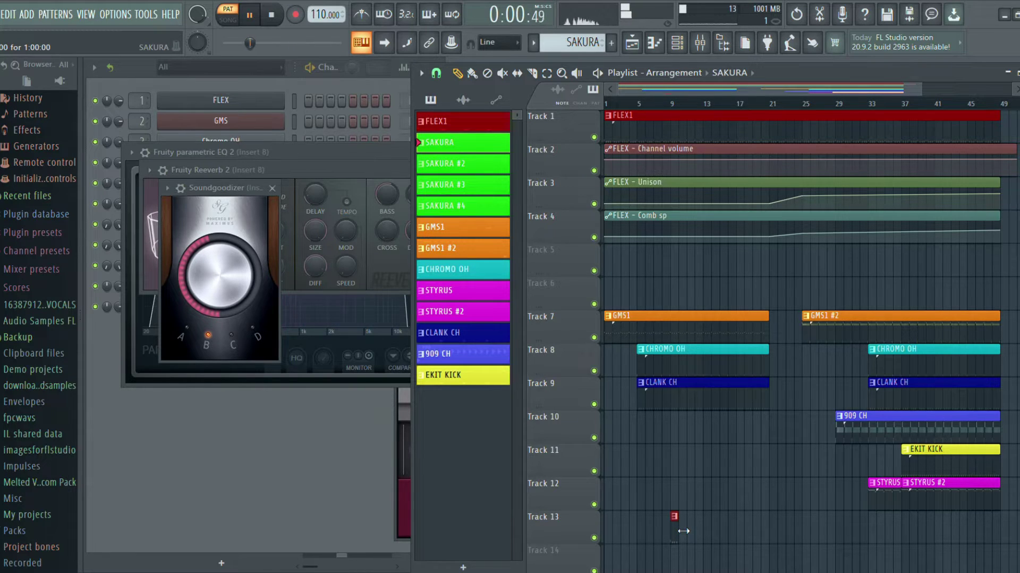
left_click_drag(683, 531, 743, 538)
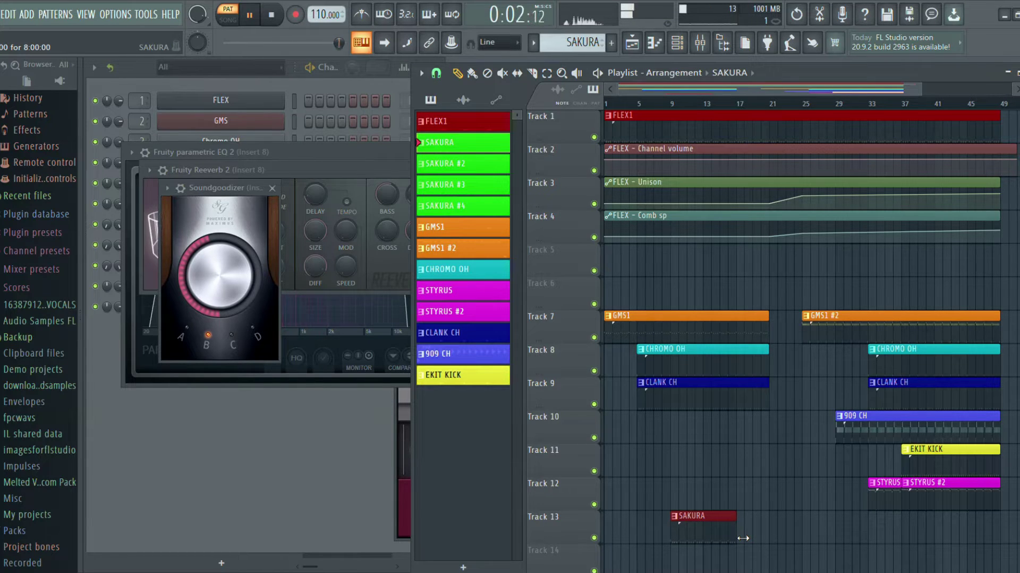
- Move the SAKURA clip on Track 13 to start at bar 21, with a final length of 8 bars
left_click(473, 167)
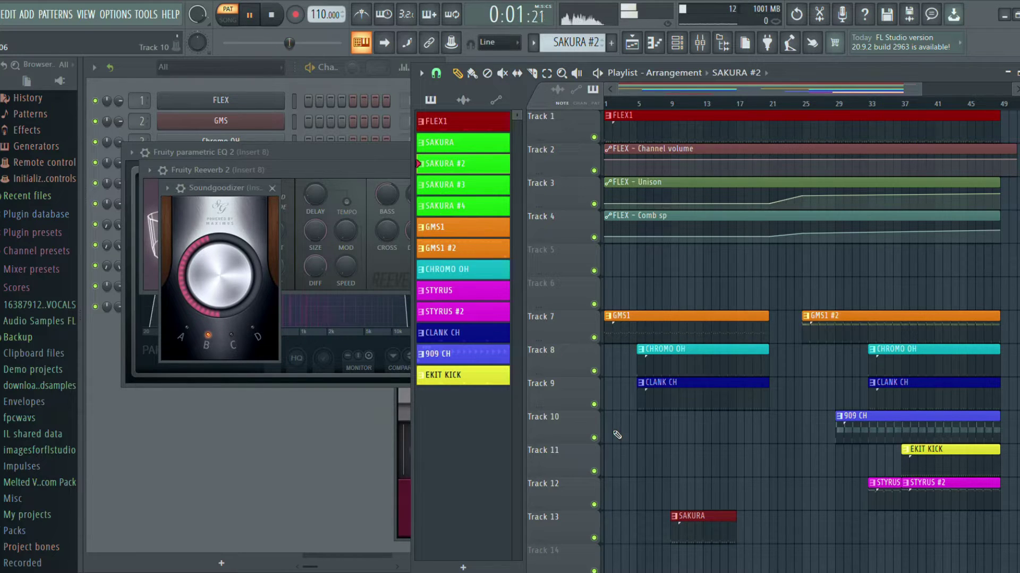
left_click(728, 525)
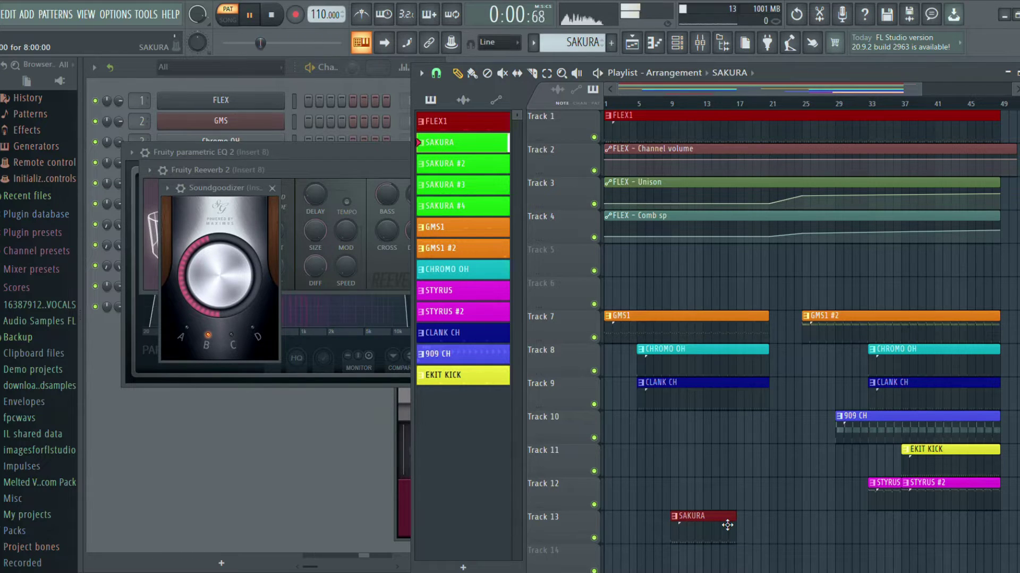
left_click_drag(726, 525, 825, 539)
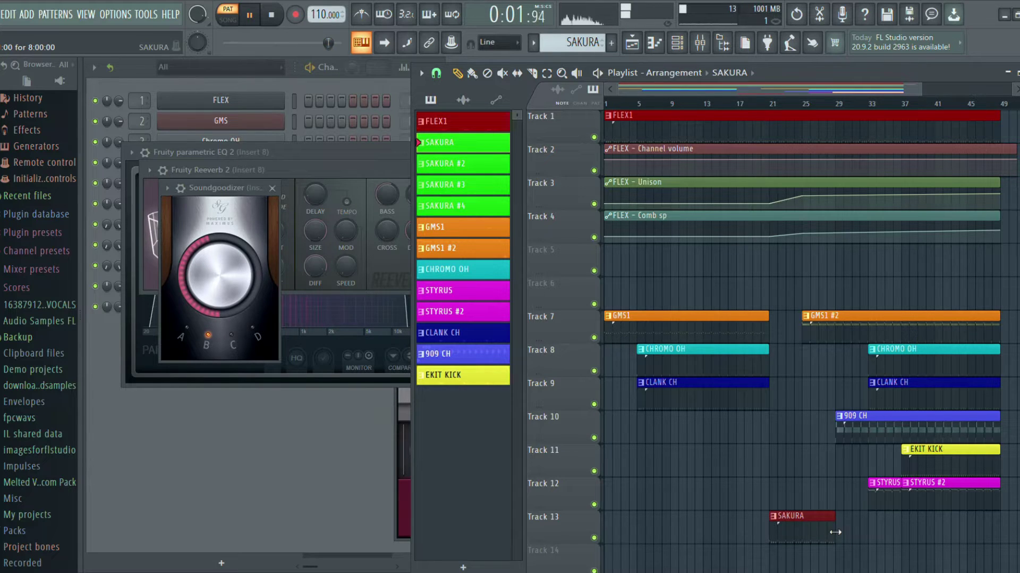
left_click_drag(835, 533, 867, 541)
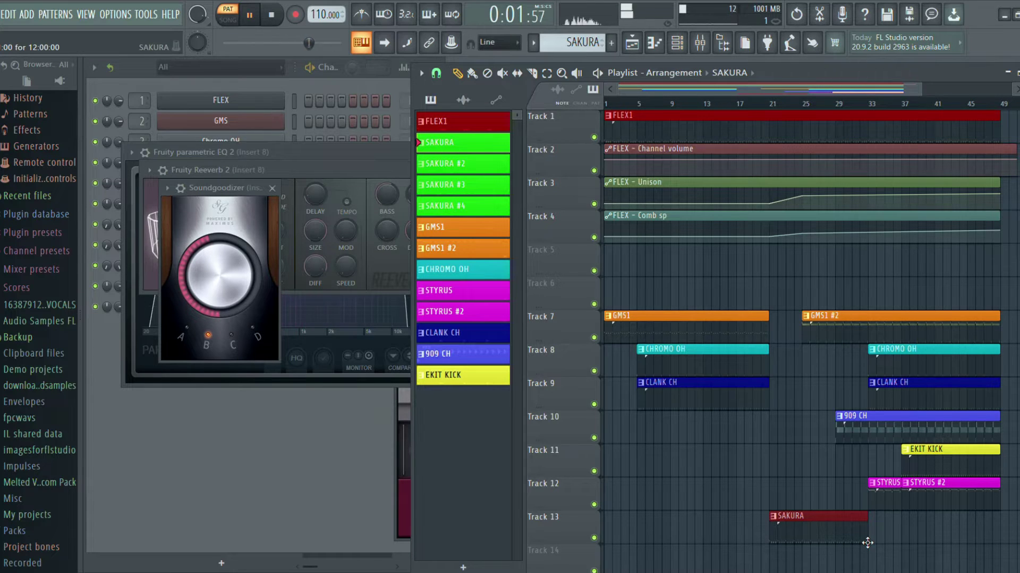
left_click(447, 163)
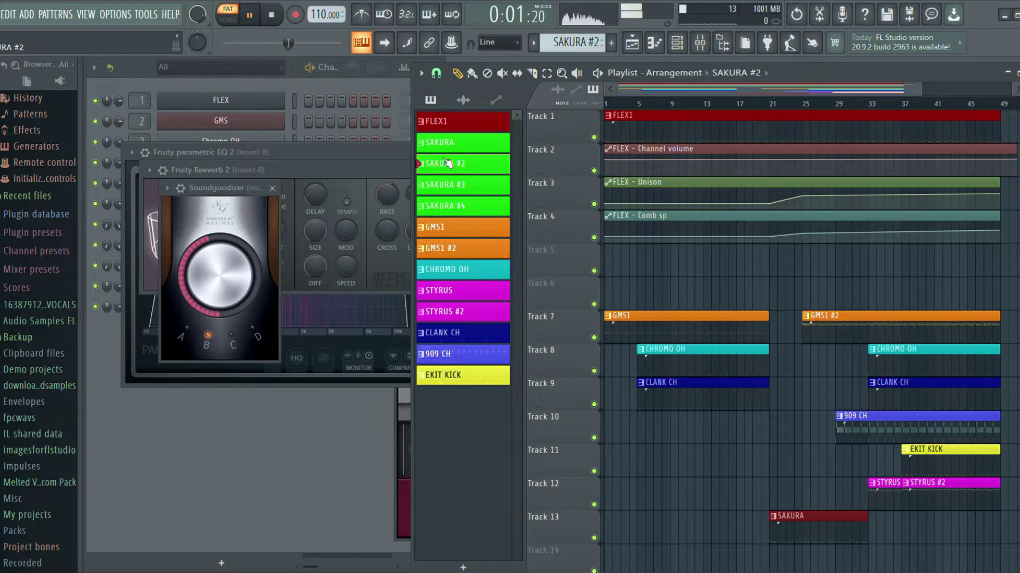
left_click_drag(867, 526, 838, 543)
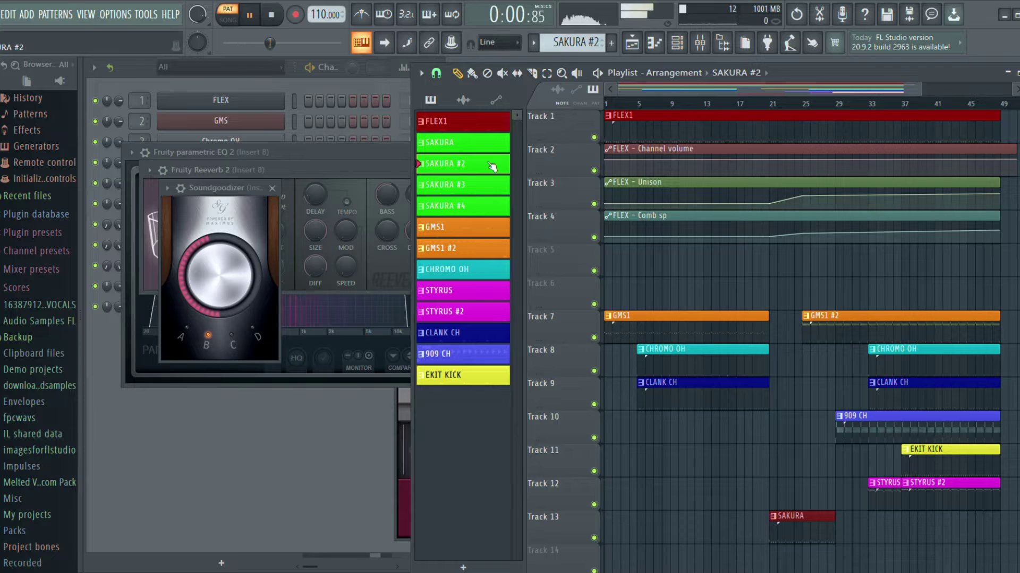
- Place SAKURA #2 on Track 13 directly after the SAKURA clip, delete the extra copy, and stretch the clip to bar 37
left_click(834, 531)
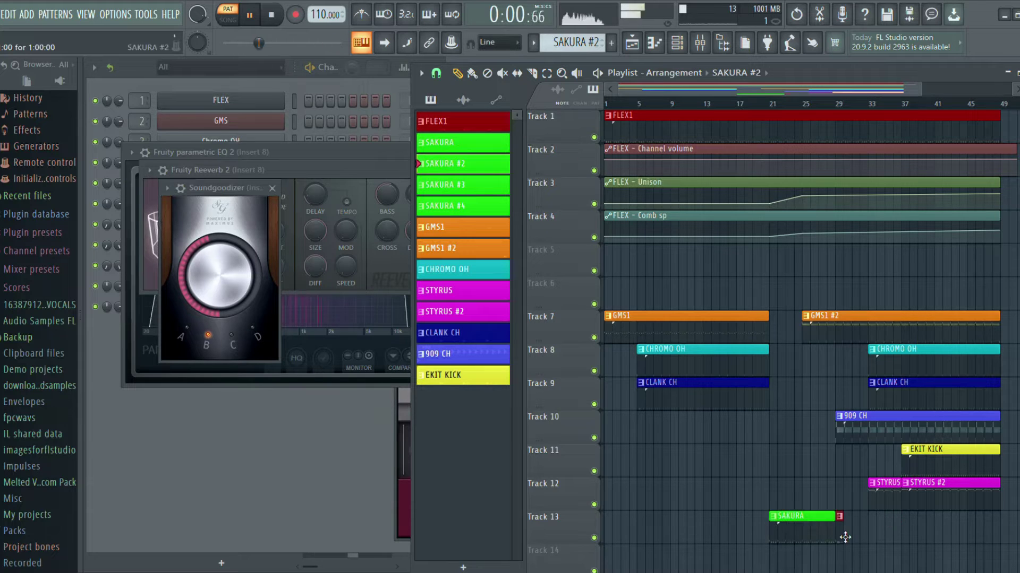
left_click(847, 534)
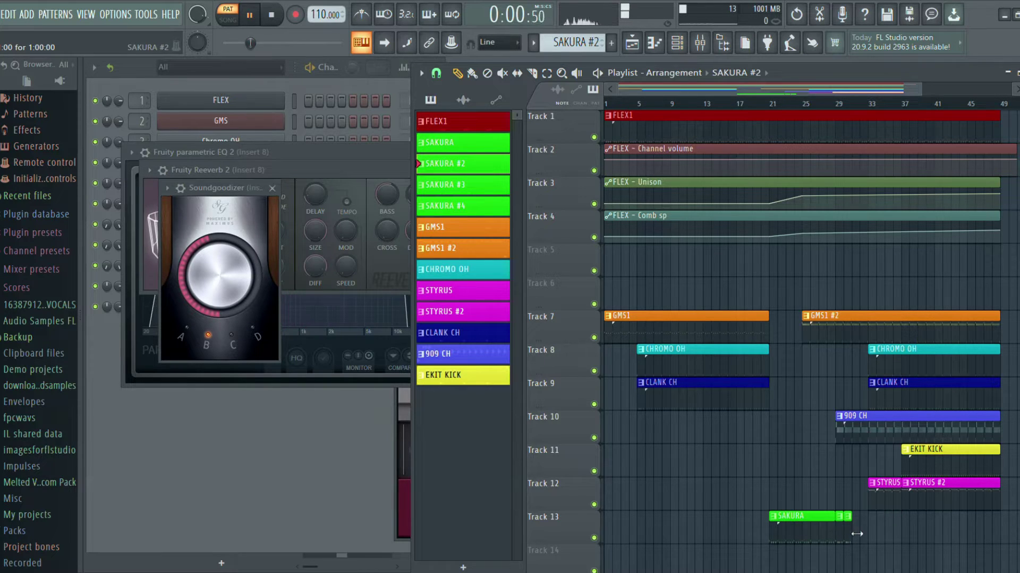
right_click(848, 533)
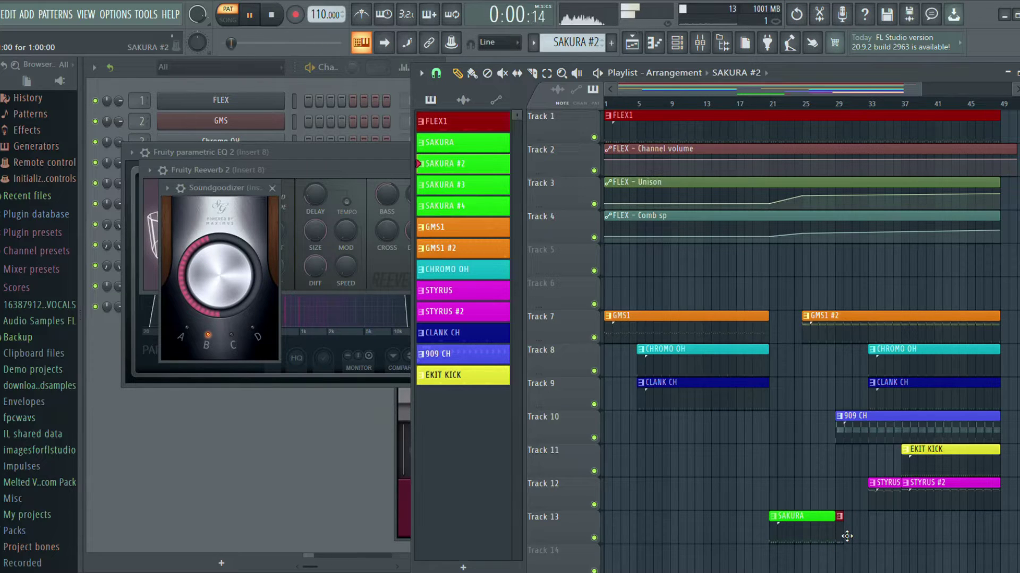
left_click_drag(847, 537, 903, 536)
- Place SAKURA #3 on Track 13 at bar 37 as an 8-bar clip directly after SAKURA #2
scroll(902, 563, "down", 1)
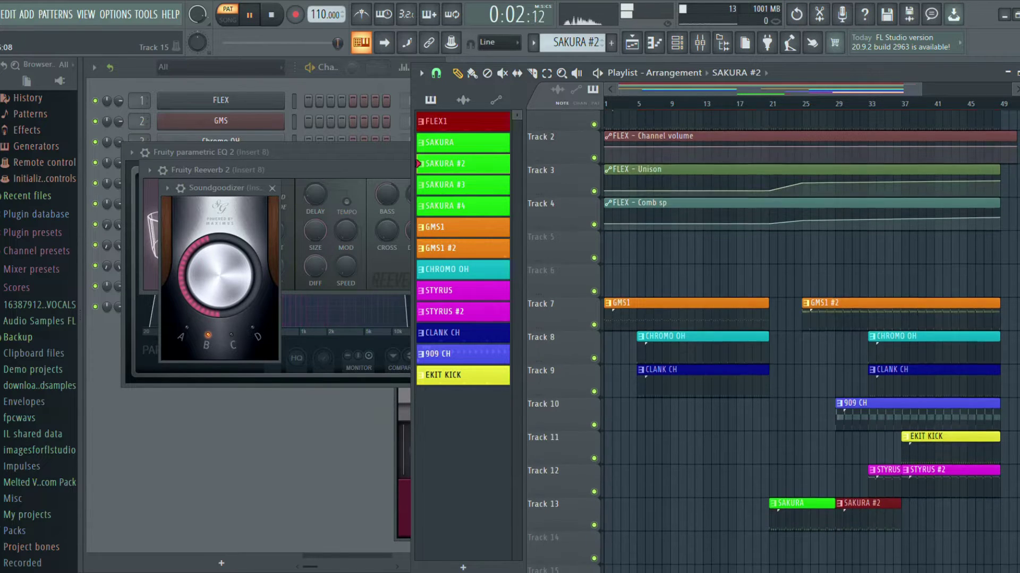
left_click(438, 191)
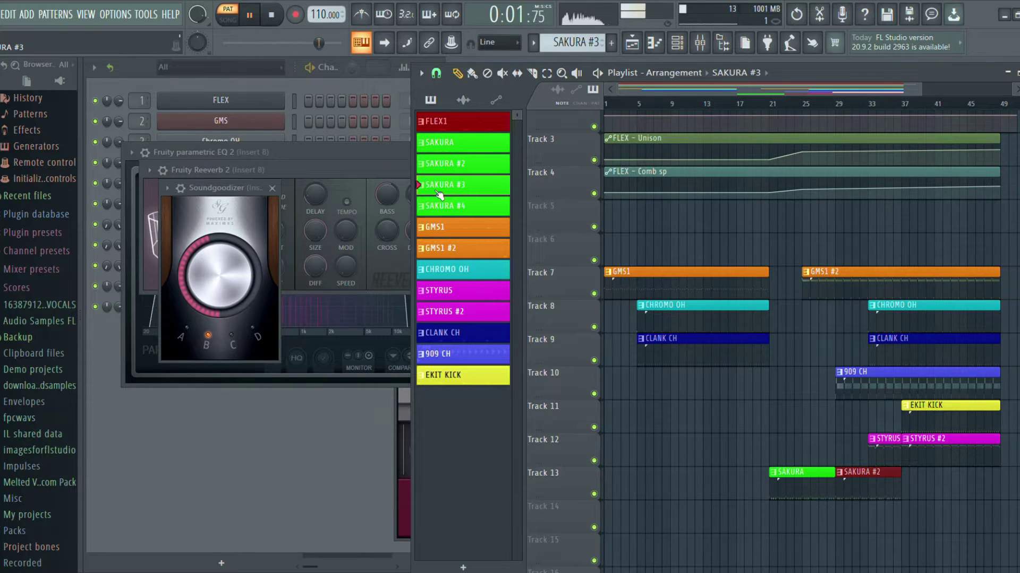
left_click(902, 494)
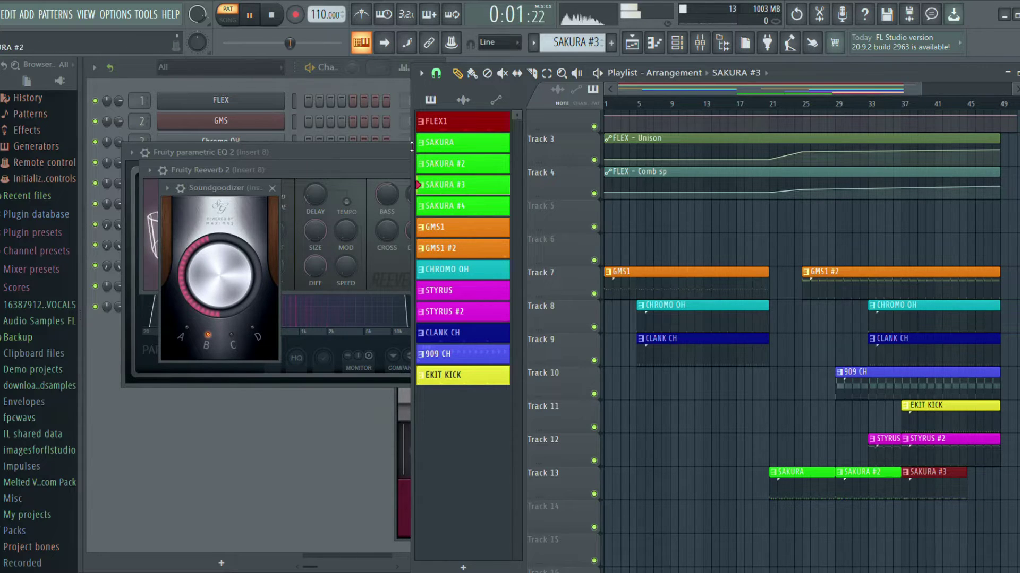
left_click(441, 207)
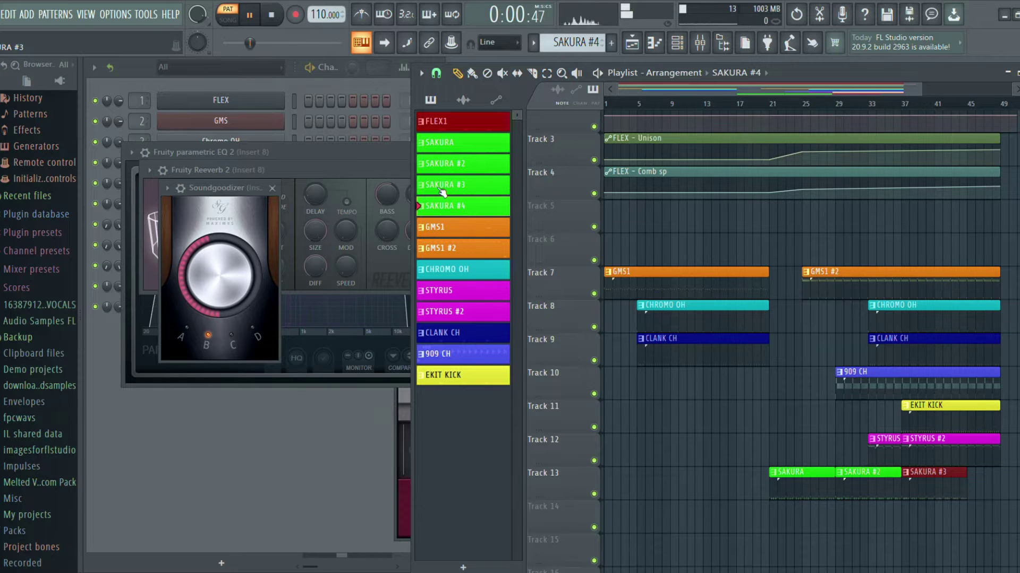
left_click(444, 192)
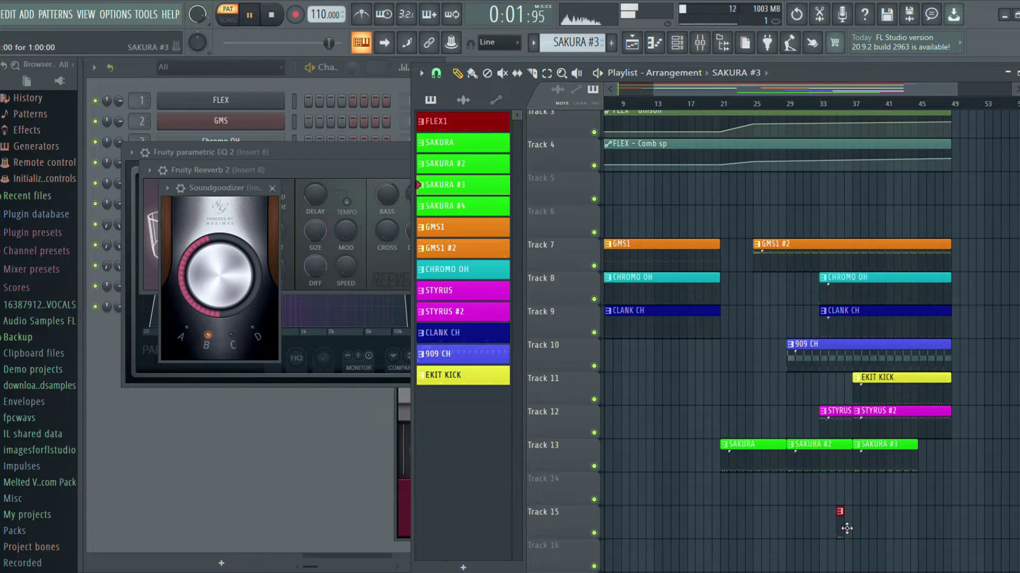
right_click(847, 528)
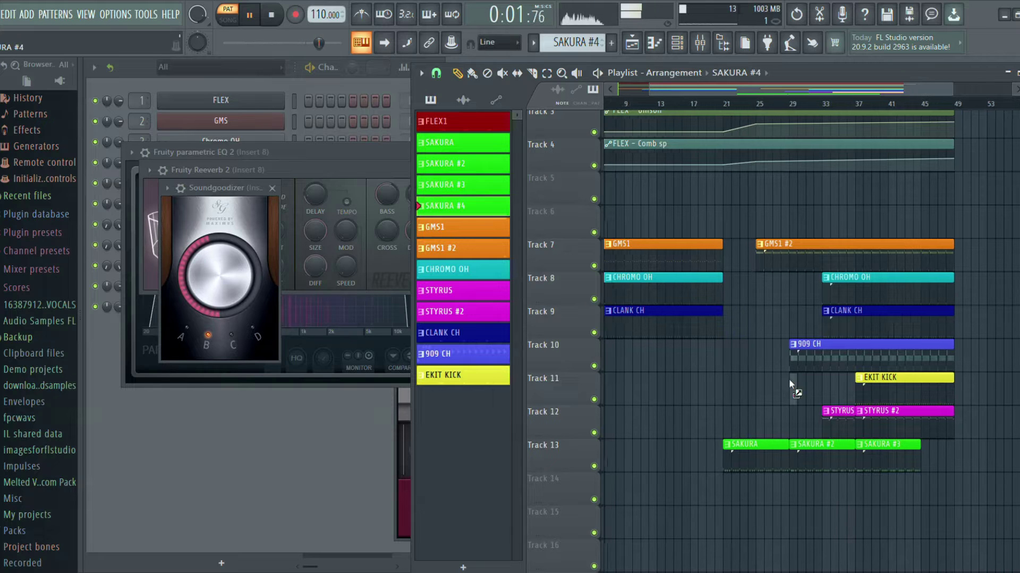
- Place SAKURA #4 on Track 14 at bar 45 and extend the SAKURA #3 clip on Track 13 to bar 49
scroll(790, 378, "down", 1)
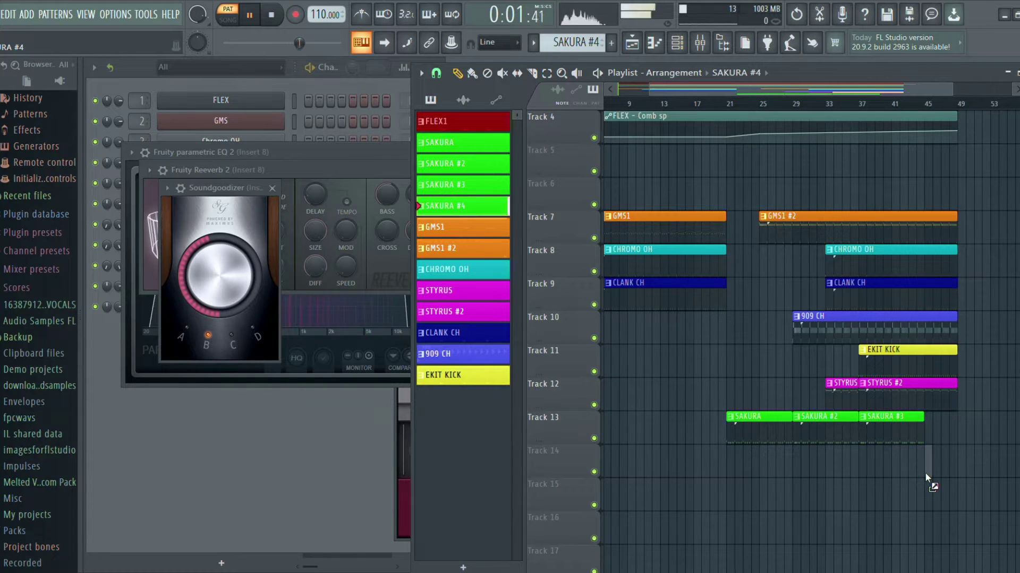
left_click(926, 450)
left_click_drag(924, 425, 960, 436)
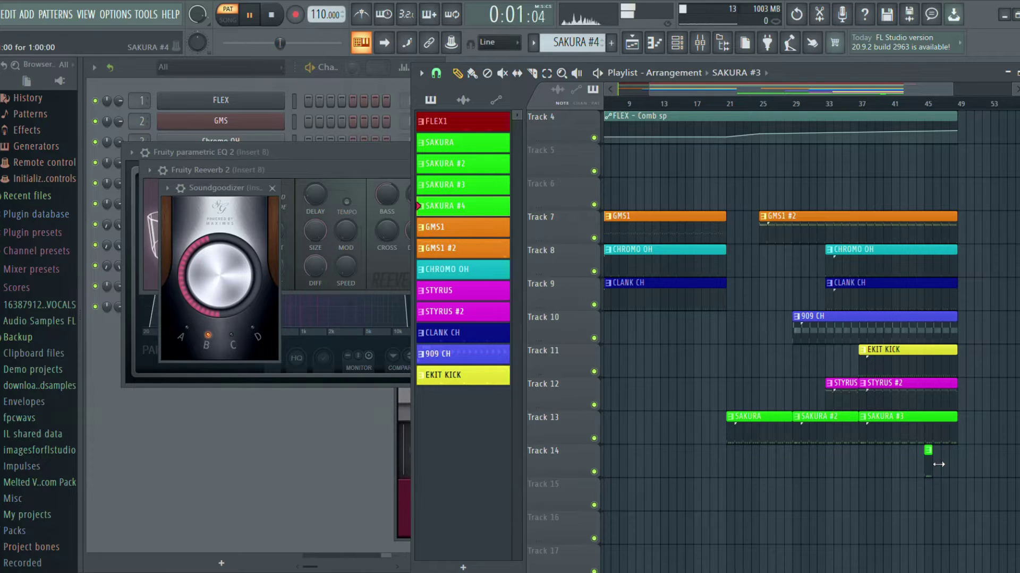
- Extend the SAKURA #4 clip on Track 14 to bar 49, and lengthen all clips at the arrangement's end by 4 bars
left_click_drag(932, 467, 958, 477)
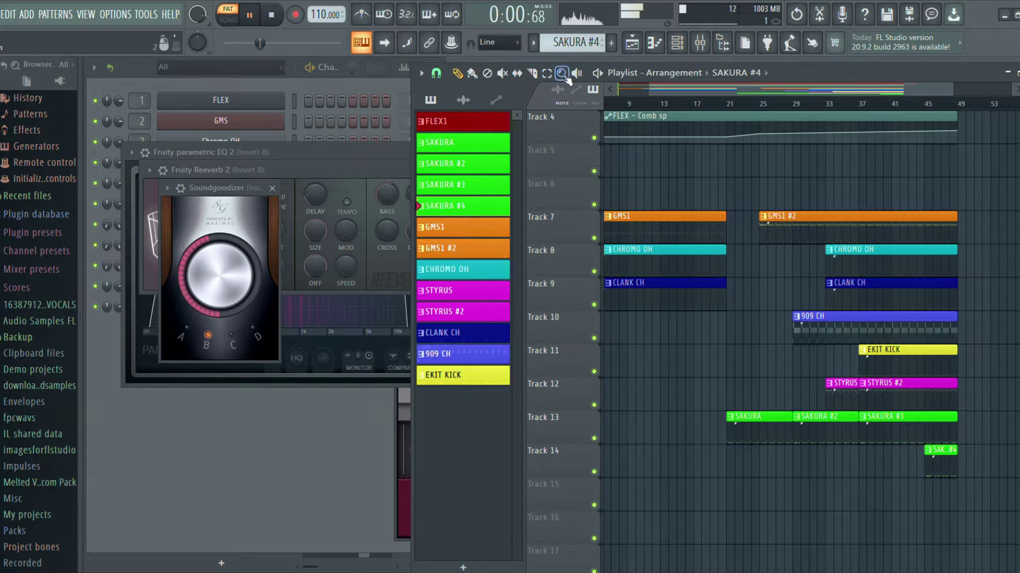
scroll(950, 421, "up", 3)
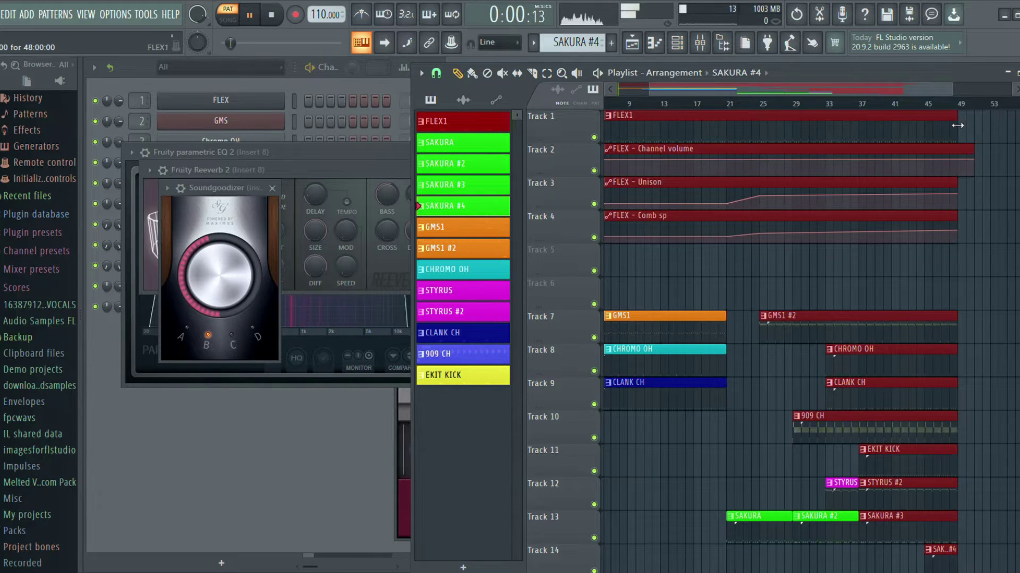
left_click_drag(962, 123, 995, 122)
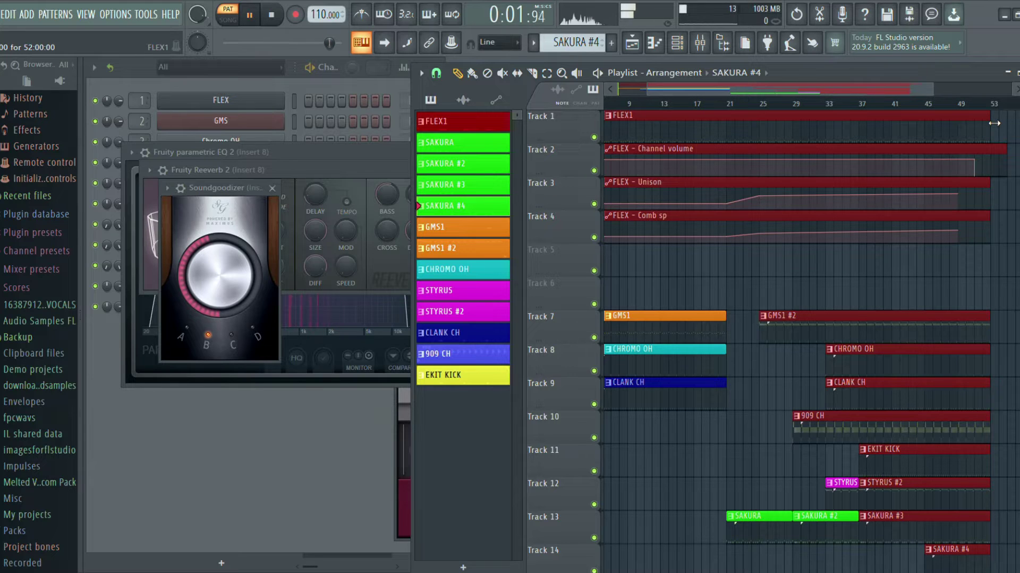
left_click(880, 275)
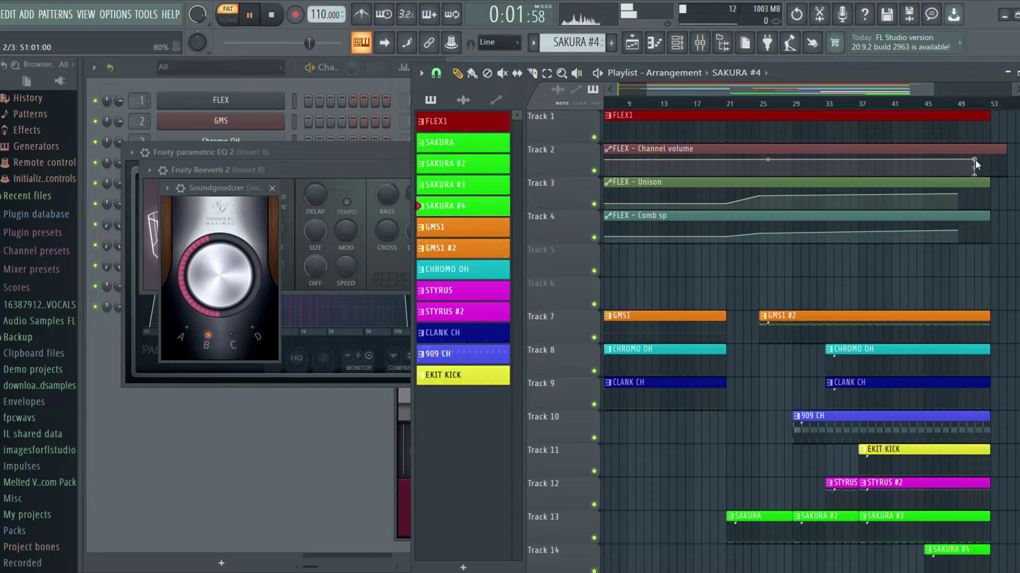
- Move the end points of the Channel volume, Unison and Comb sp automation out to the ends of their lengthened clips
left_click_drag(975, 159, 974, 175)
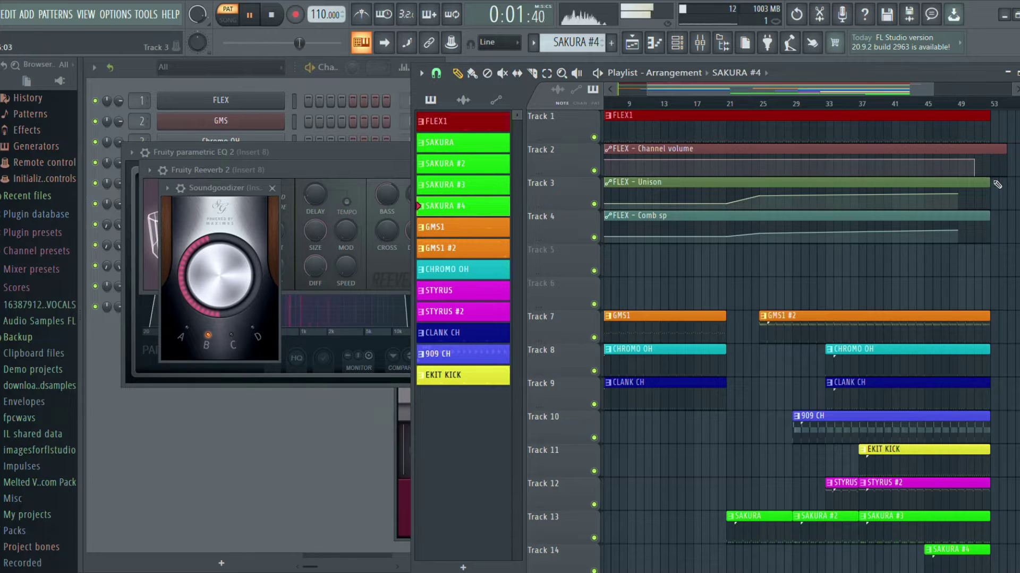
left_click_drag(977, 165, 1002, 166)
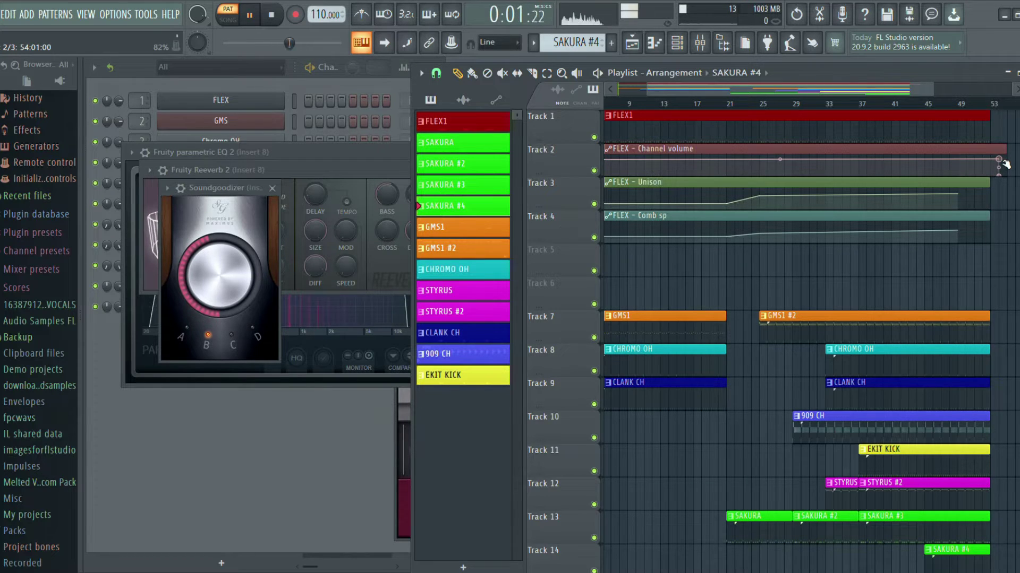
left_click(1007, 164)
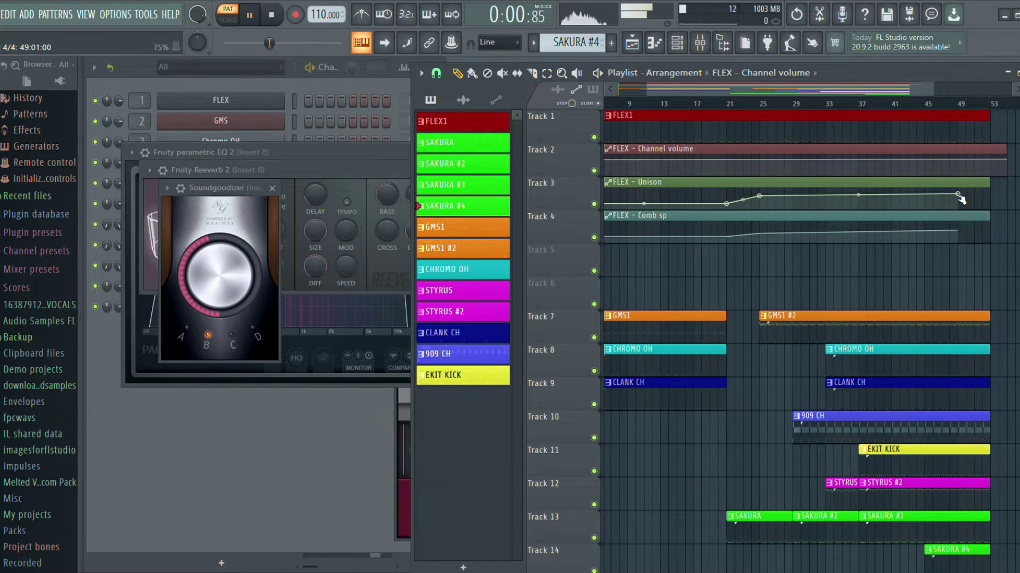
mouse_move(970, 191)
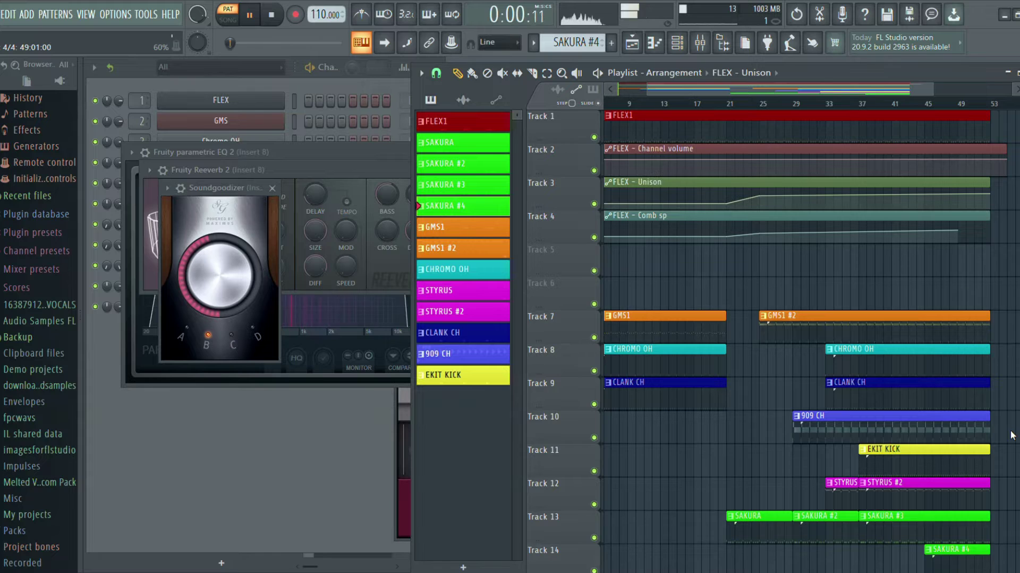
mouse_move(959, 234)
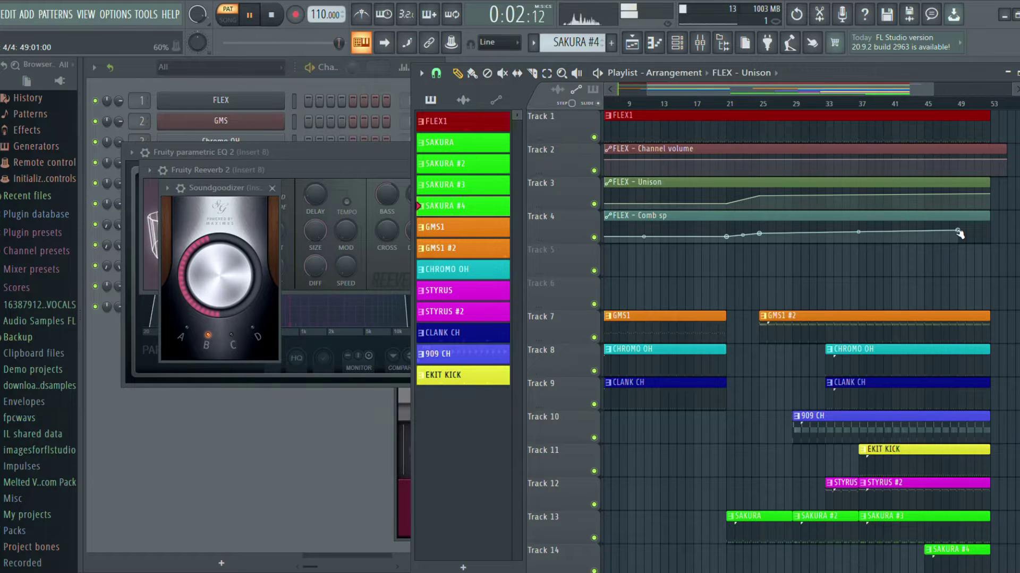
left_click_drag(959, 232, 989, 230)
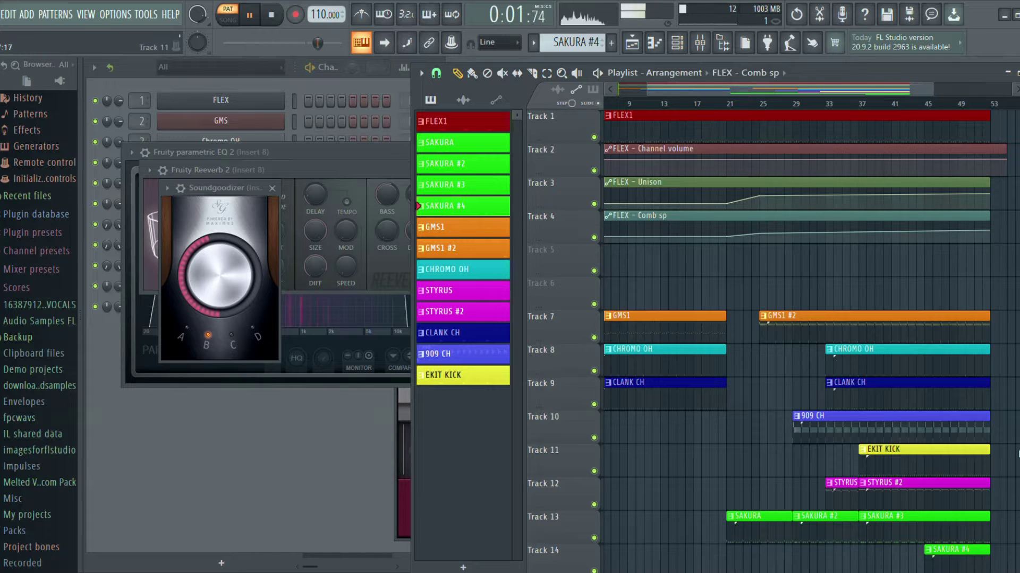
- Switch to song mode and play the arrangement from the beginning, with the playlist view on bar 1
mouse_move(784, 196)
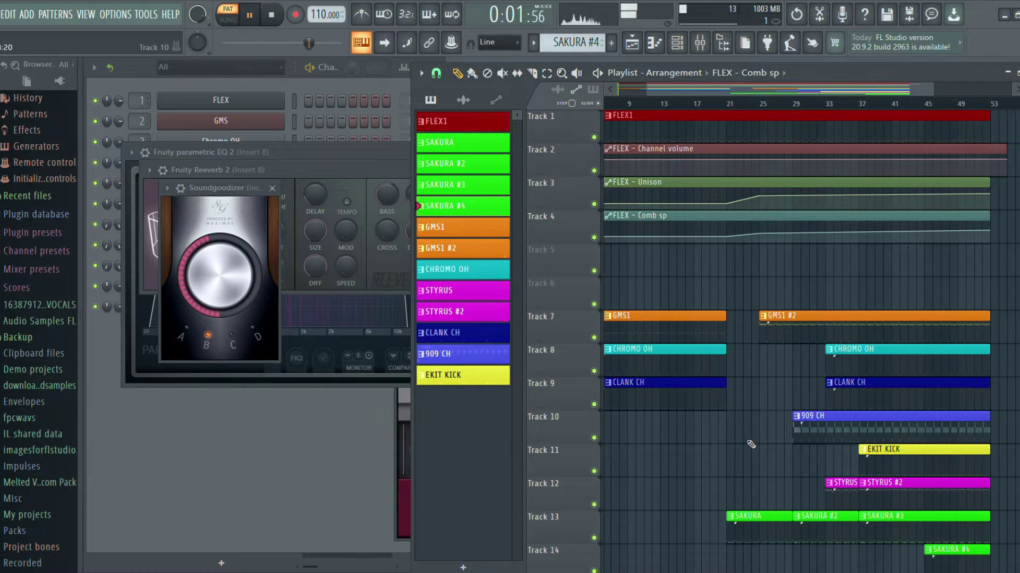
left_click(273, 16)
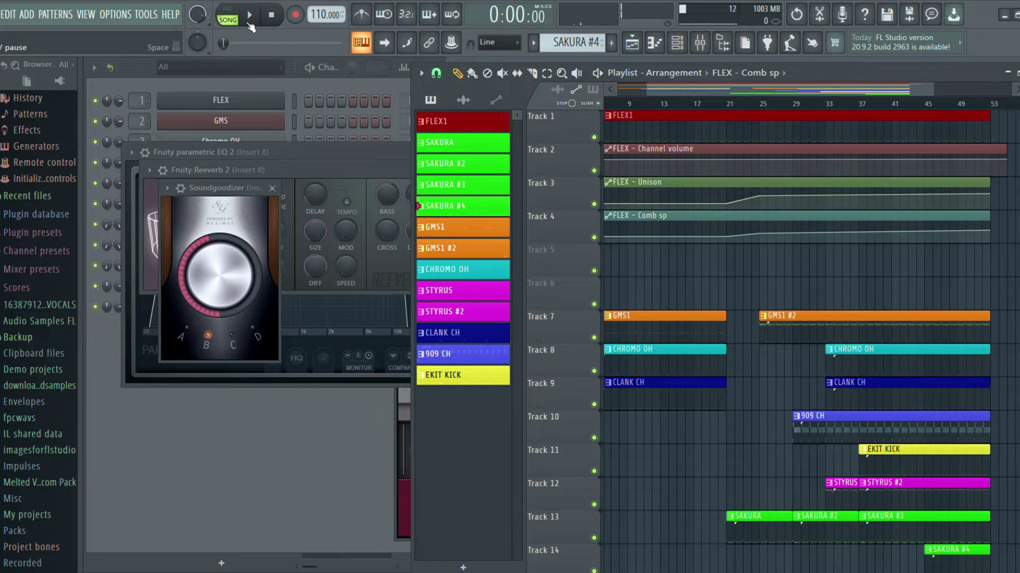
left_click(250, 16)
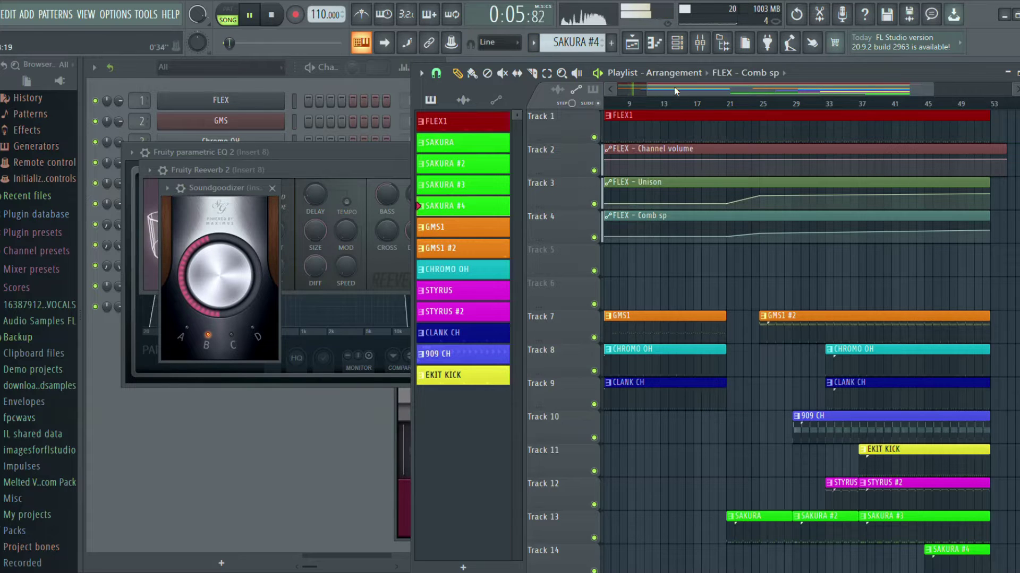
left_click_drag(674, 87, 580, 80)
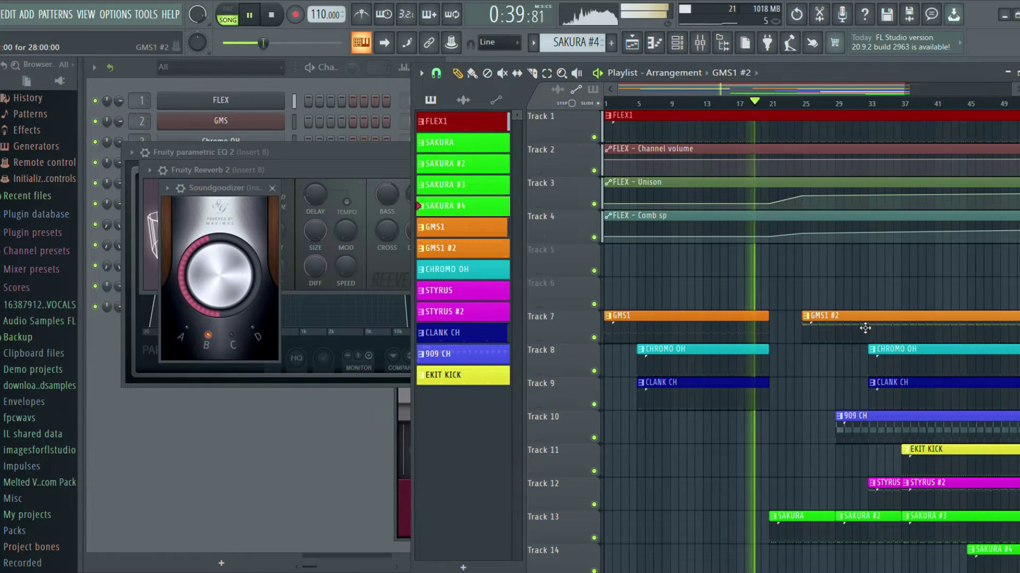
mouse_move(865, 328)
left_mouse_down()
mouse_move(903, 332)
mouse_move(866, 337)
left_mouse_up()
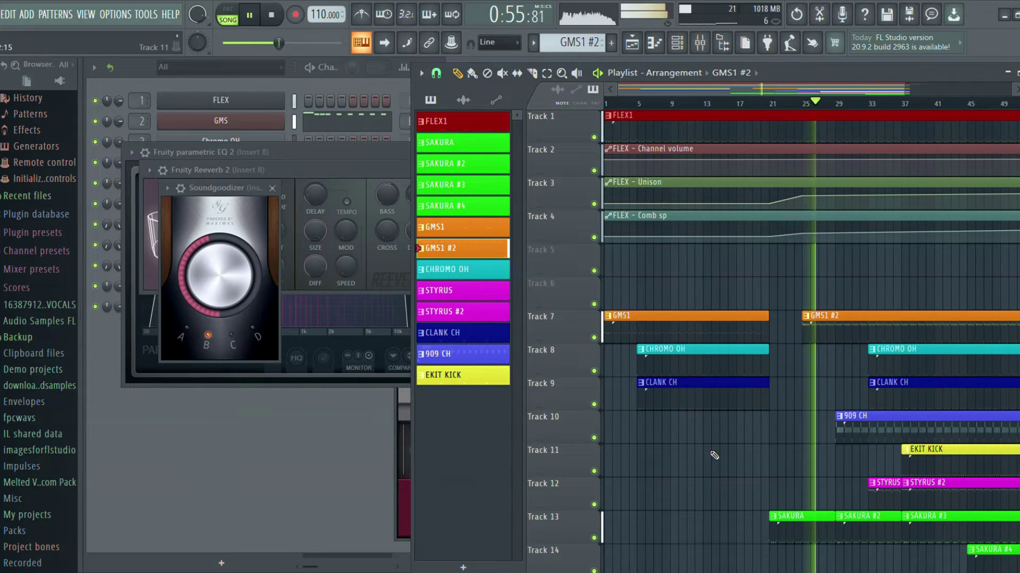
- Select the SAKURA pattern and set Soundgoodizer on mixer Insert 8 to mode D at the full amount
left_click(467, 142)
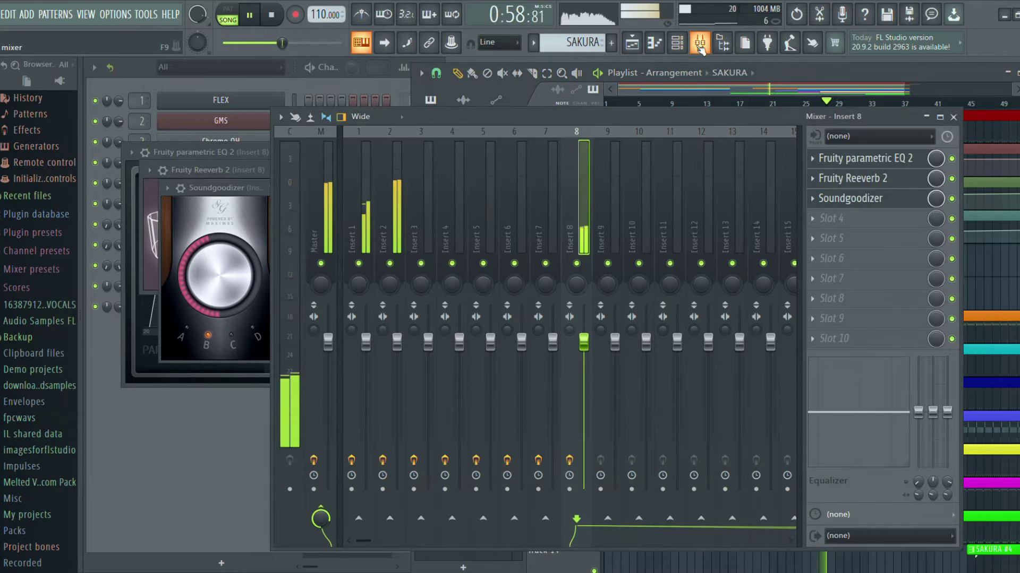
left_click(700, 43)
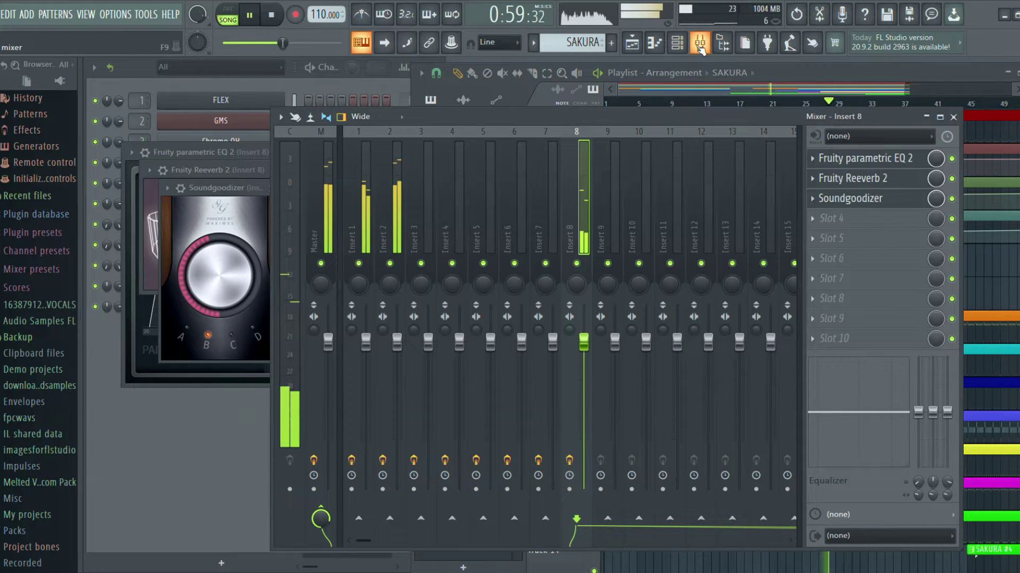
left_click(216, 296)
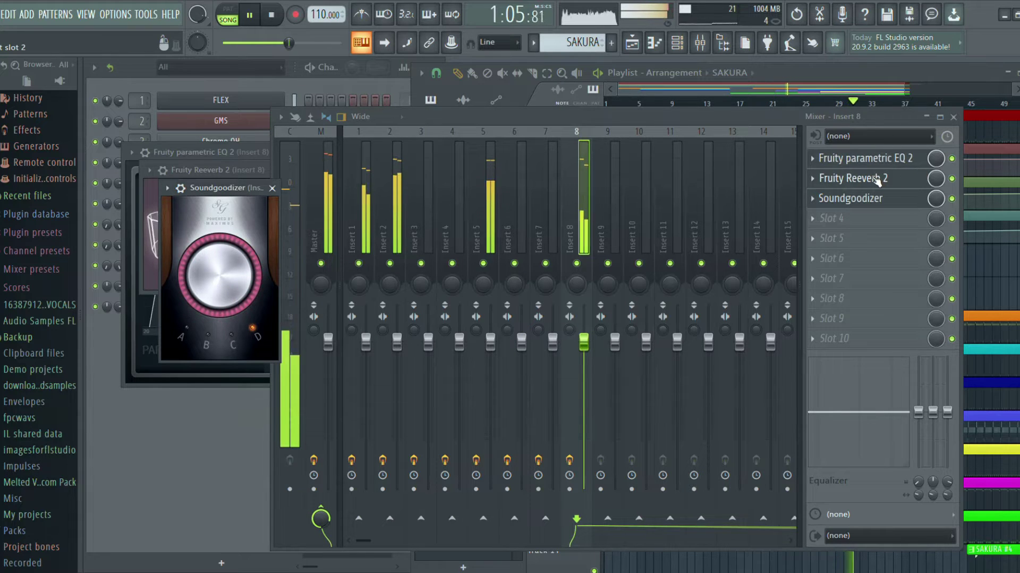
- Try a boosted main level in Insert 8's Fruity Parametric EQ 2 and bring it back to just above 0 dB
left_click(844, 158)
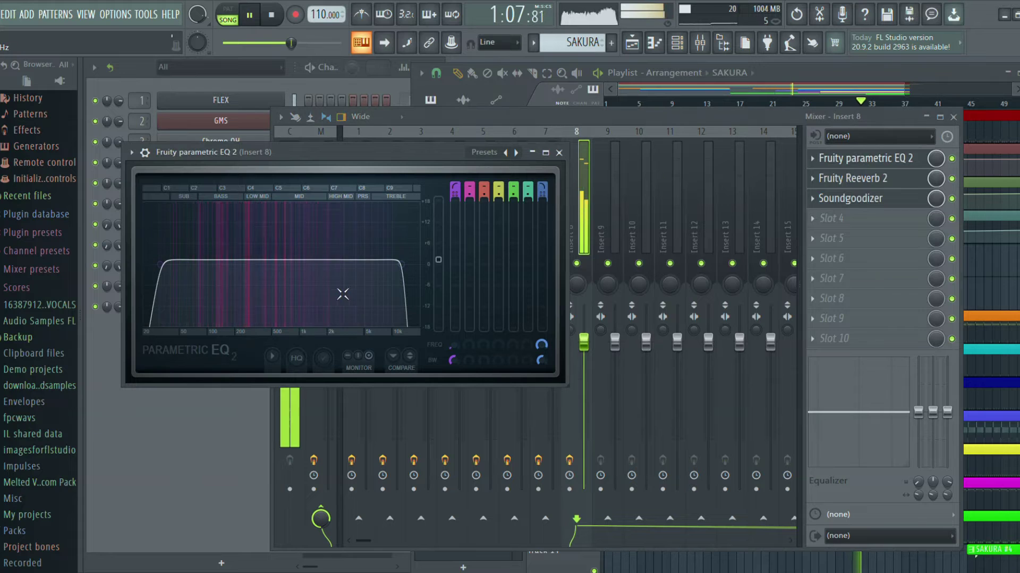
left_click_drag(342, 294, 339, 224)
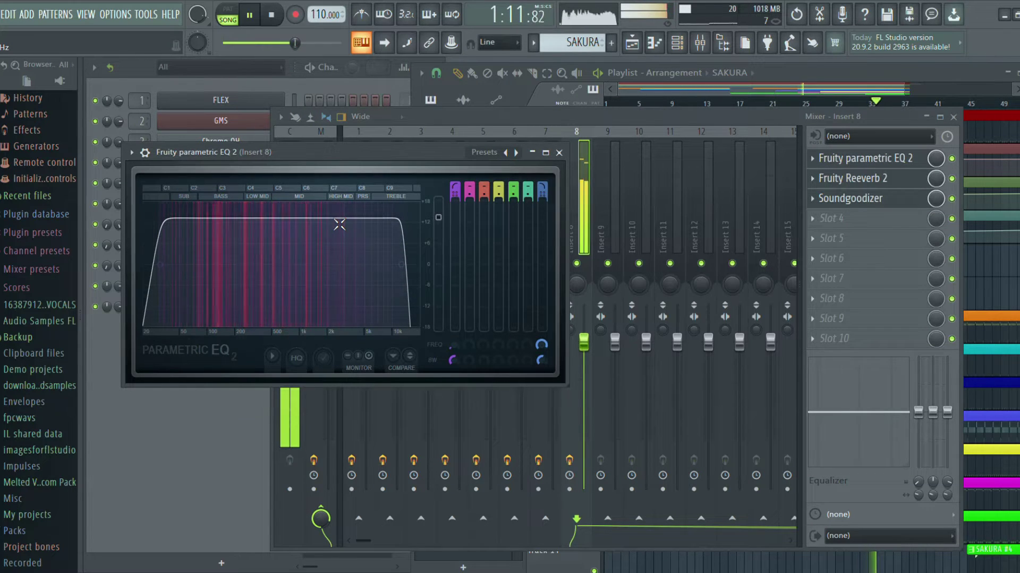
left_click_drag(339, 228, 339, 261)
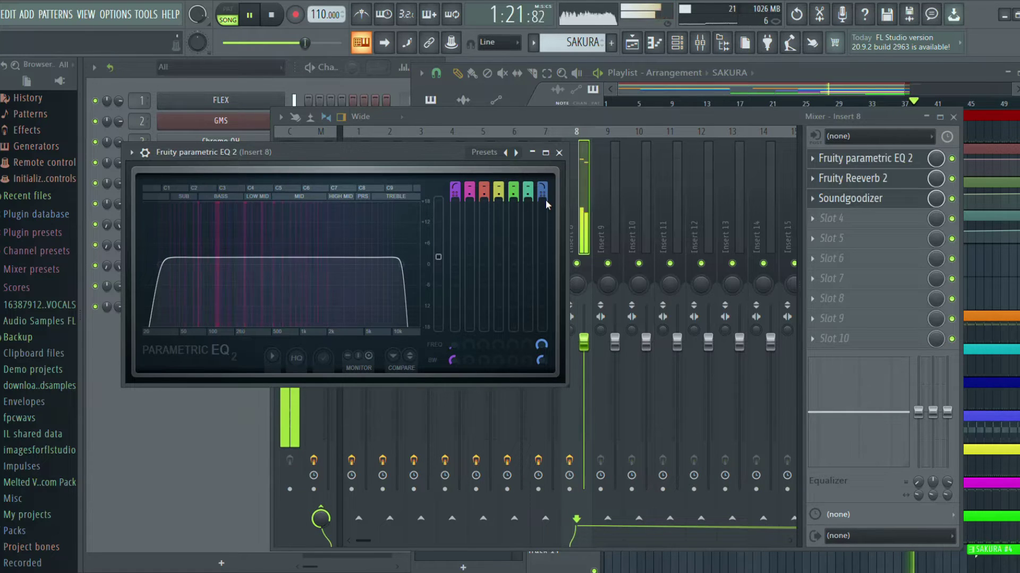
left_click(559, 153)
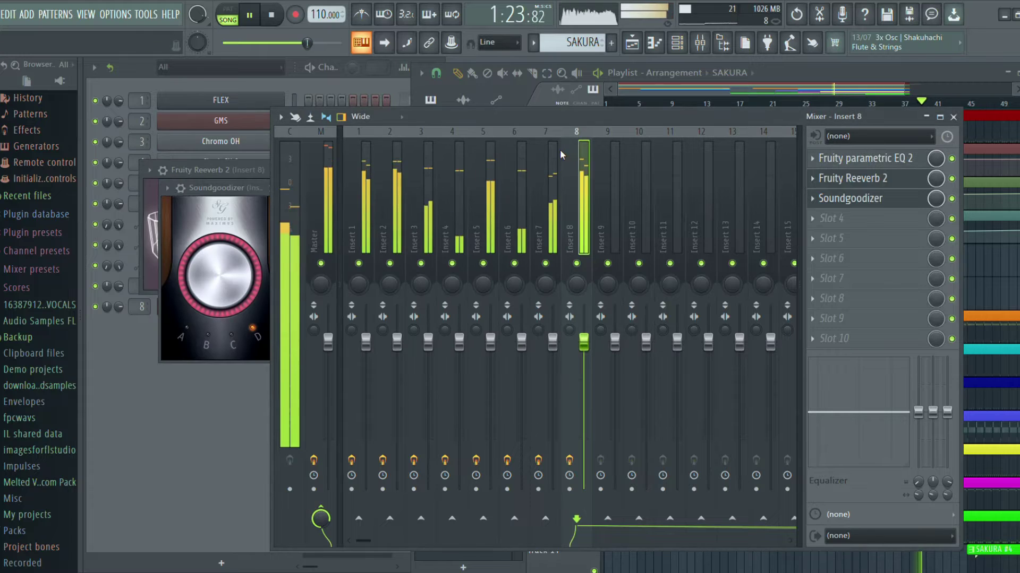
left_click(954, 118)
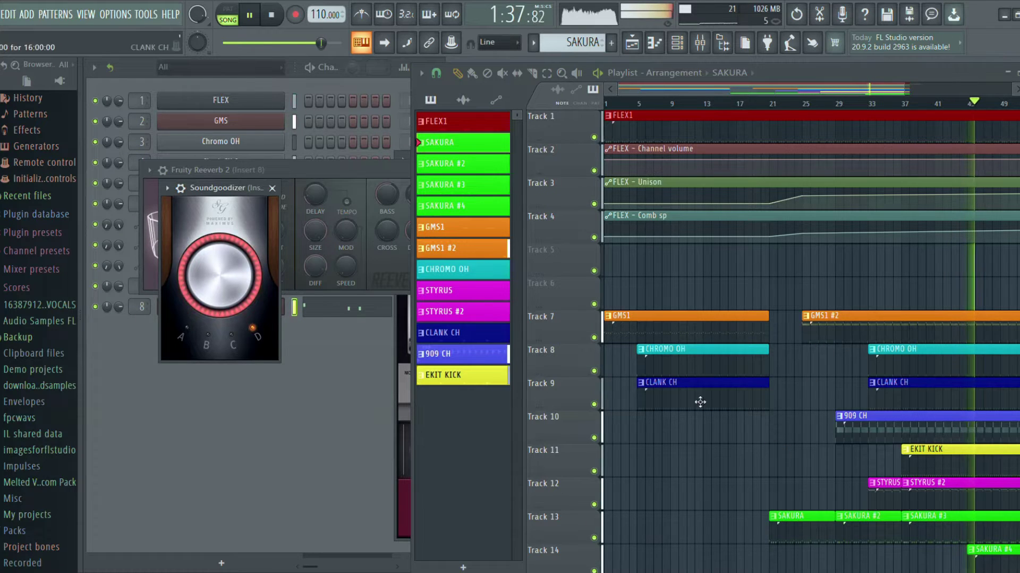
- Select the SAKURA pattern and replace the instrument on the Sakura channel with FLEX
left_click(425, 300)
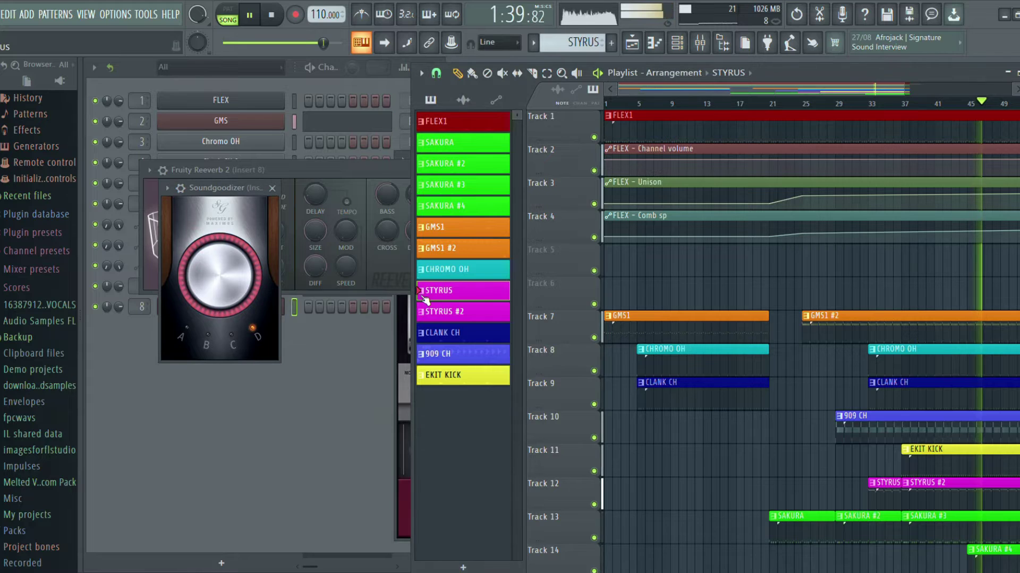
left_click(276, 441)
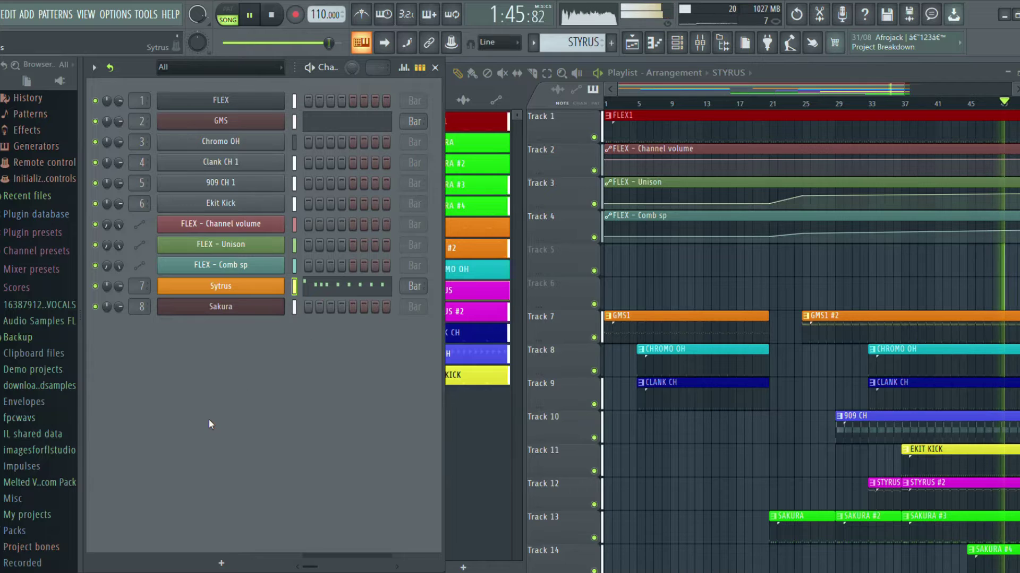
left_click(473, 298)
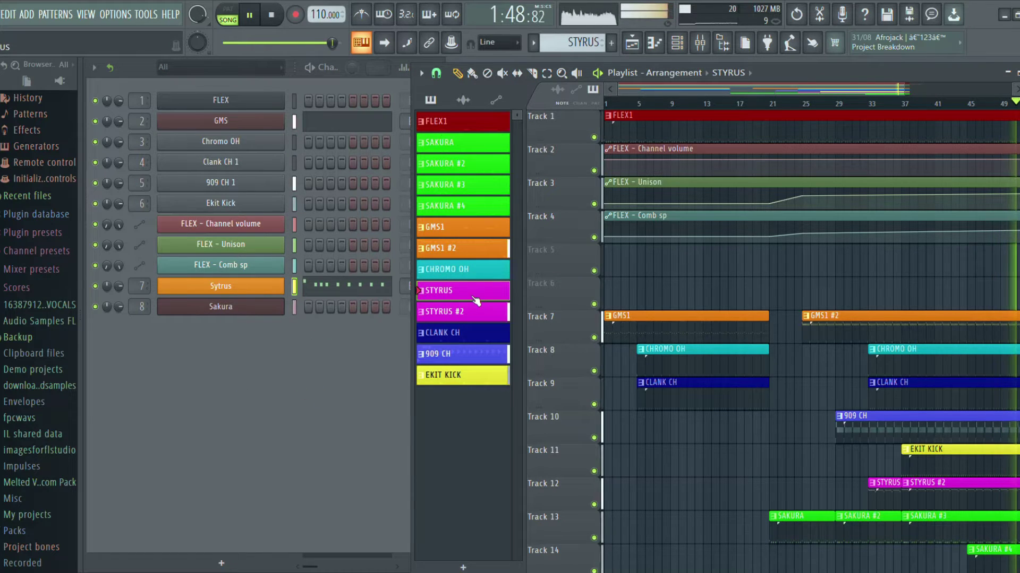
left_click(445, 141)
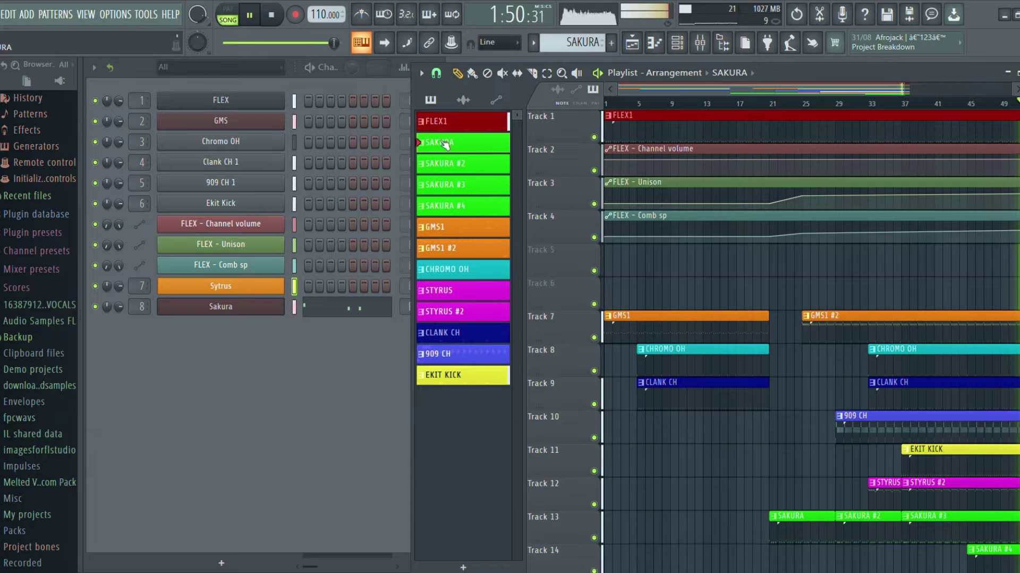
left_click(257, 311)
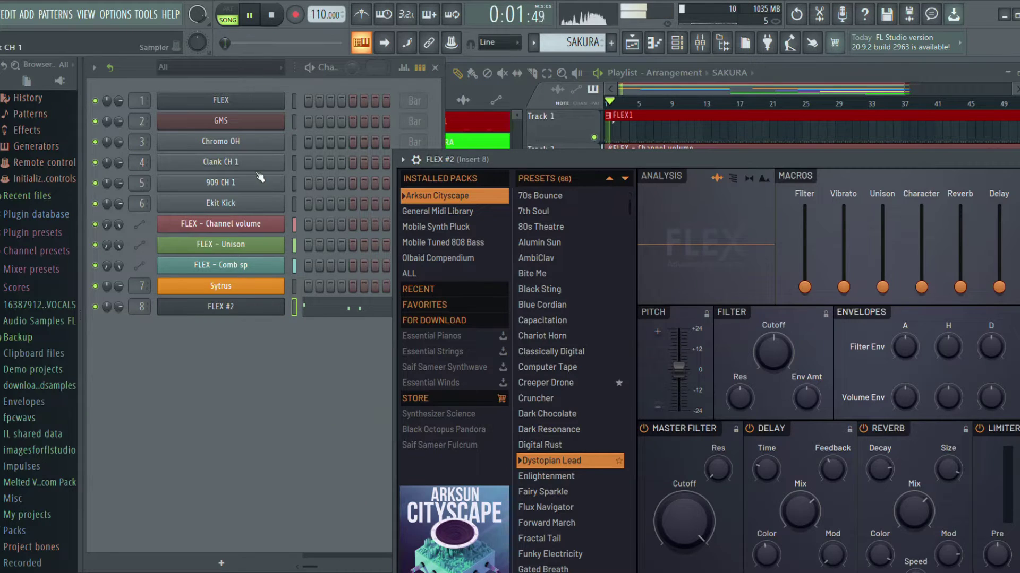
- Switch to pattern mode and audition FLEX #2's Arksun Cityscape presets from 70s Bounce through AmbiClav
left_click(230, 12)
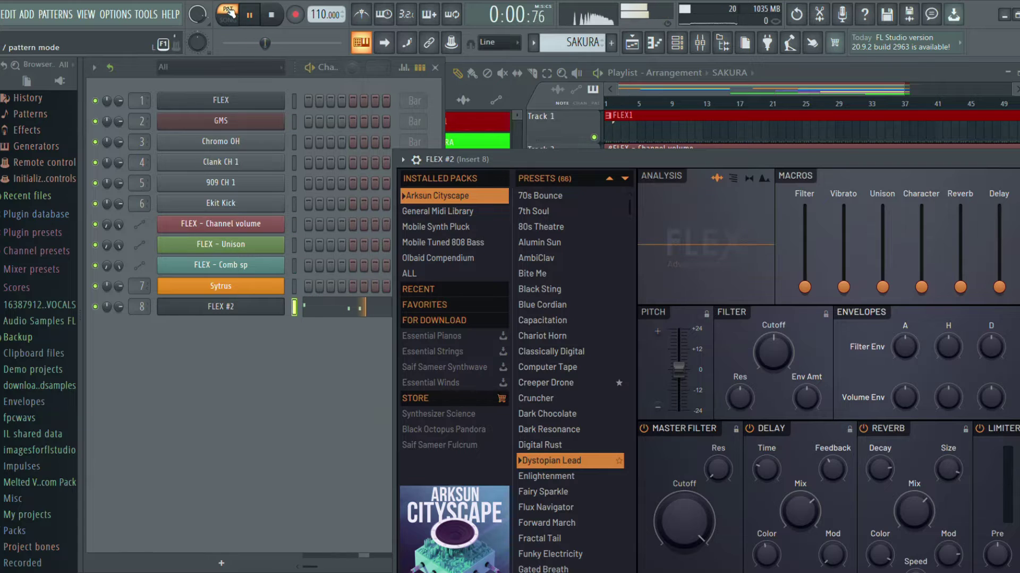
left_click(556, 195)
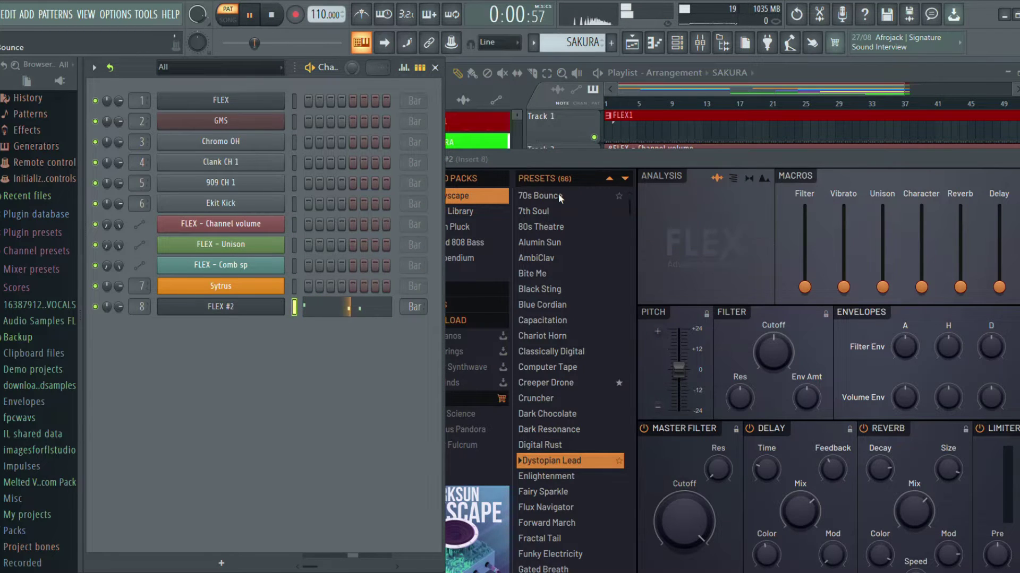
left_click(538, 212)
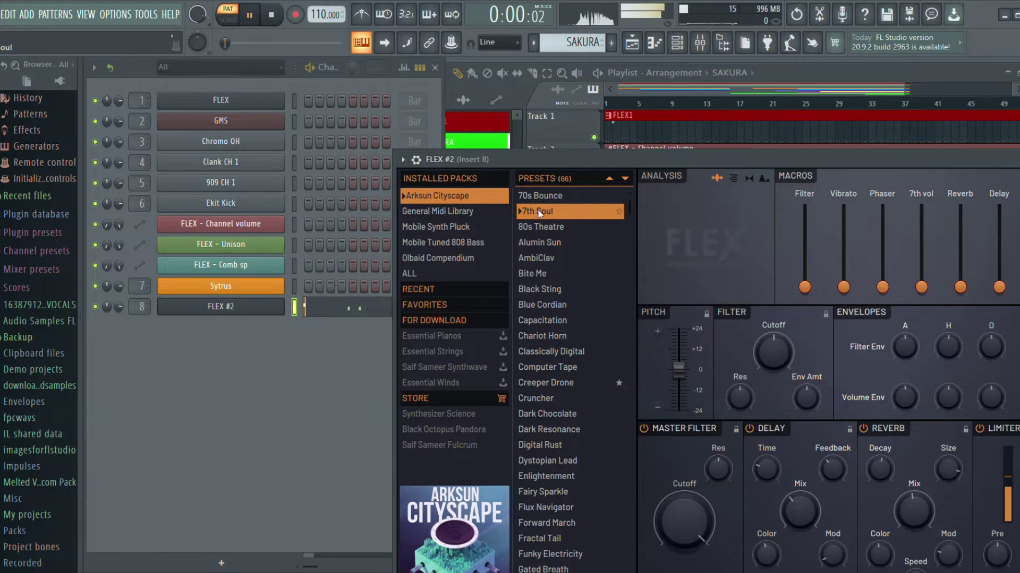
left_click(545, 196)
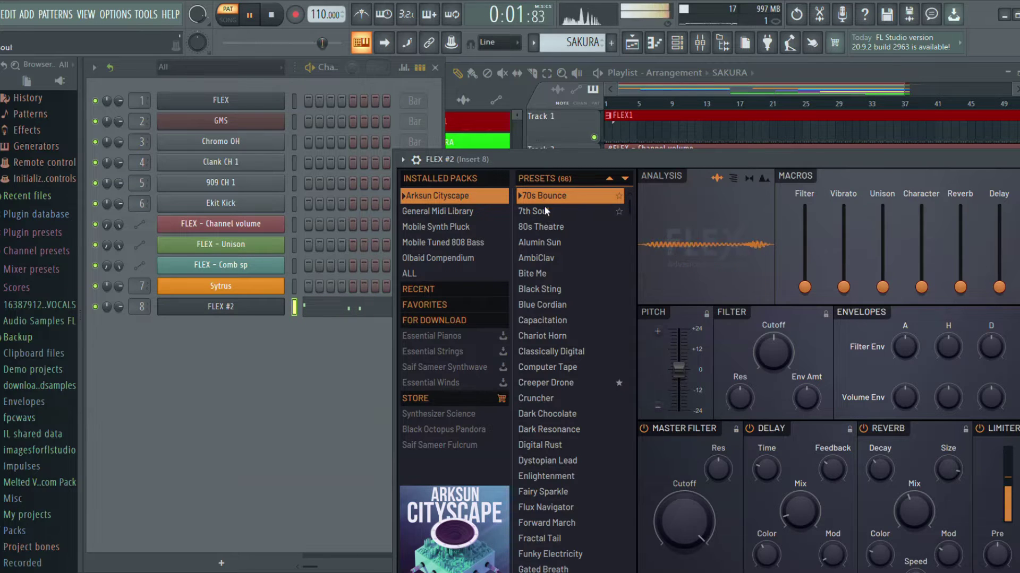
left_click(545, 227)
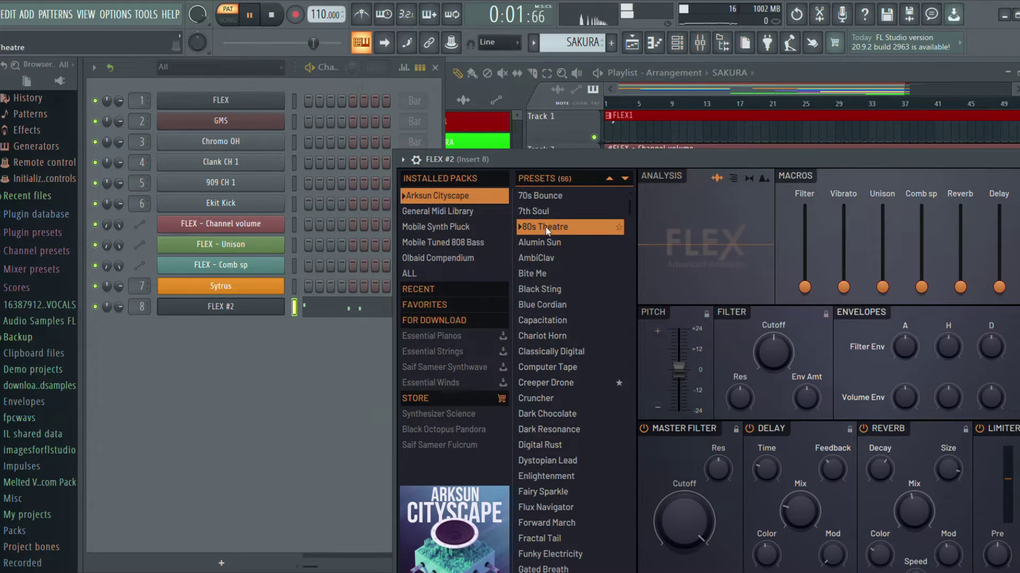
left_click(548, 243)
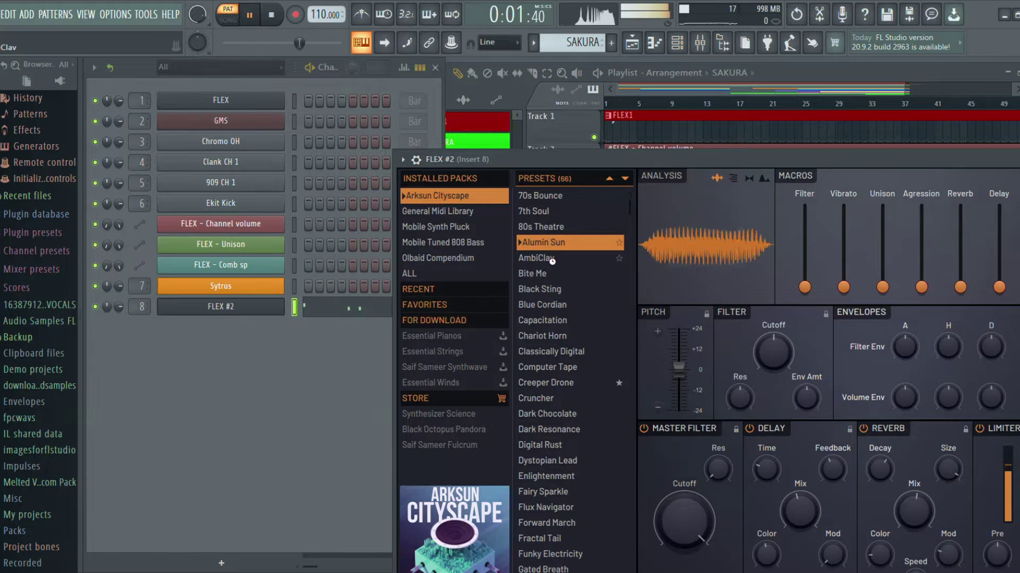
left_click(552, 259)
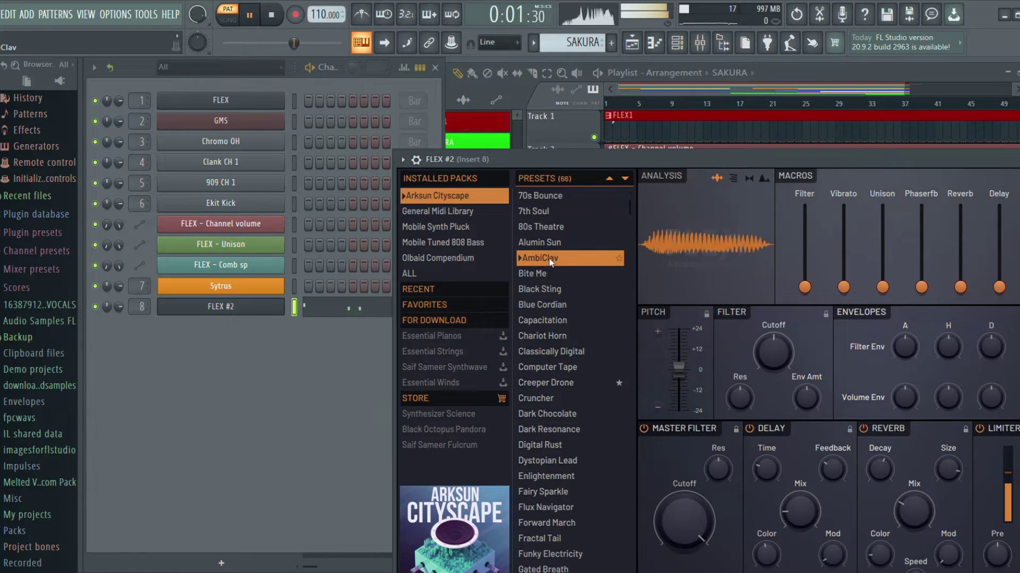
- Audition the presets from Bite Me through Classically Digital on the Sakura pattern in FLEX #2
left_click(549, 276)
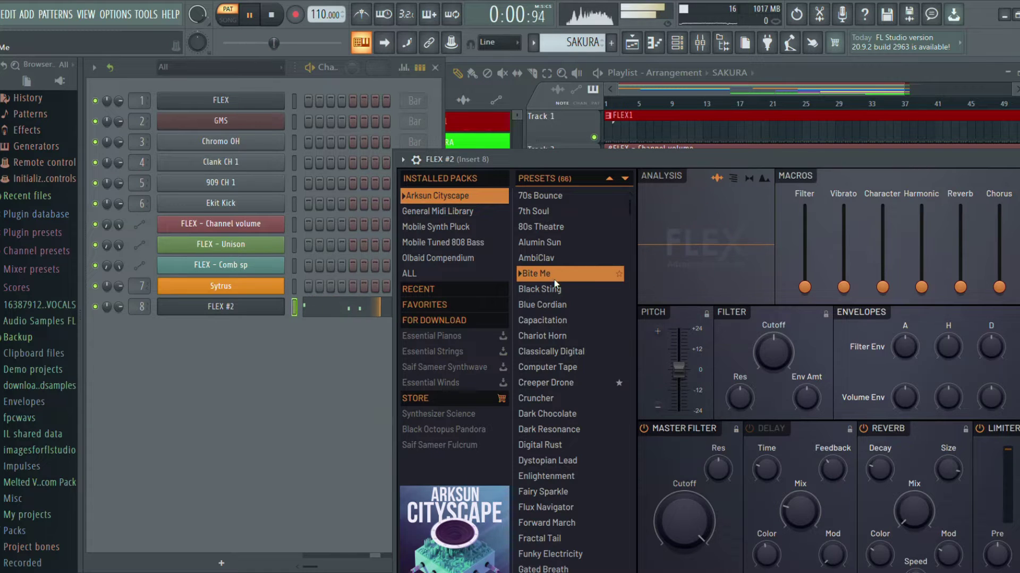
left_click(560, 290)
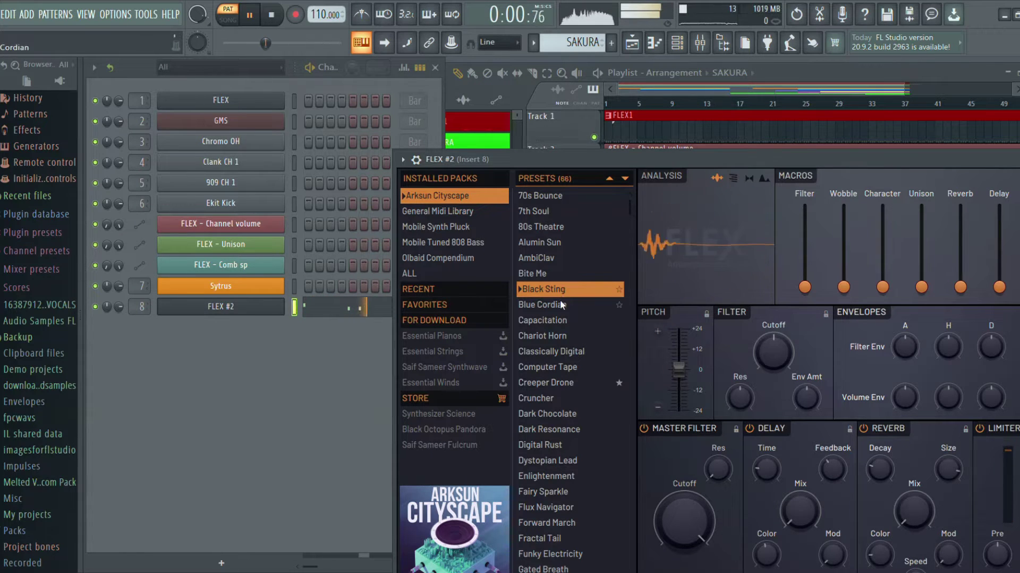
left_click(561, 306)
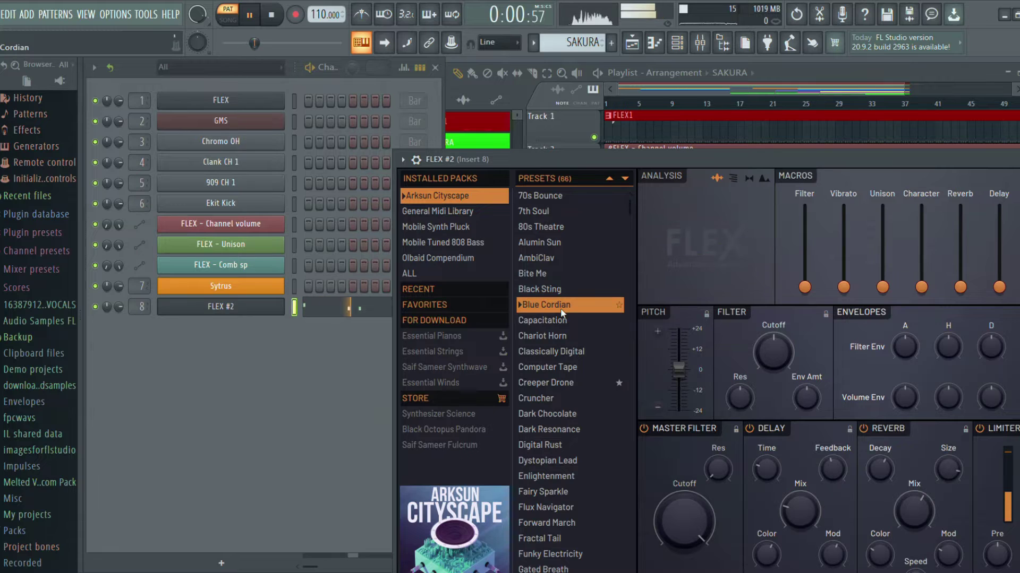
left_click(563, 322)
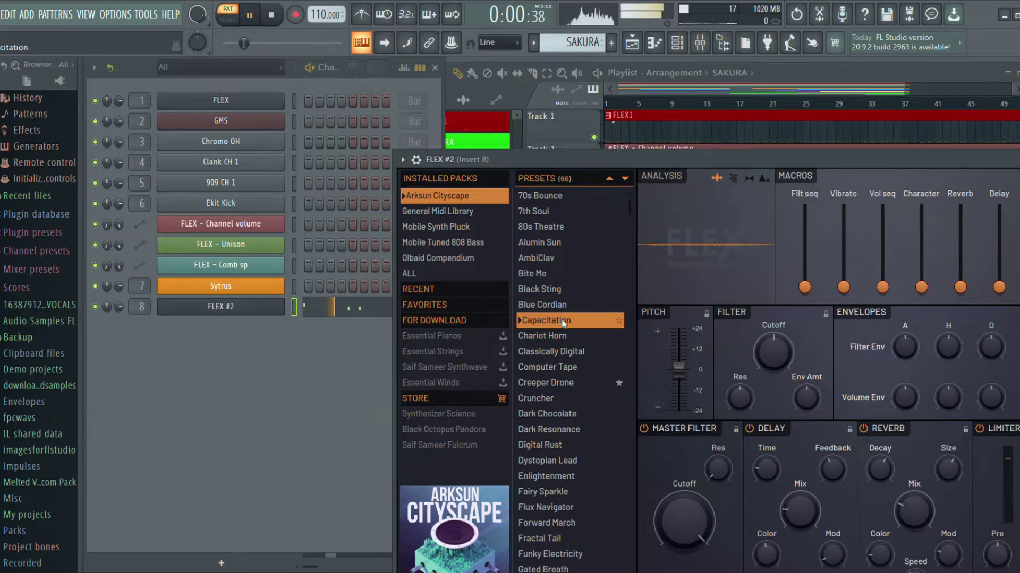
left_click(564, 338)
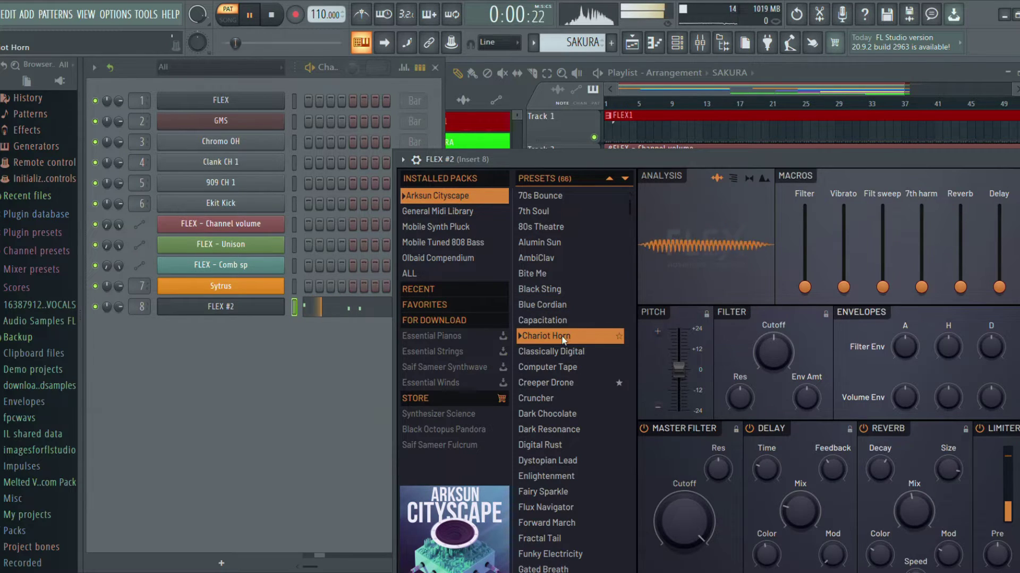
left_click(564, 352)
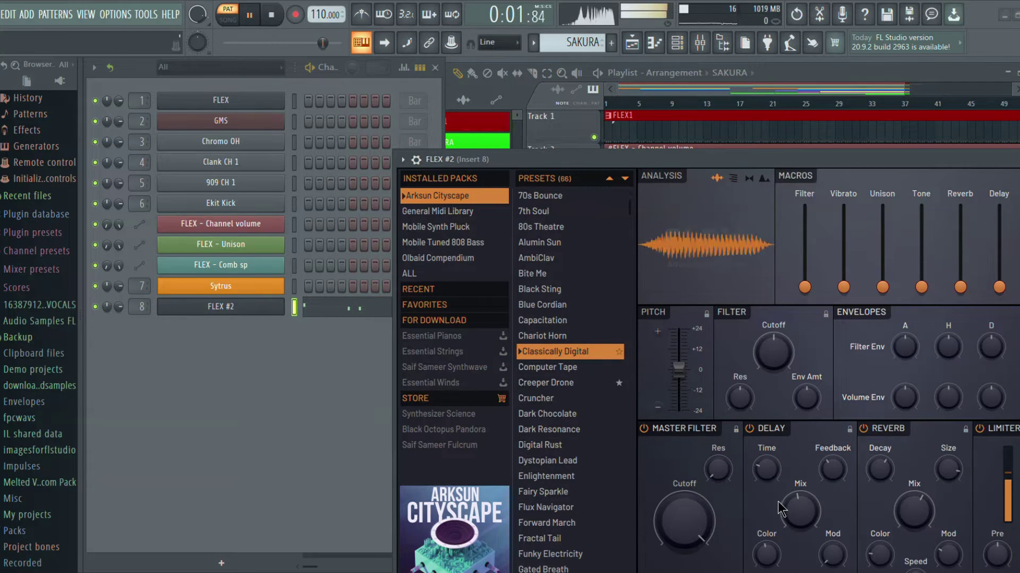
- Audition the presets from Computer Tape through Dystopian Lead on the Sakura pattern in FLEX #2
left_click(563, 367)
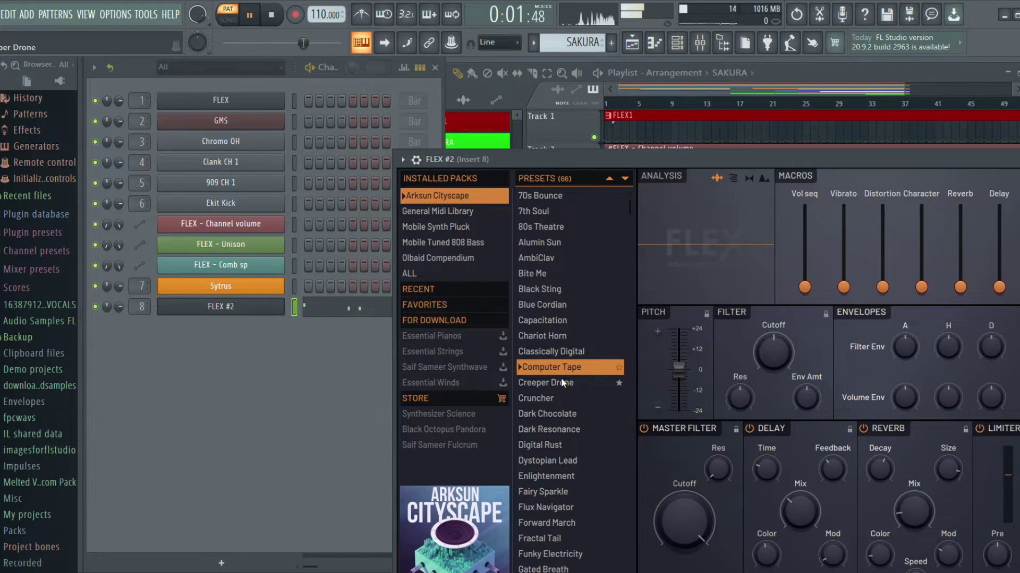
left_click(561, 383)
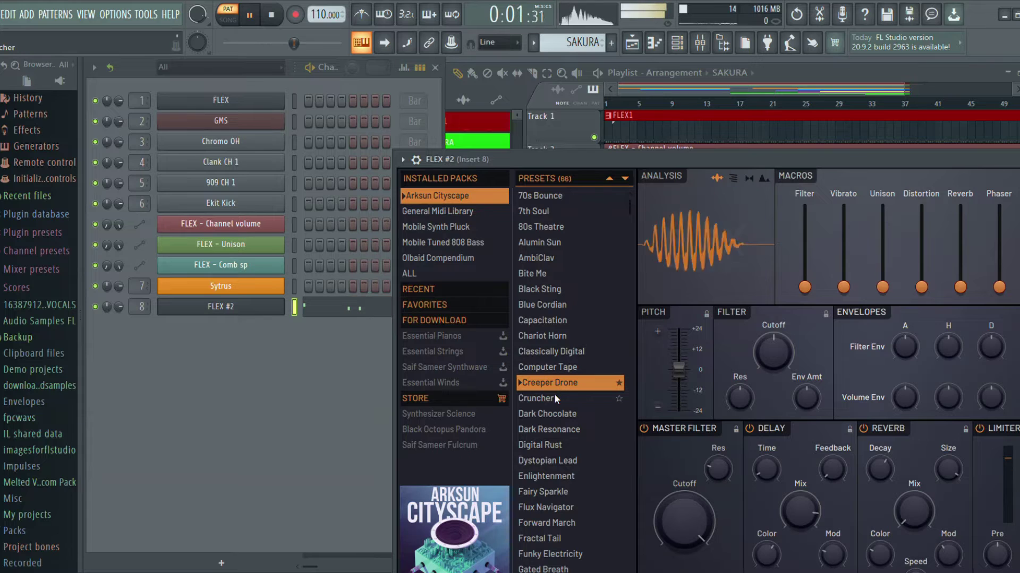
left_click(555, 395)
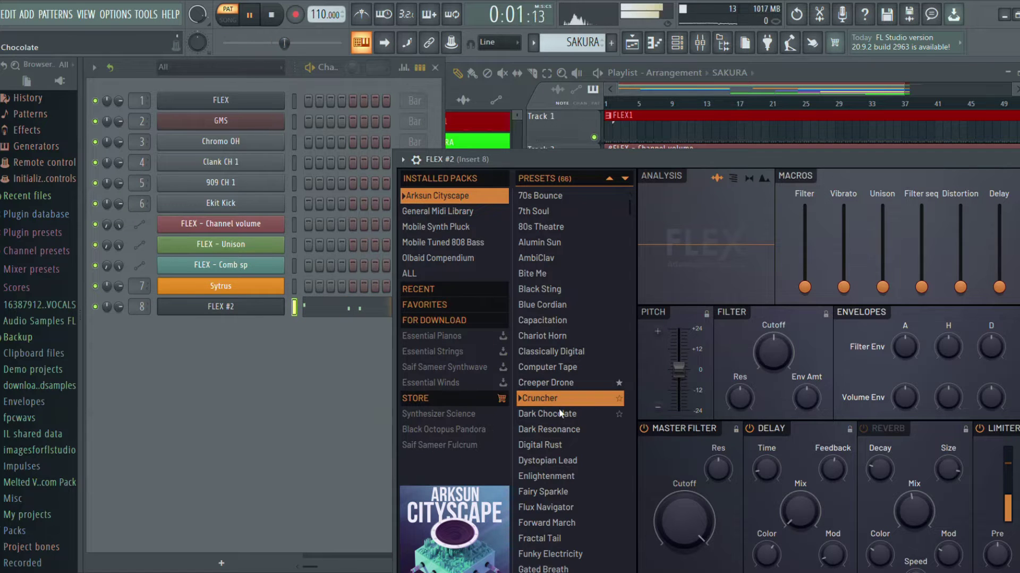
left_click(559, 415)
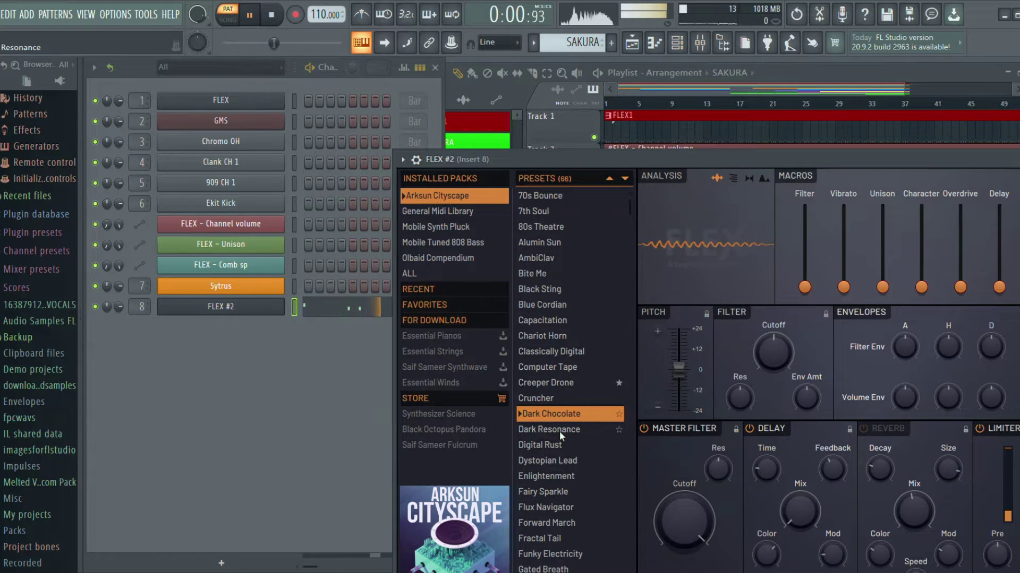
left_click(559, 431)
left_click(559, 448)
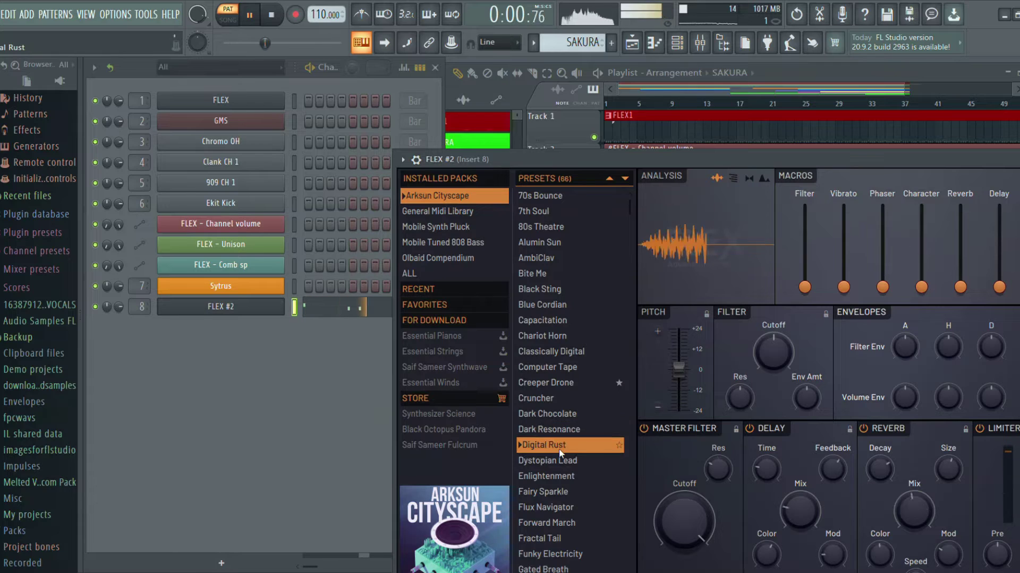
left_click(561, 460)
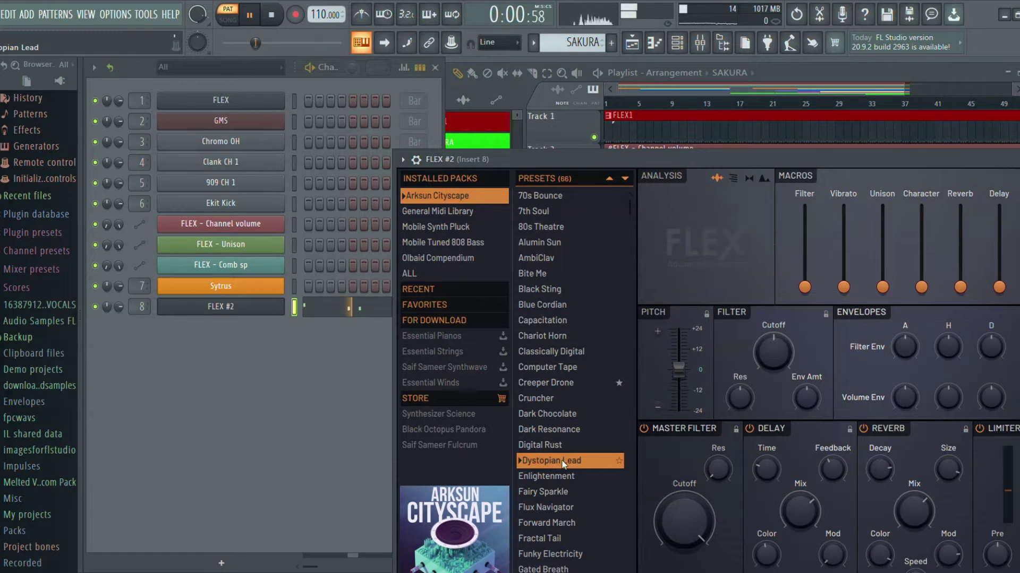
- Load Digital Rust again in FLEX #2, then audition the presets from Enlightenment through Forward March
left_click(549, 449)
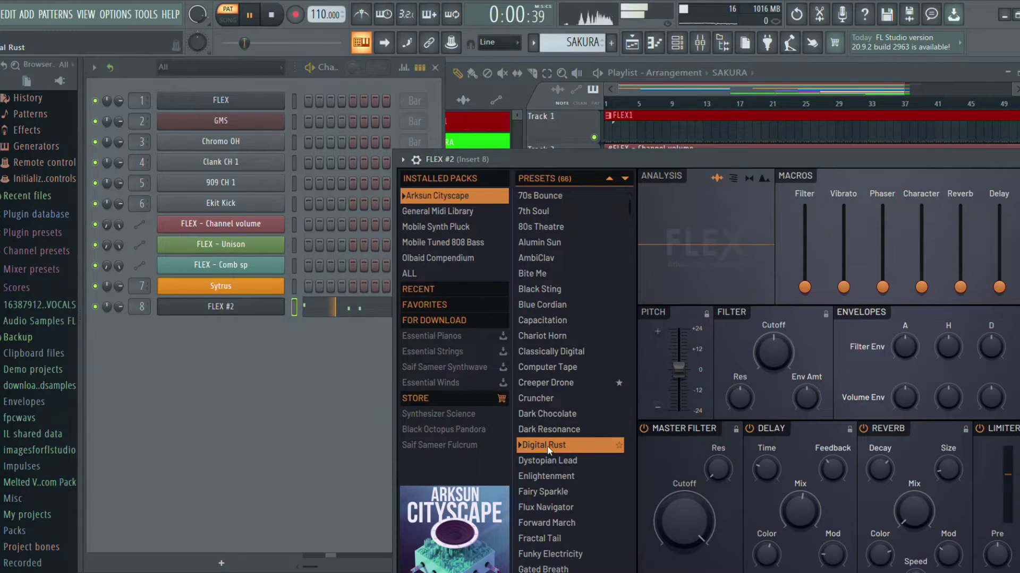
left_click(553, 477)
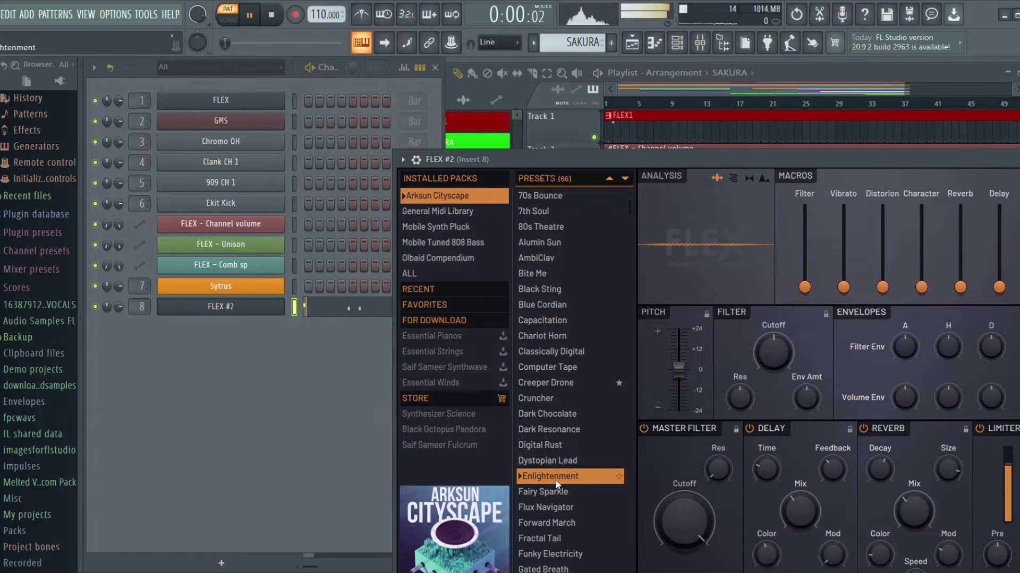
left_click(560, 491)
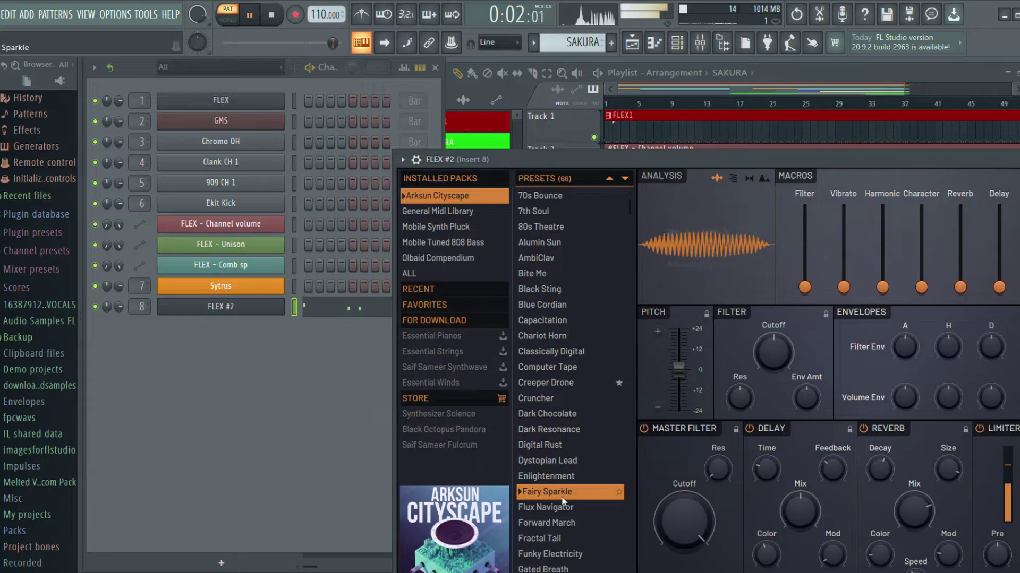
left_click(564, 508)
left_click(561, 523)
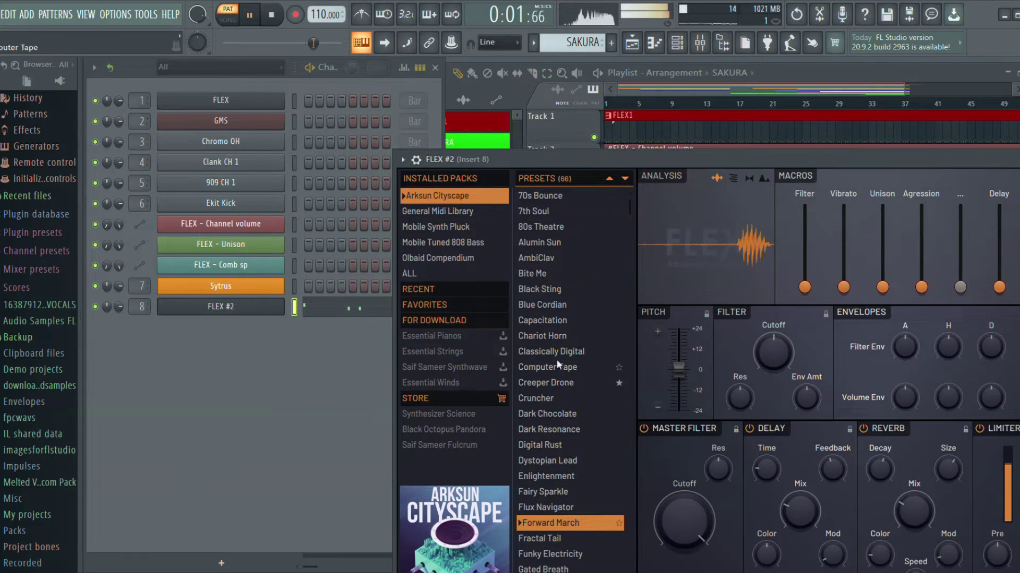
- Compare the 70s Bounce, Fairy Sparkle and Digital Rust presets again on the Sakura pattern
left_click(550, 197)
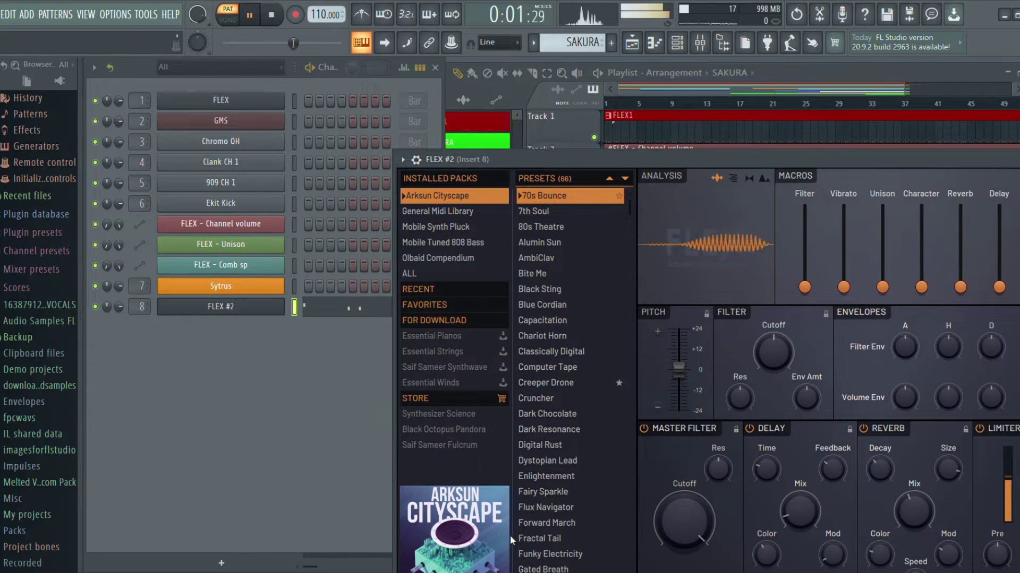
left_click(552, 492)
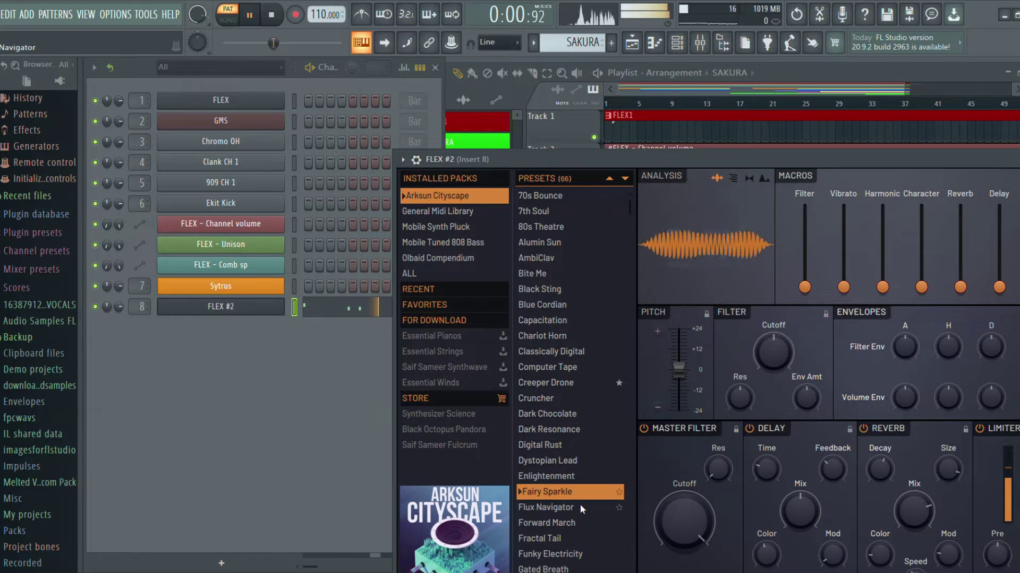
left_click(547, 445)
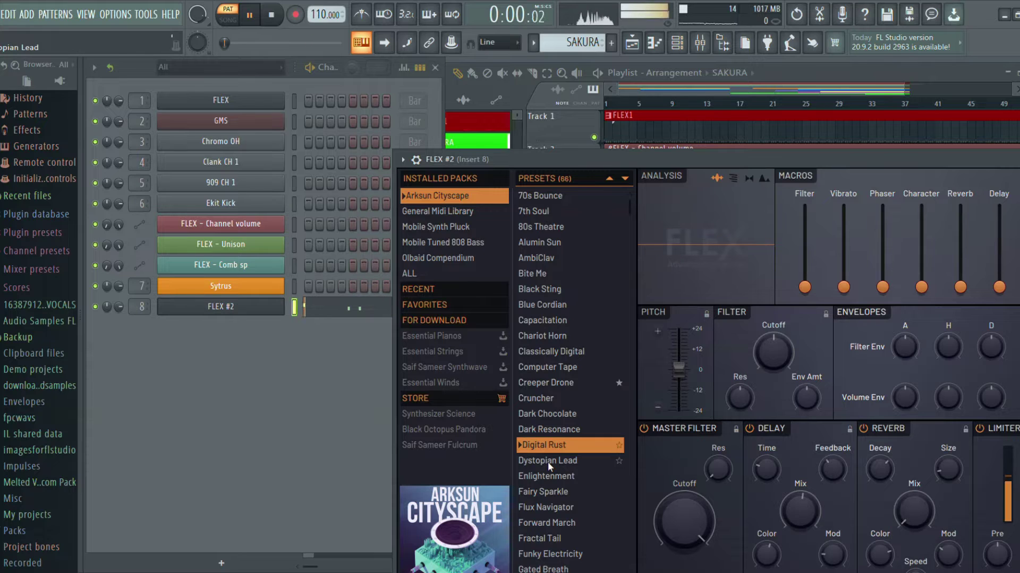
- Audition the presets from Dystopian Lead through Funky Electricity in FLEX #2, rechecking Forward March after Fractal Tail
left_click(548, 461)
left_click(549, 476)
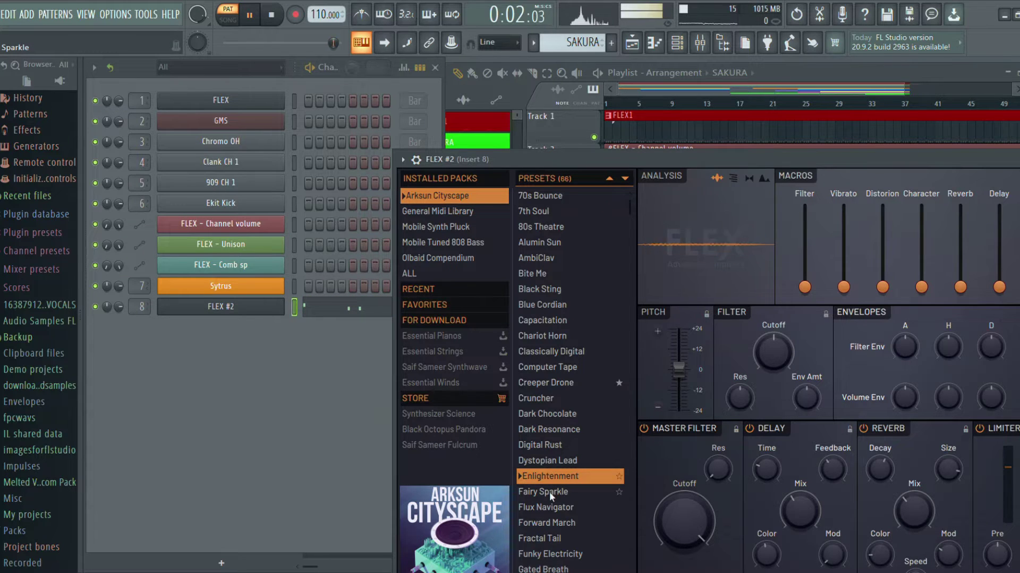
left_click(549, 492)
left_click(553, 508)
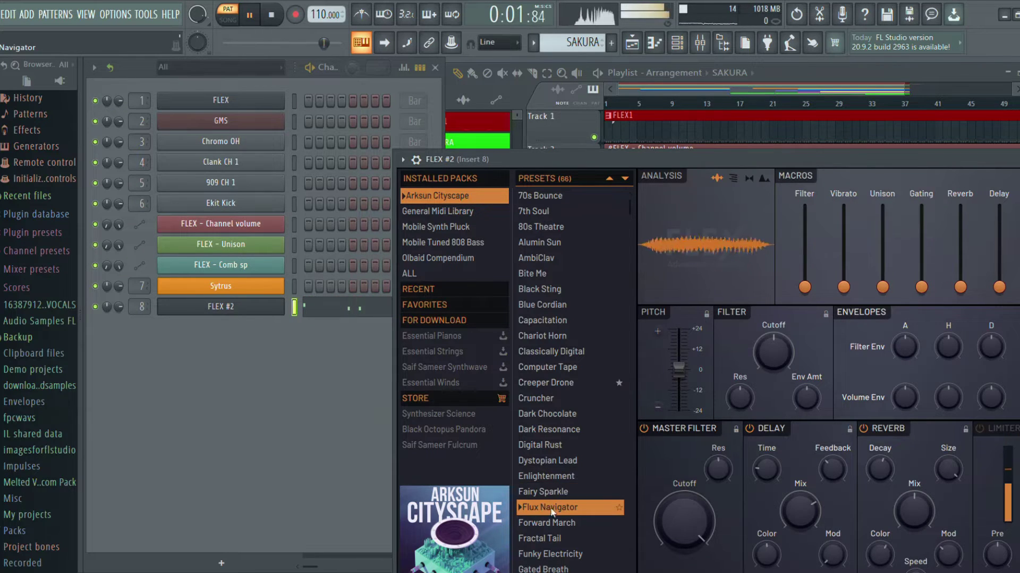
left_click(552, 523)
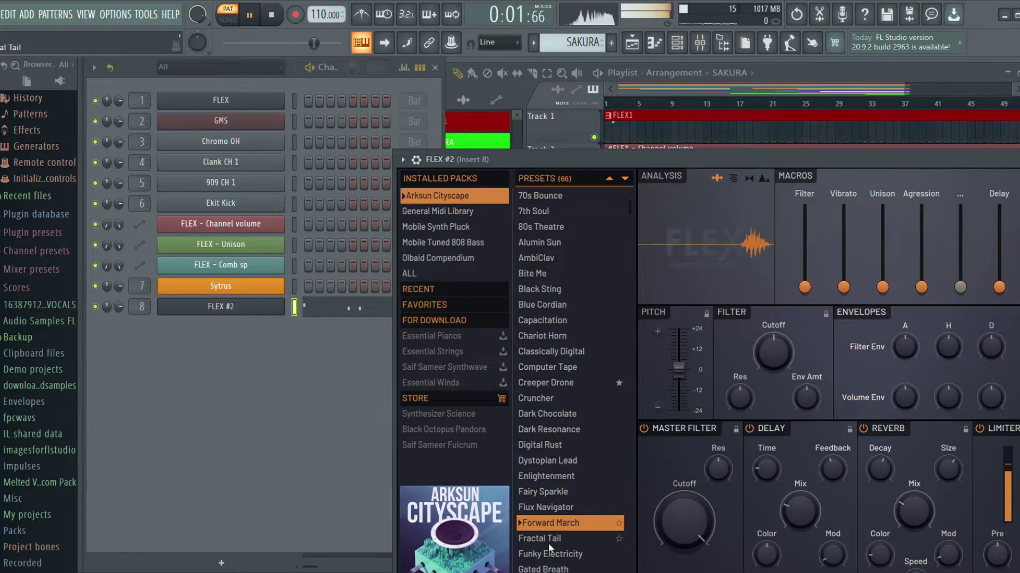
left_click(548, 541)
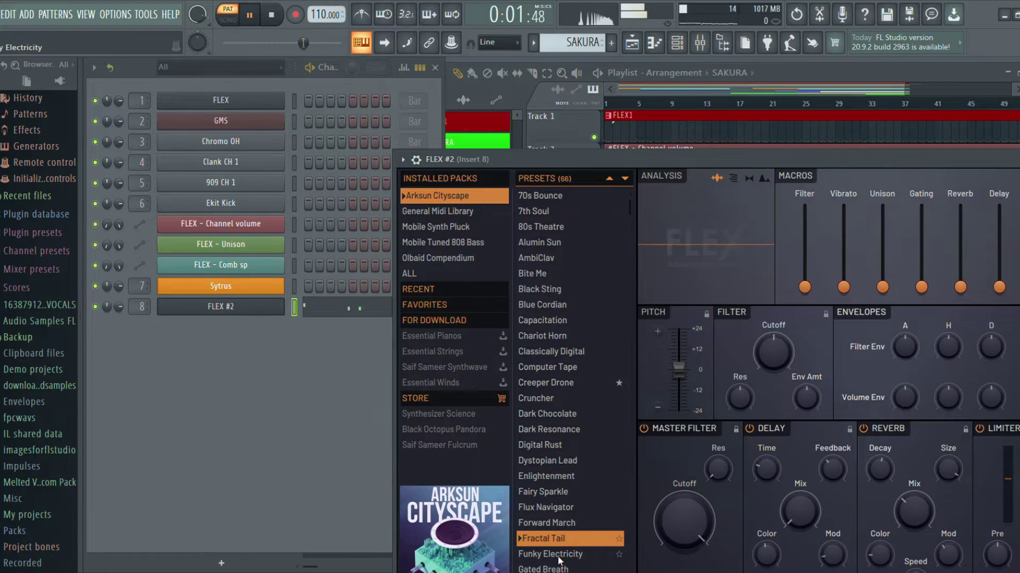
key("Up")
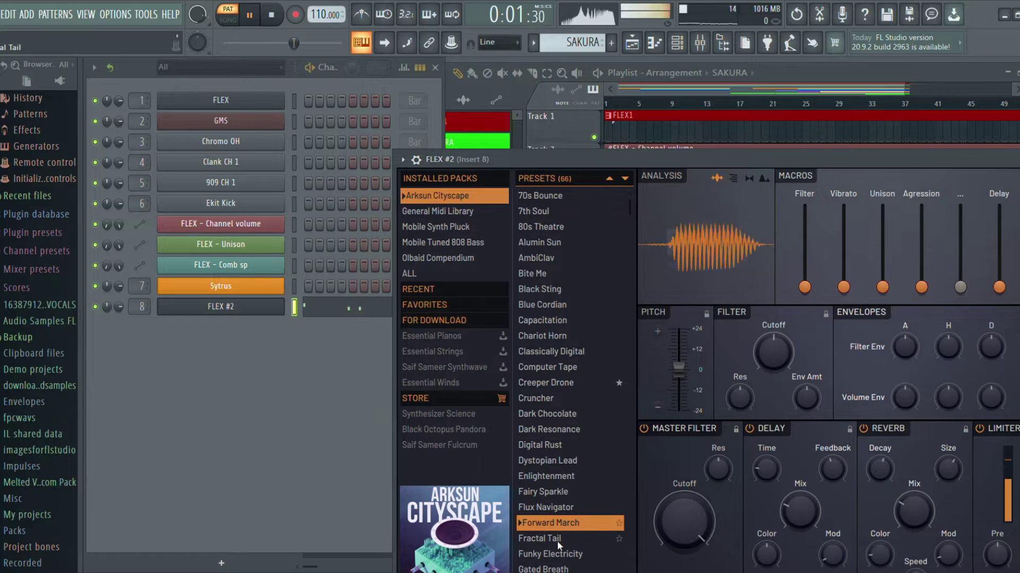
left_click(559, 555)
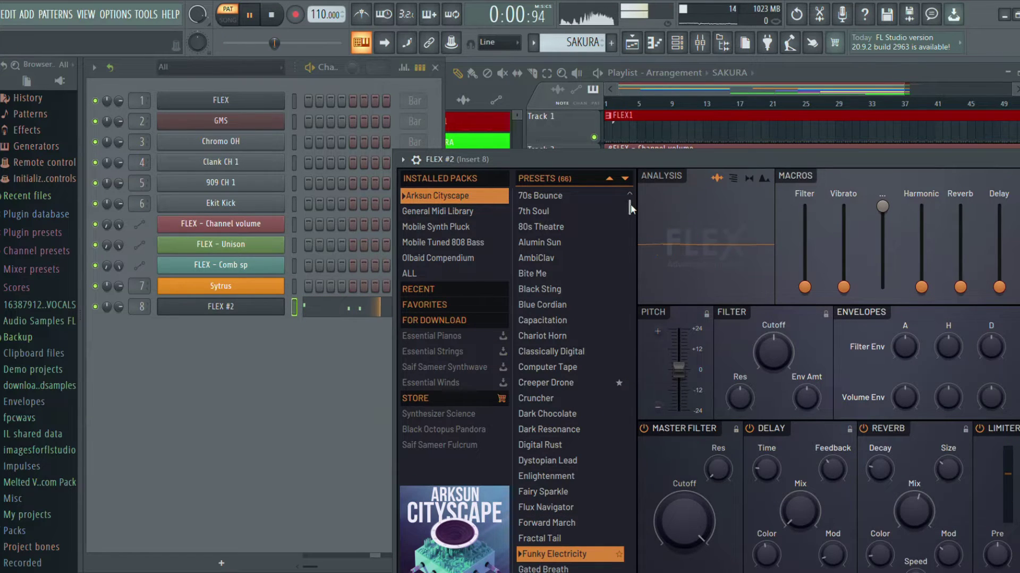
- Audition the Arksun Cityscape presets from Gentle Force through Homecoming on the Sakura pattern in FLEX #2
scroll(627, 247, "down", 3)
left_click_drag(626, 247, 626, 355)
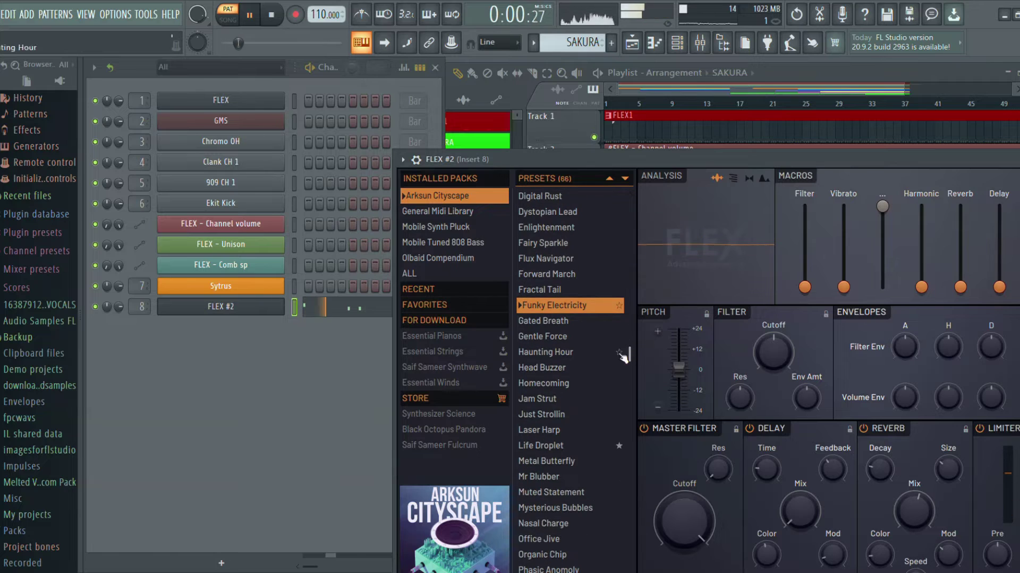
left_click(553, 336)
left_click(558, 352)
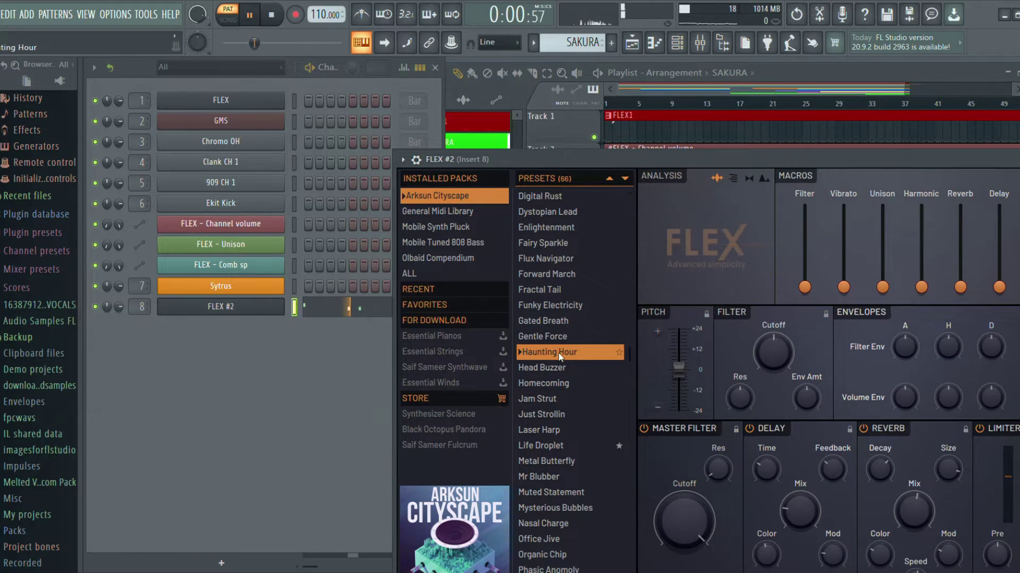
left_click(555, 364)
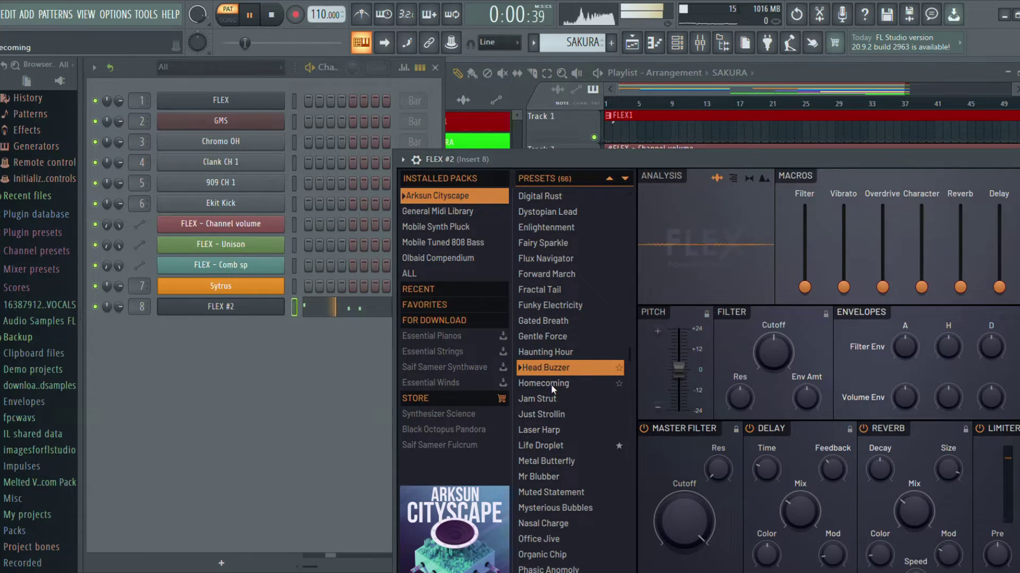
left_click(551, 384)
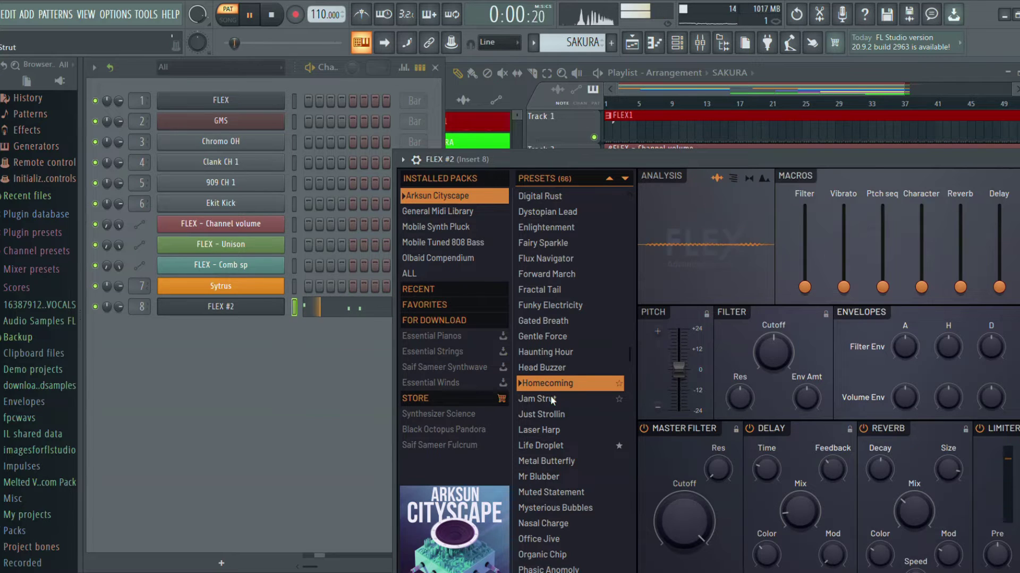
- Audition the presets from Jam Strut through Mr Blubber on the Sakura pattern in FLEX #2
left_click(552, 400)
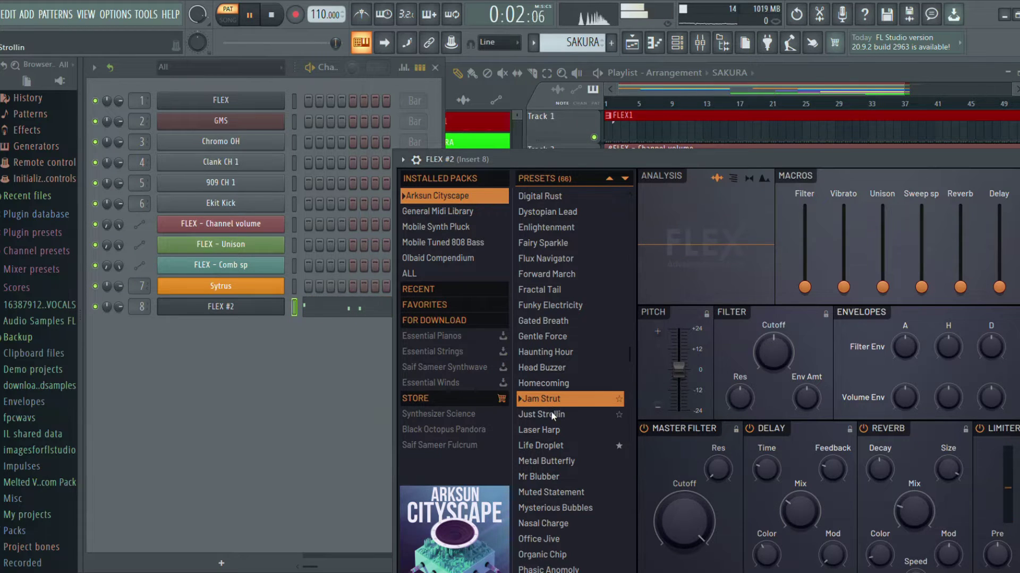
left_click(550, 413)
left_click(550, 428)
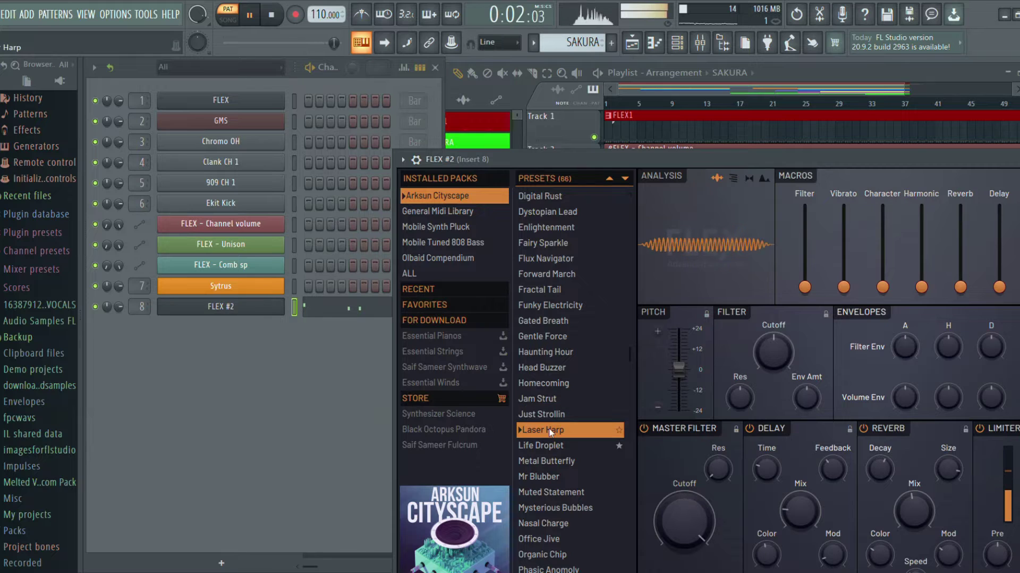
left_click(550, 445)
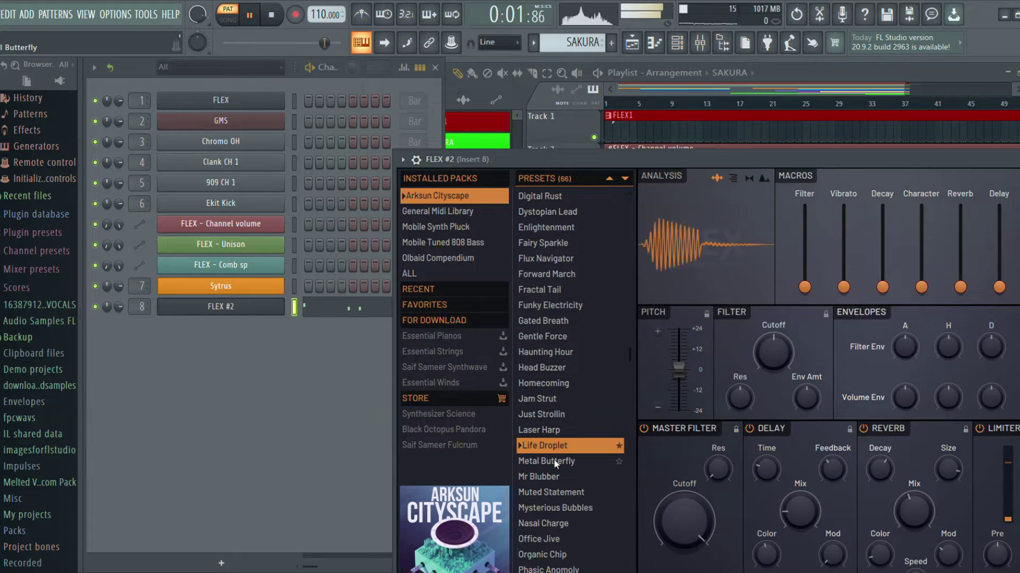
left_click(553, 459)
left_click(556, 476)
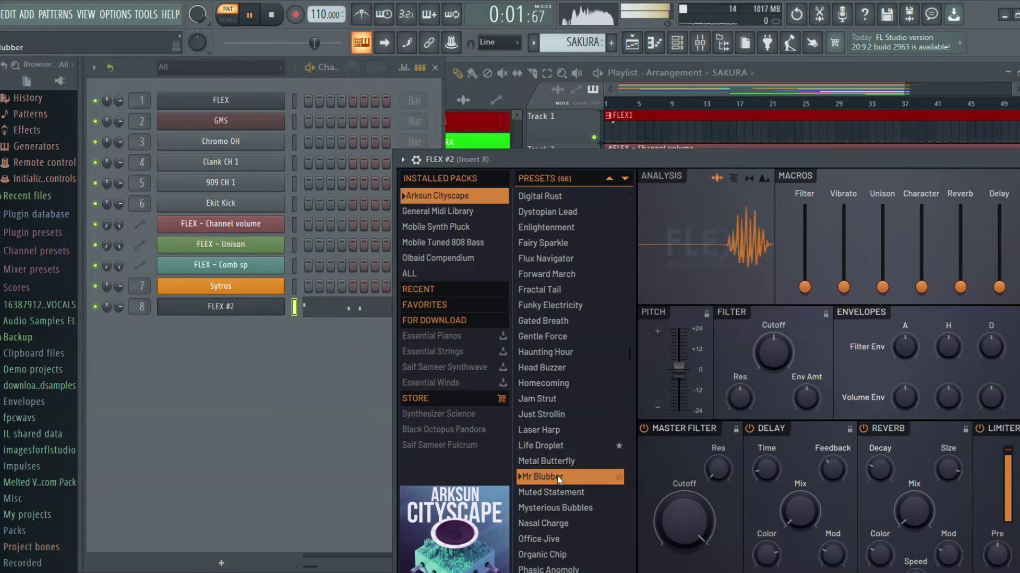
- Audition the presets from Muted Statement through Phasic Anomoly in FLEX #2
scroll(631, 362, "down", 3)
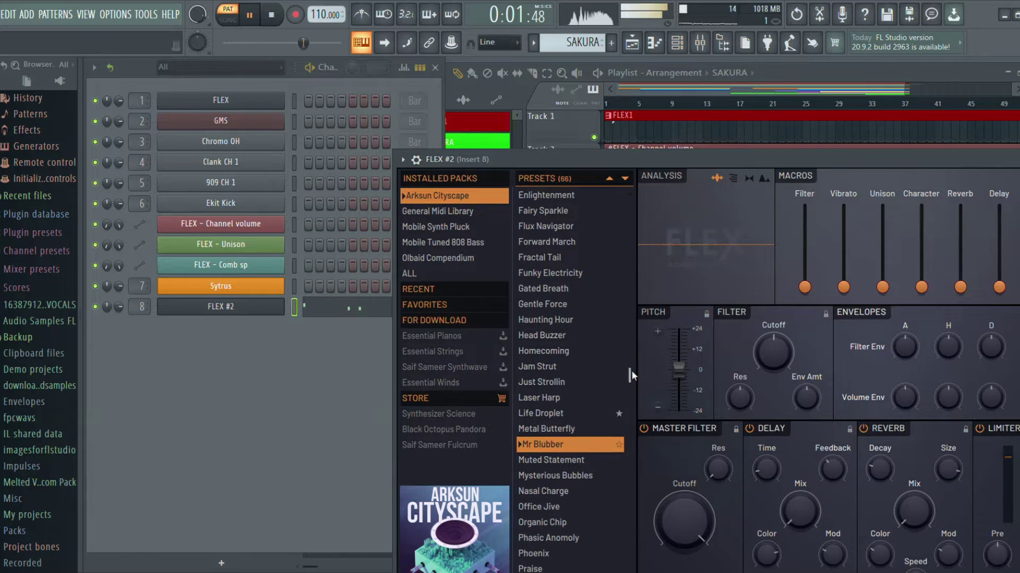
left_click(561, 367)
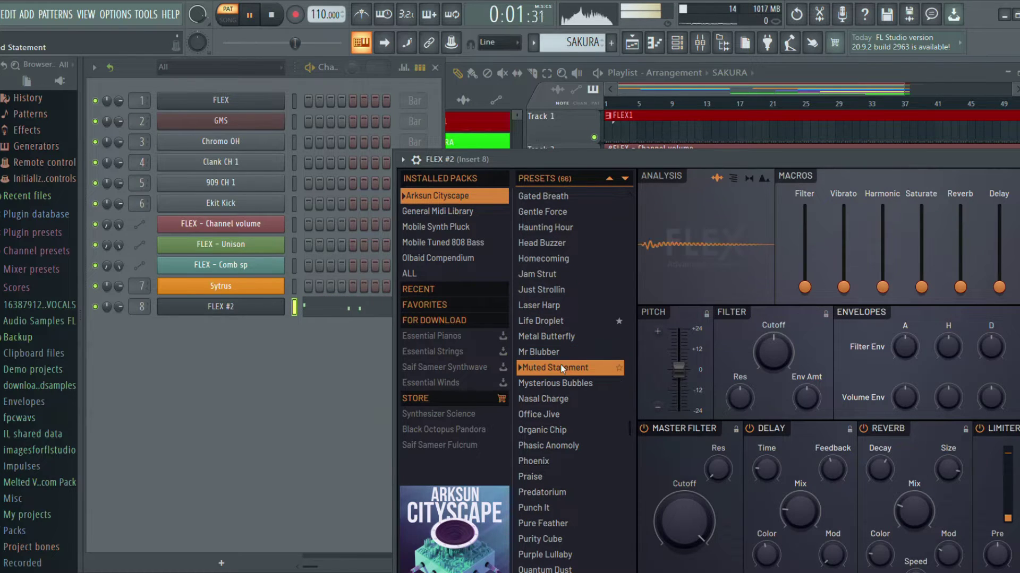
left_click(559, 381)
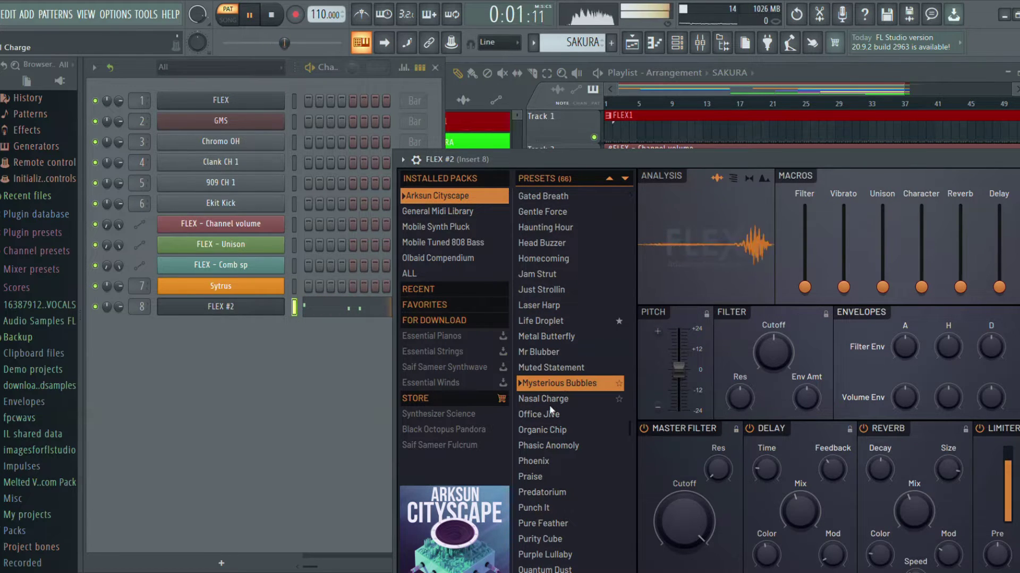
left_click(551, 400)
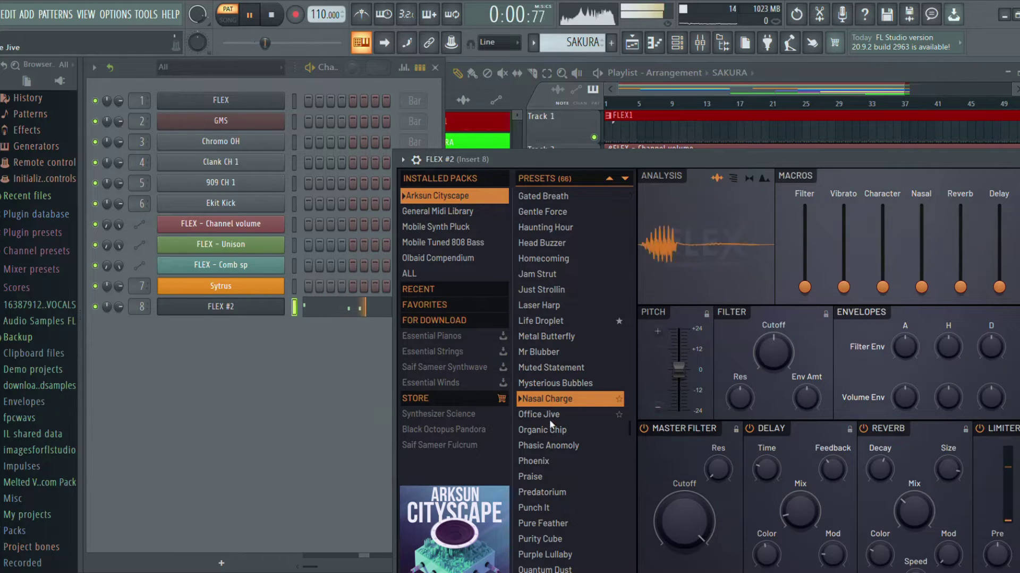
left_click(552, 415)
left_click(554, 433)
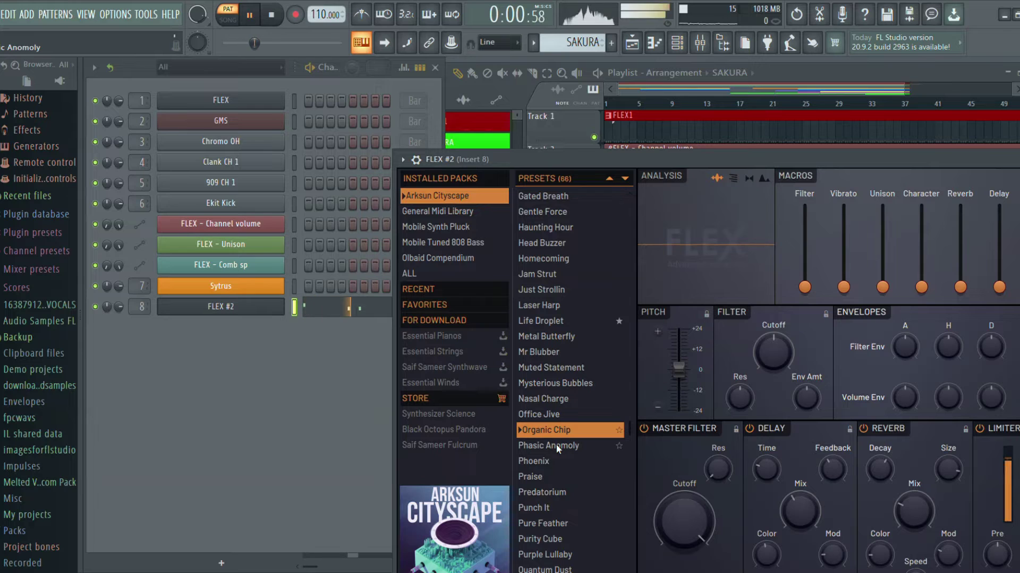
left_click(556, 445)
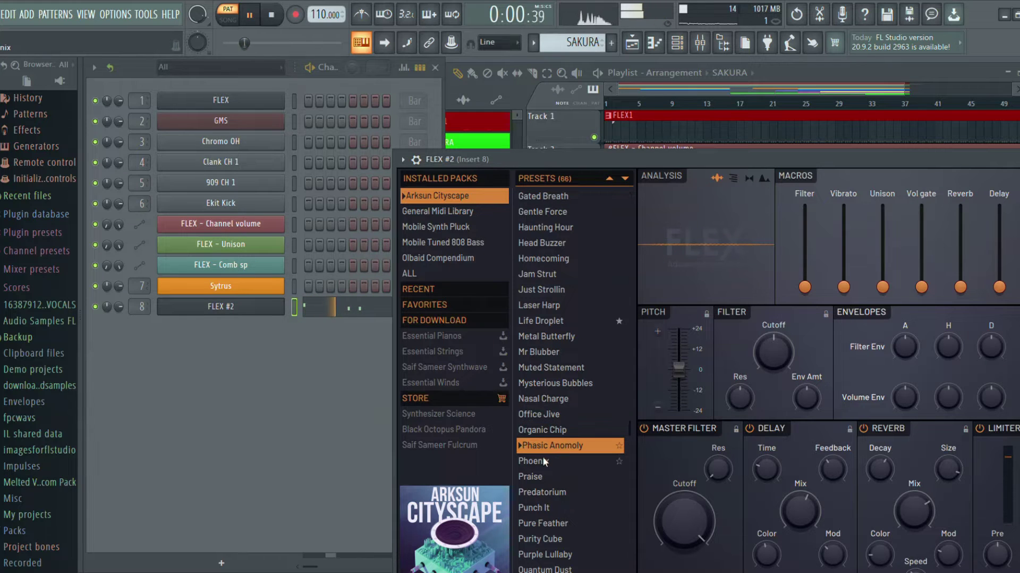
- Audition the presets from Phoenix through Quantum Dust on the Sakura pattern in FLEX #2
left_click(543, 458)
left_click(536, 478)
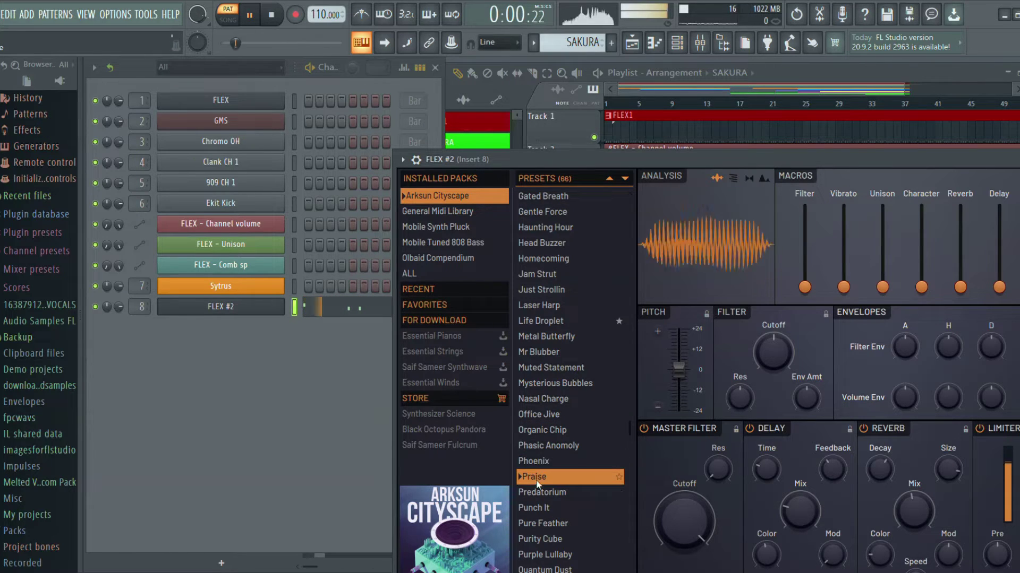
left_click(545, 494)
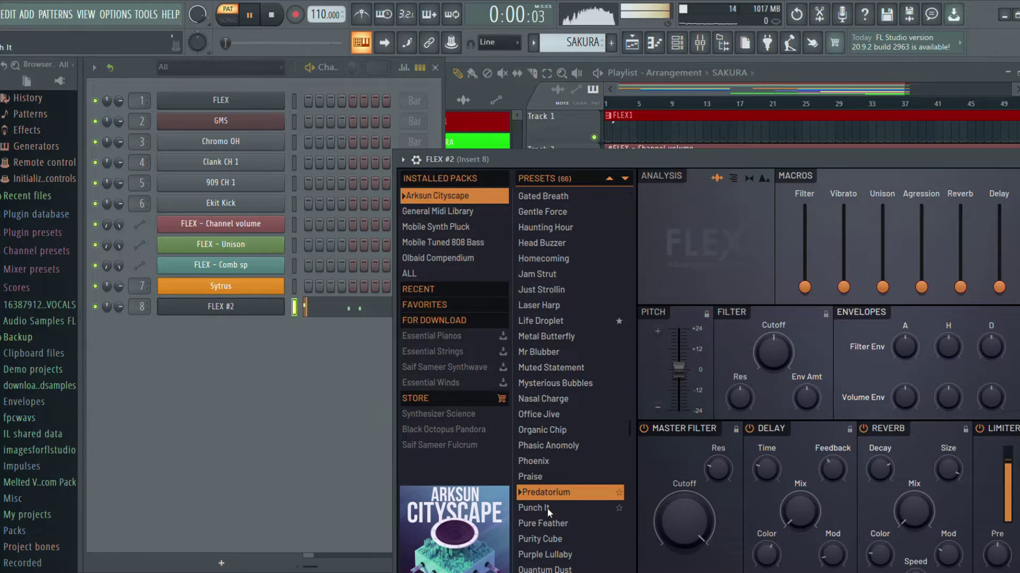
left_click(547, 508)
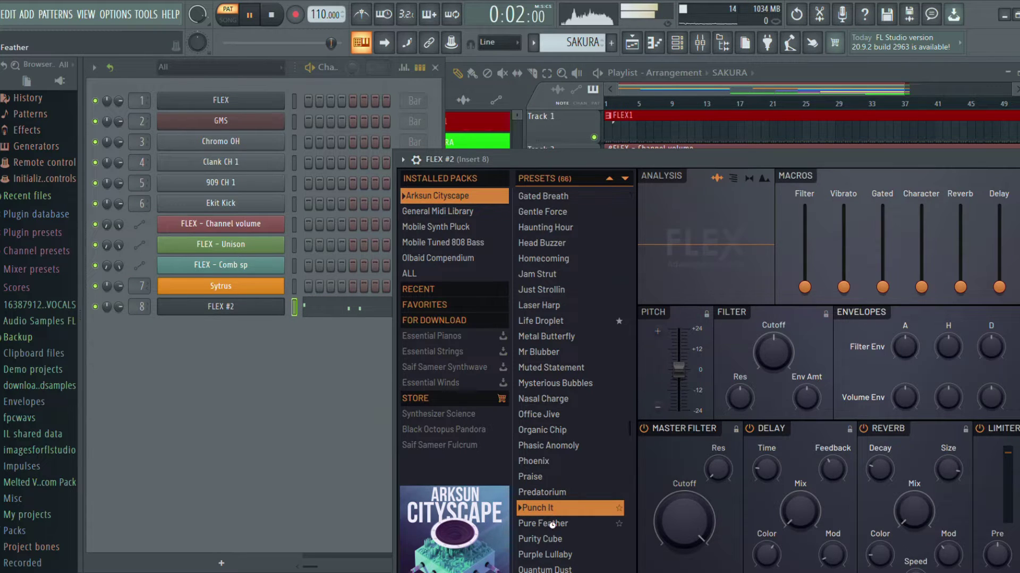
left_click(552, 523)
left_click(549, 542)
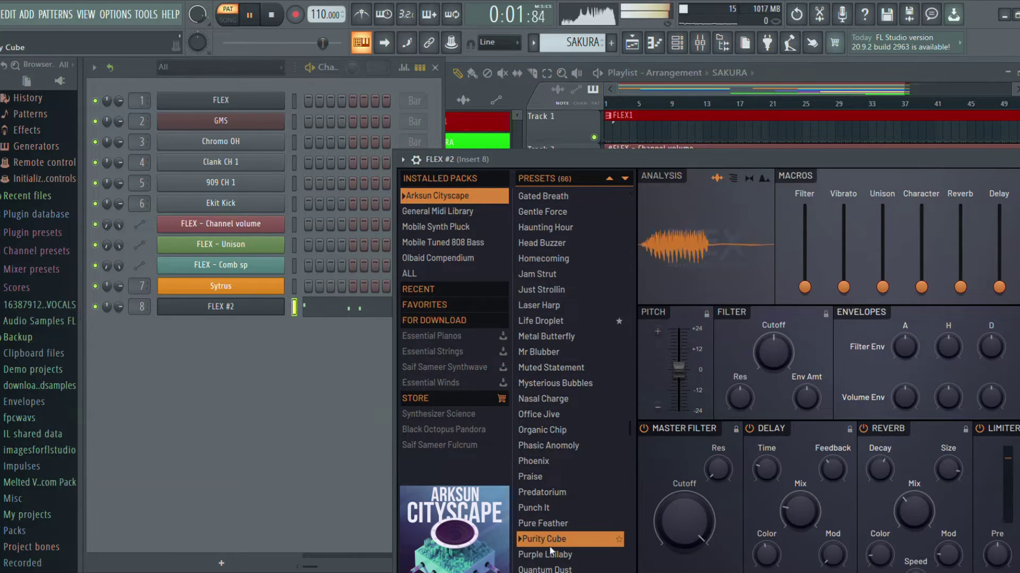
left_click(547, 554)
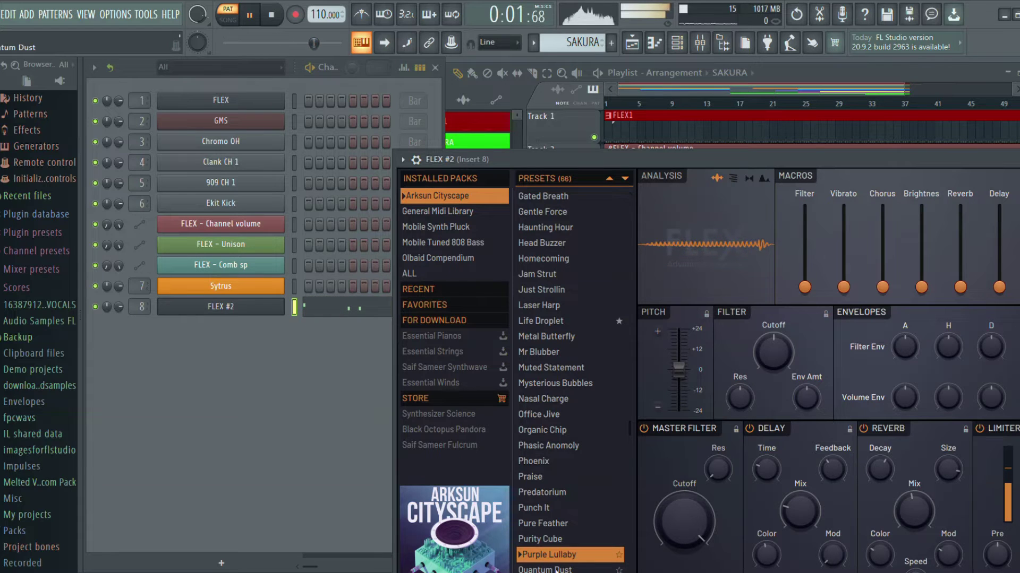
left_click(557, 570)
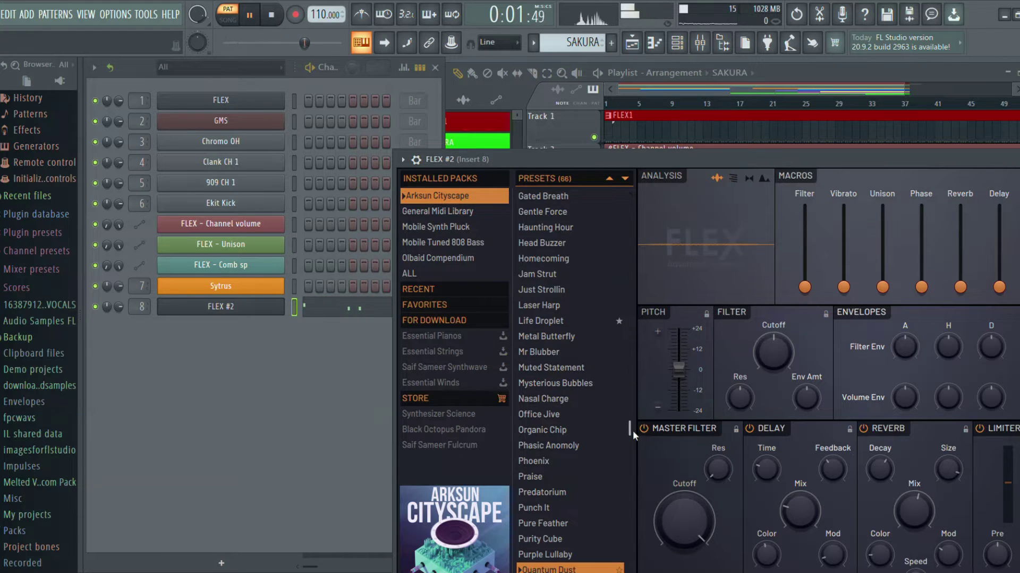
- Audition the presets from Spacial Fire through Squidgy Tissue in FLEX #2
left_click_drag(632, 431, 645, 544)
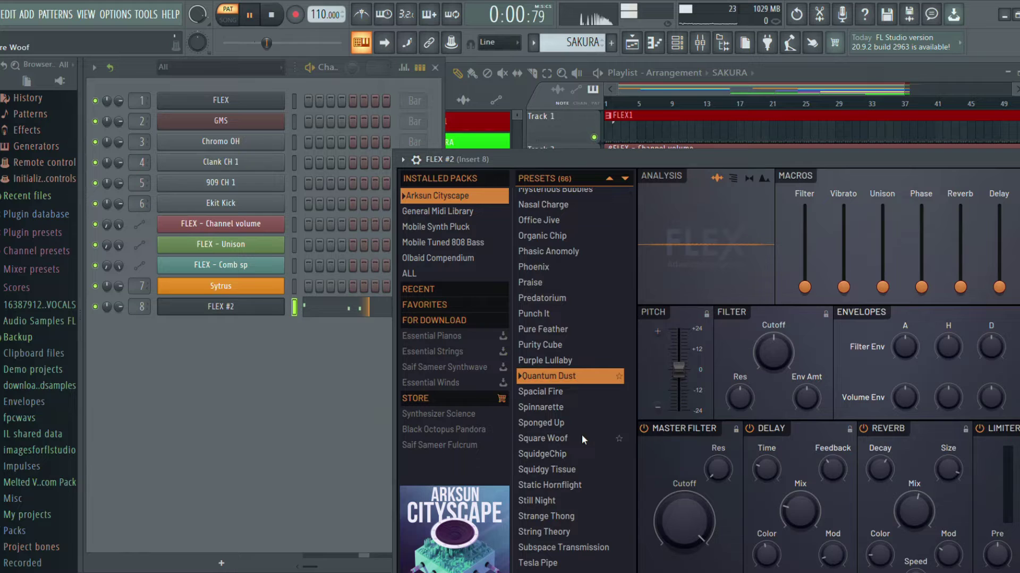
left_click(559, 393)
left_click(559, 409)
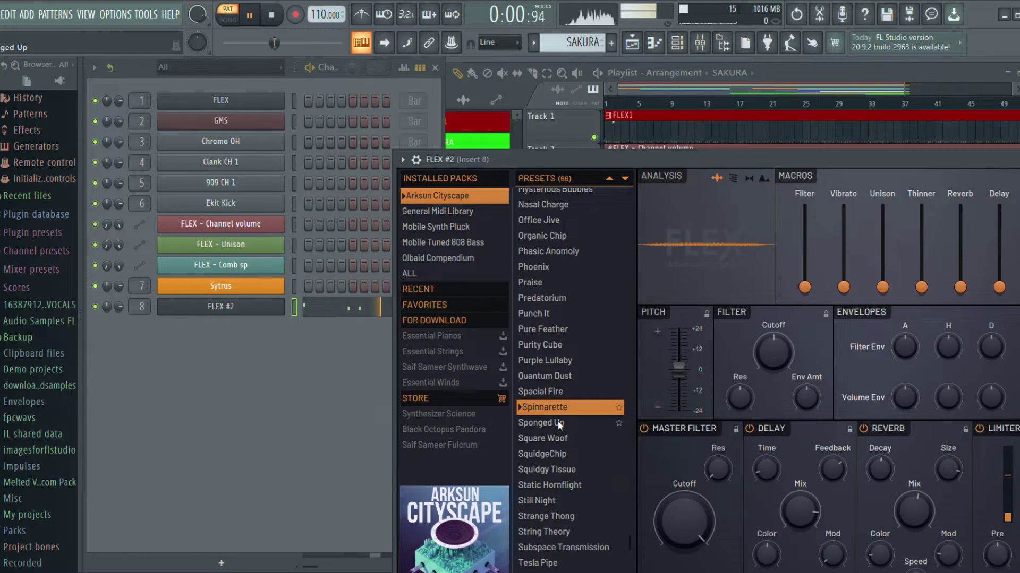
left_click(557, 423)
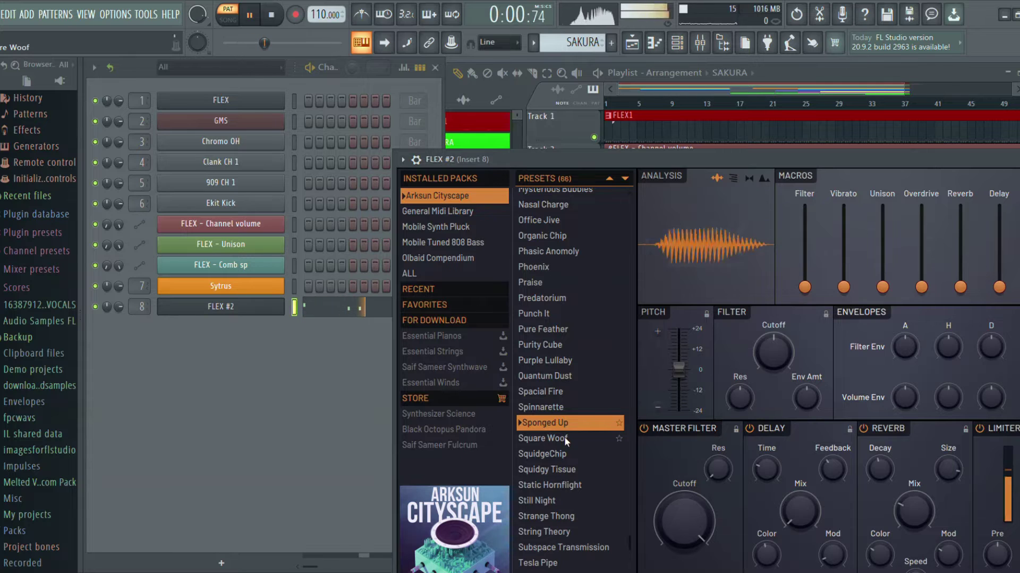
left_click(563, 436)
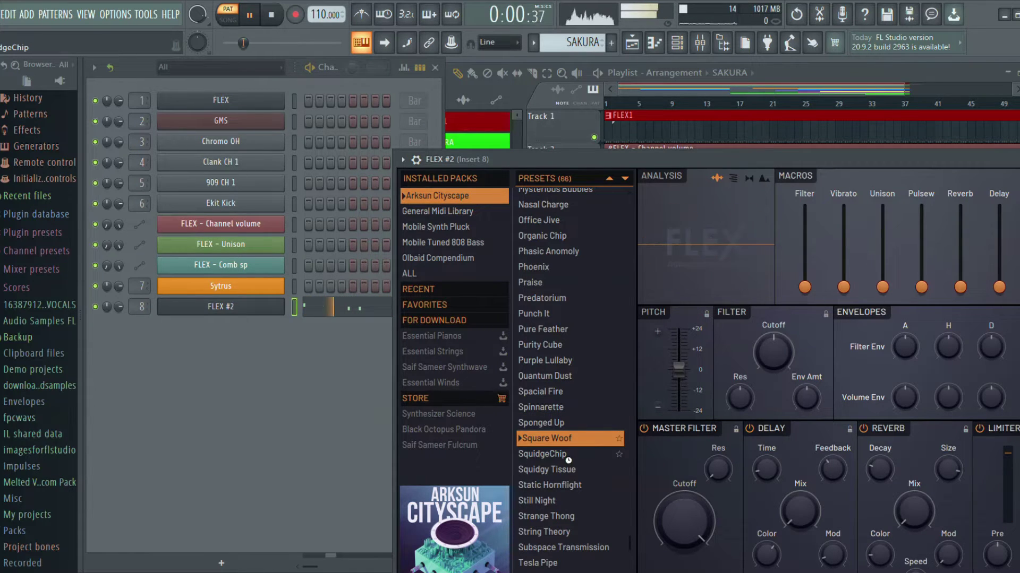
left_click(565, 457)
left_click(567, 468)
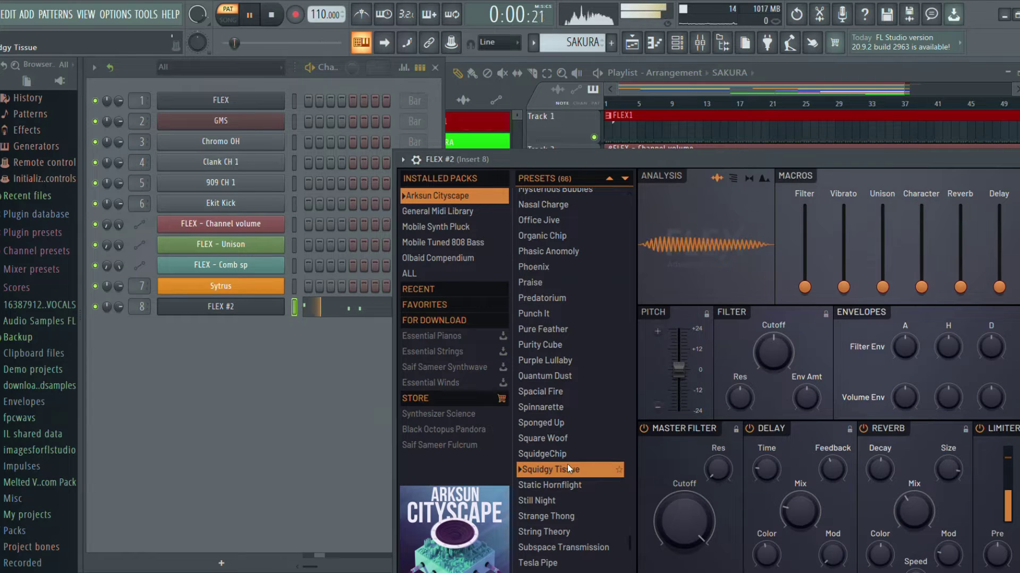
- Audition the presets from Static Hornflight through Tesla Pipe on the Sakura pattern in FLEX #2
left_click(572, 508)
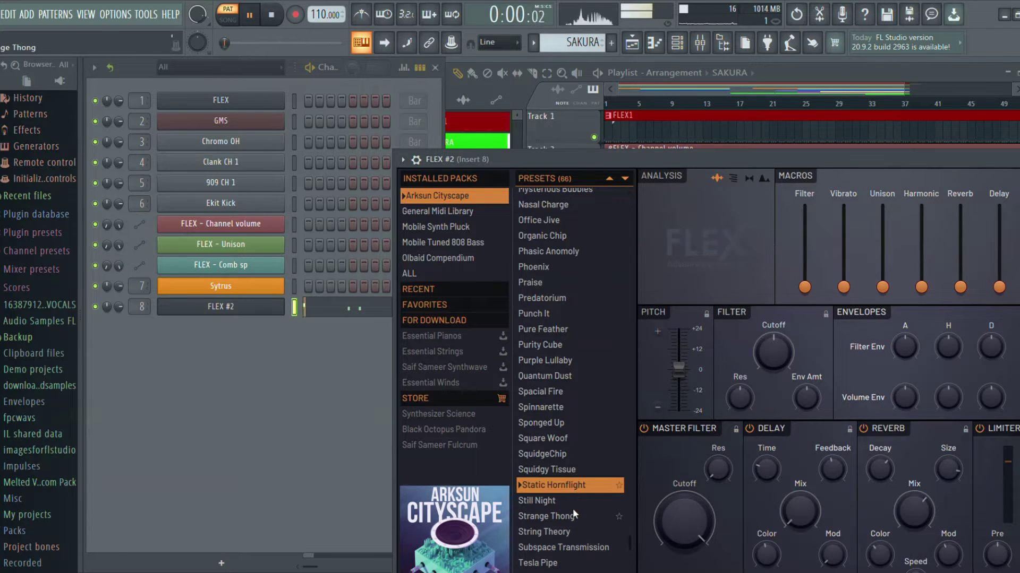
left_click(577, 518)
left_click(578, 533)
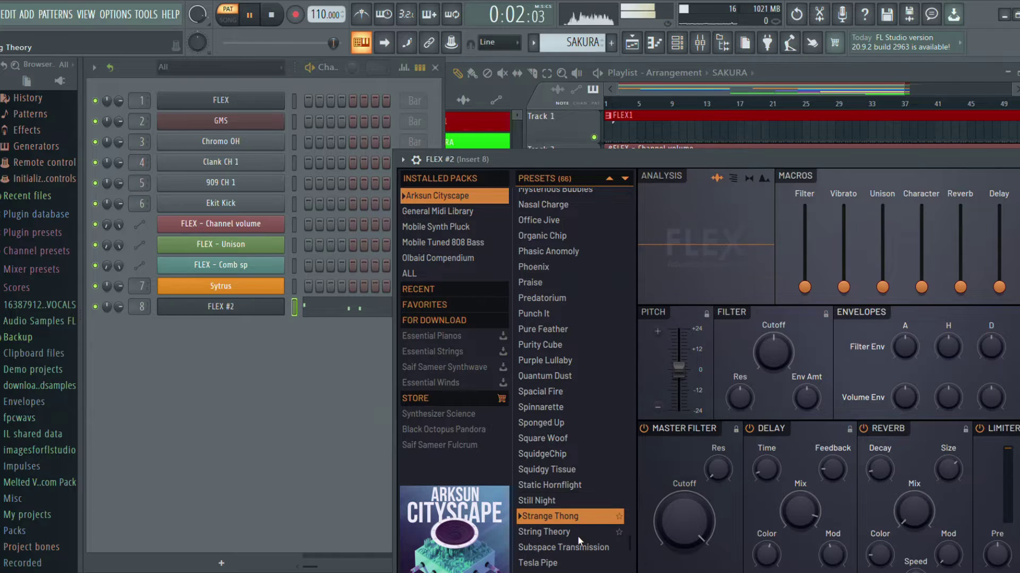
left_click(584, 548)
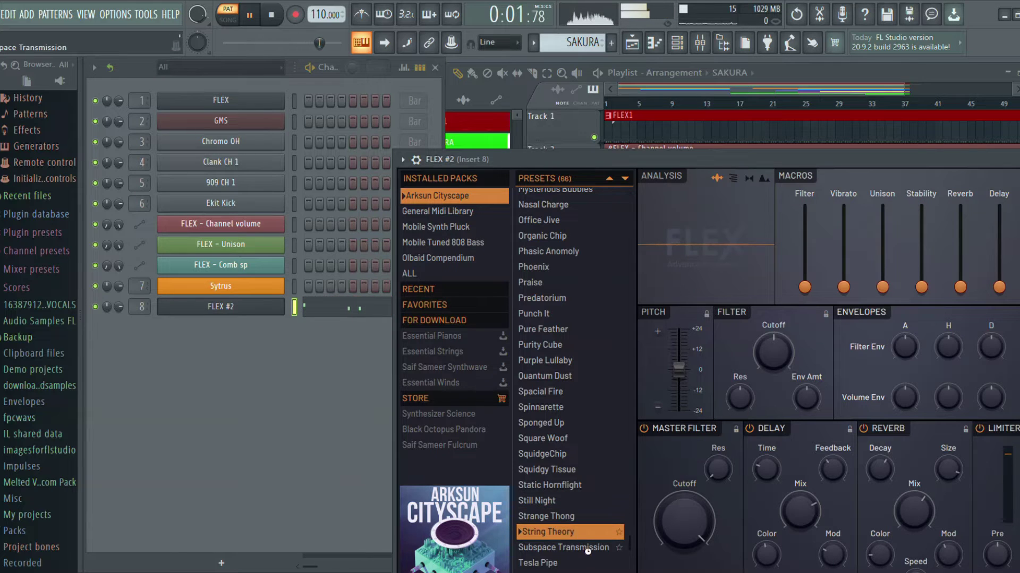
left_click(577, 561)
- Audition the Warehouse Beacon, White Pluck and White Slice presets at the end of the Arksun Cityscape pack
left_click(626, 472)
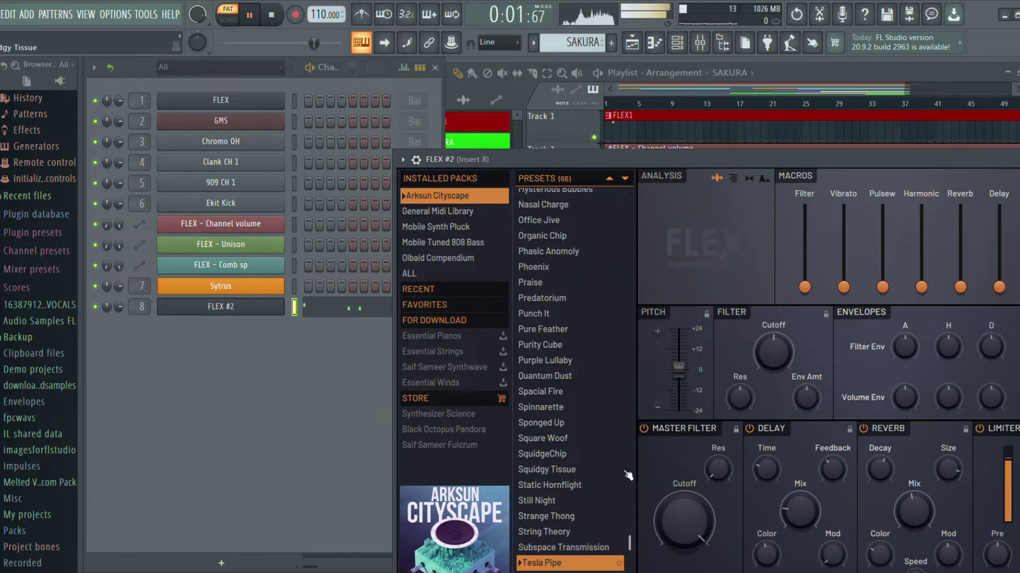
scroll(625, 540, "down", 1)
left_click(571, 538)
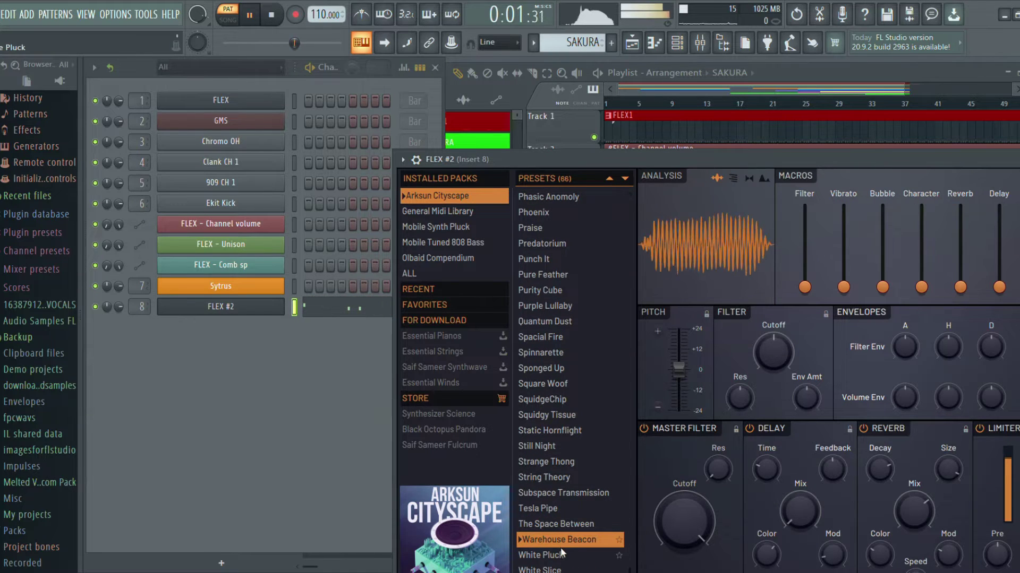
left_click(560, 554)
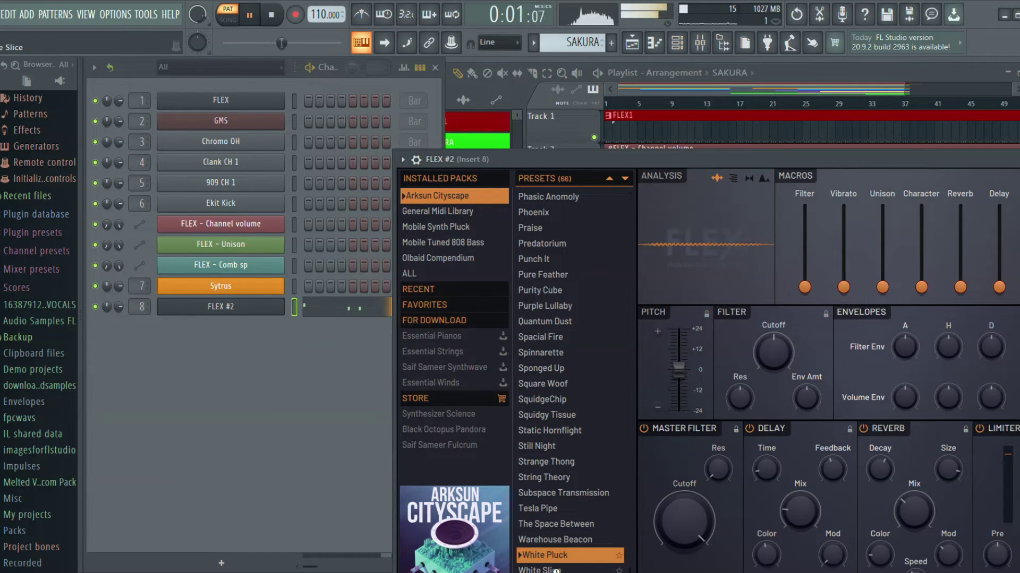
left_click(554, 569)
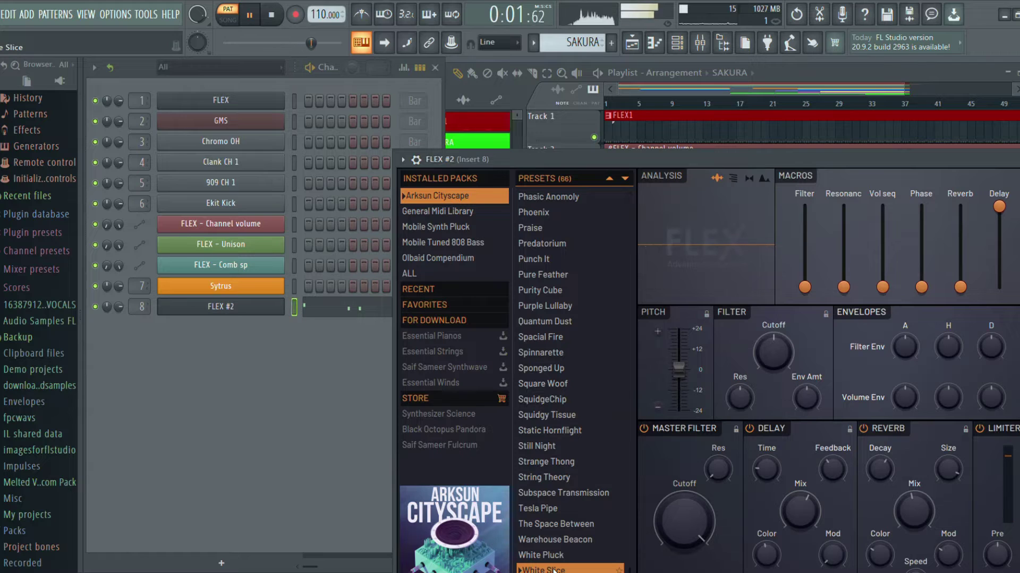
- Audition Synpluck Anger from the Mobile Synth Pluck pack and 808 Blasted from the Mobile Tuned 808 Bass pack in FLEX #2
left_click(451, 226)
left_click(541, 197)
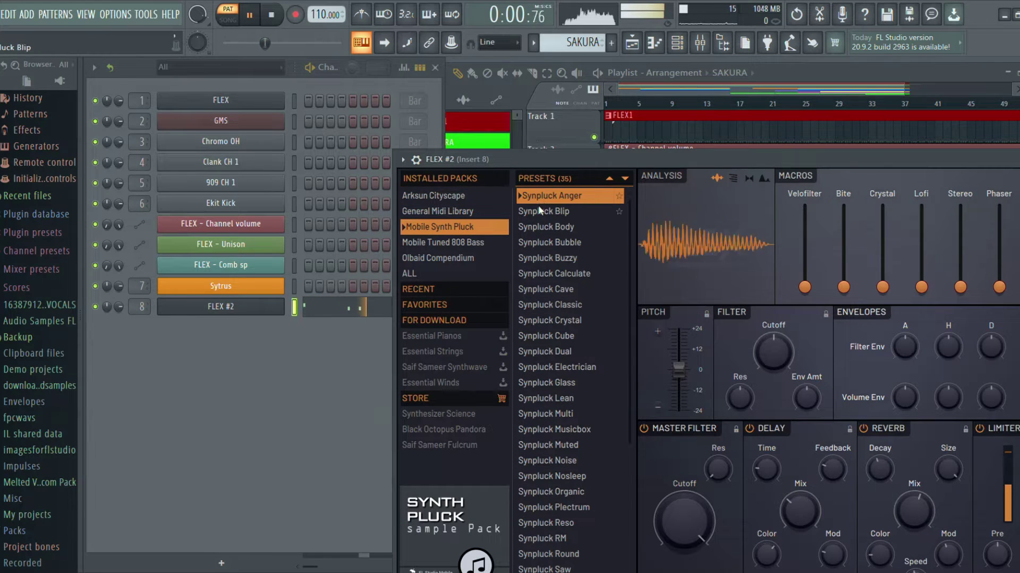
left_click(460, 240)
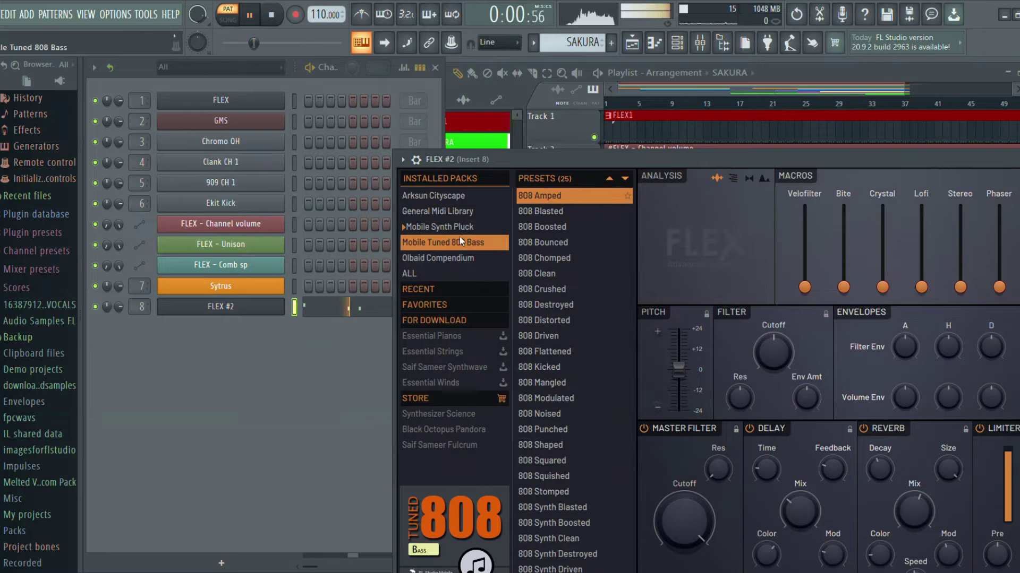
left_click(551, 210)
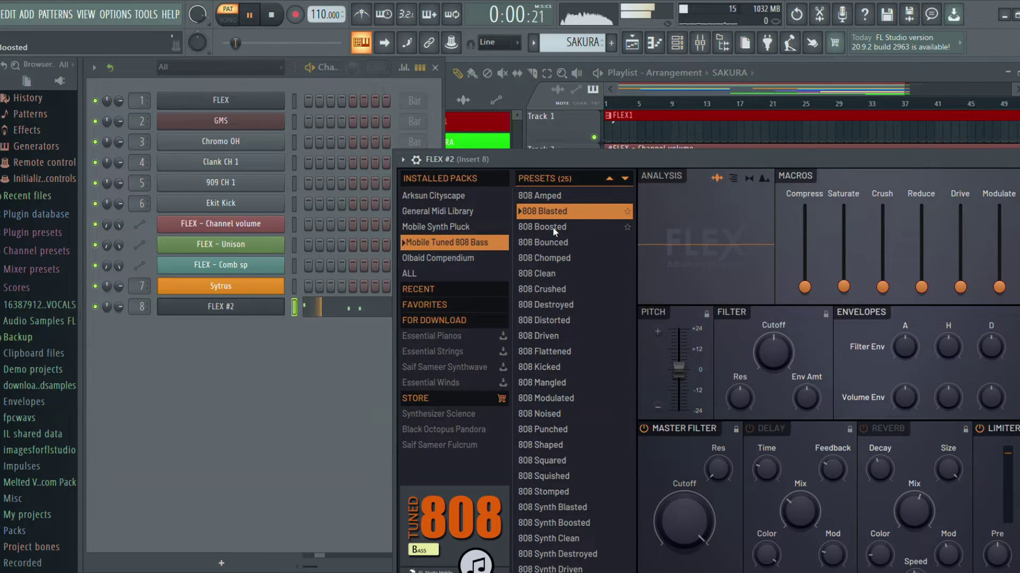
- Audition the presets from 808 Boosted through 808 Crushed in the Mobile Tuned 808 Bass pack on FLEX #2
left_click(552, 227)
left_click(559, 245)
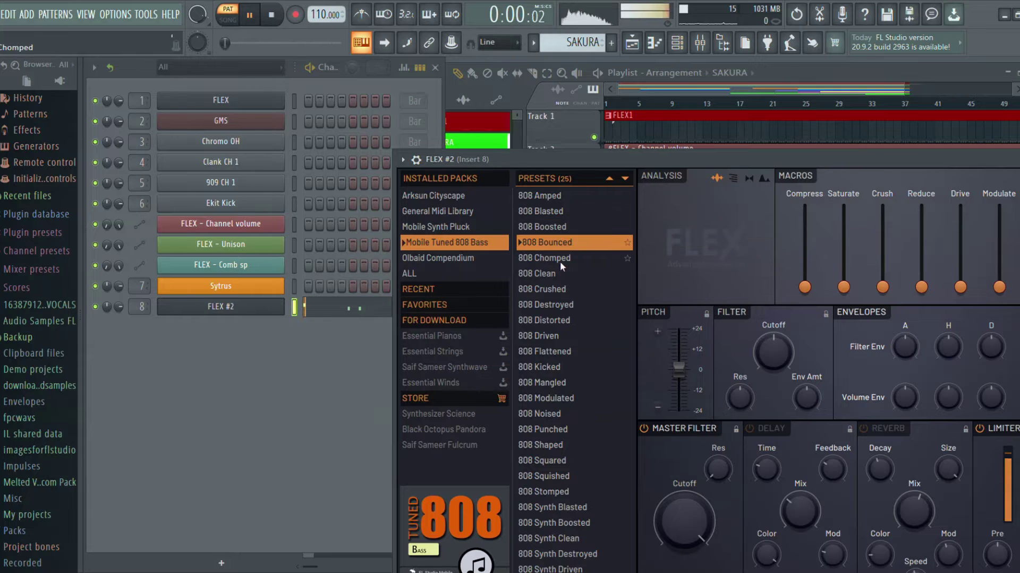
left_click(560, 261)
left_click(552, 274)
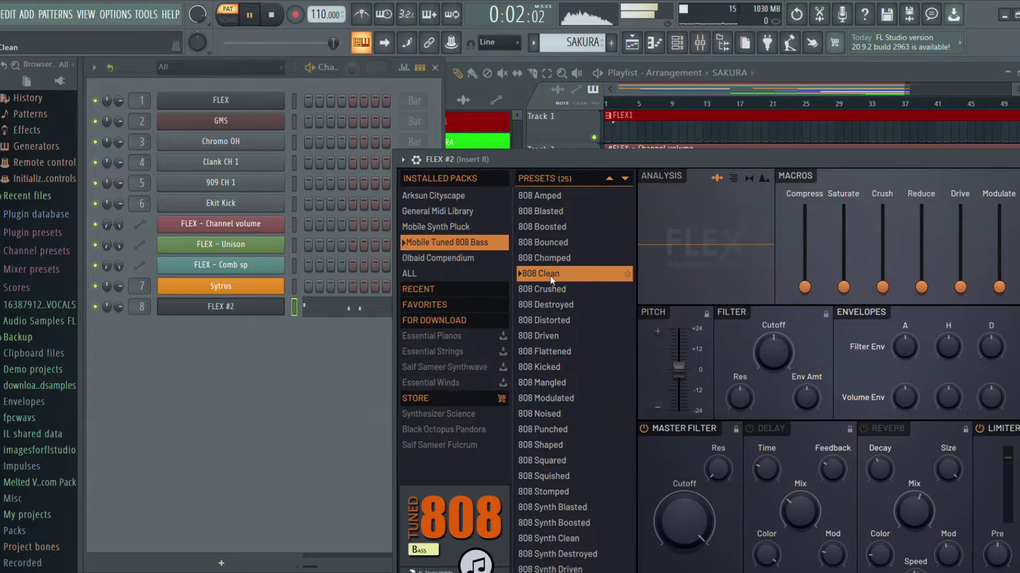
left_click(554, 290)
- Load the 70s Bounce preset from Arksun Cityscape in FLEX #2 and switch off its master filter, delay, reverb and limiter
left_click(429, 196)
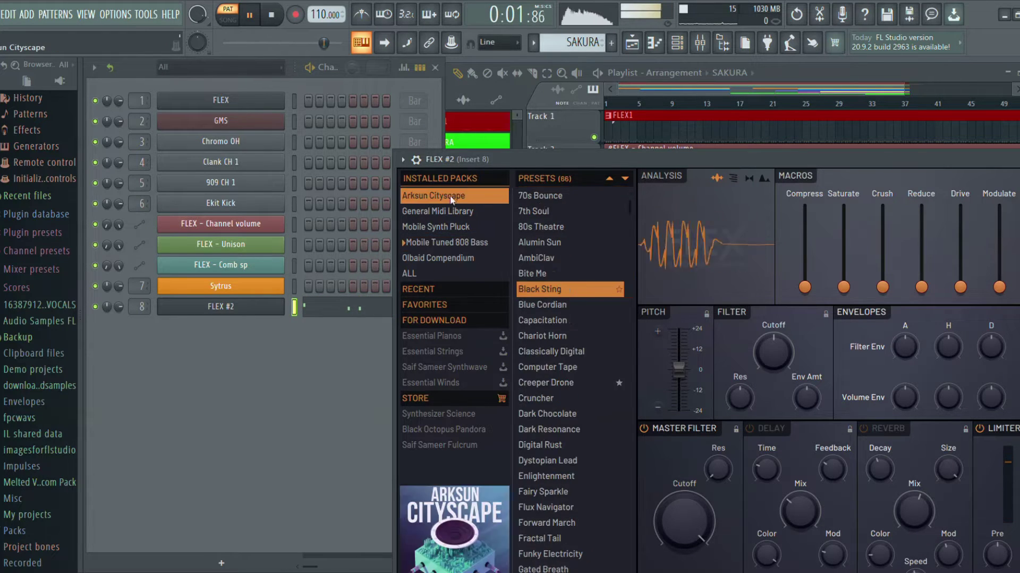
left_click(538, 199)
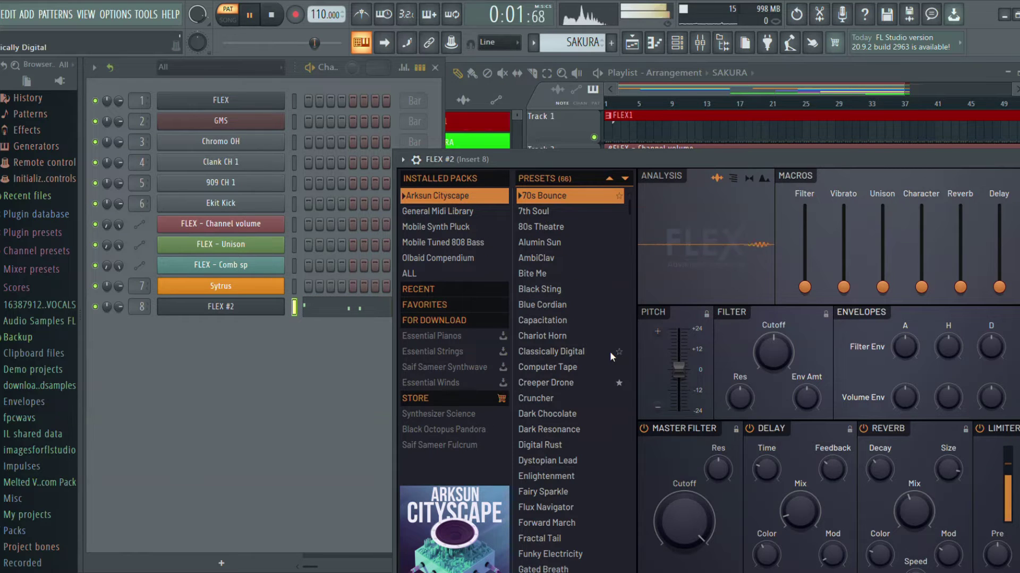
left_click(659, 431)
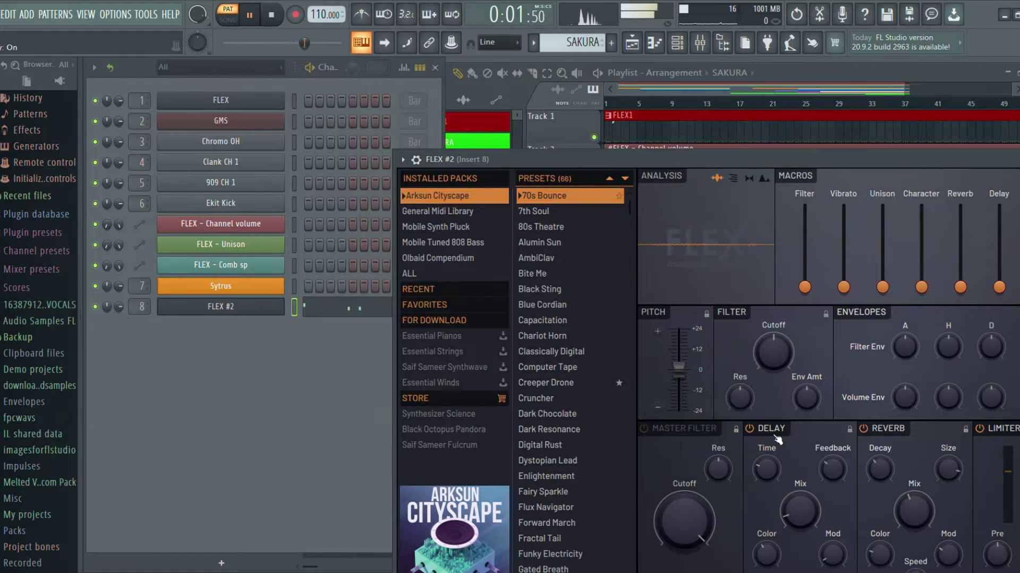
left_click(749, 429)
left_click(863, 428)
left_click(979, 429)
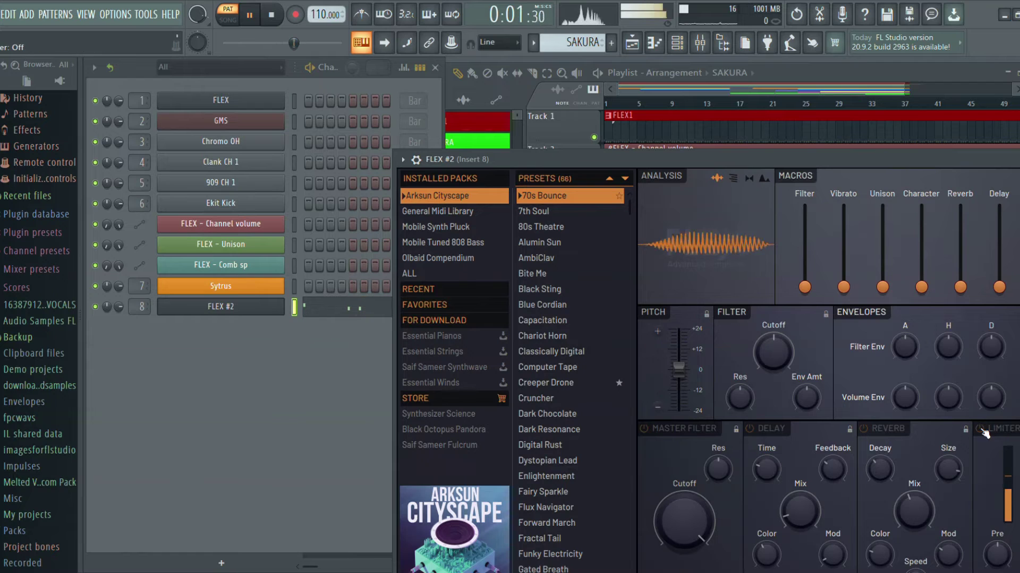
- Raise the Character macro of the 70s Bounce preset slightly in FLEX #2
left_click_drag(857, 158, 630, 94)
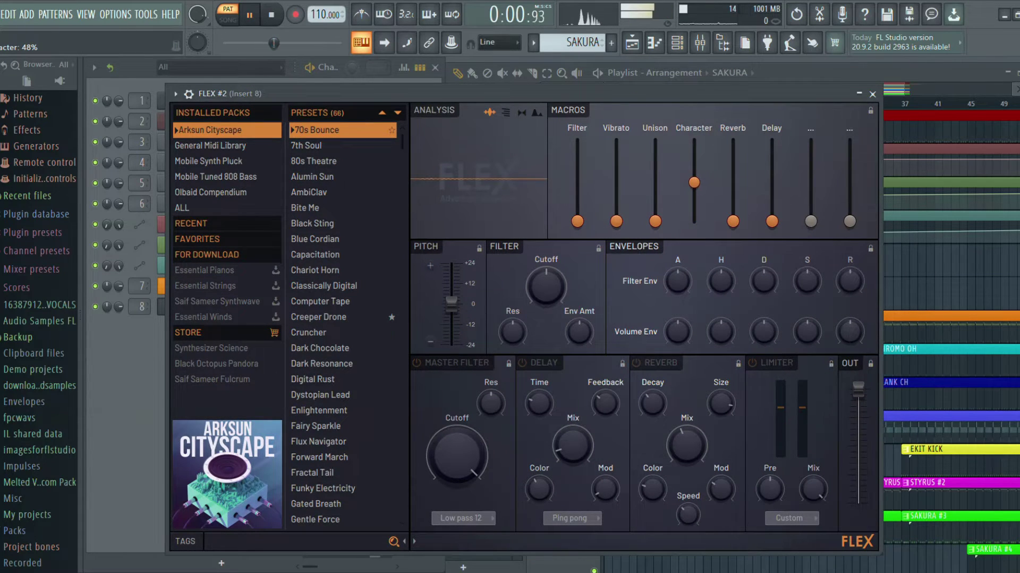
left_click_drag(694, 222, 694, 176)
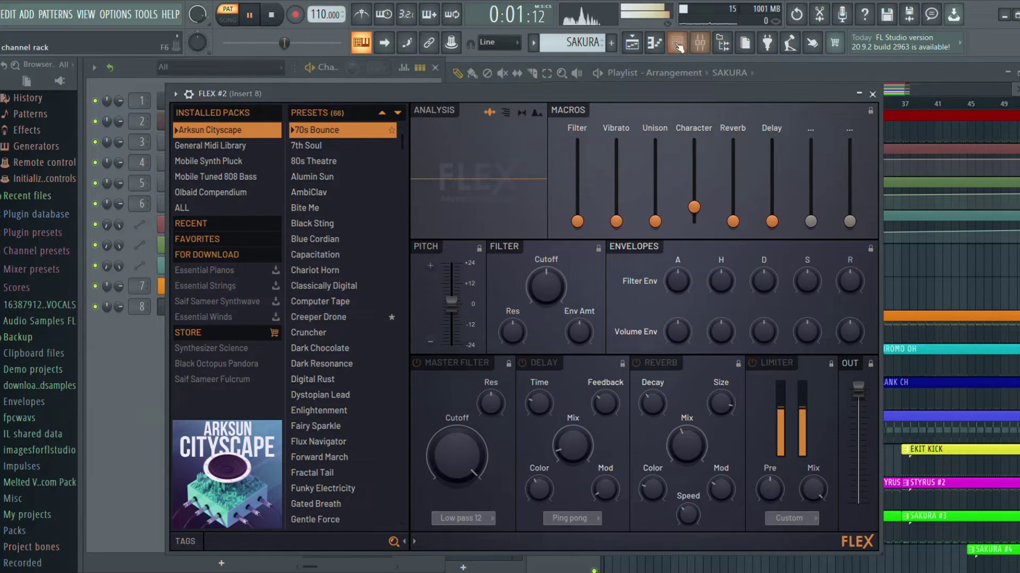
- Examine the settings of Fruity parametric EQ 2, Soundgoodizer and Fruity Reeverb 2 on mixer Insert 8
left_click(700, 42)
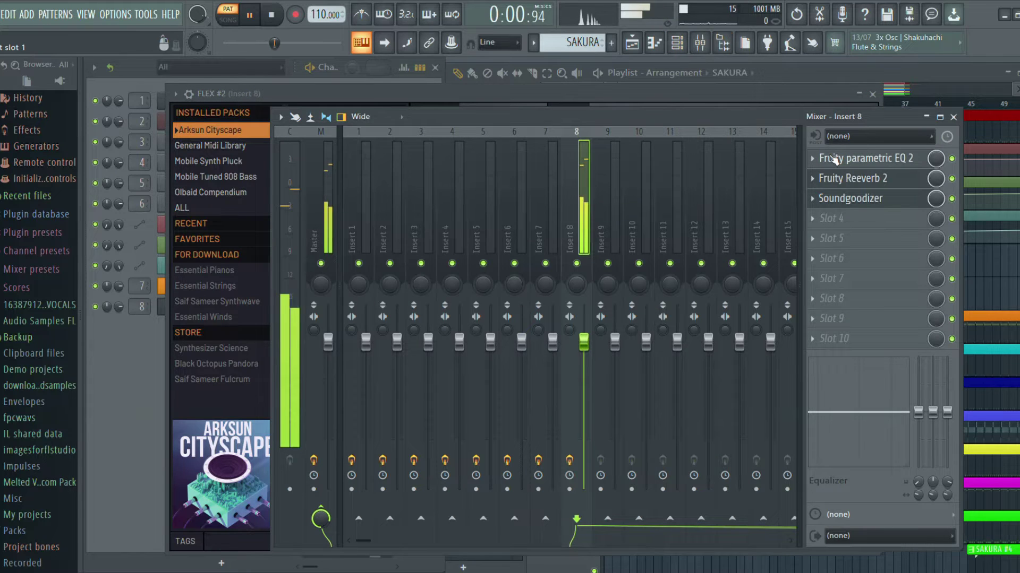
left_click(850, 158)
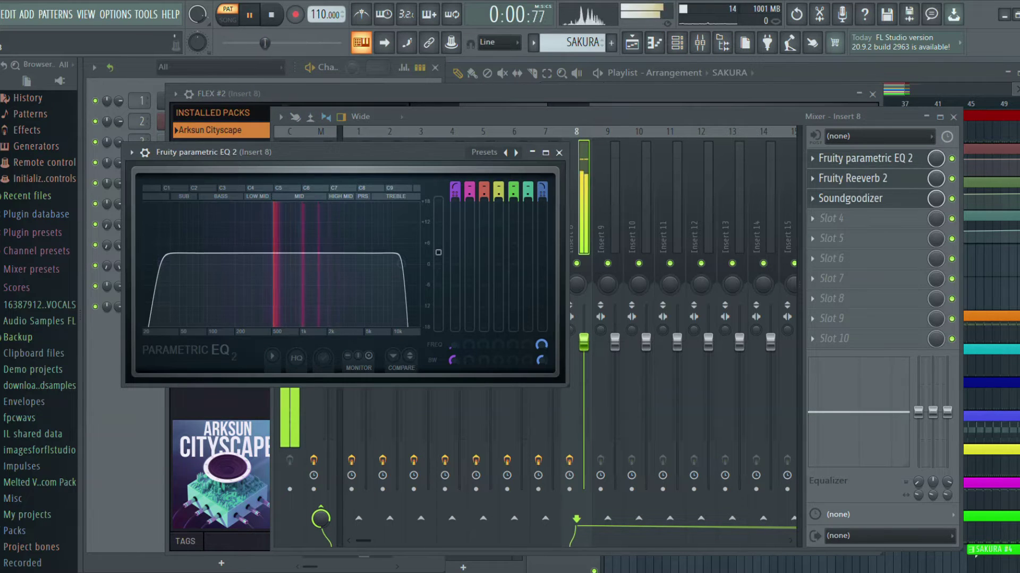
left_click(826, 199)
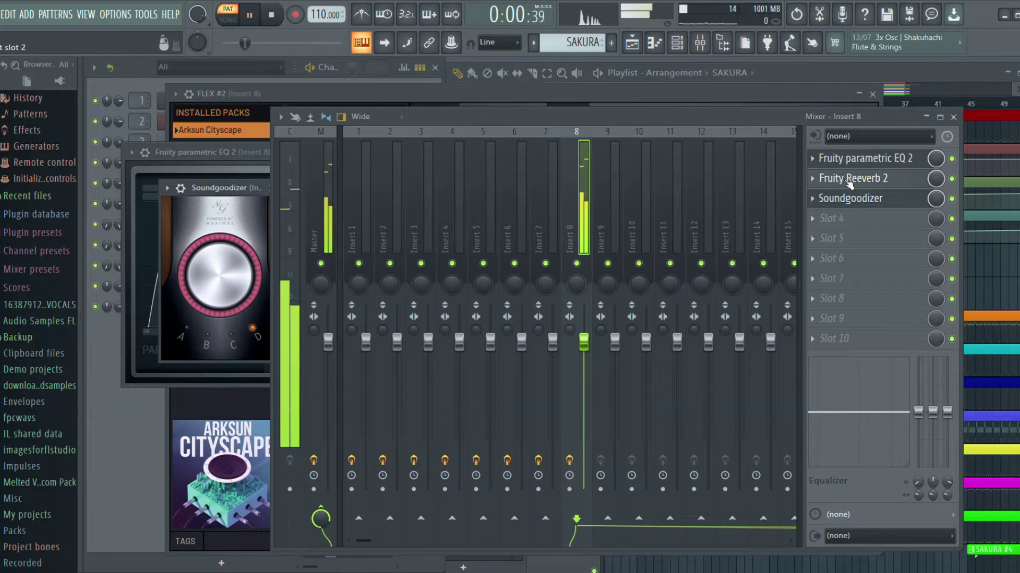
left_click(837, 179)
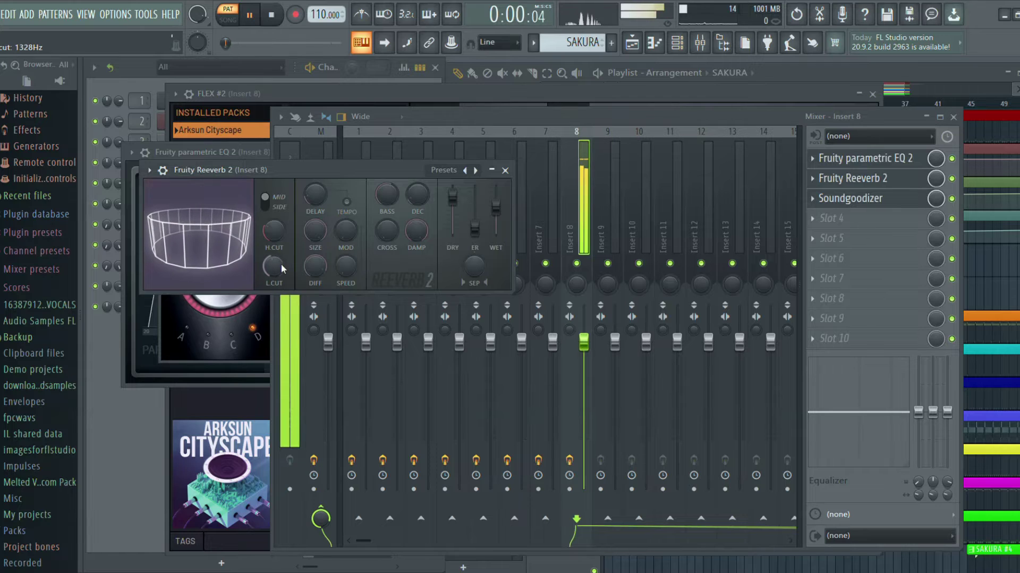
mouse_move(286, 262)
left_mouse_down()
mouse_move(286, 286)
mouse_move(281, 268)
left_mouse_up()
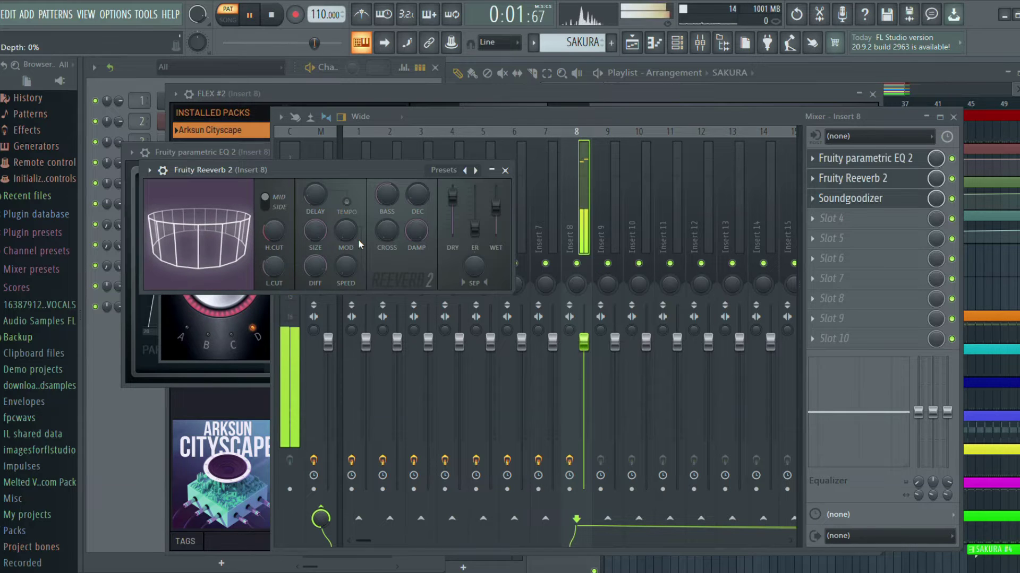
left_click_drag(452, 198, 452, 191)
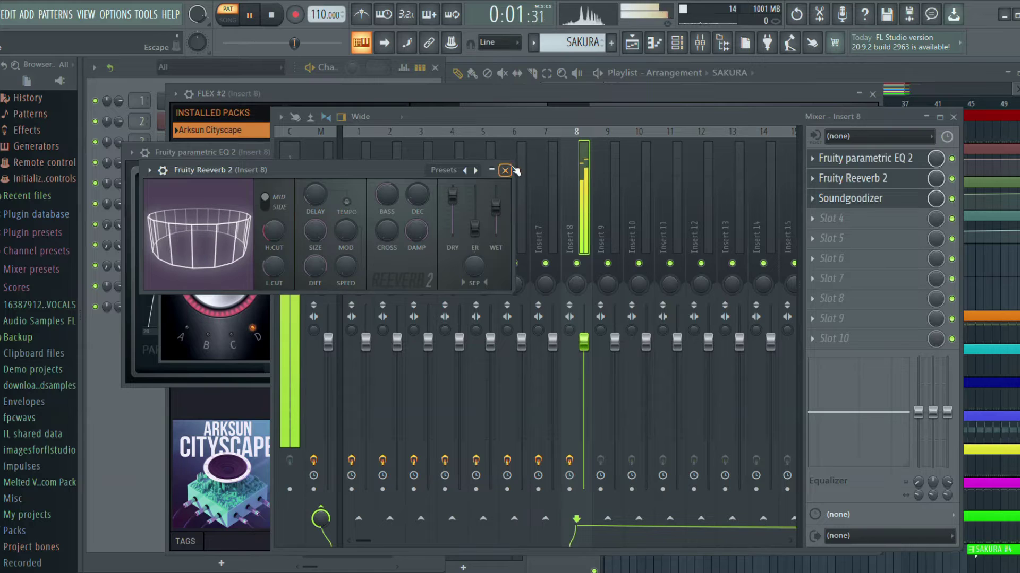
left_click_drag(451, 194, 452, 197)
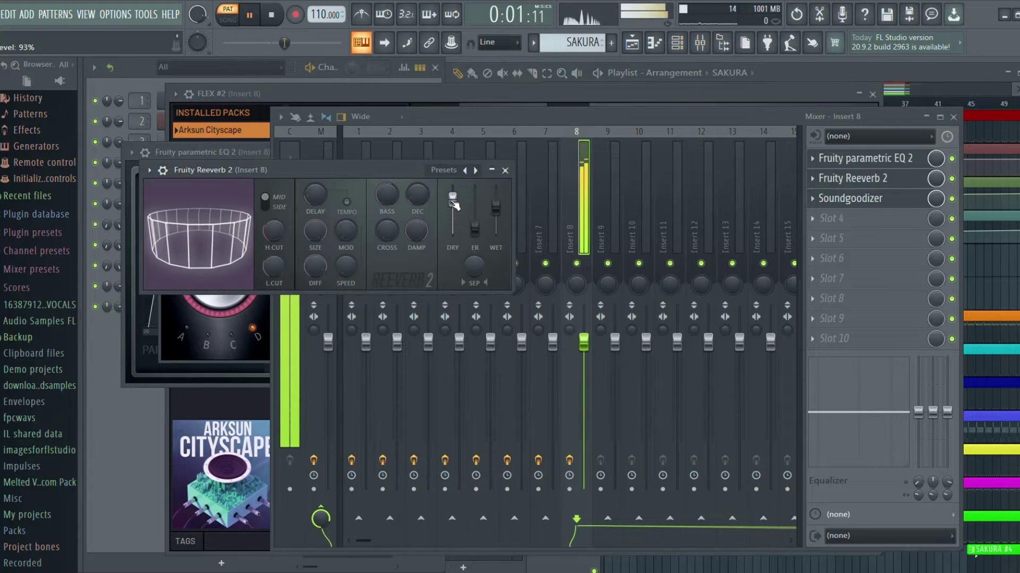
left_click(505, 170)
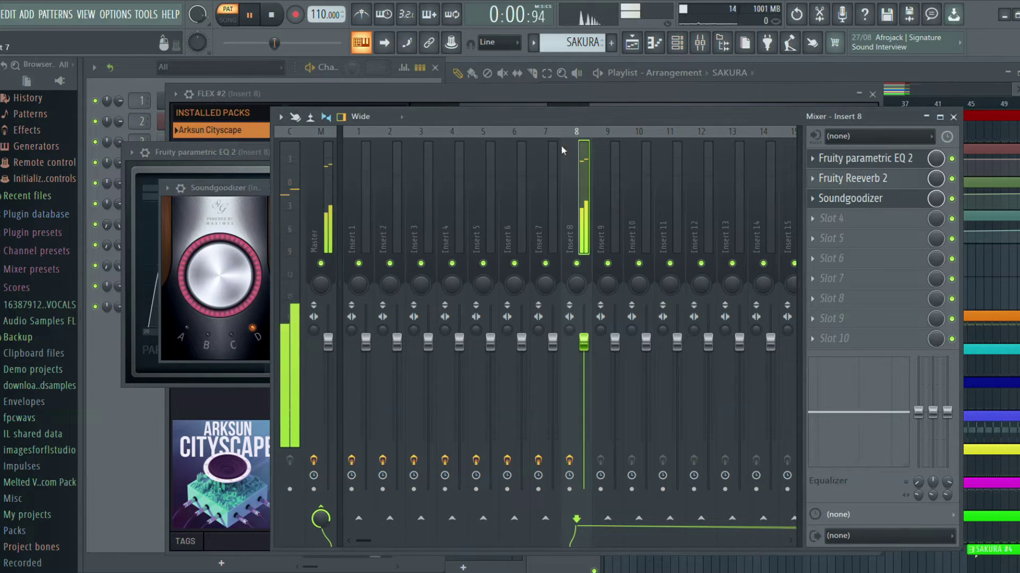
- Play the arrangement in song mode and bring up the SAKURA #4 pattern from Track 14 in the channel rack
left_click(775, 70)
left_click(228, 20)
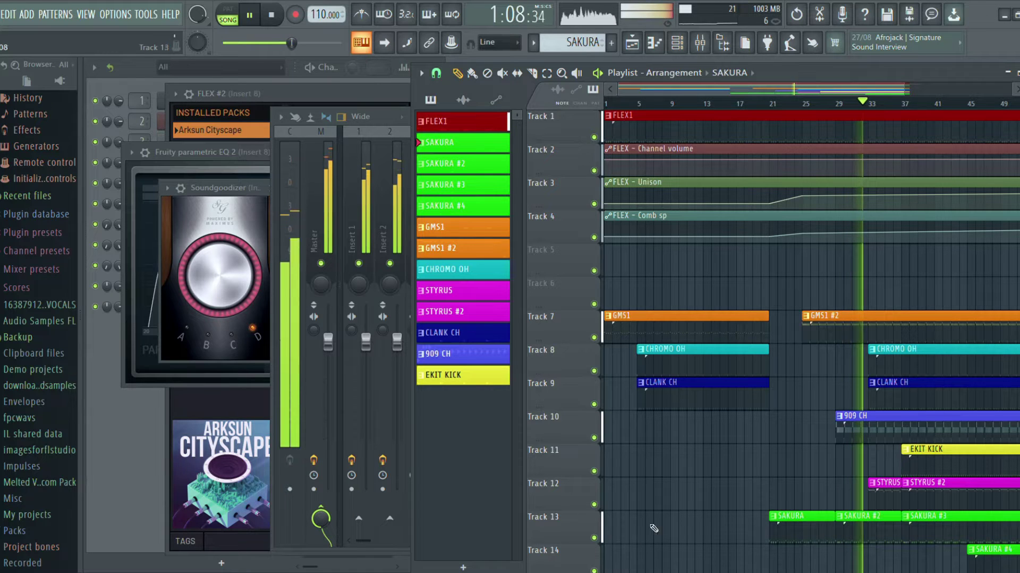
scroll(943, 351, "down", 5)
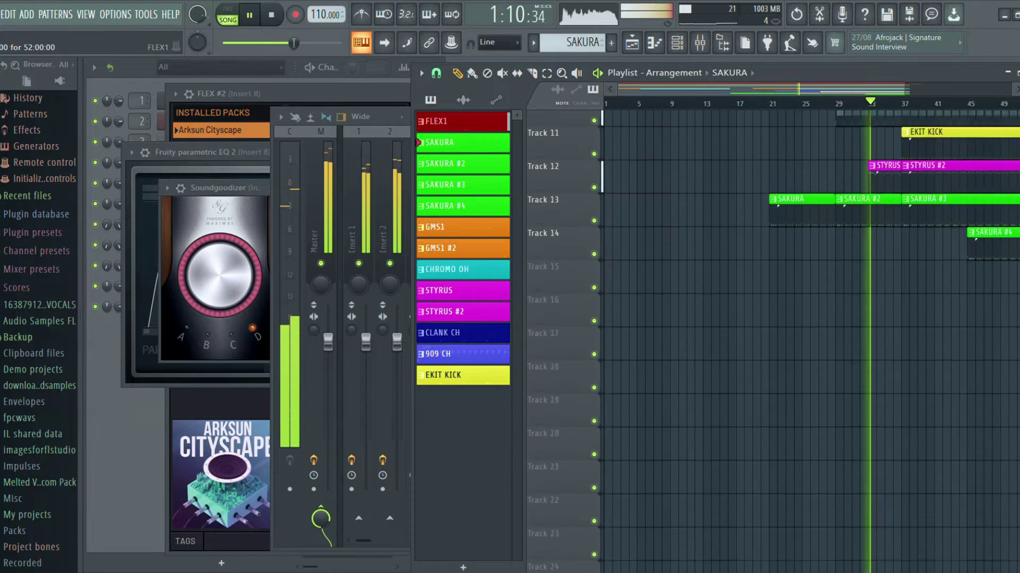
scroll(943, 351, "up", 2)
left_click(985, 377)
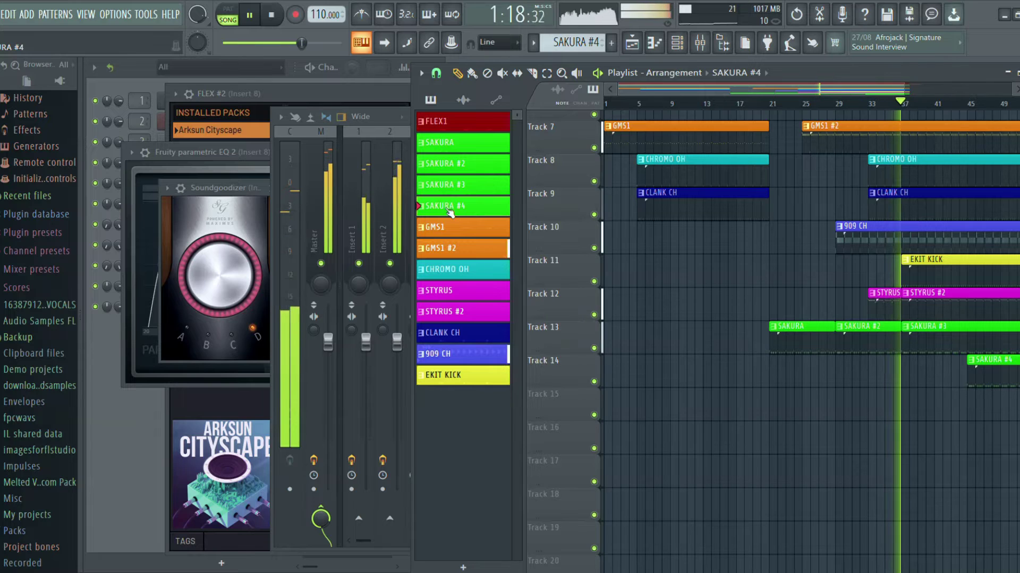
left_click(123, 483)
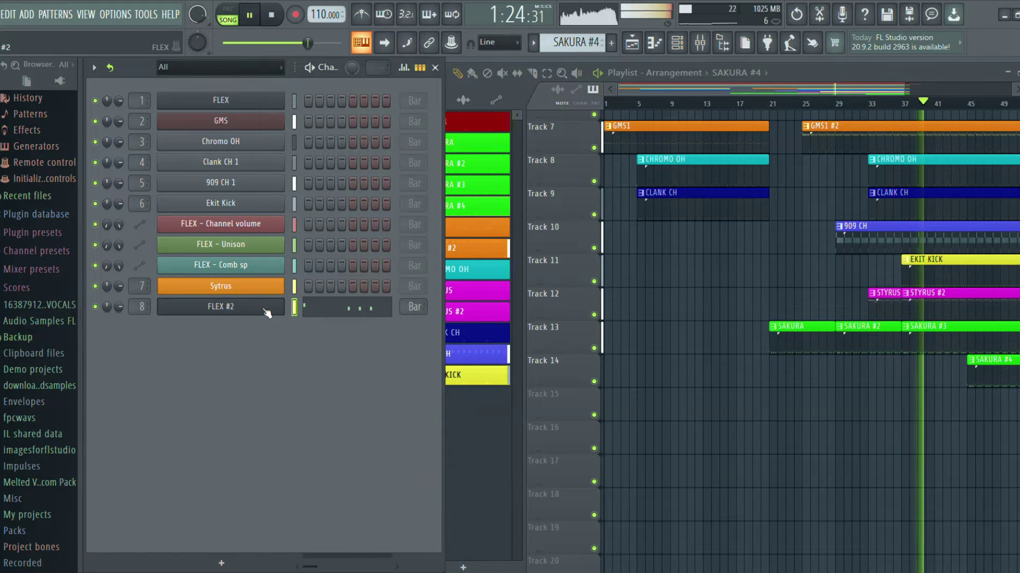
- Rename the four Sakura patterns as FLEX2, FLEX2 2, FLEX2 3 and FLEX2 4
left_click(469, 141)
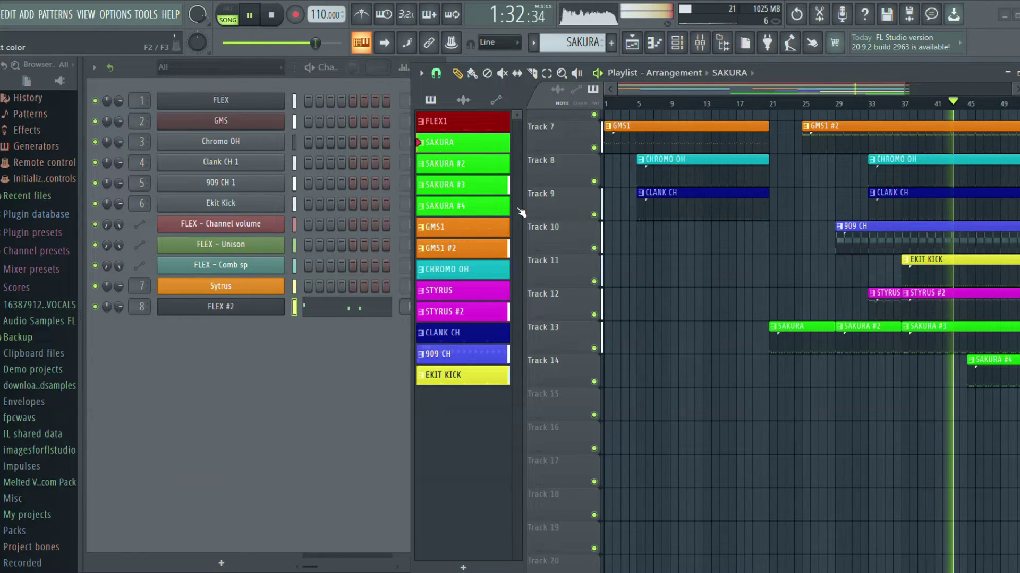
key("ctrl+z")
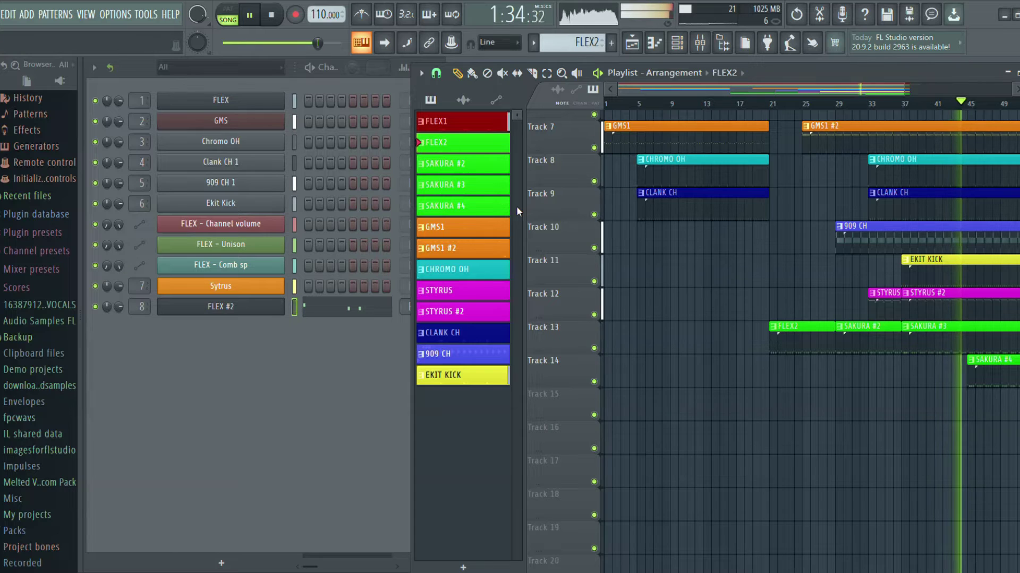
left_click(462, 164)
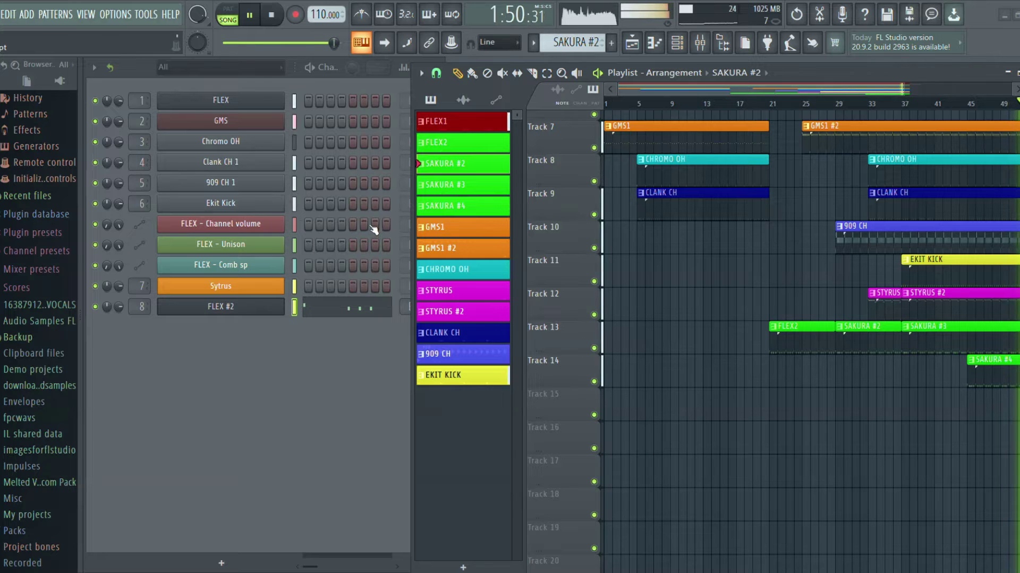
left_click(452, 186)
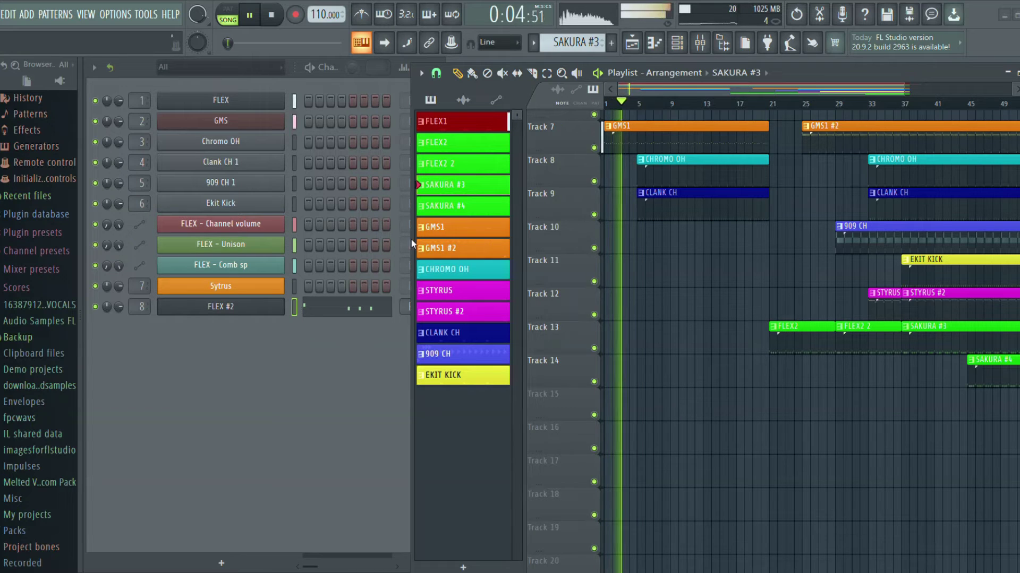
key("ctrl+z")
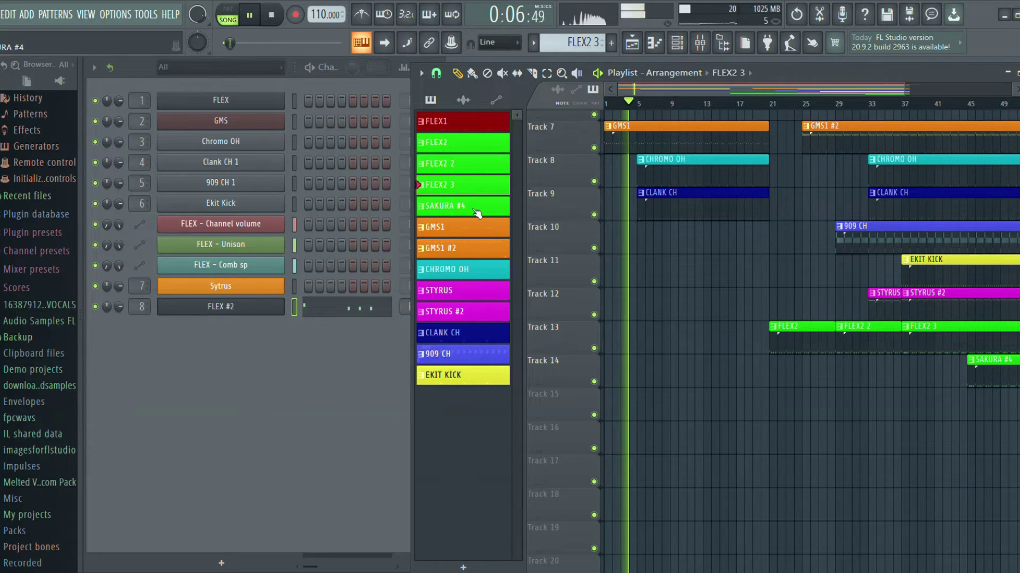
left_click(463, 205)
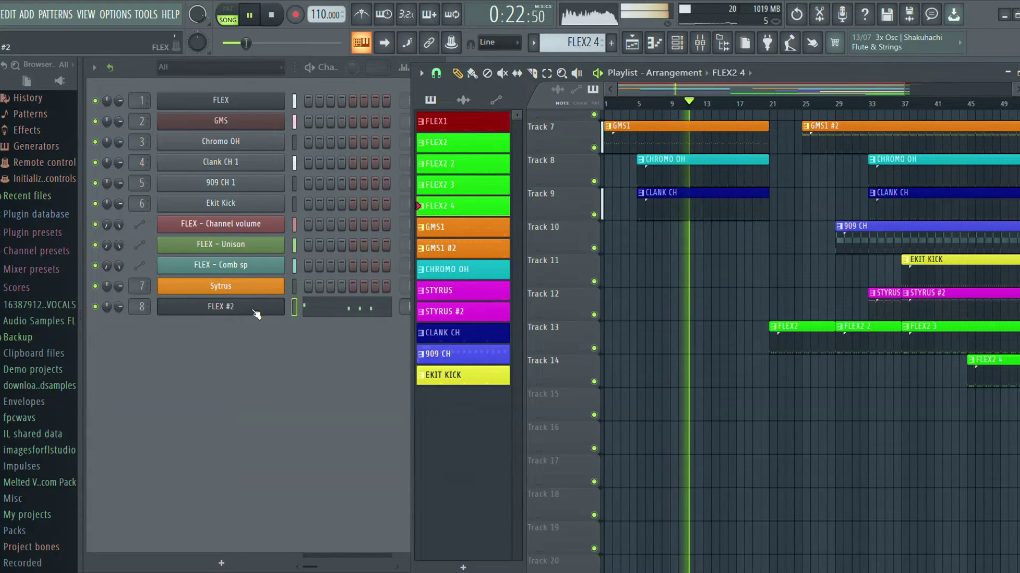
- Add a second GMS synthesizer channel to the channel rack
left_click(33, 19)
left_click(171, 49)
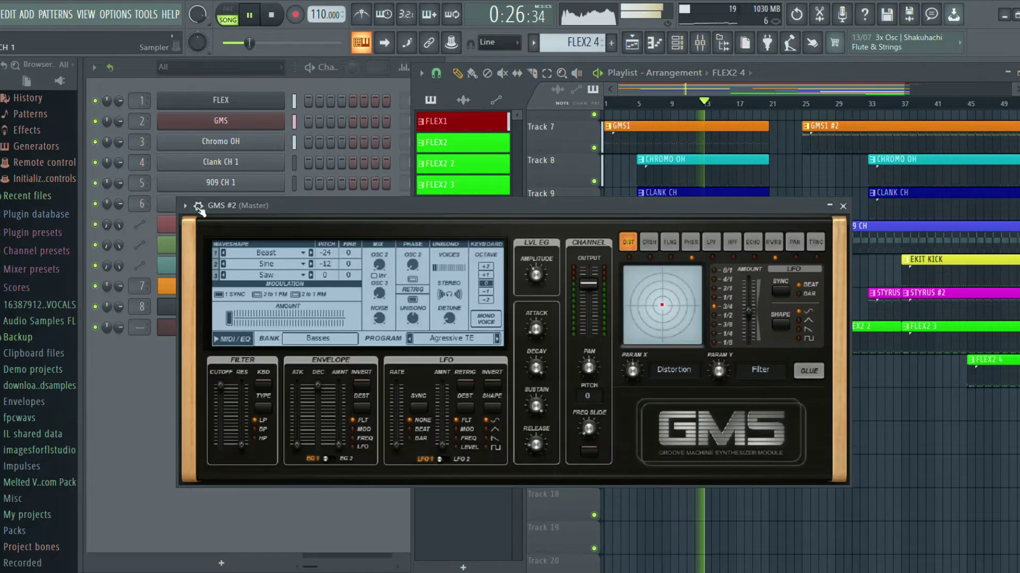
left_click(155, 385)
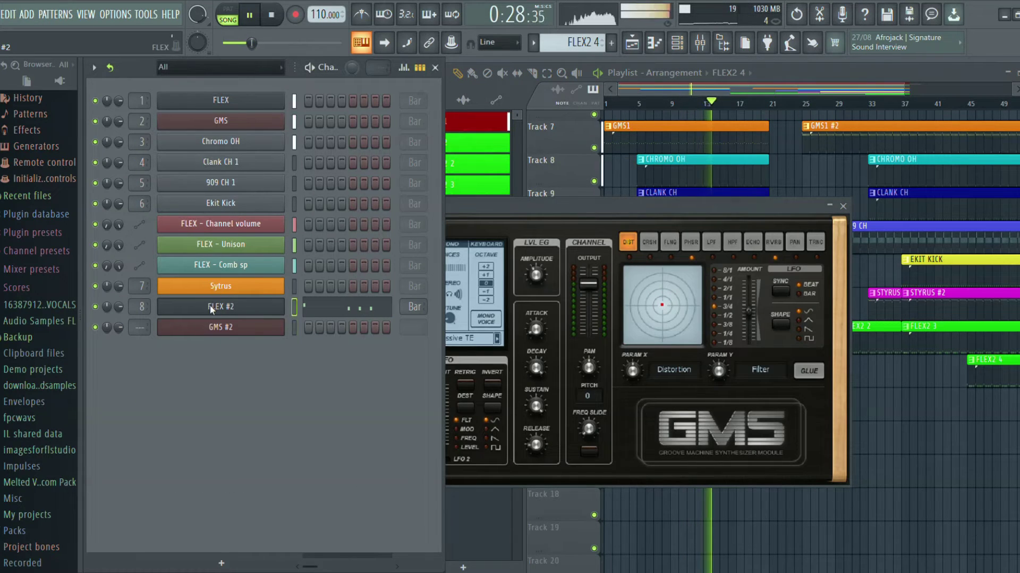
- Move the FLEX2 4 pattern's notes from FLEX #2 to GMS #2 and set their loop point at bar 2
left_click(303, 305)
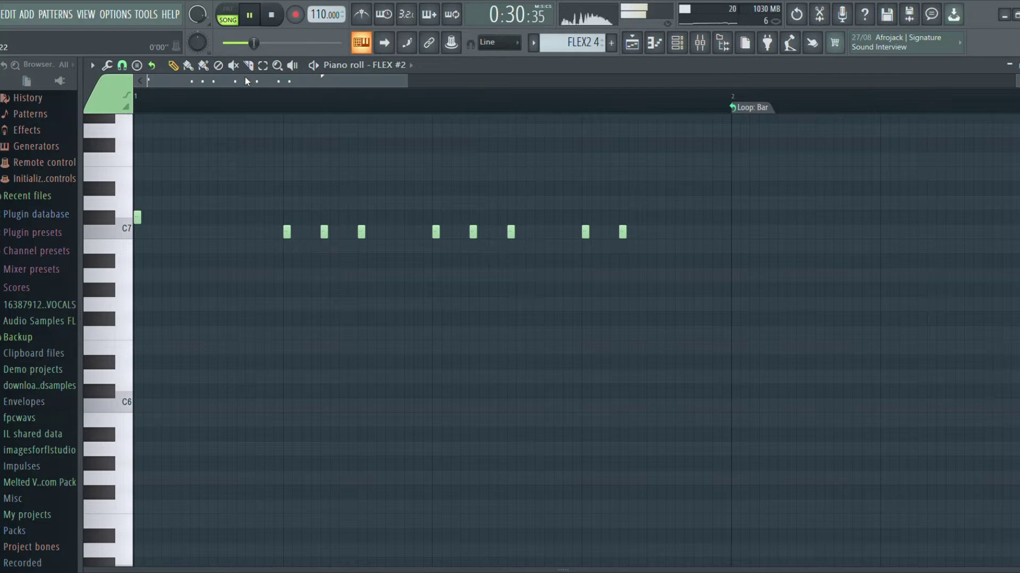
left_click_drag(144, 146, 119, 355)
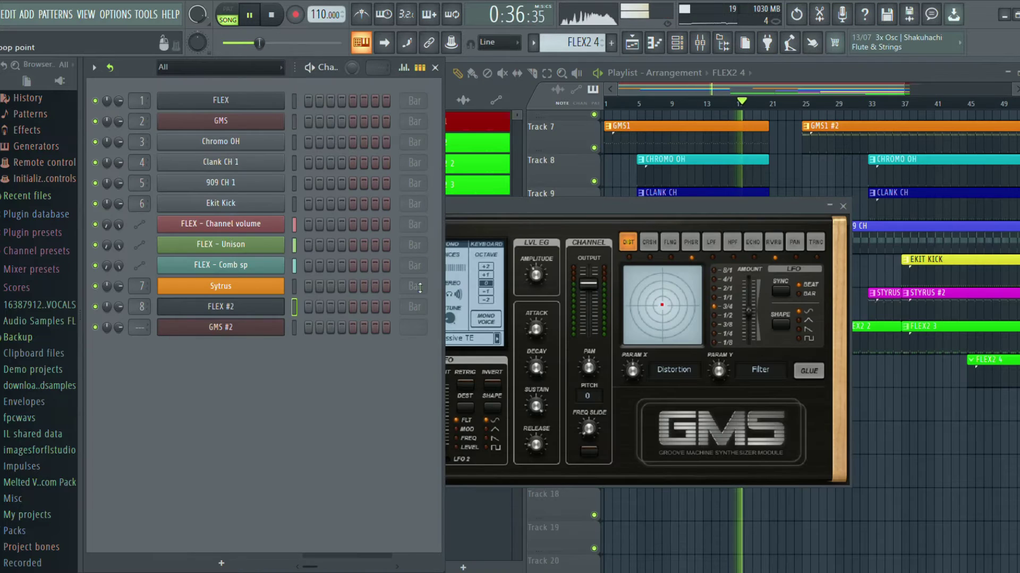
left_click(254, 325)
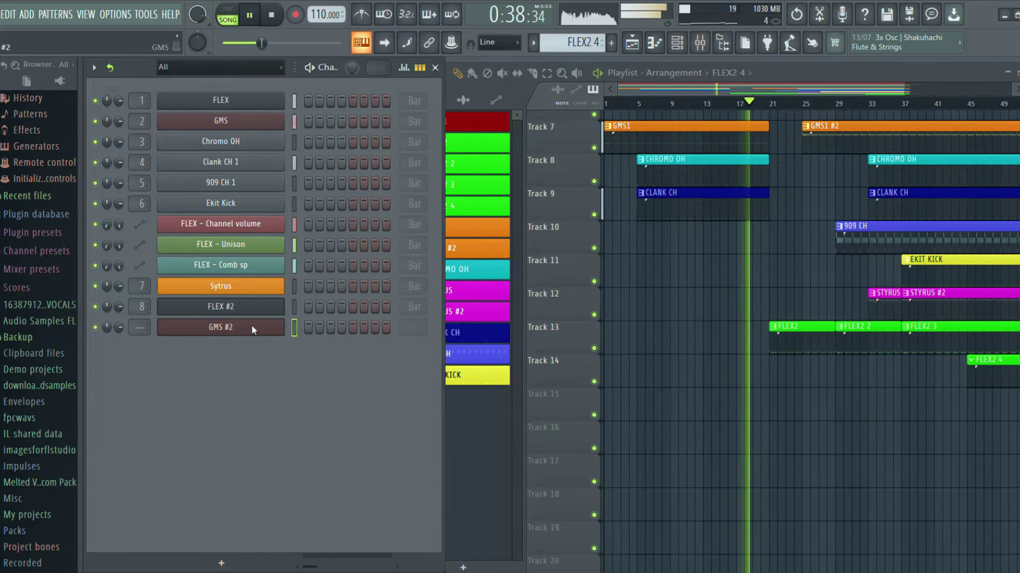
left_click(320, 331)
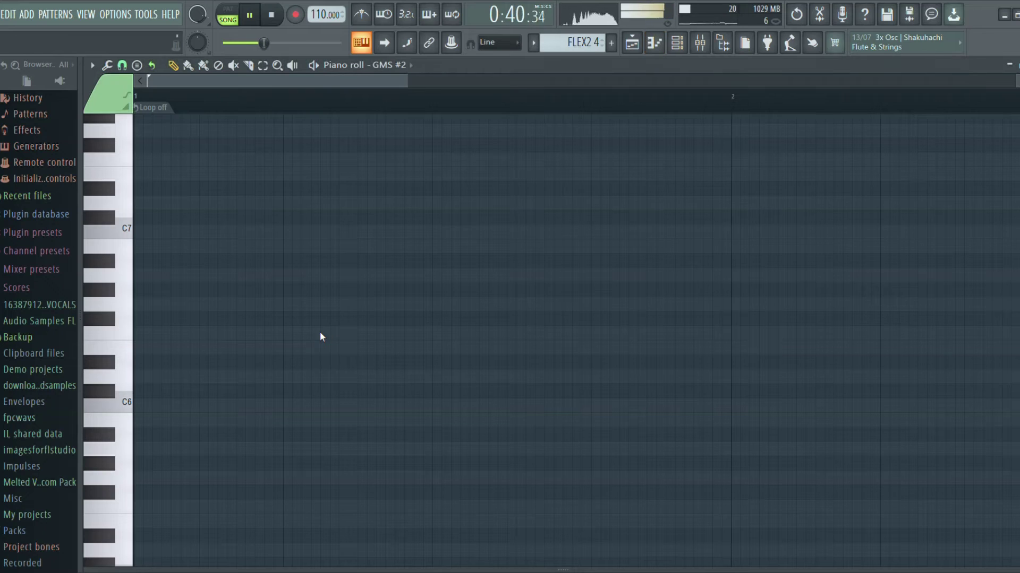
key("ctrl+v")
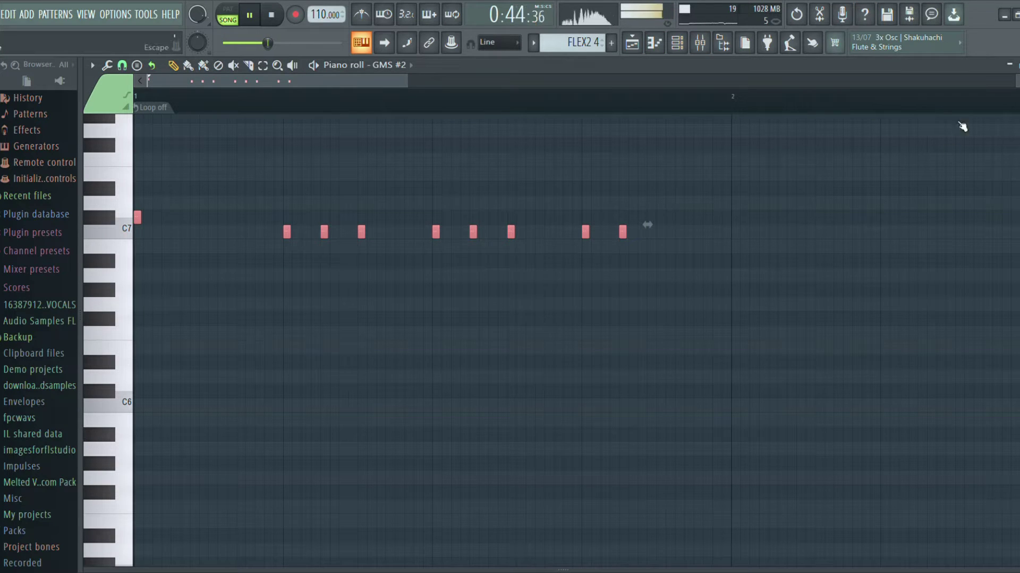
left_click(151, 107)
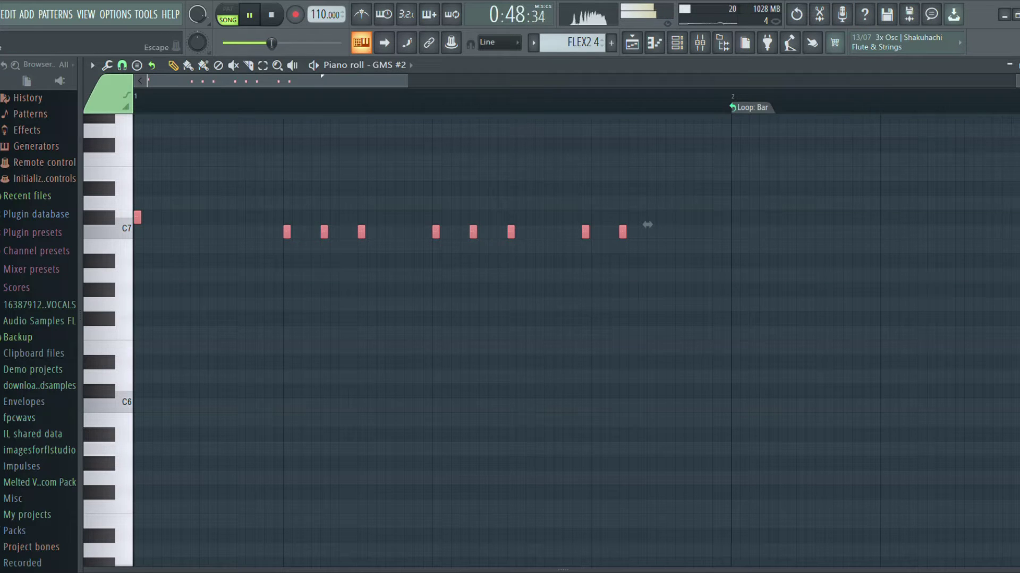
key("Escape")
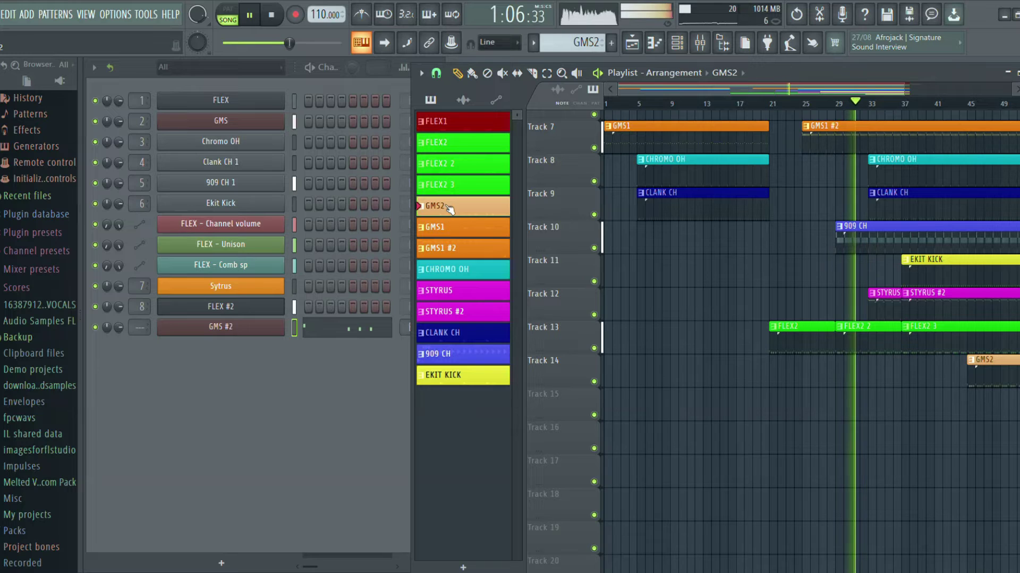
- Move the GMS2 pattern below GMS1 #2 in the pattern list and route the GMS #2 channel to mixer track 9
left_click_drag(446, 205, 445, 265)
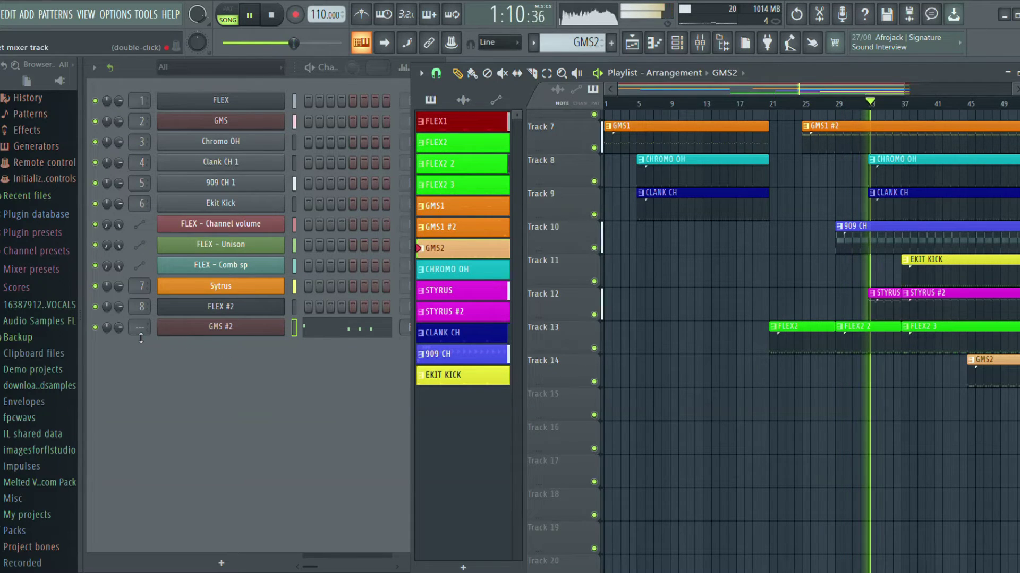
left_click_drag(142, 339, 142, 319)
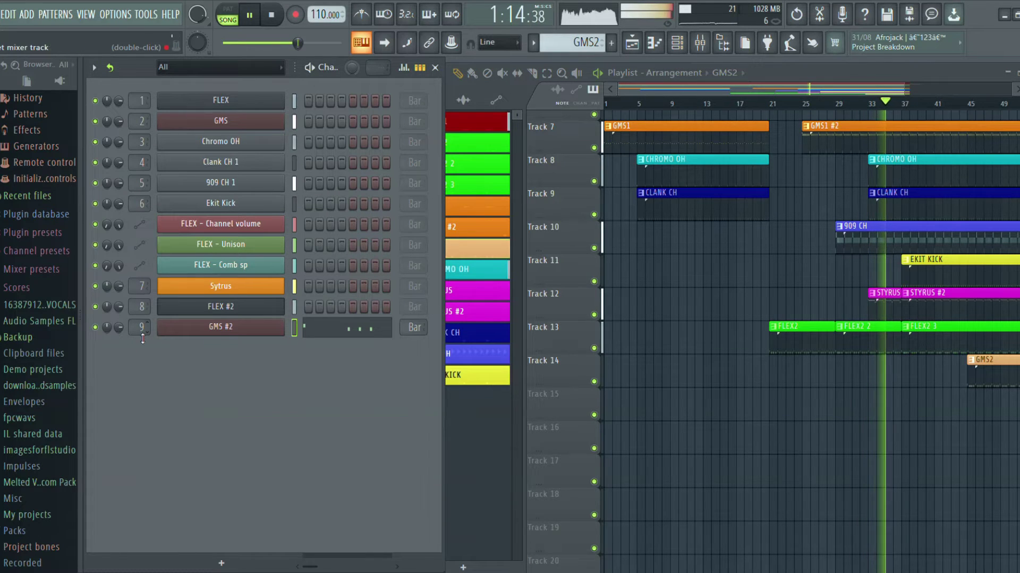
- Load the Leads & Synths preset bank in the GMS #2 synthesizer
left_click(212, 328)
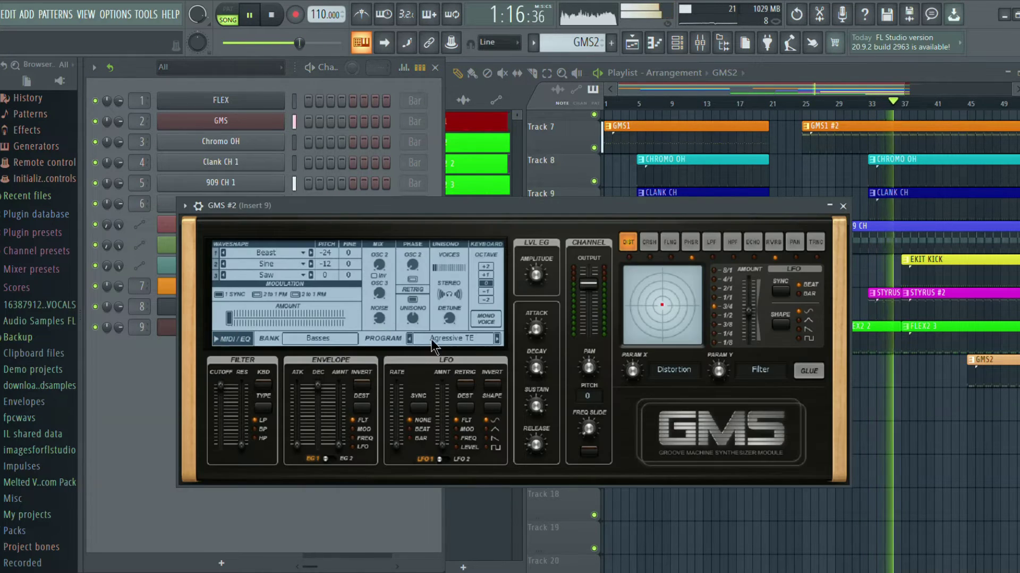
left_click(319, 339)
left_click(430, 318)
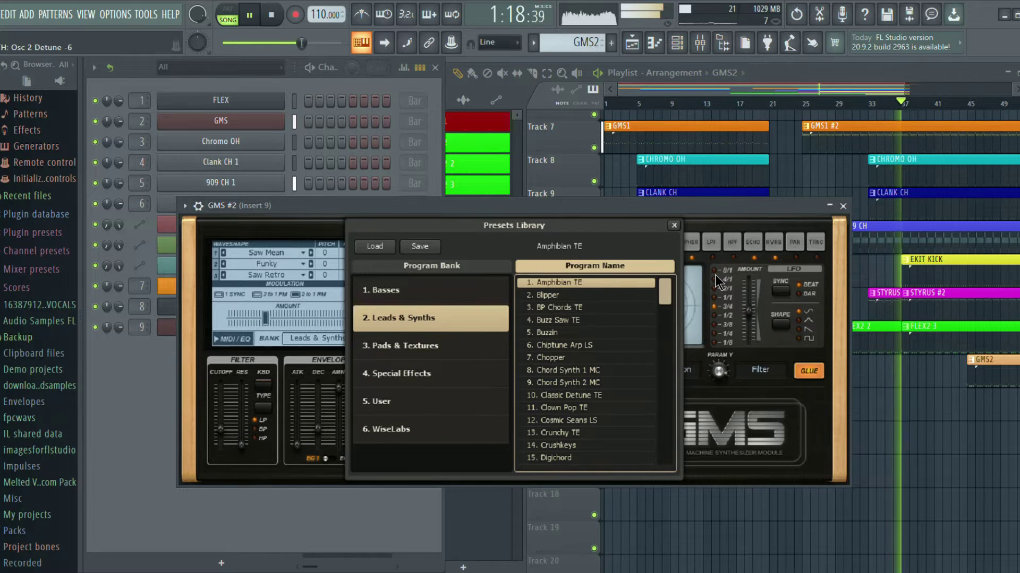
- Add Fruity parametric EQ 2 with the 40Hz + 18kHz cut preset to mixer insert 9 and lower its high-cut frequency
left_click(700, 42)
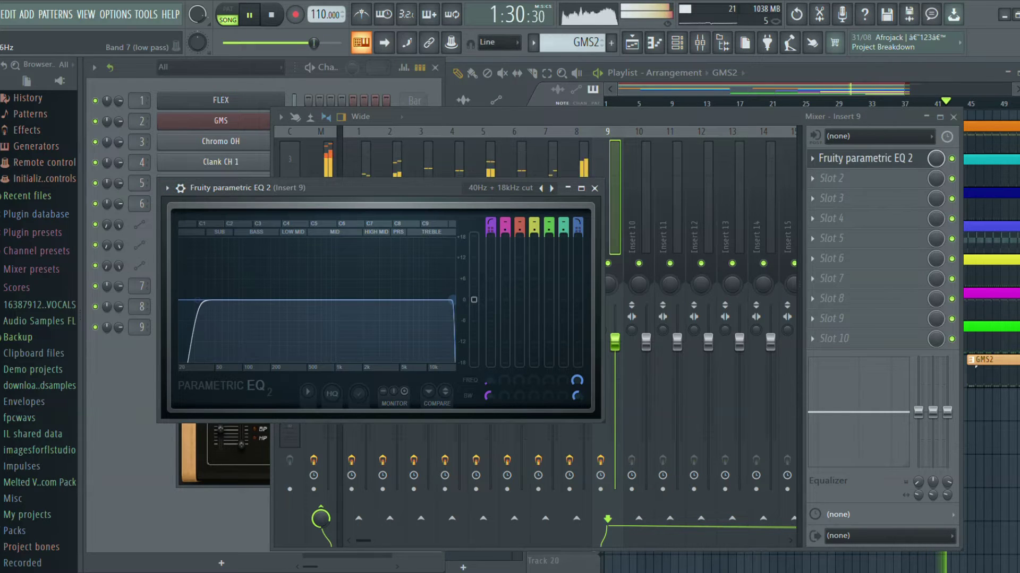
left_click_drag(452, 301, 443, 301)
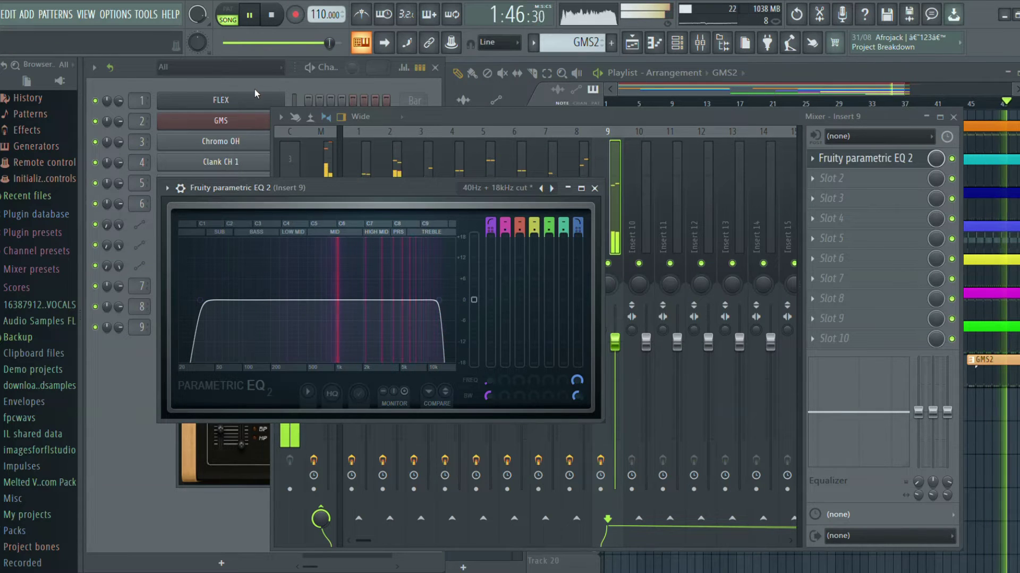
- Switch playback to pattern mode and open the GMS #2 synthesizer from the channel rack
left_click(220, 8)
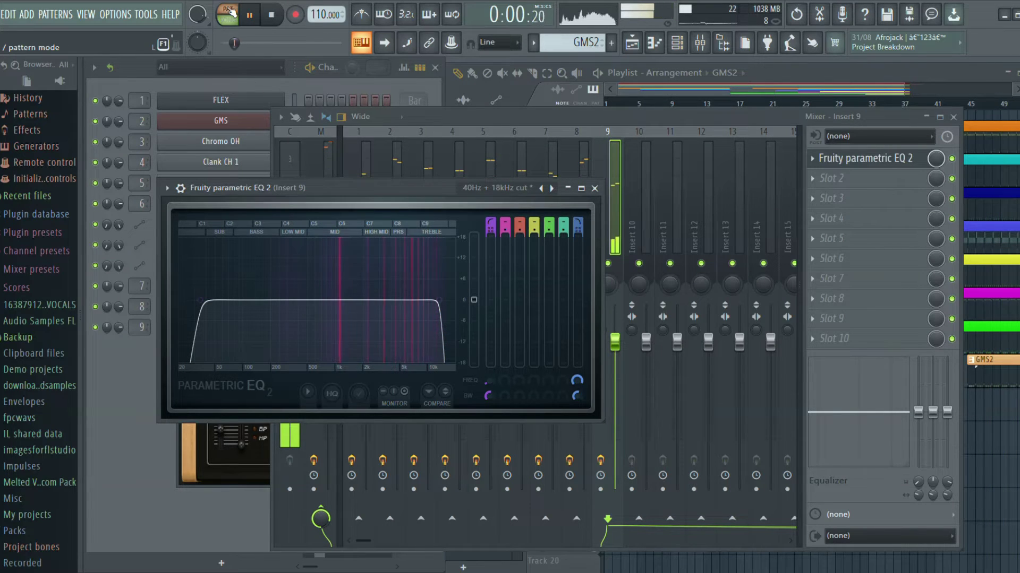
left_click(132, 460)
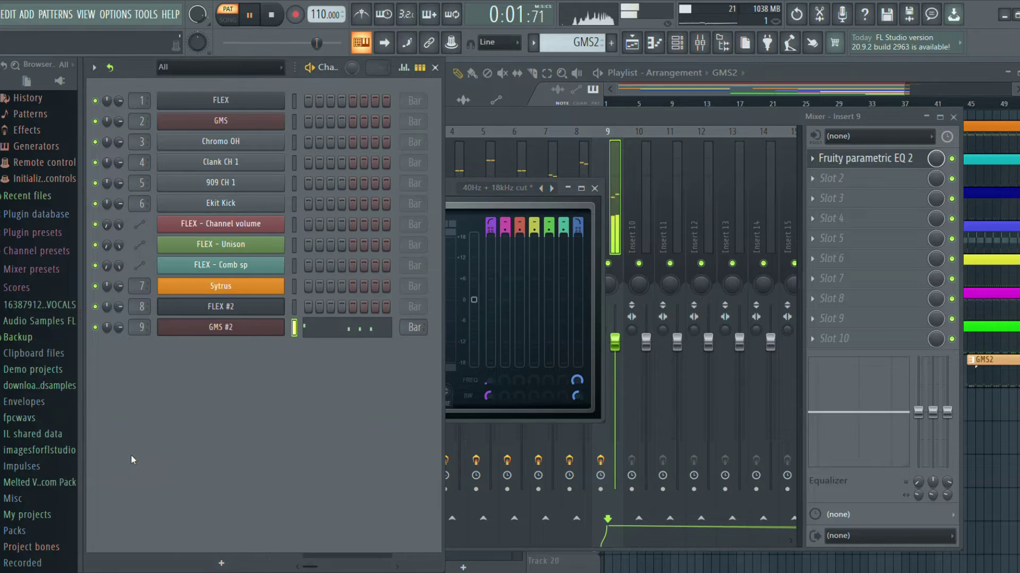
left_click(256, 328)
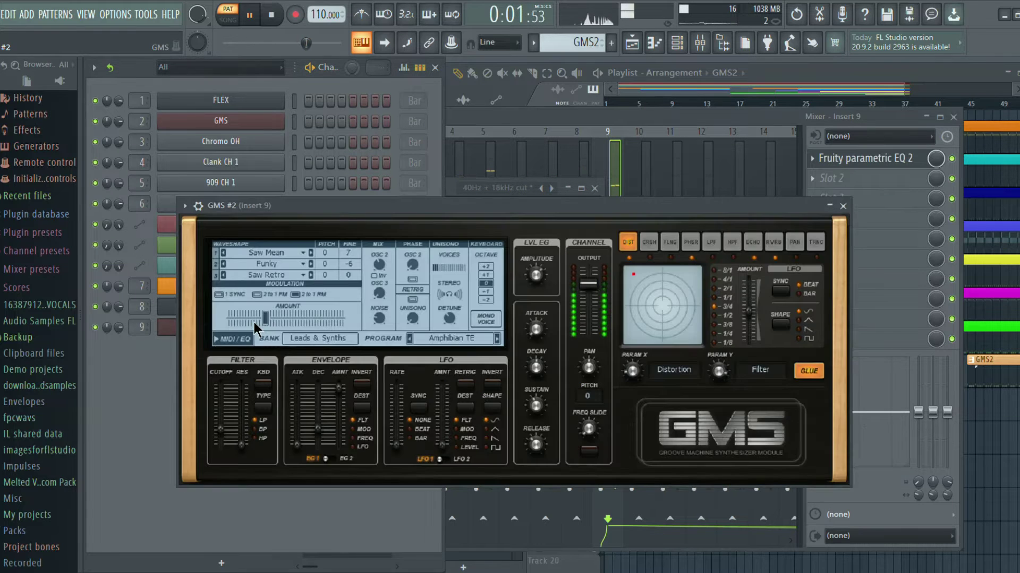
- Audition the GMS #2 Leads & Synths presets from Blipper through Chopper while the pattern plays
left_click(450, 341)
left_click(547, 298)
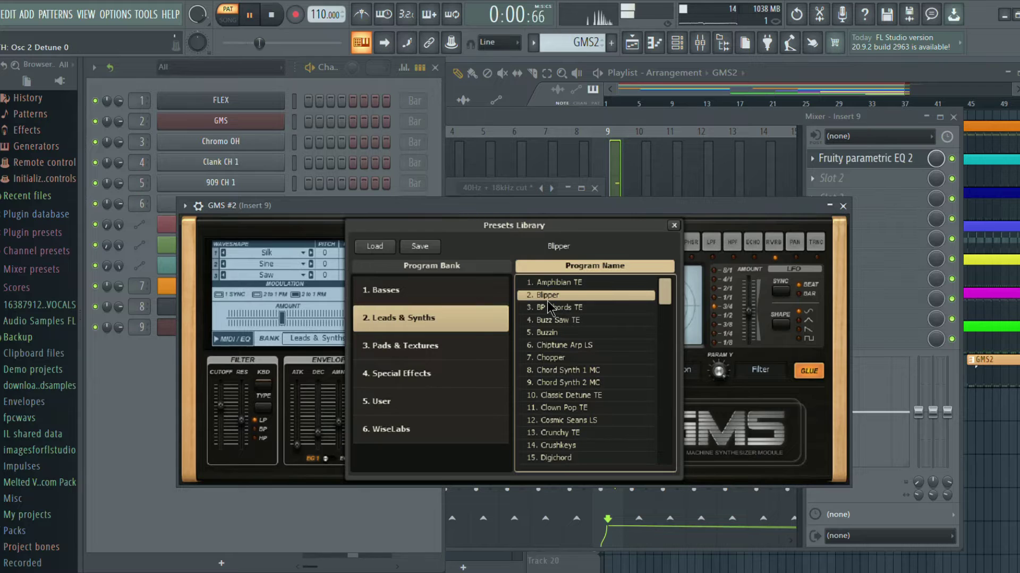
left_click(549, 307)
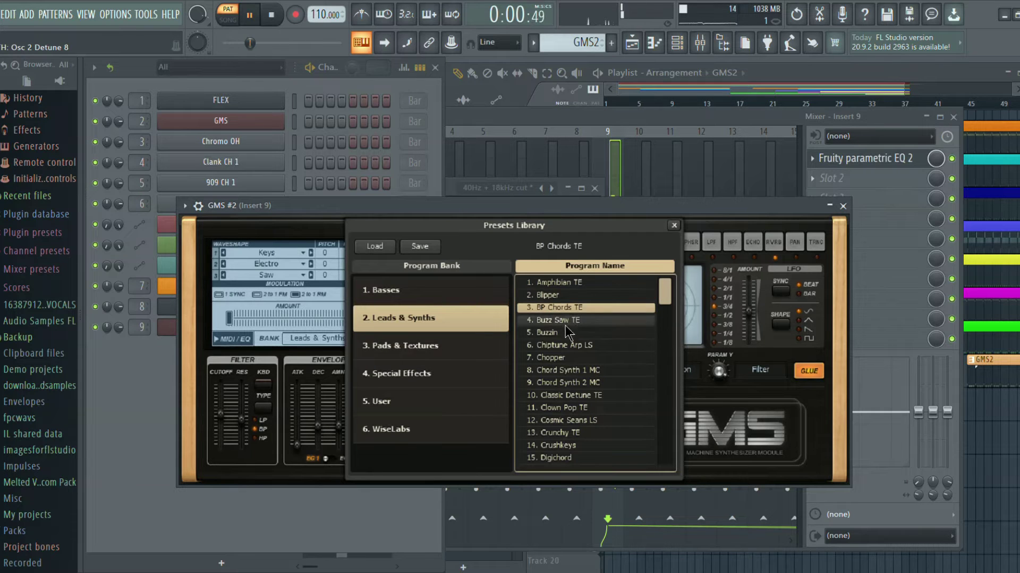
left_click(565, 321)
left_click(549, 333)
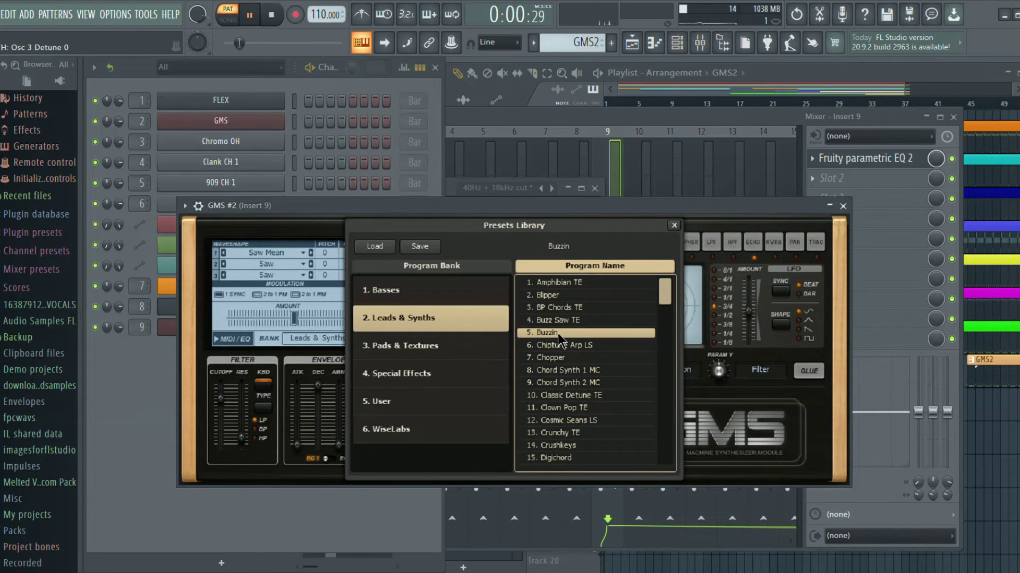
left_click(556, 320)
left_click(575, 346)
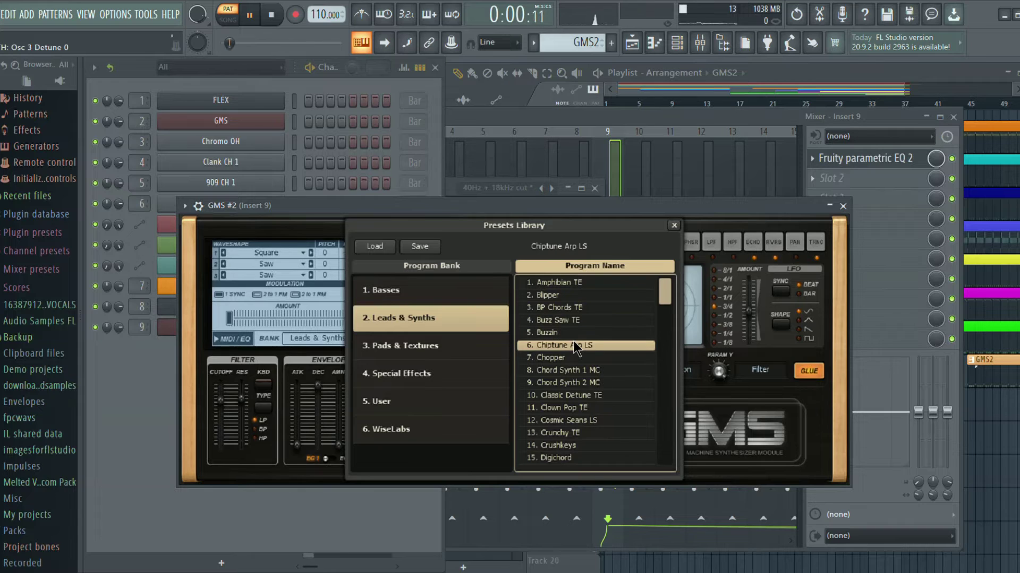
left_click(561, 358)
double_click(562, 360)
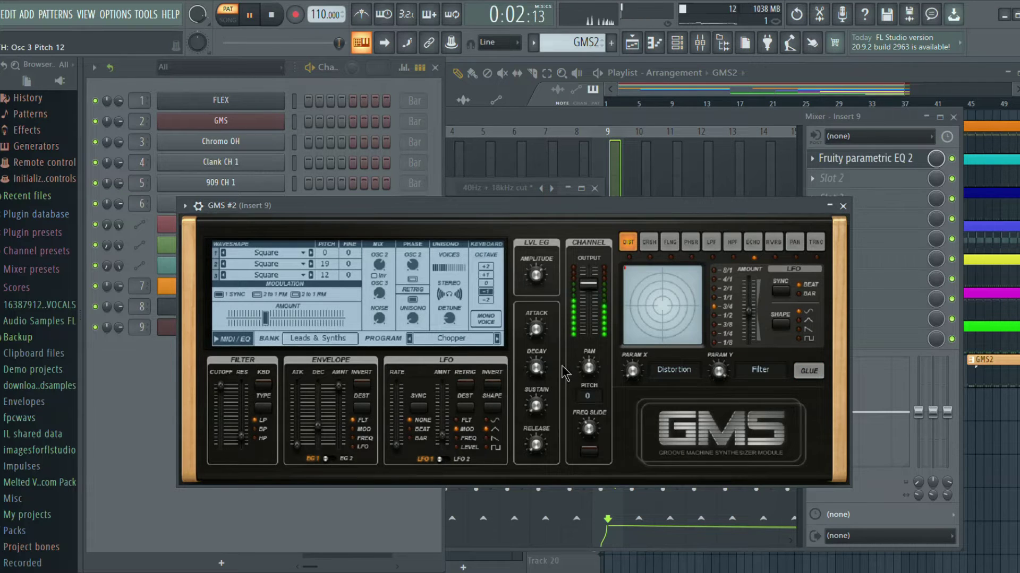
- Compare Chord Synth 1 MC with Chord Synth 2 MC and load Chord Synth 1 MC as the GMS #2 preset
left_click(460, 339)
left_click(595, 370)
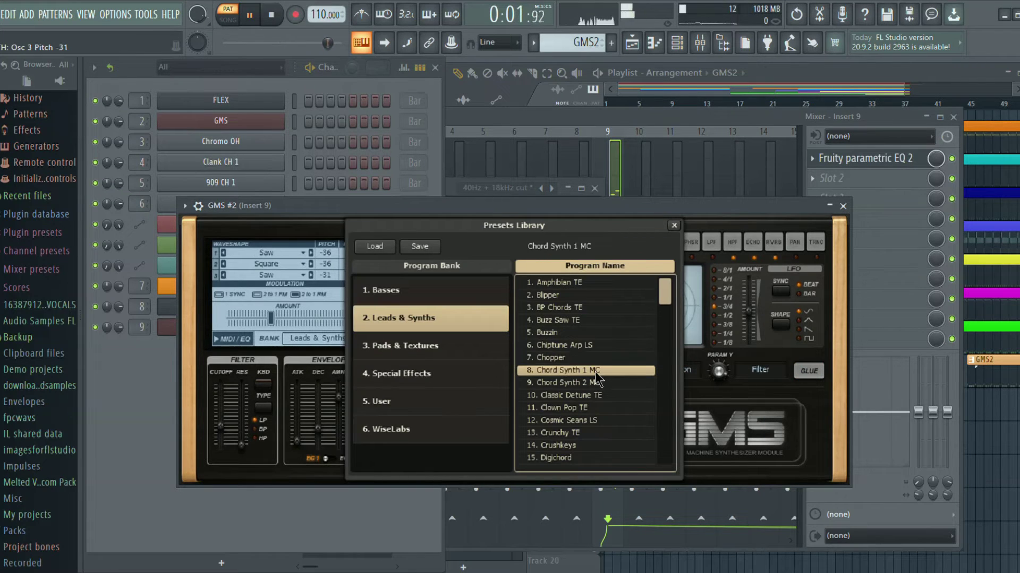
left_click(567, 381)
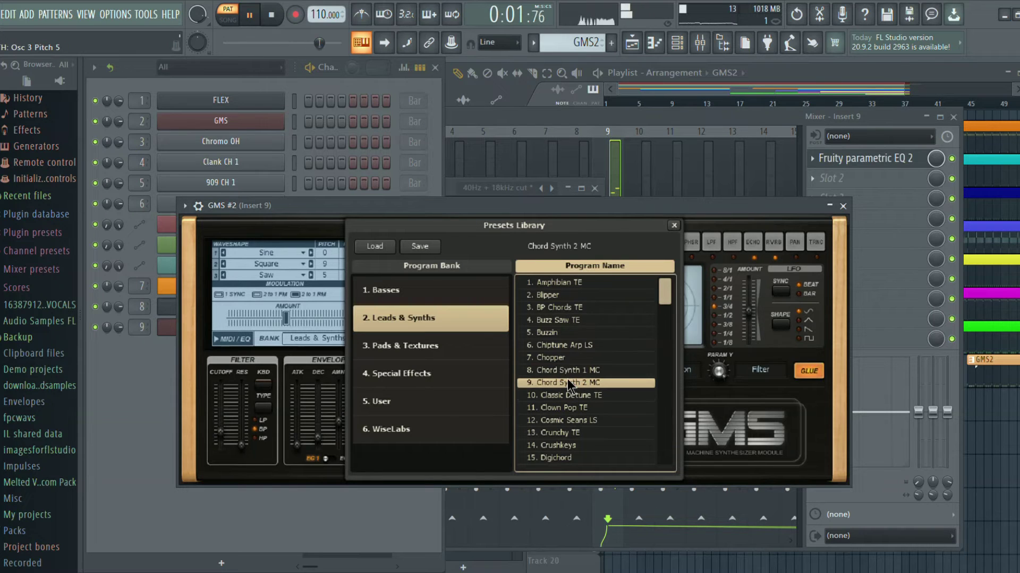
left_click(571, 372)
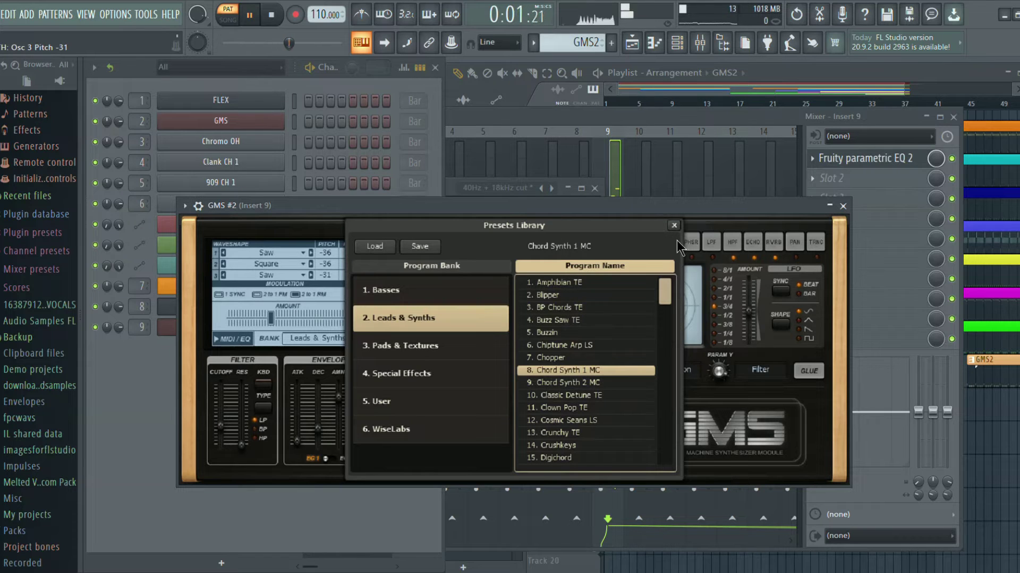
left_click(675, 227)
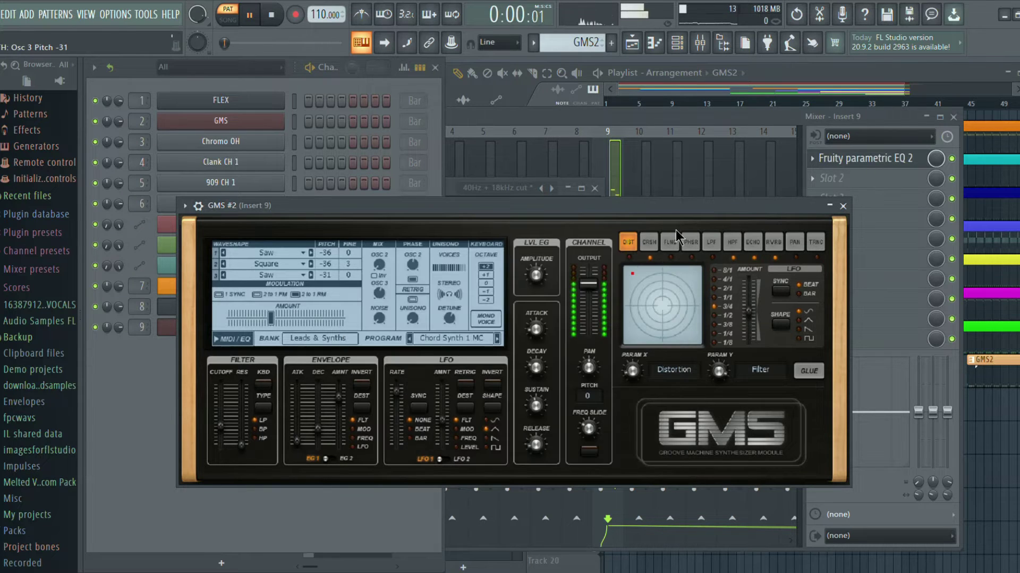
- Switch off the crusher, HPF, echo and reverb effects inside GMS #2 and close the synthesizer
left_click(648, 243)
left_click(732, 242)
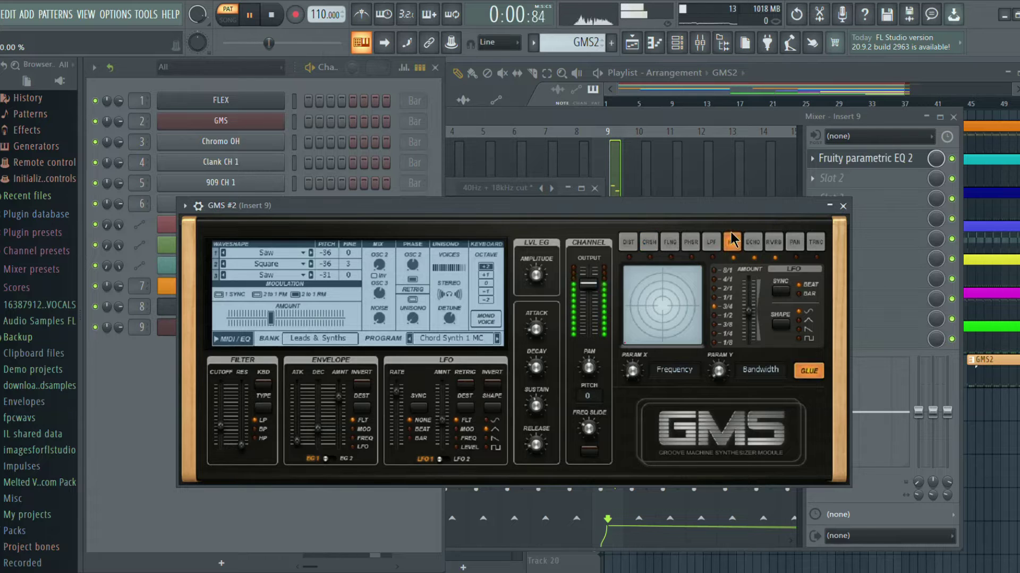
left_click(822, 373)
left_click(762, 241)
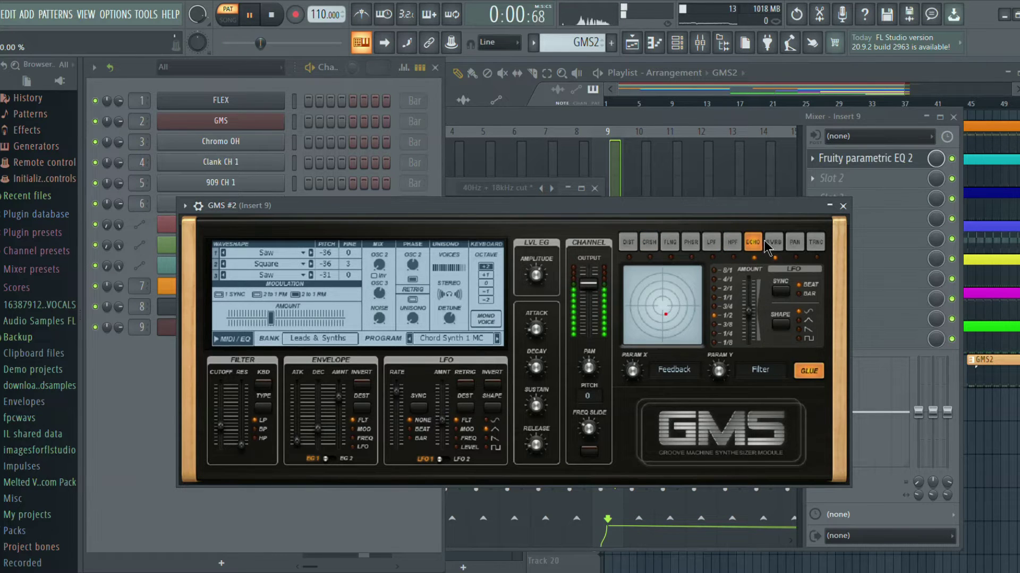
left_click(817, 373)
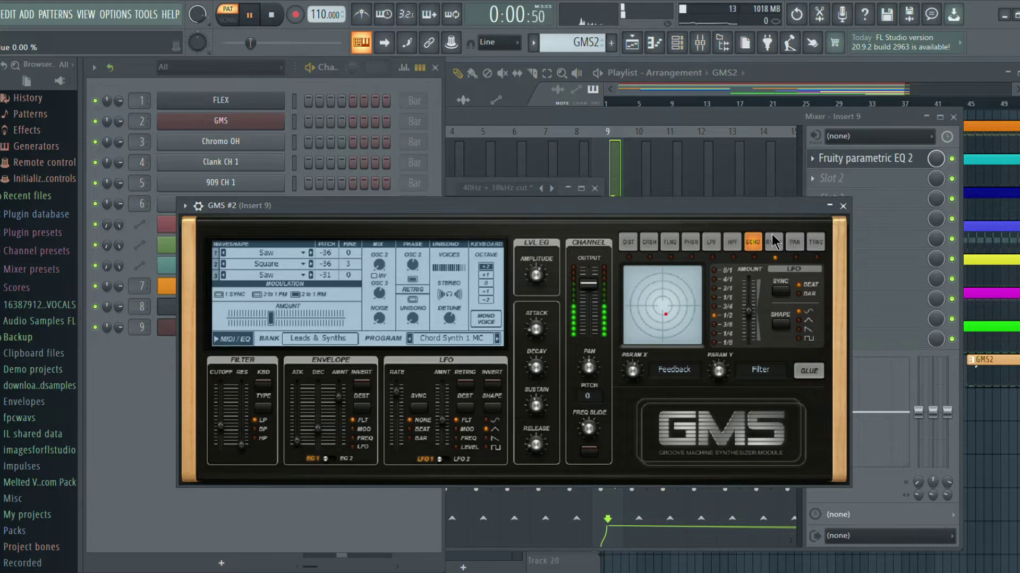
left_click(773, 241)
left_click(816, 372)
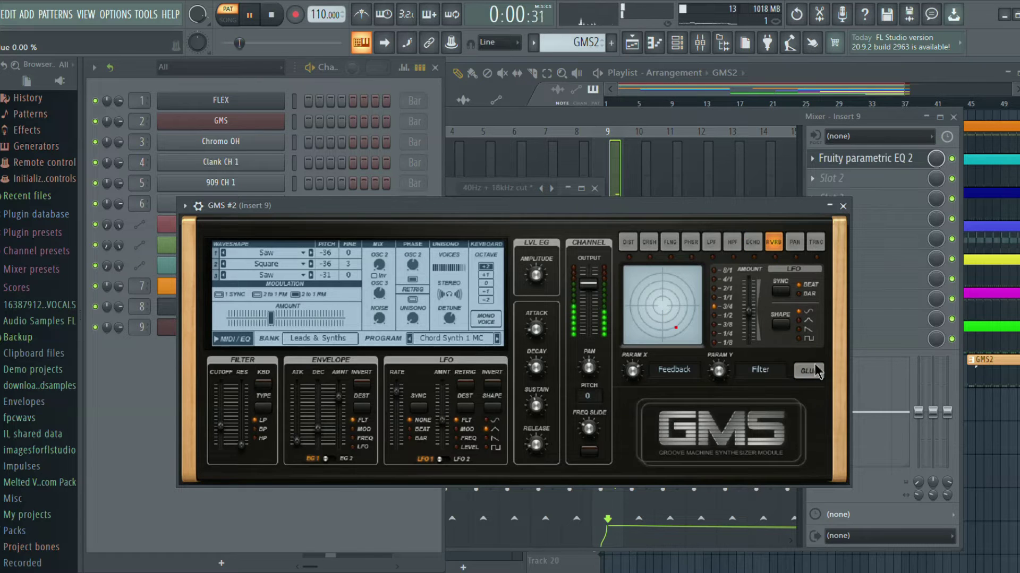
left_click(842, 206)
- Raise the main level of Fruity parametric EQ 2 on mixer insert 9 slightly
left_click(826, 158)
left_click(838, 159)
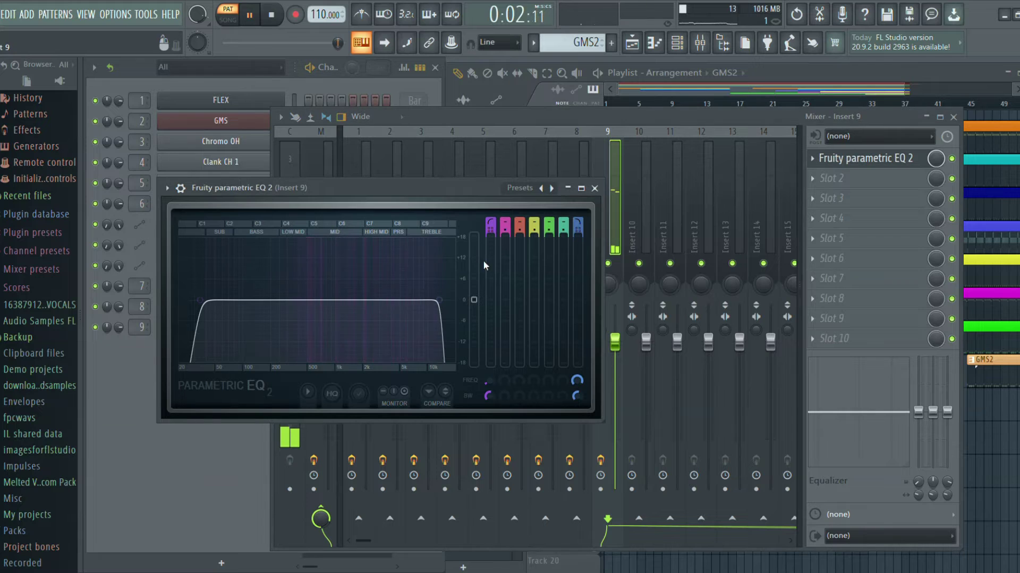
mouse_move(387, 302)
left_mouse_down()
mouse_move(388, 275)
mouse_move(387, 291)
left_mouse_up()
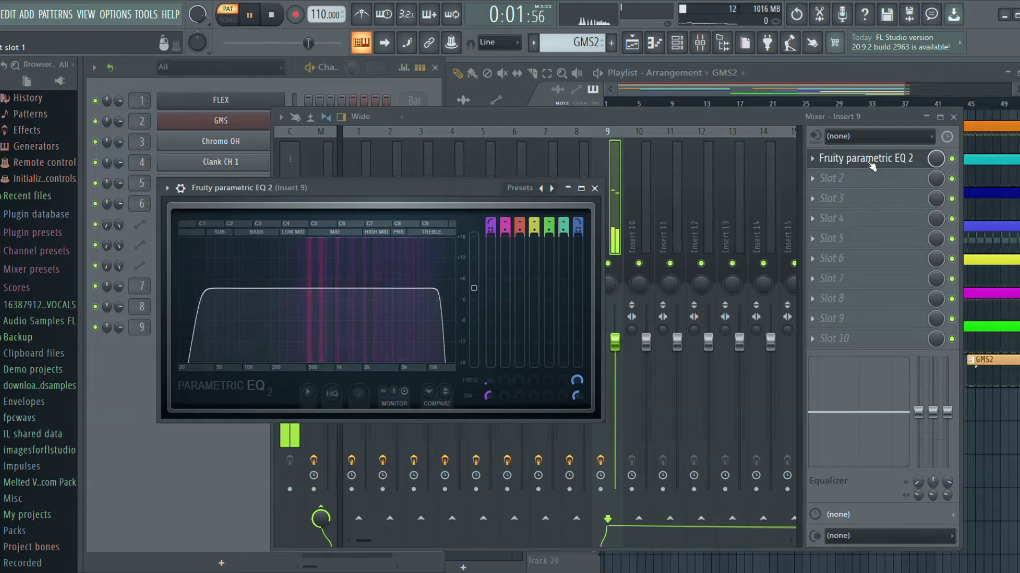
- Add Fruity Reeverb 2 to slot 2 of insert 9, set its room size to 100 and adjust the damping
left_click(647, 167)
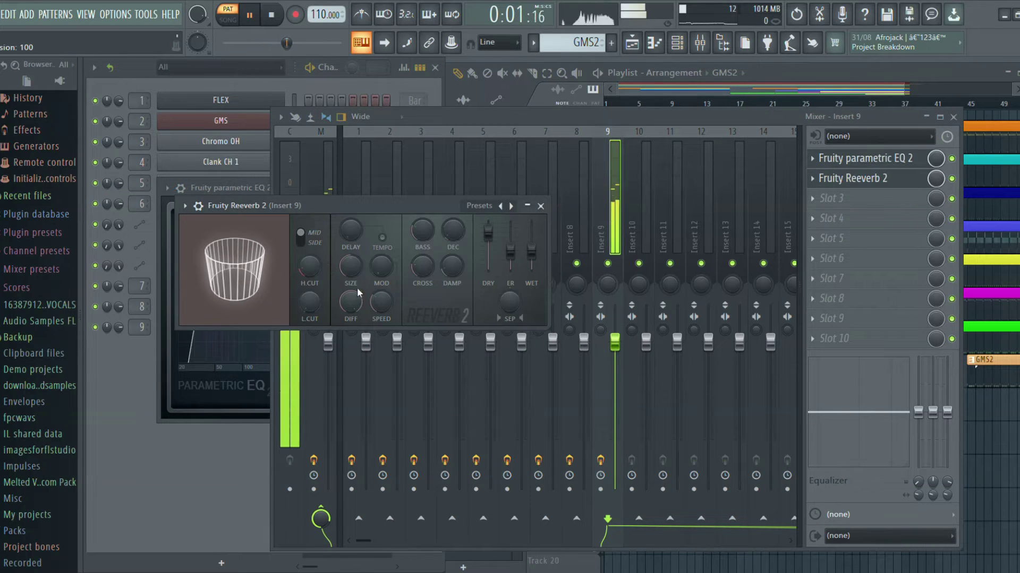
left_click_drag(350, 302, 351, 266)
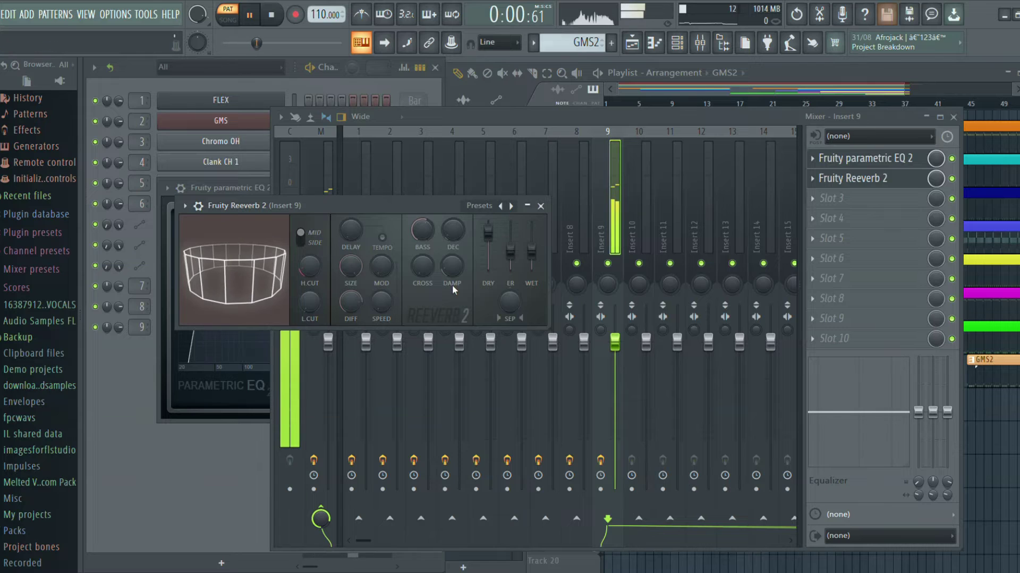
left_click(452, 266)
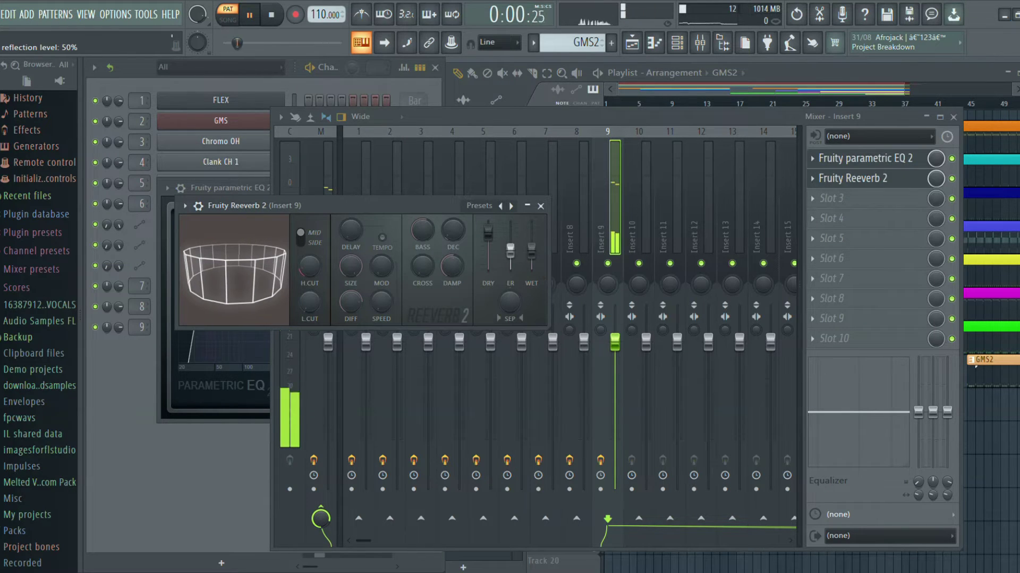
- Lower Fruity Reeverb 2's early reflection level, raise its wet level and adjust the delay
left_click_drag(513, 269, 513, 292)
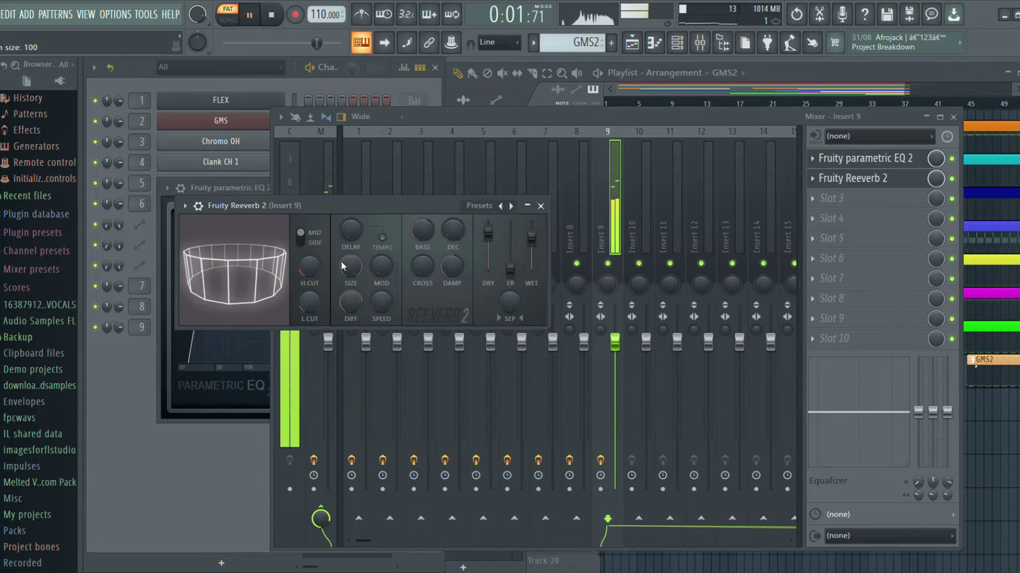
left_click_drag(359, 224, 360, 211)
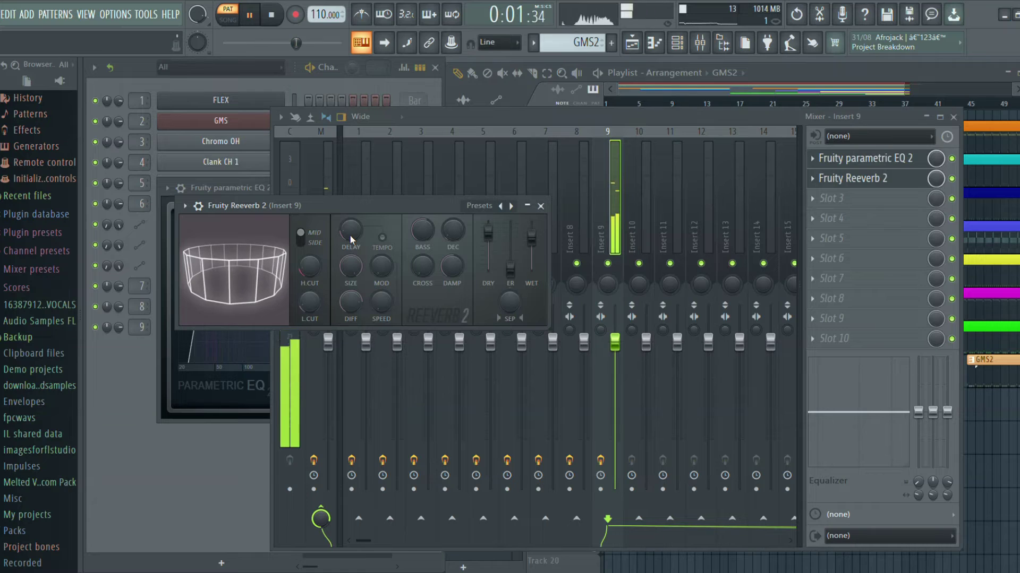
scroll(350, 234, "up", 3)
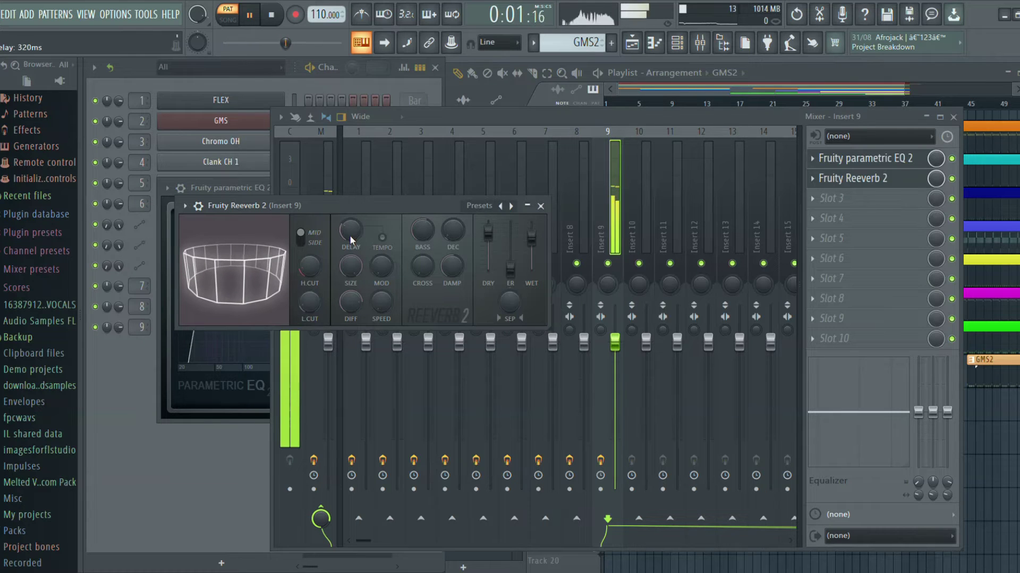
left_click_drag(349, 235, 349, 237)
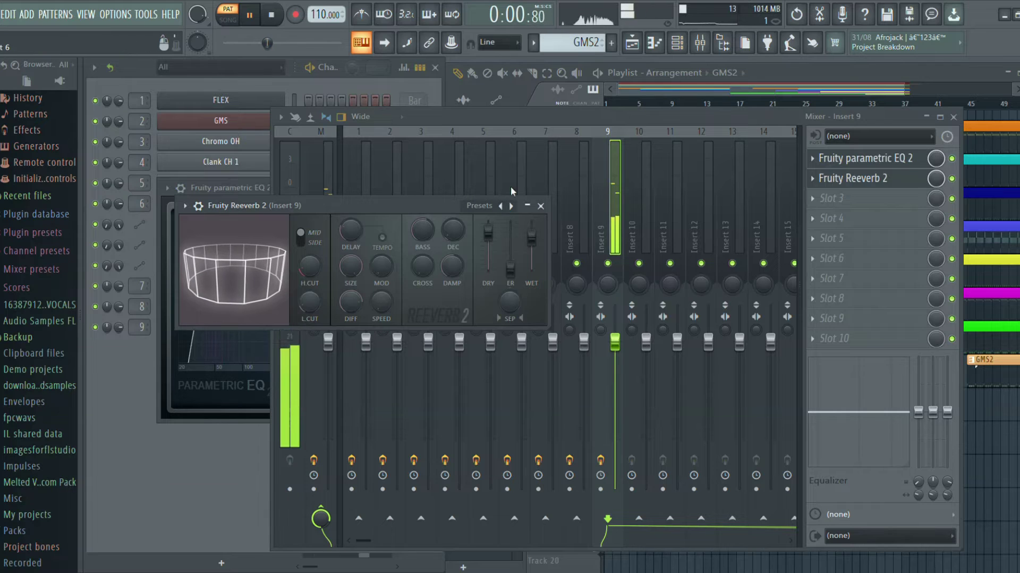
- Add Soundgoodizer to slot 3 of insert 9 and set it to mode B
left_click(656, 422)
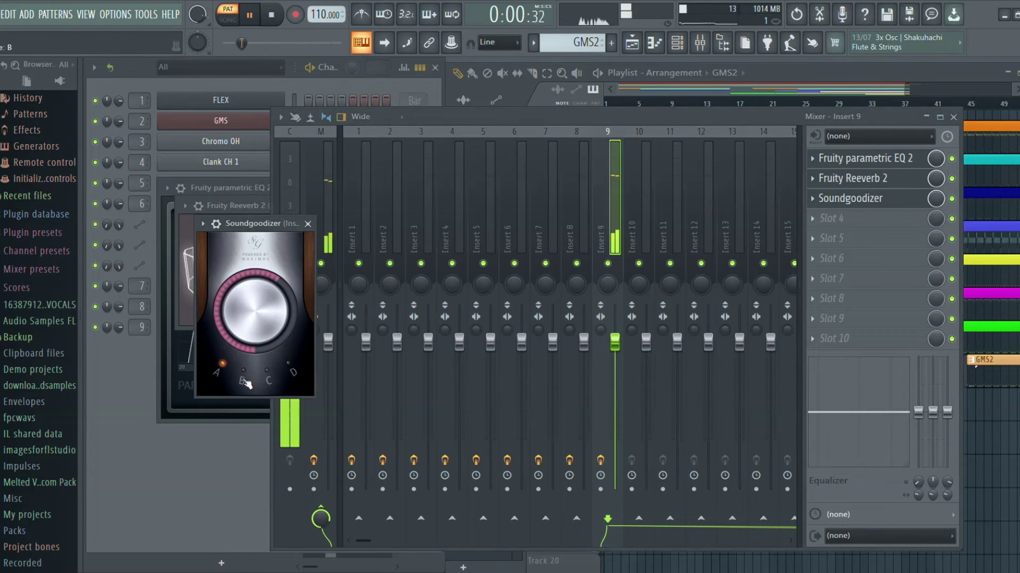
left_click(244, 376)
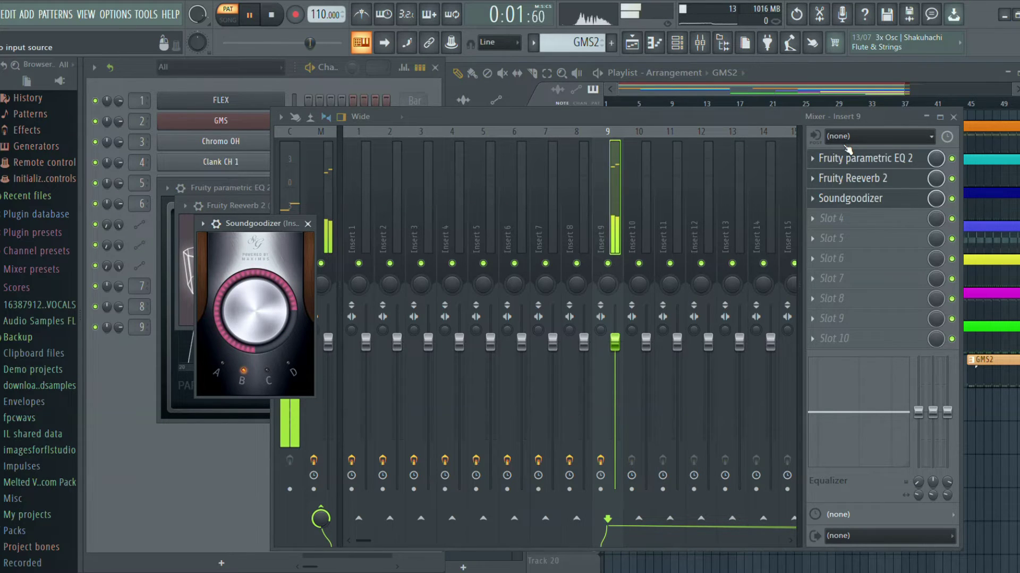
- Check the Fruity Reeverb 2 settings and add Fruity Delay 3 to slot 4 of insert 9
left_click(846, 188)
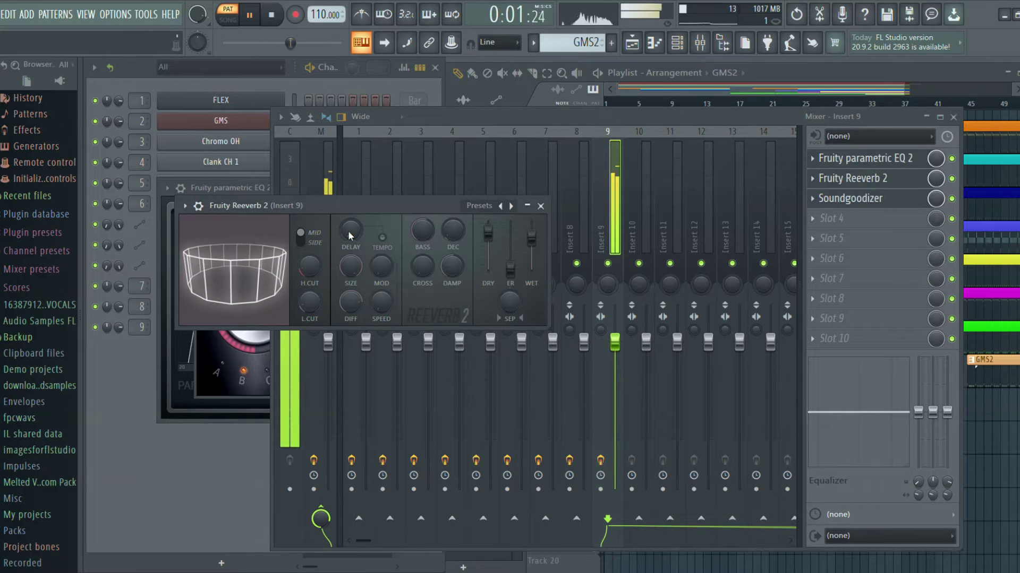
left_click(812, 218)
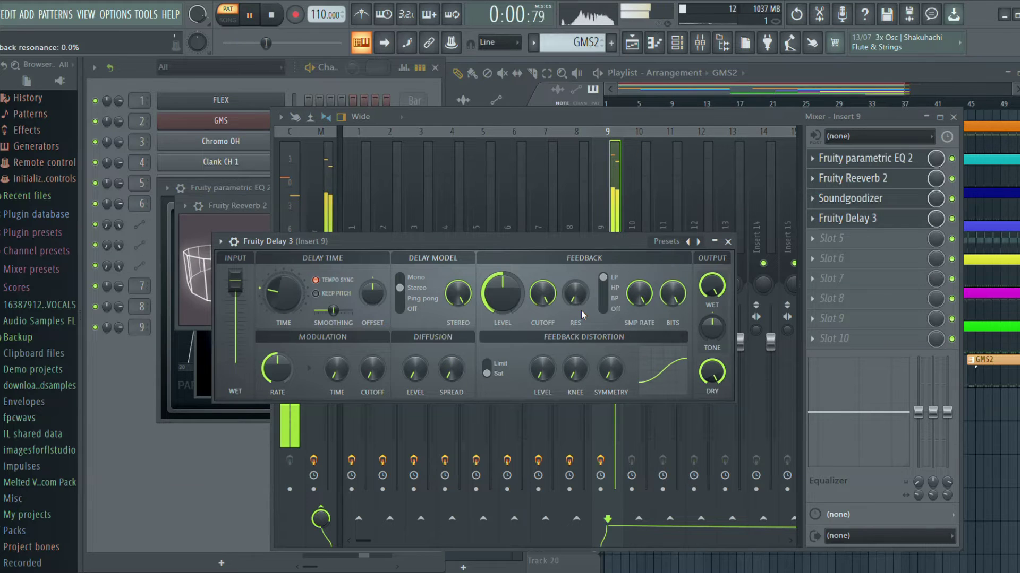
- Try Fruity Delay 3's Bandpass preset on insert 9, lowering the feedback cutoff to about 390 Hz and the resonance to zero
left_click(700, 242)
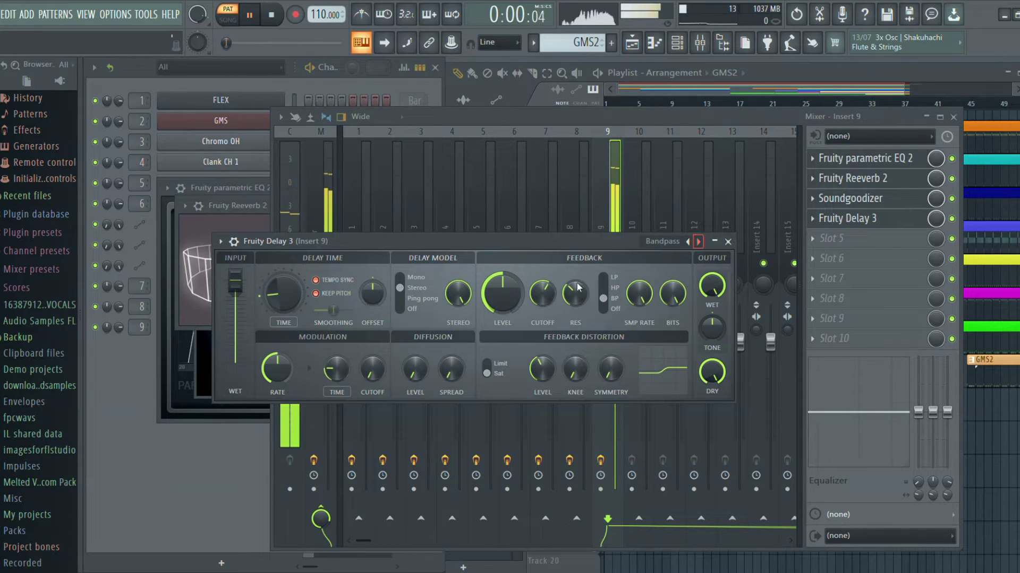
left_click_drag(542, 294, 542, 289)
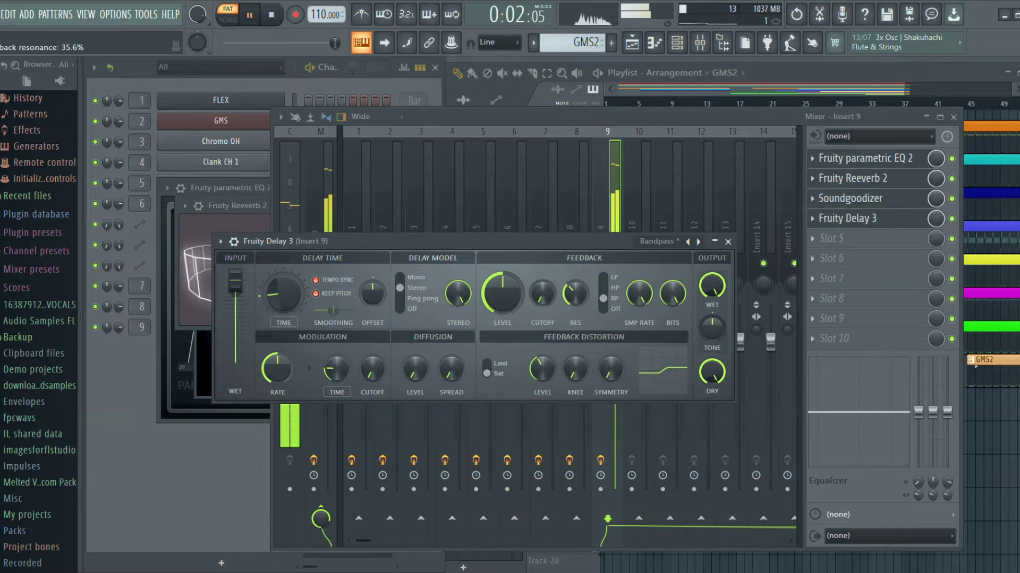
left_click_drag(542, 293, 542, 289)
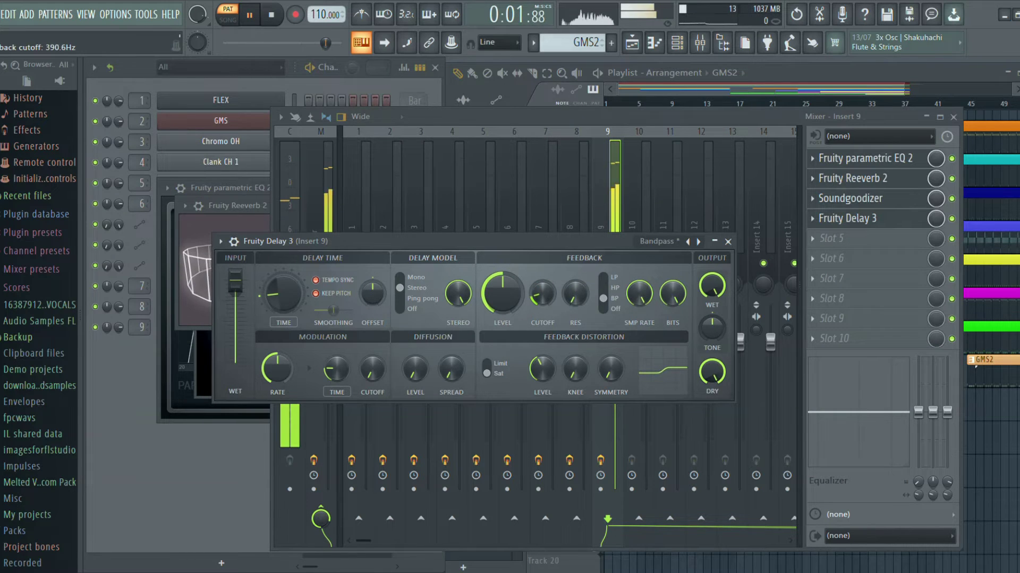
- Load the Mono preset in Fruity Delay 3, set the delay model to Stereo, turn the feedback filter off and raise the smoothing
left_click(698, 241)
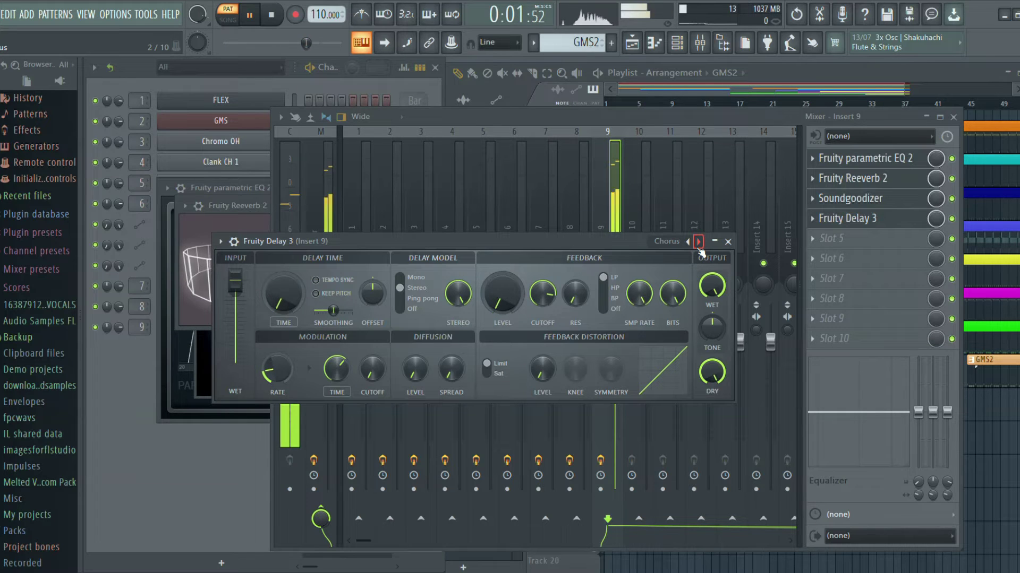
left_click(698, 242)
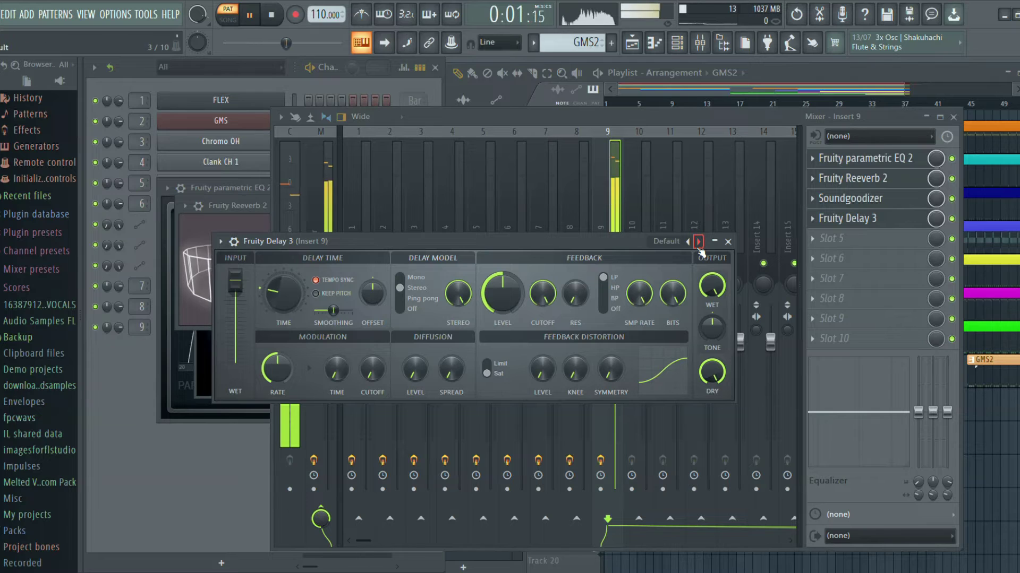
left_click(698, 242)
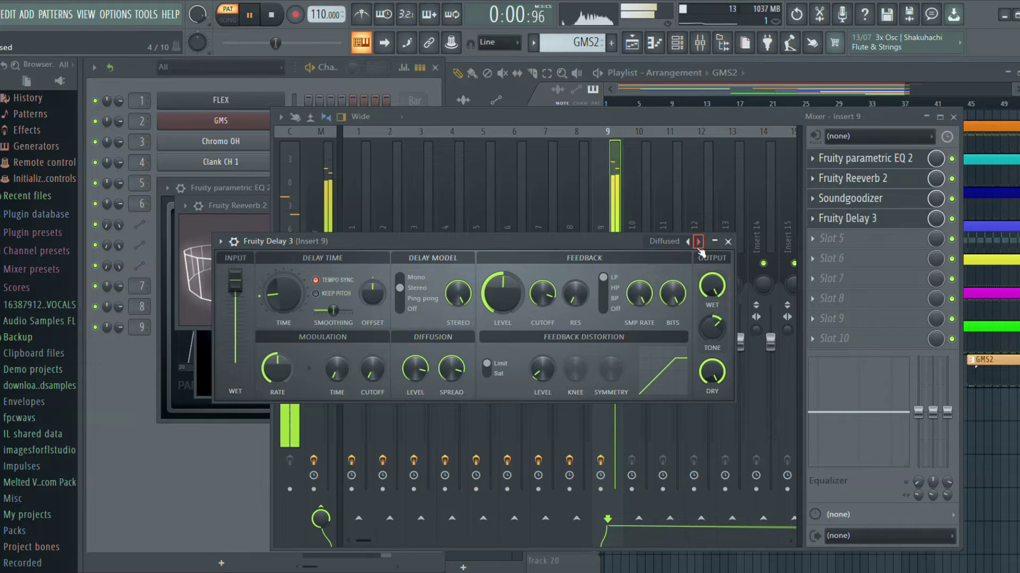
left_click(699, 242)
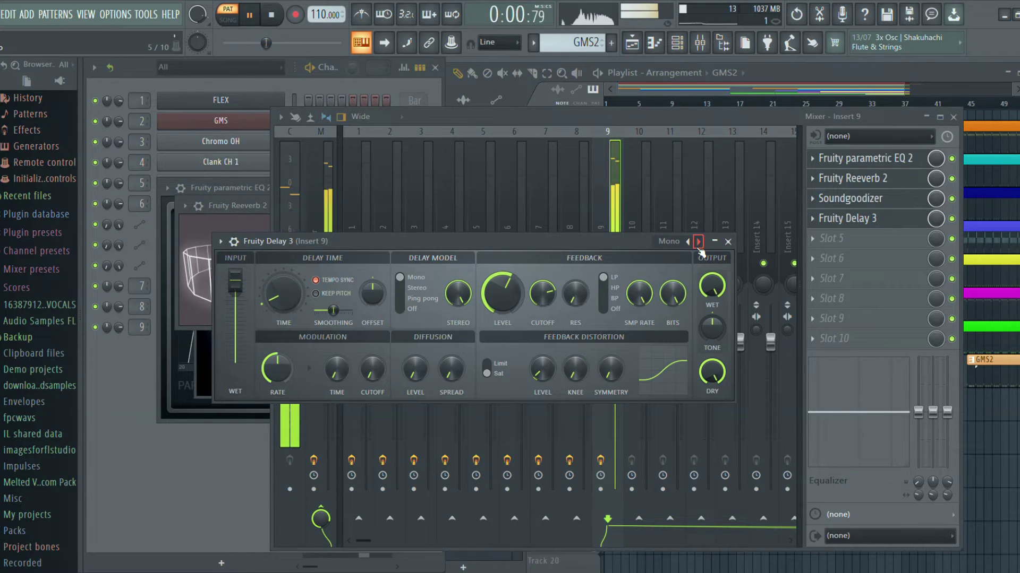
left_click(699, 242)
left_click(690, 243)
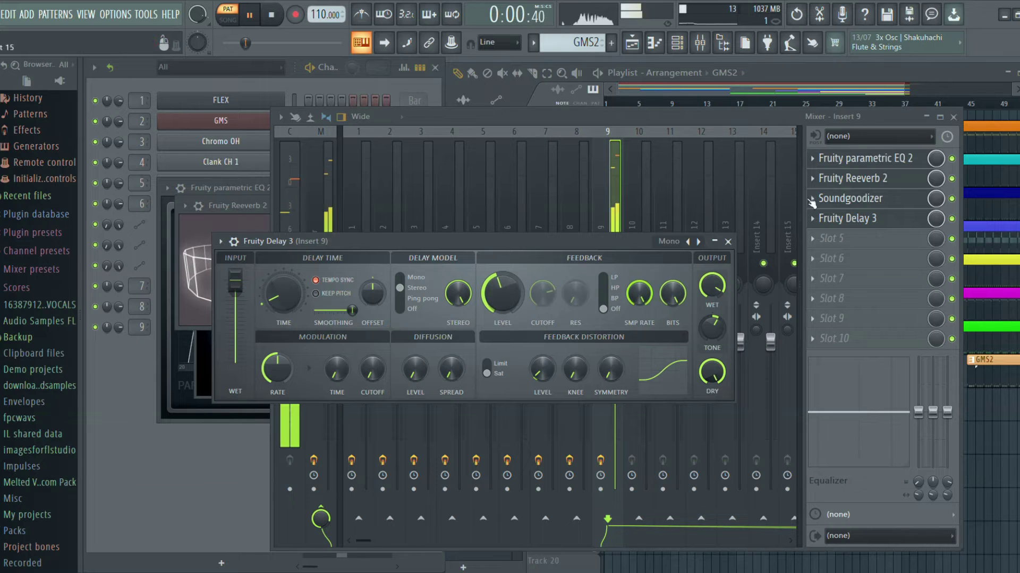
- Set Soundgoodizer on insert 9 to mode C and play the whole arrangement in song mode
left_click(870, 199)
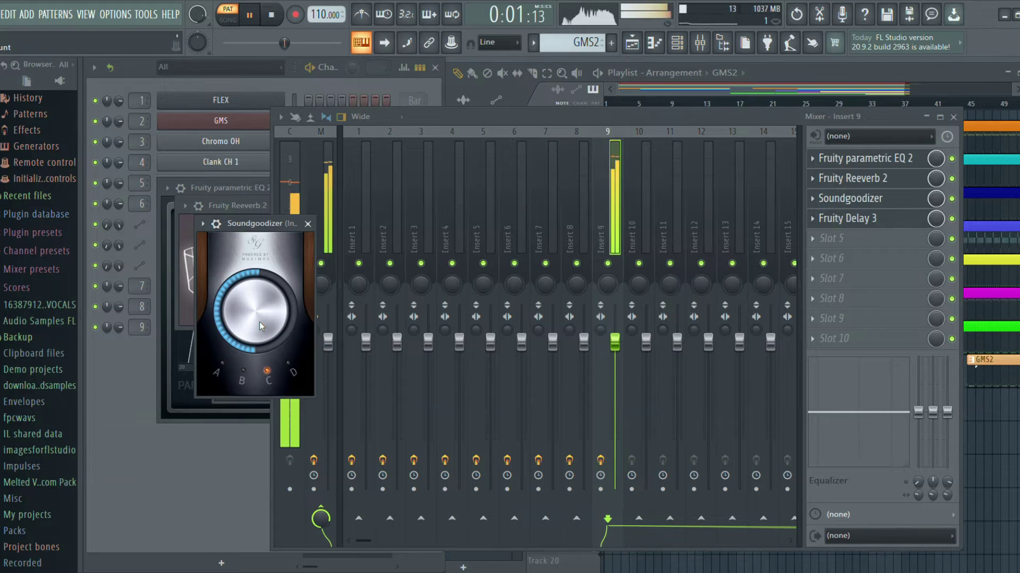
left_click(788, 73)
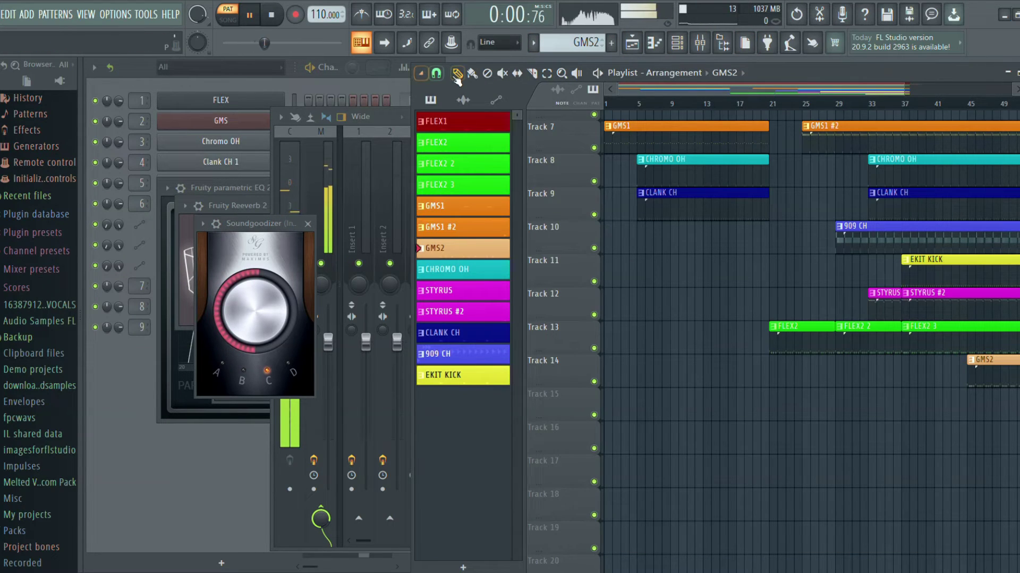
key("l")
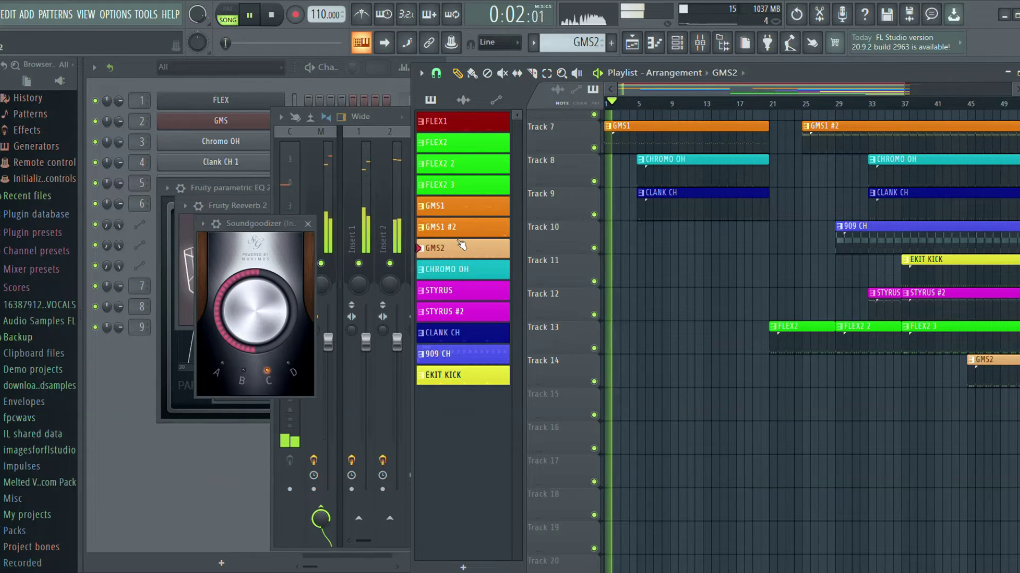
- Select the EKIT KICK pattern and adjust Cymatics Diablo Lite's clip and punch on insert 6, with punch at 22%
left_click(454, 382)
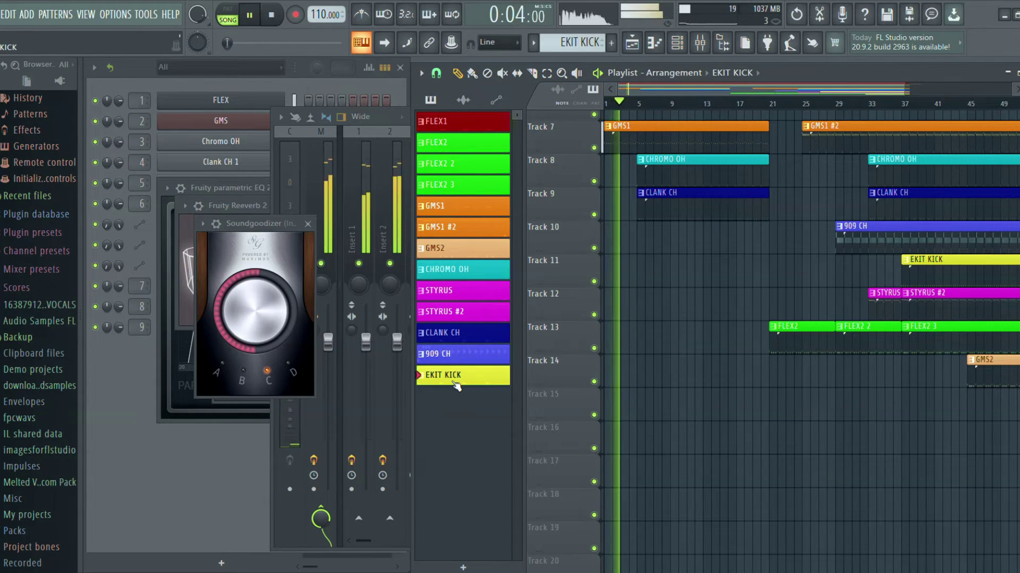
left_click(196, 457)
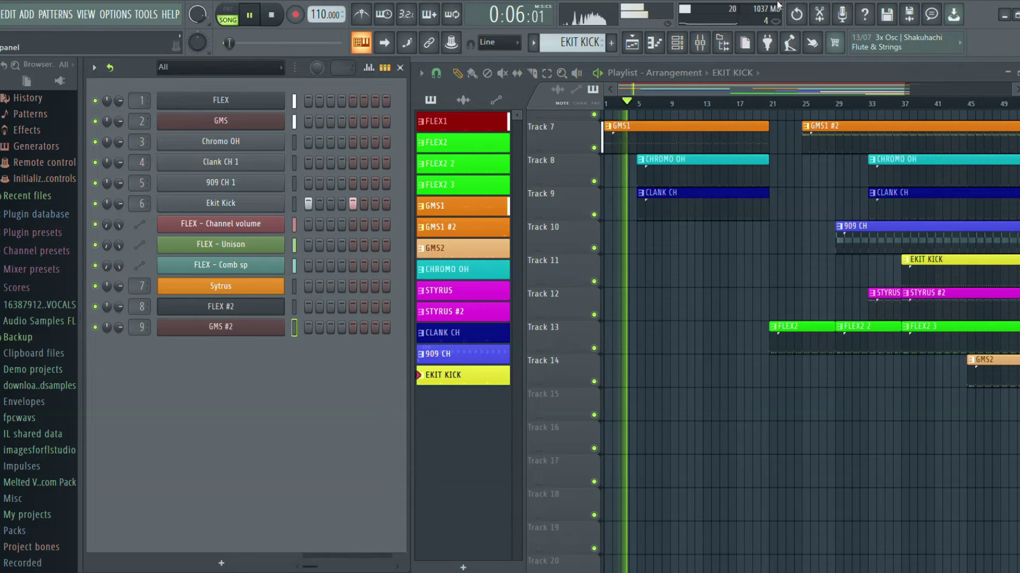
left_click(698, 49)
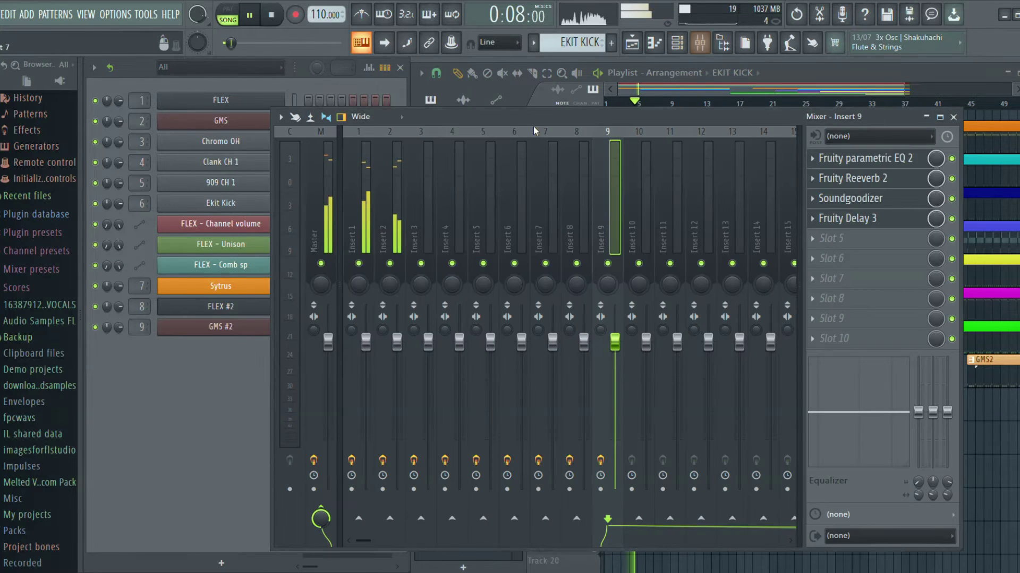
left_click(521, 159)
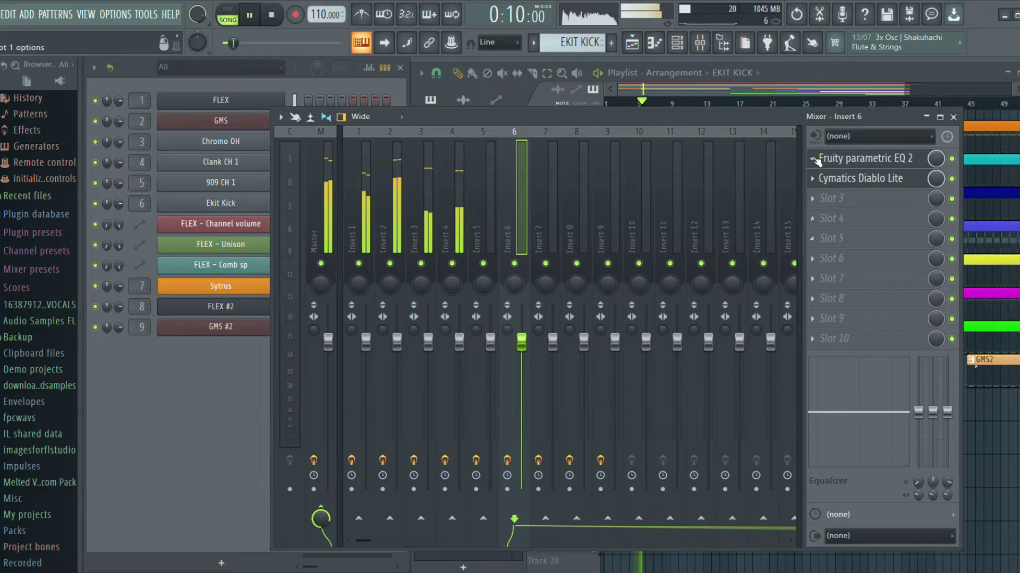
left_click(849, 181)
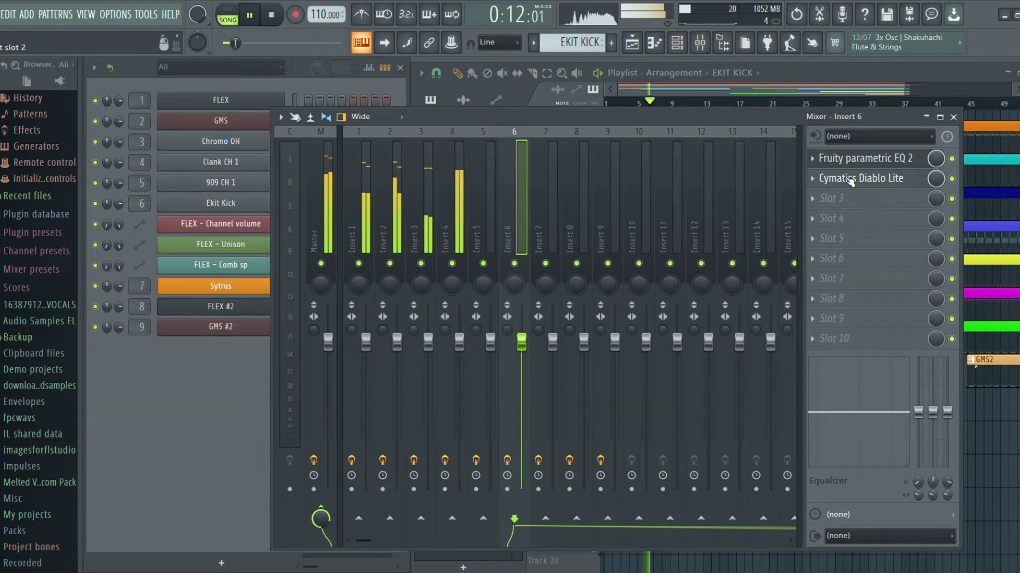
mouse_move(715, 467)
left_click_drag(715, 460, 706, 432)
mouse_move(373, 452)
mouse_move(373, 451)
left_mouse_down()
mouse_move(365, 424)
mouse_move(361, 437)
left_mouse_up()
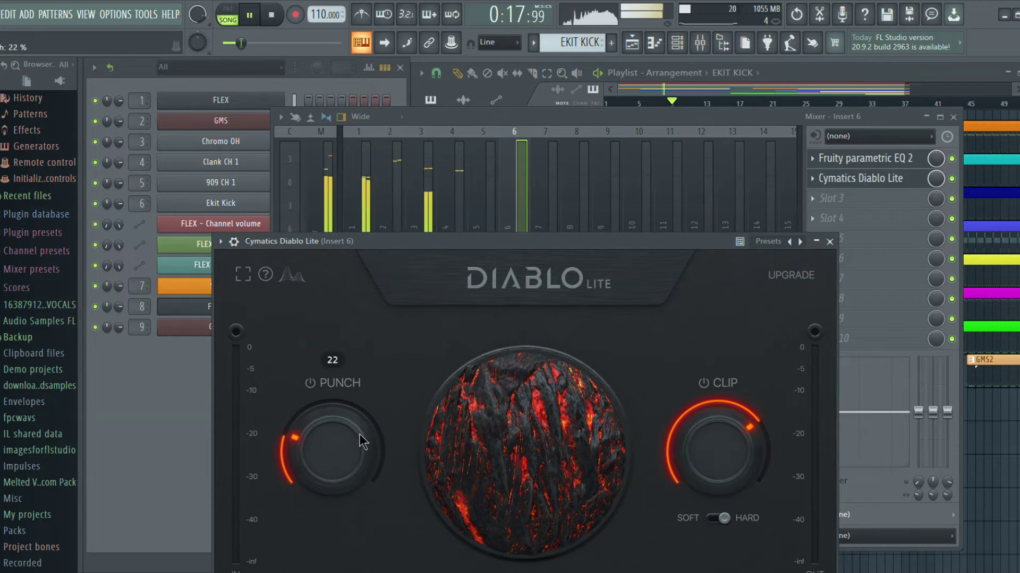
- Check the Fruity parametric EQ 2 curves on insert 6 and insert 1, and close the mixer
left_click(849, 163)
left_click(849, 163)
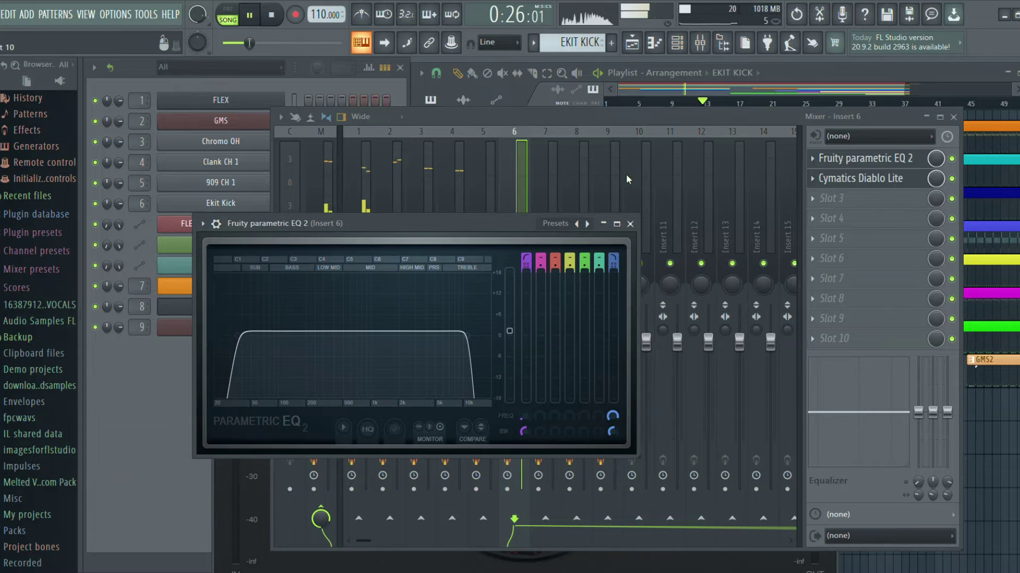
left_click(365, 175)
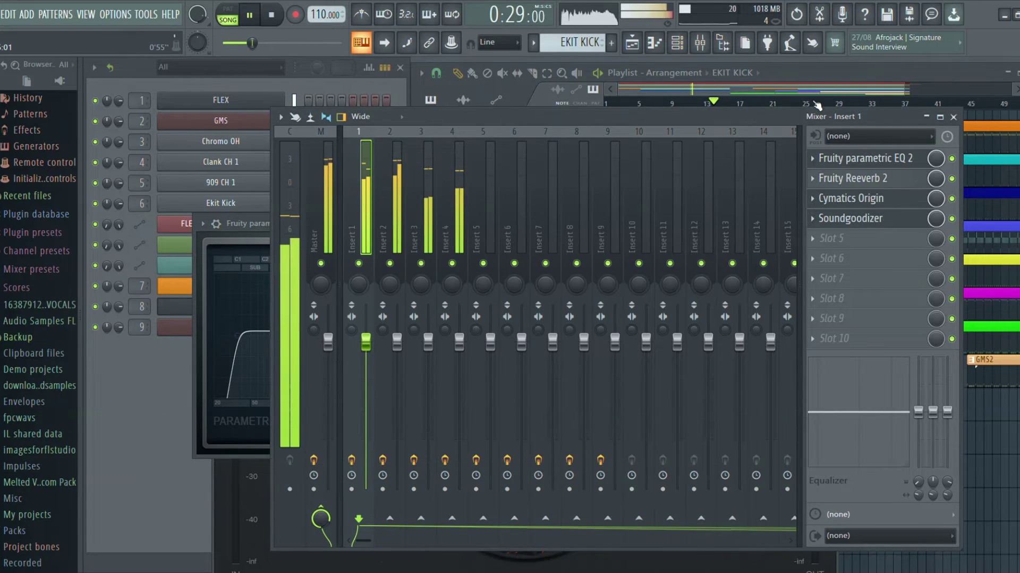
left_click(866, 157)
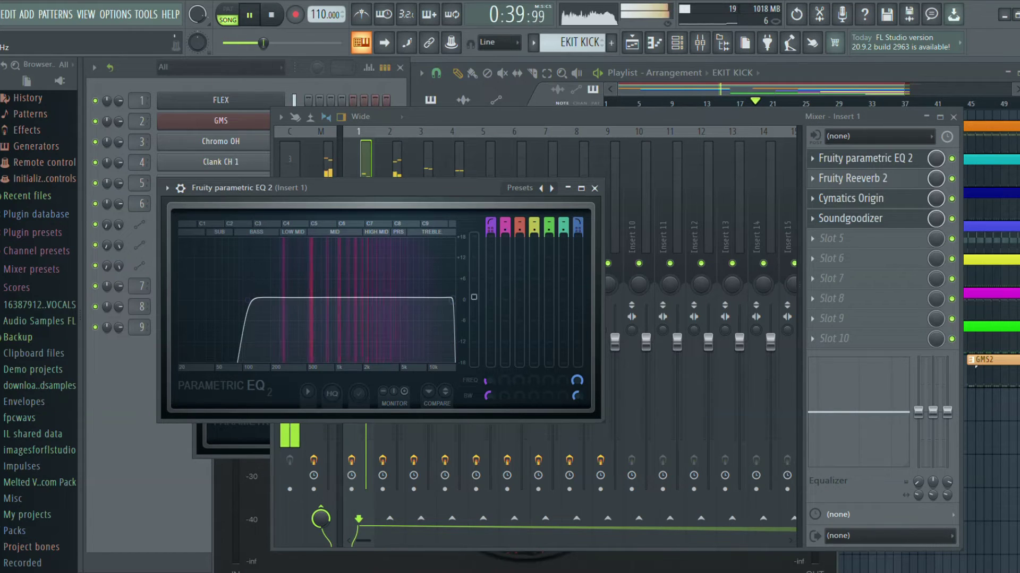
left_click(594, 188)
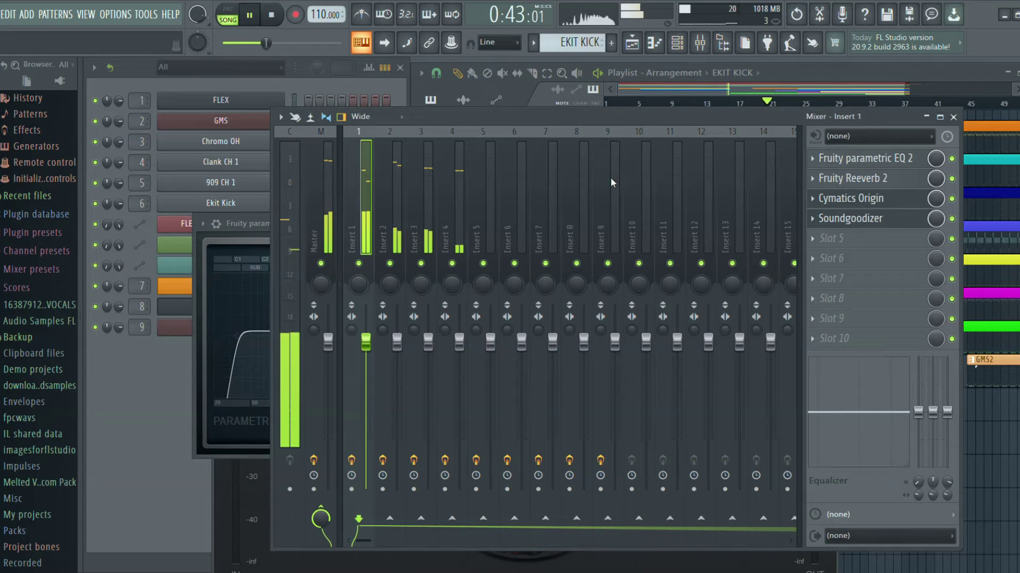
left_click(954, 117)
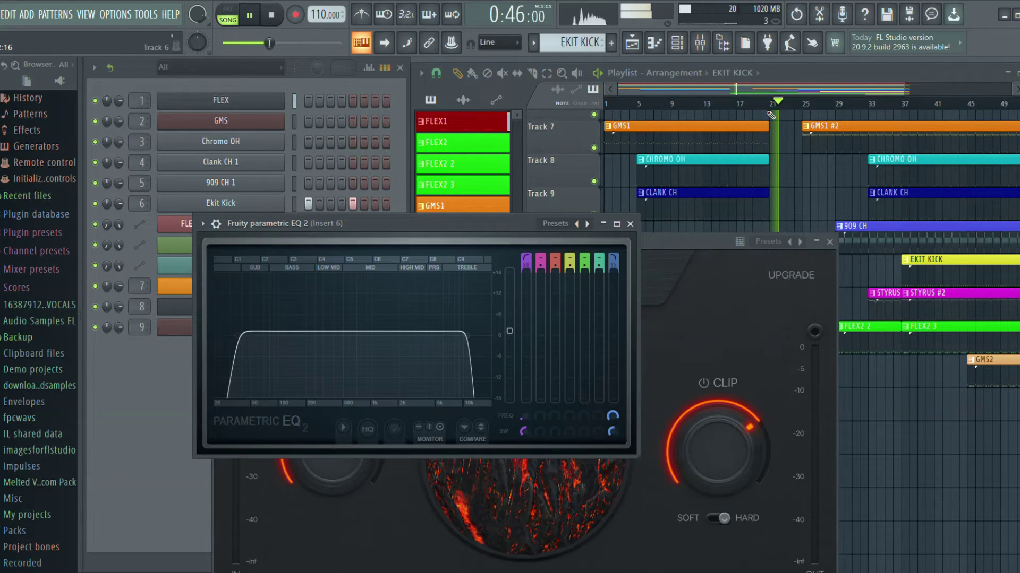
- Zoom the playlist out to view the whole arrangement from Track 1 to Track 14
left_click(789, 69)
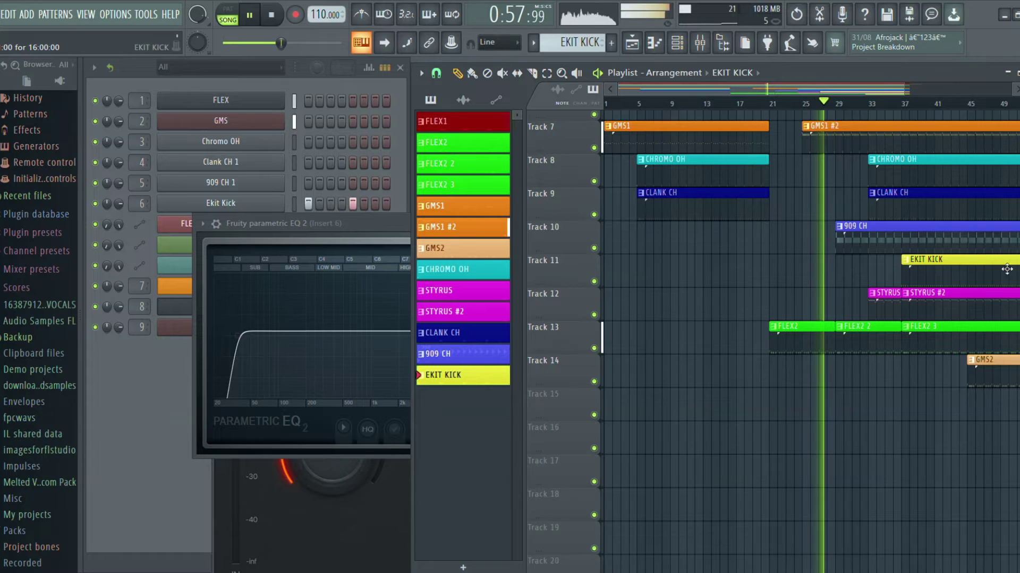
left_click(561, 72)
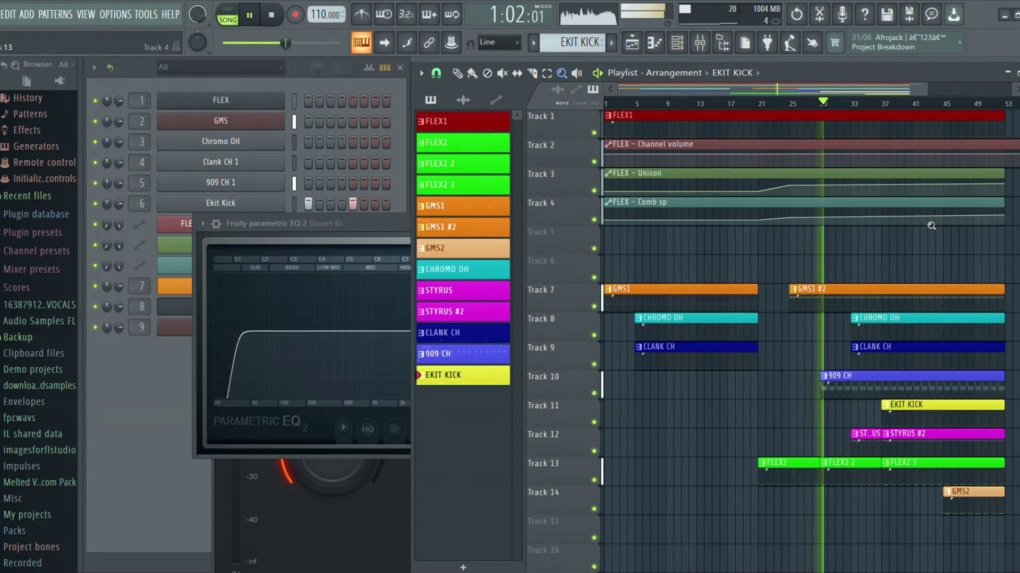
right_click(867, 225)
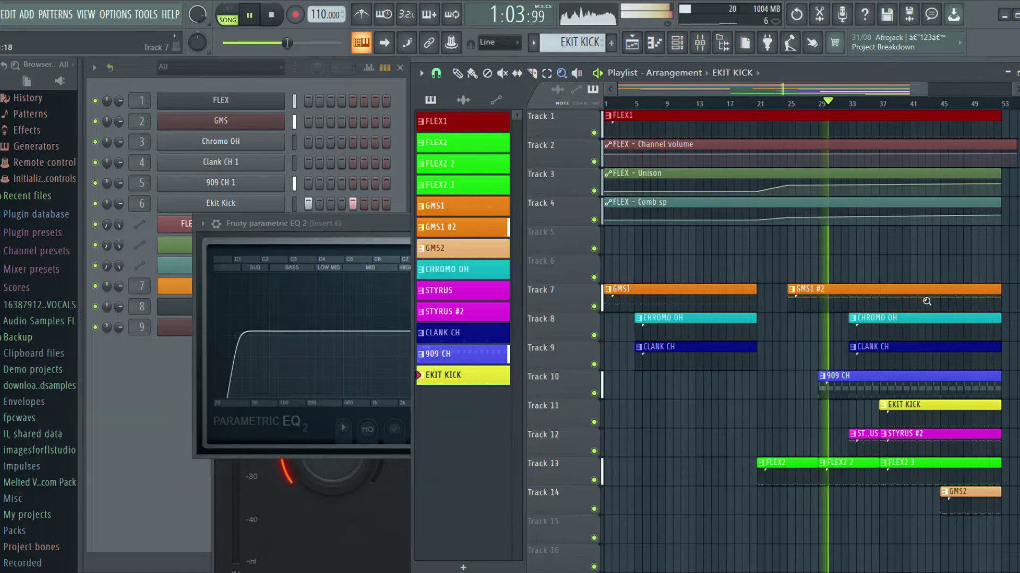
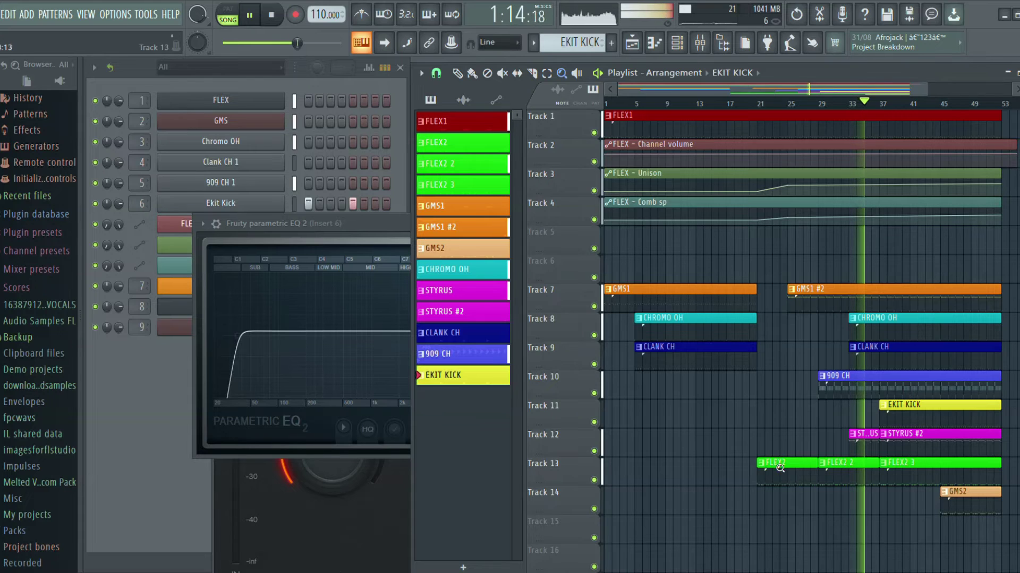
- For the FLEX2 pattern, turn off Fruity Delay 3's feedback filter on insert 8, raise its smoothing and set the feedback level to 47.9%
left_click(439, 149)
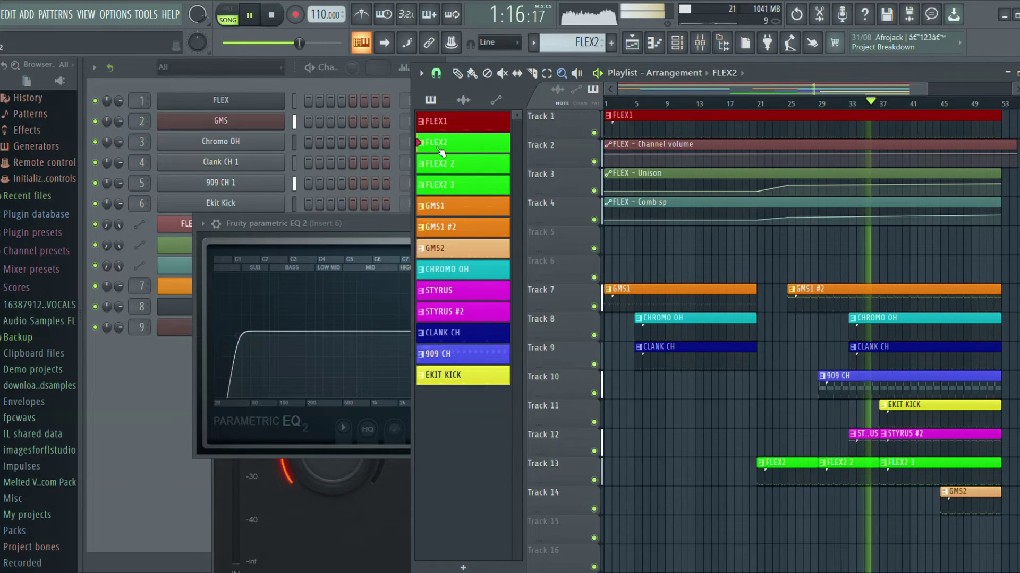
left_click(140, 451)
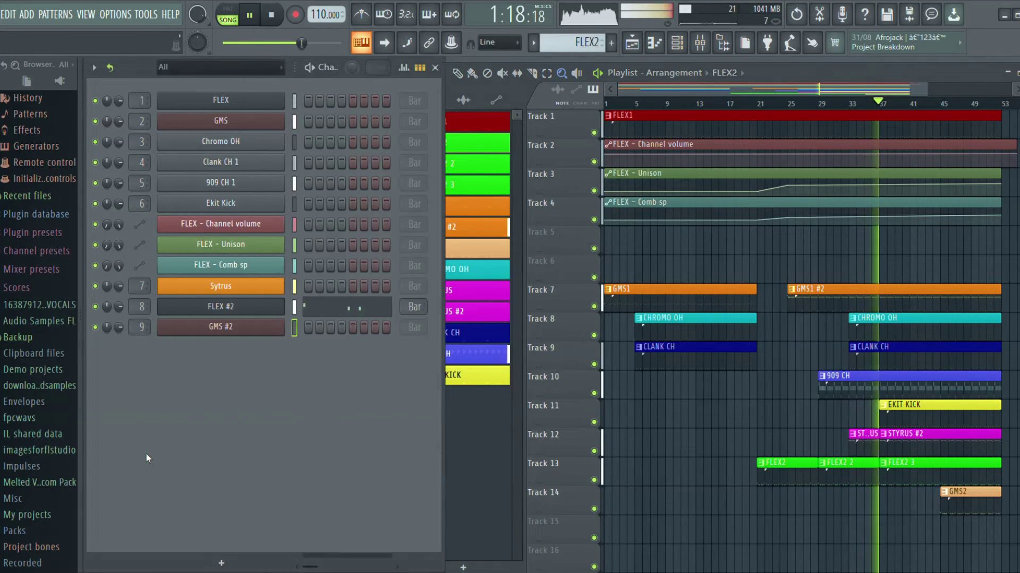
left_click(700, 43)
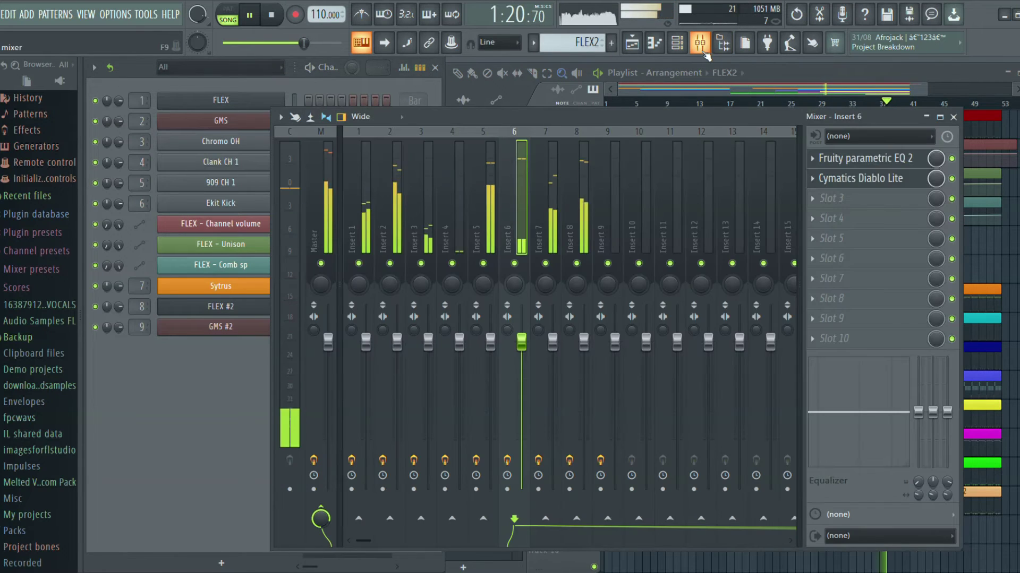
left_click(579, 170)
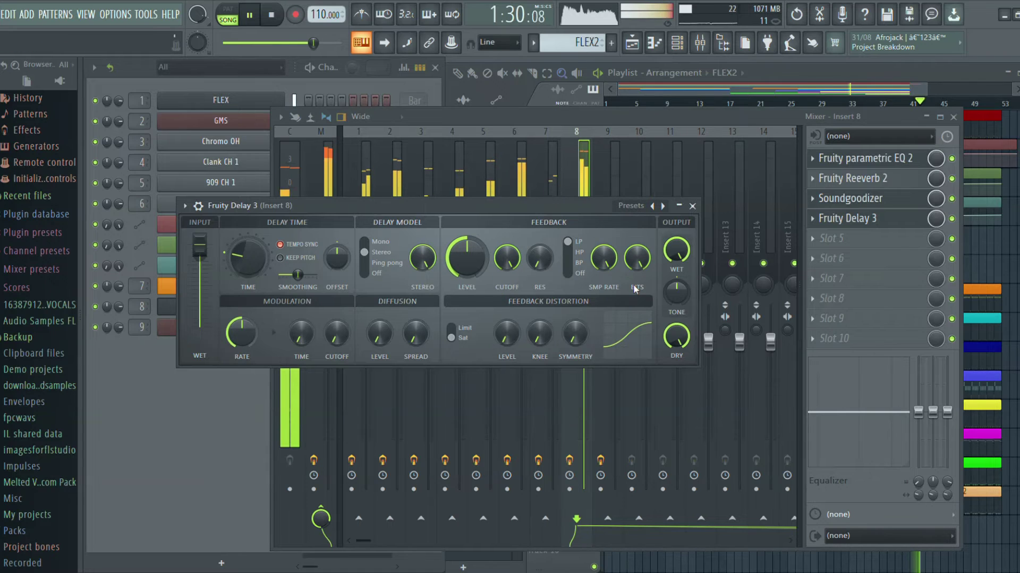
left_click(579, 274)
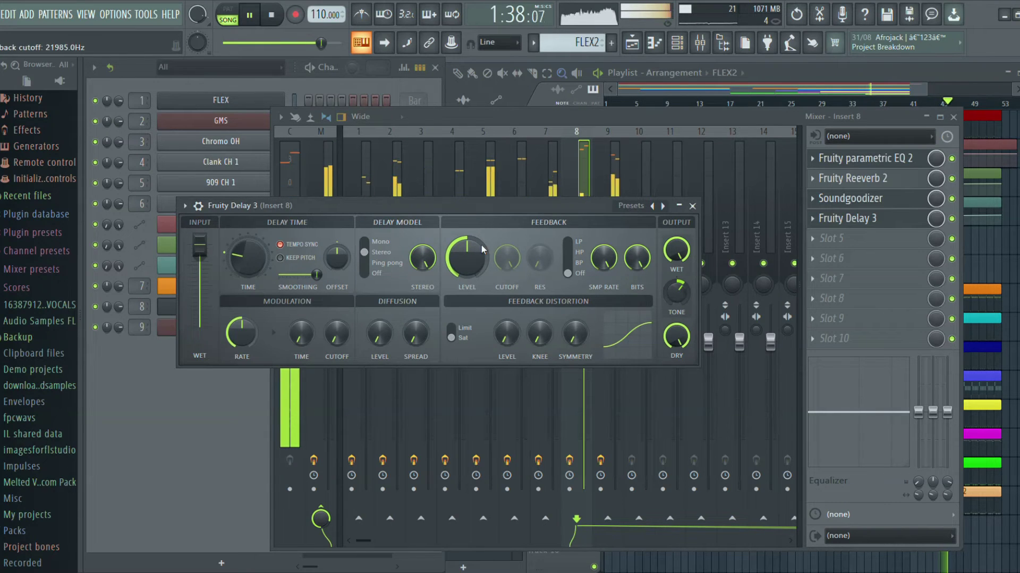
left_click_drag(466, 258, 466, 266)
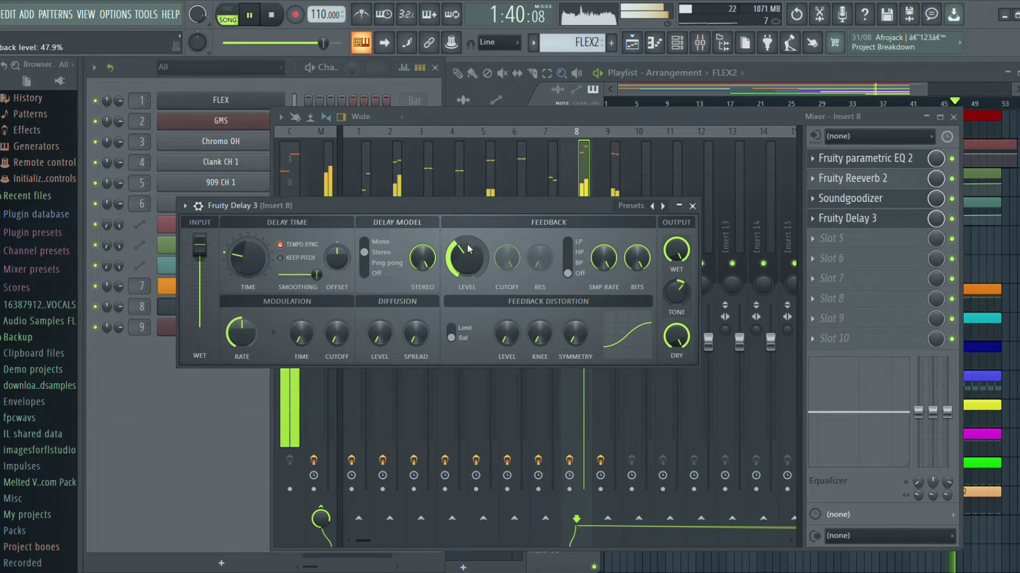
left_click(953, 117)
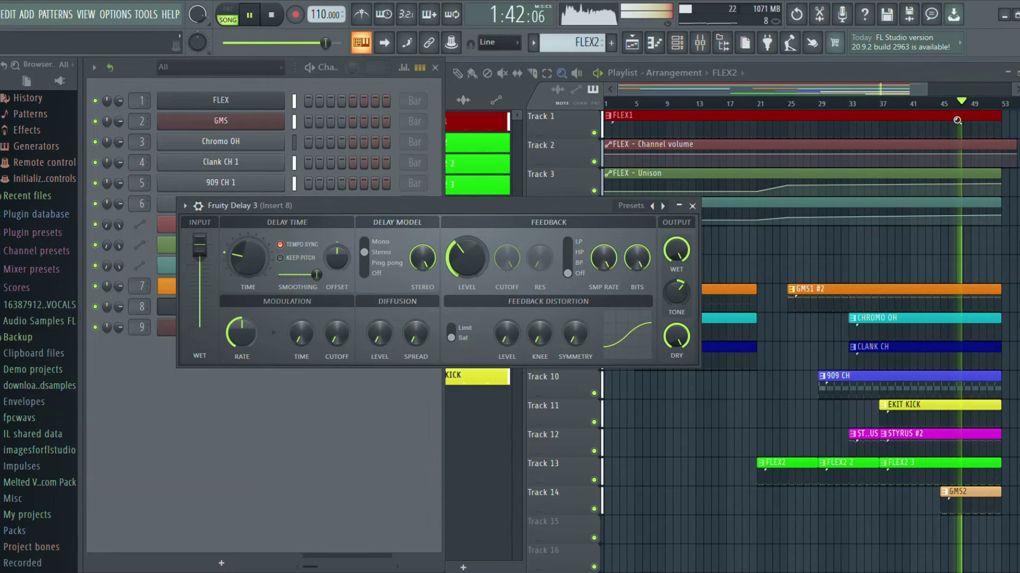
- Audition the Leads & Synths presets Classic Detune TE, Clown Pop TE and Cosmic Seans LS on GMS #2
left_click(312, 485)
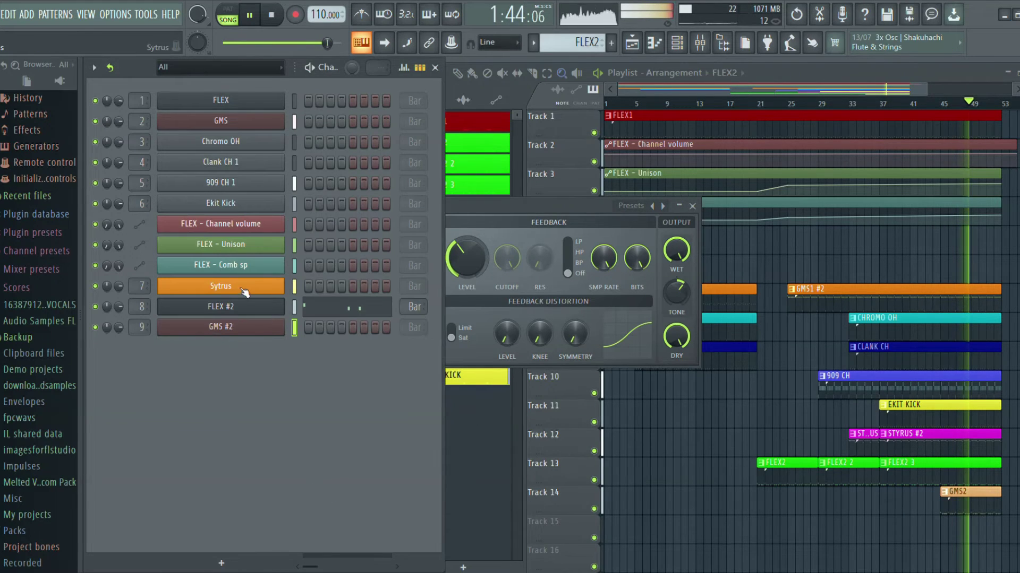
left_click(218, 327)
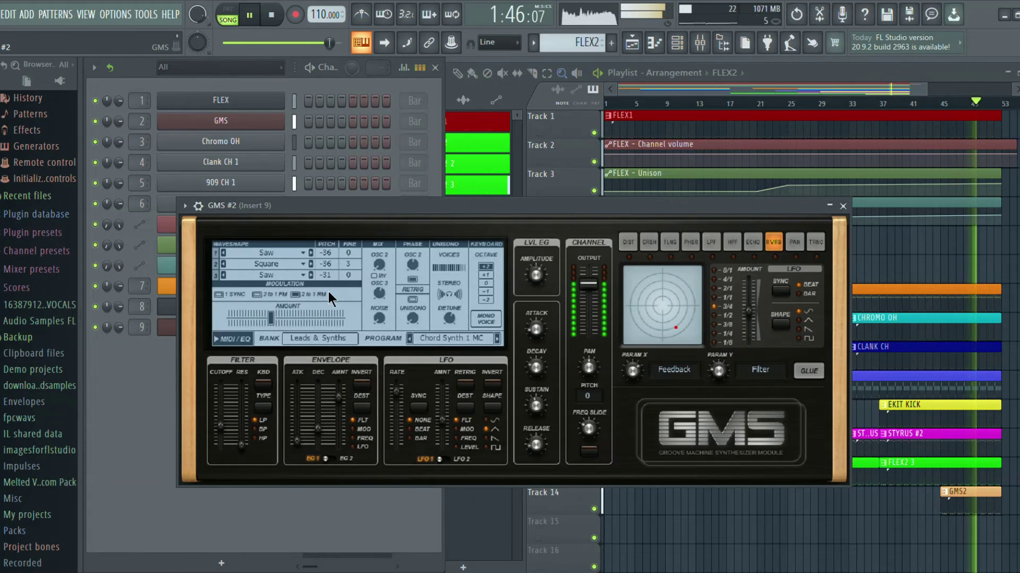
left_click(460, 342)
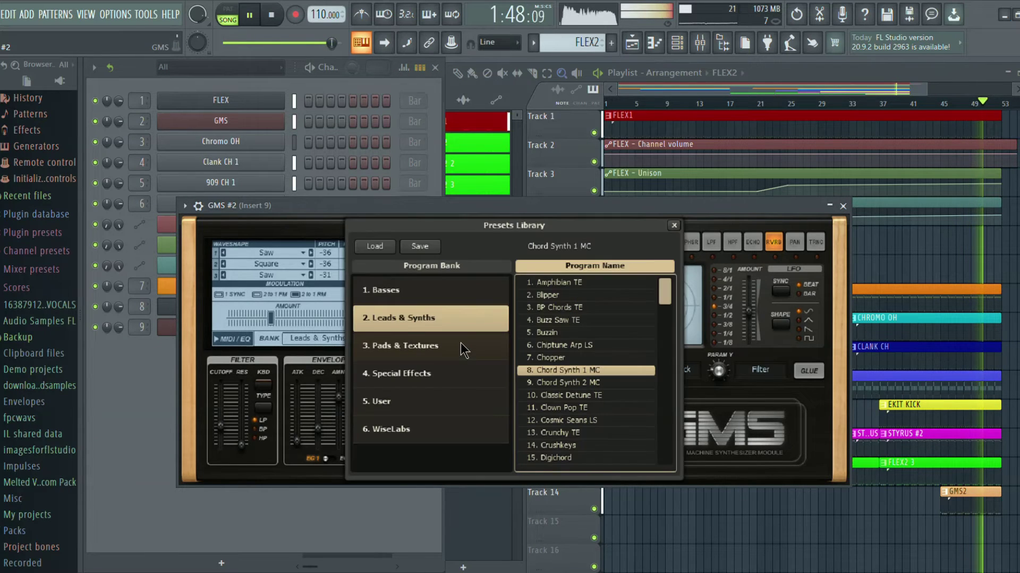
left_click(547, 397)
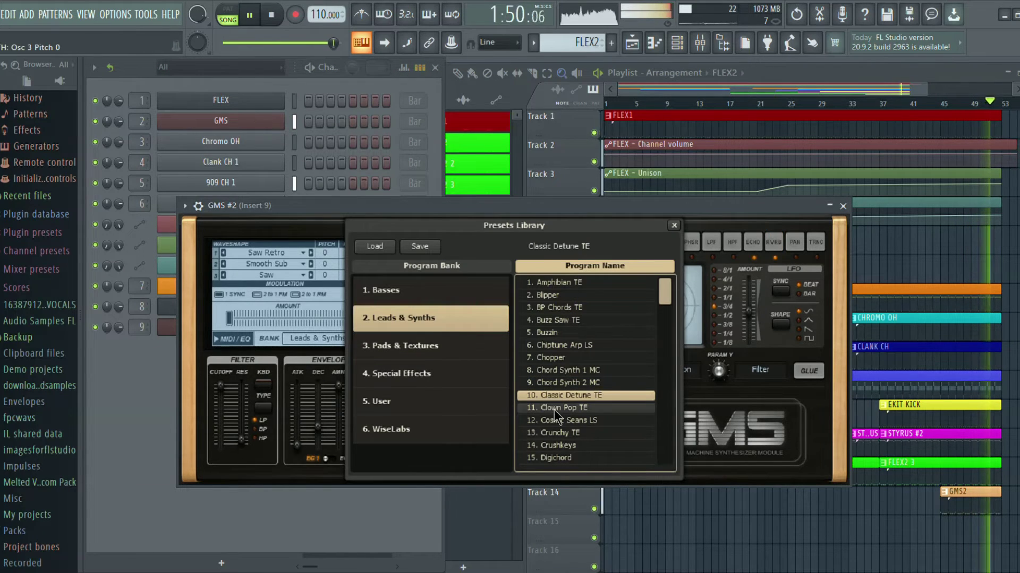
left_click(553, 409)
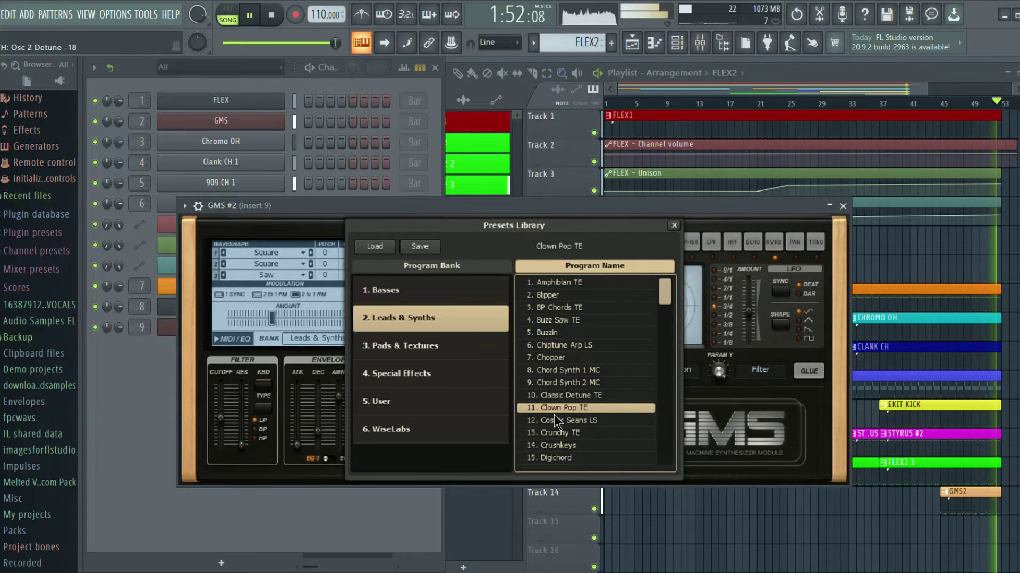
left_click(554, 418)
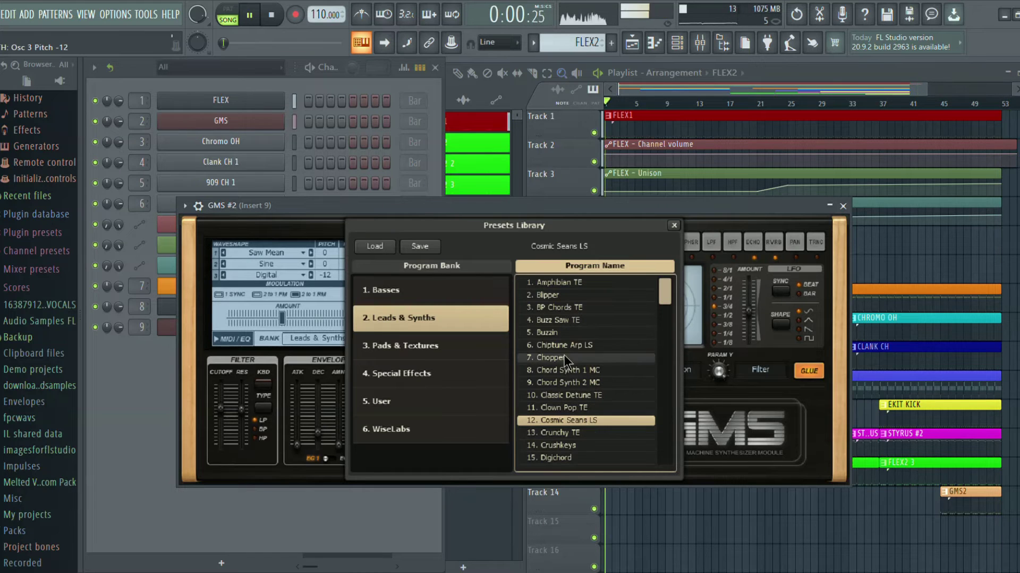
- In pattern playback mode, audition Crunchy TE, Crushkeys and Digichord, and load the Dirty Horse TE preset on GMS #2
left_click(227, 9)
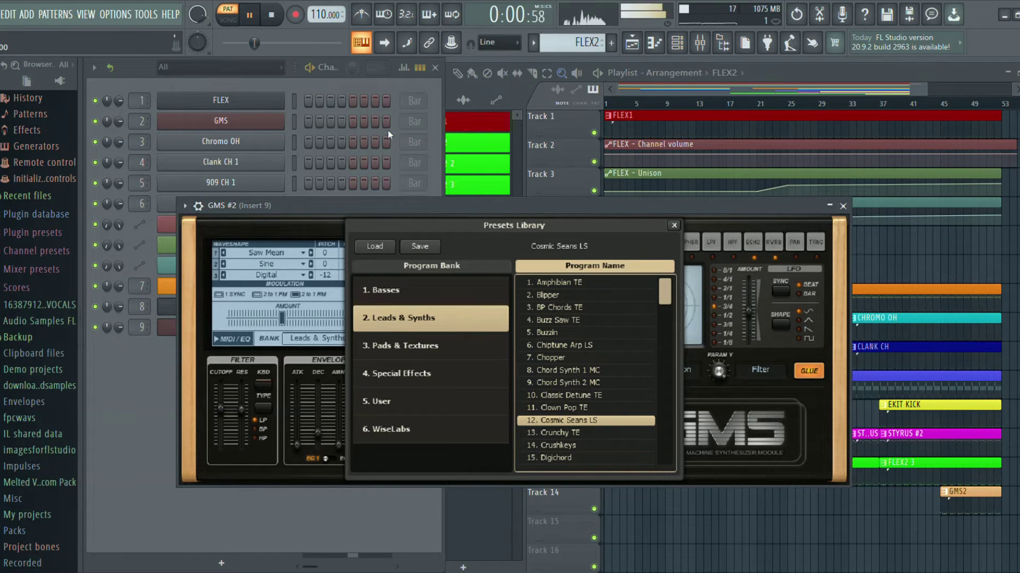
left_click(565, 429)
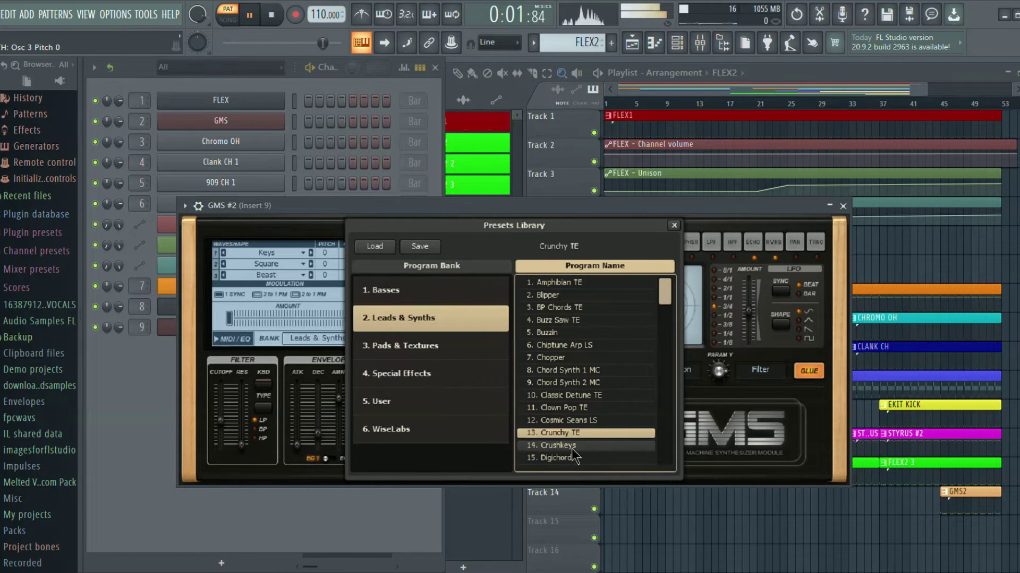
left_click(571, 449)
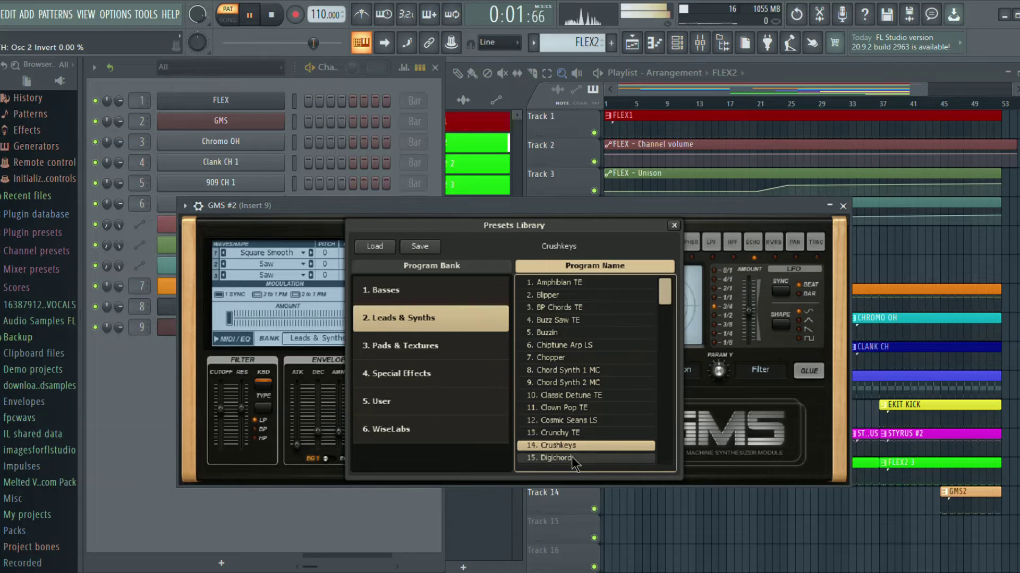
left_click(572, 457)
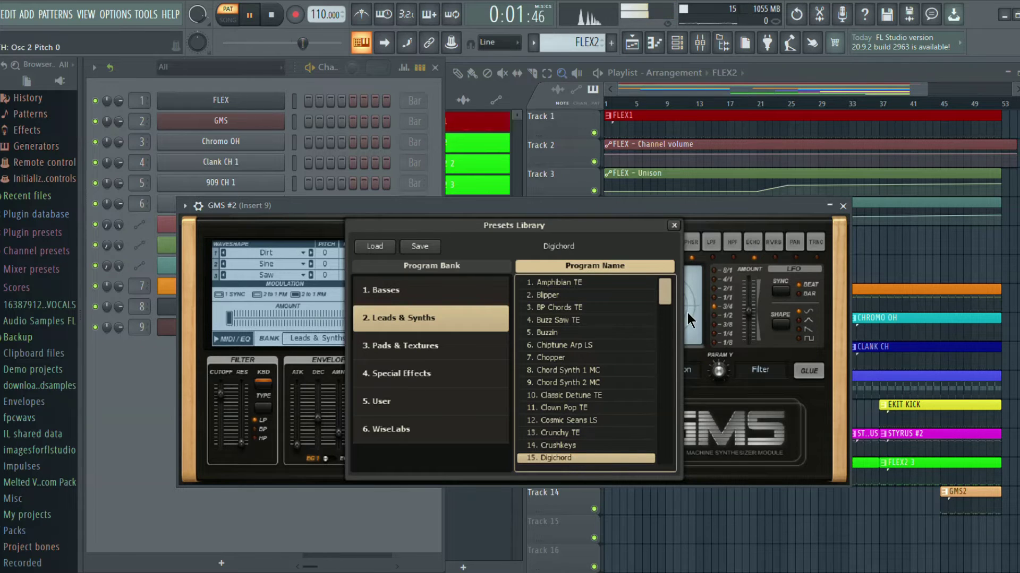
left_click_drag(667, 291, 669, 313)
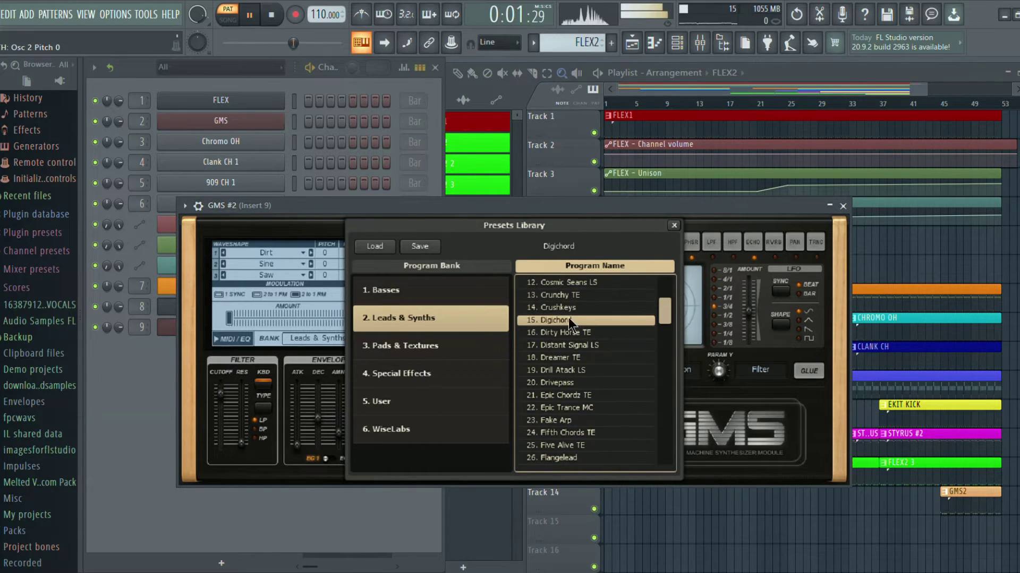
double_click(551, 331)
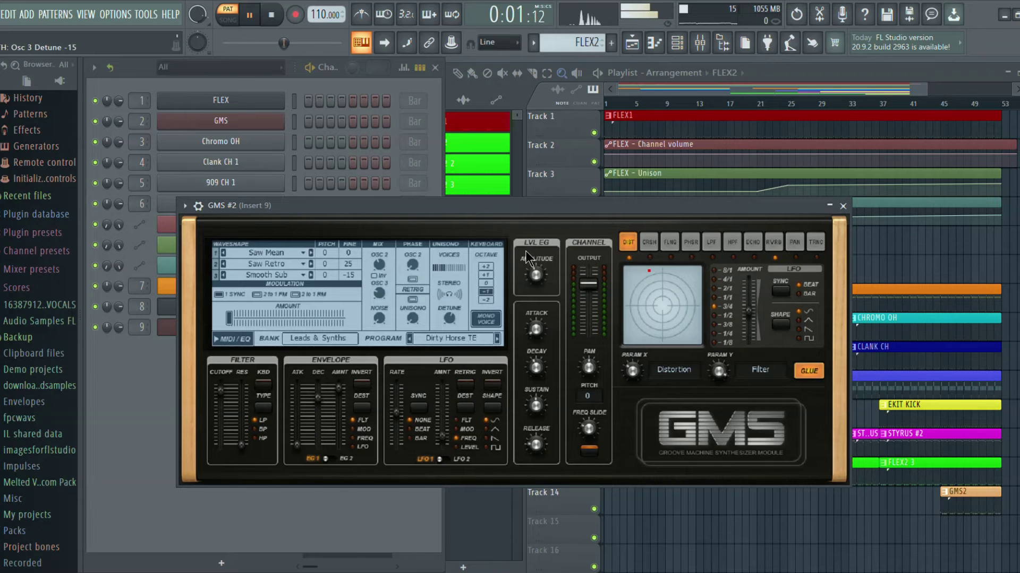
- Select the GMS2 pattern from its clip on Track 14 and bring the GMS #2 synthesizer back up
left_click_drag(517, 208, 647, 138)
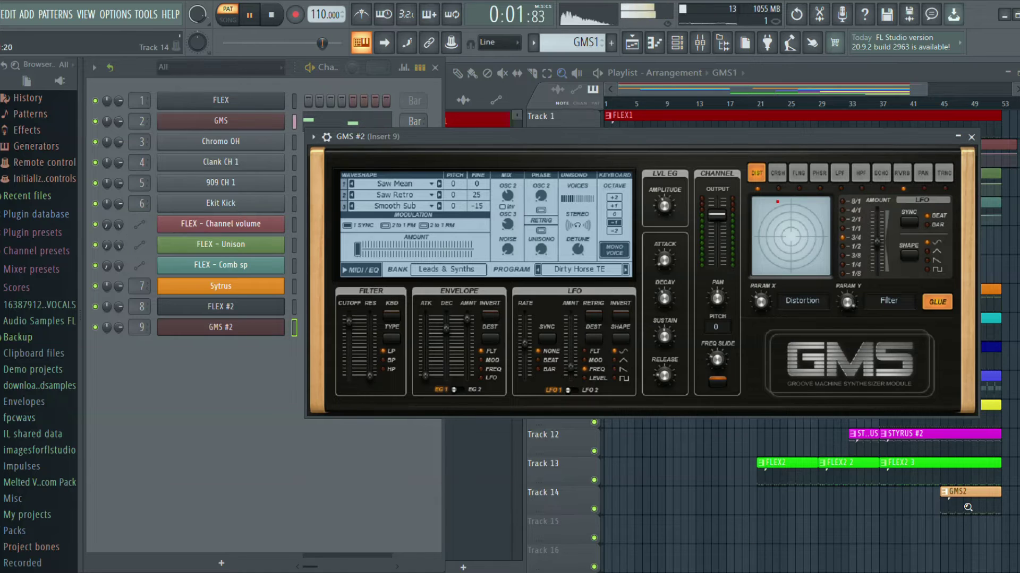
left_click(473, 103)
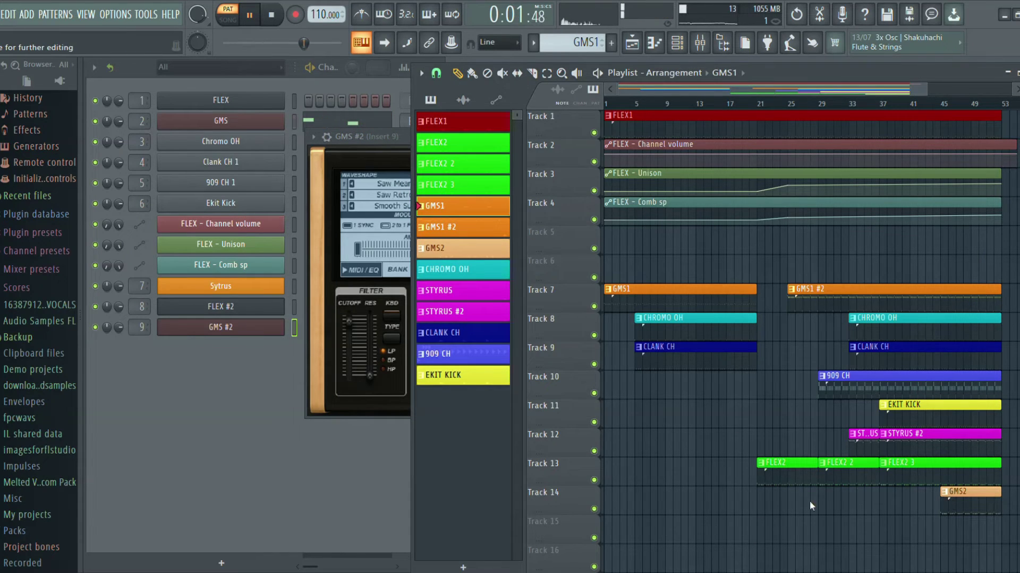
left_click(985, 512)
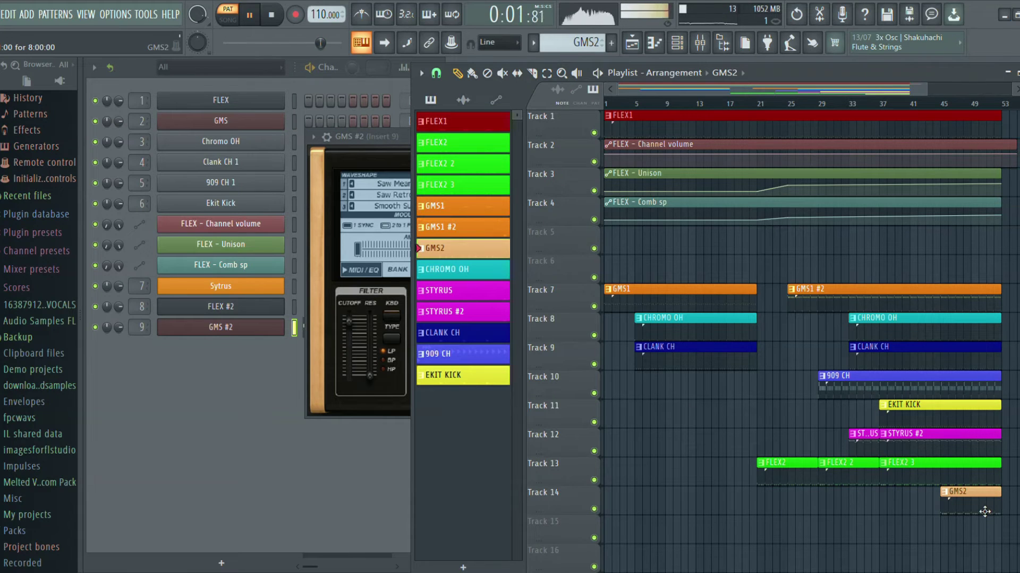
left_click(253, 497)
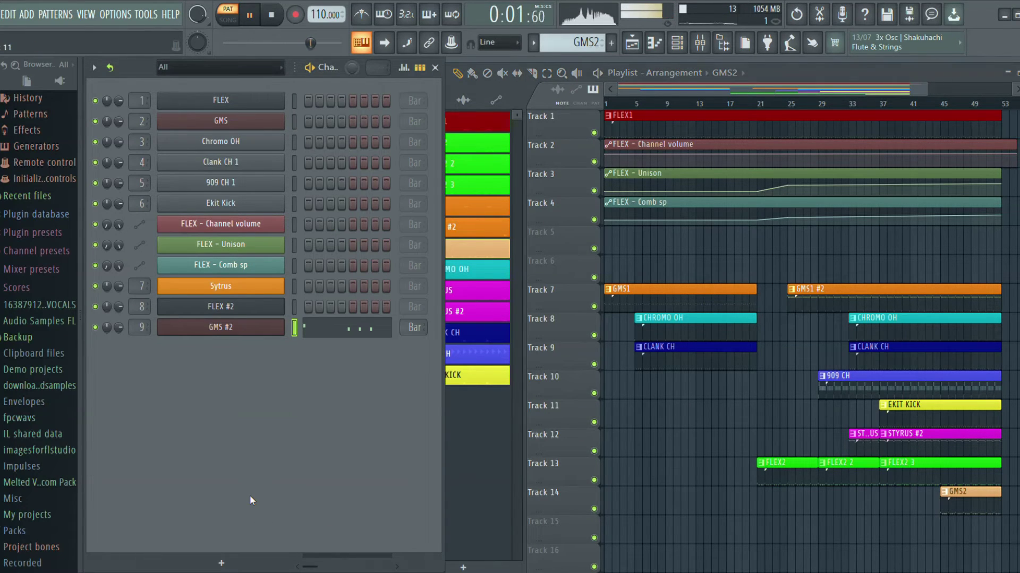
left_click(243, 330)
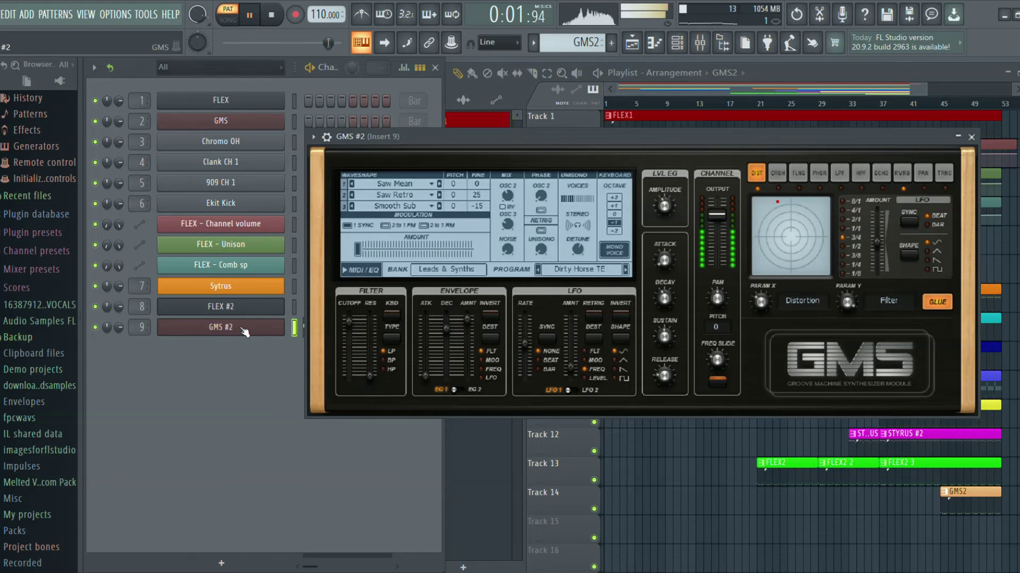
- Compare the Distant Signal LS and Drill Atack LS presets on GMS #2 and settle on Distant Signal LS
left_click(588, 271)
left_click(689, 278)
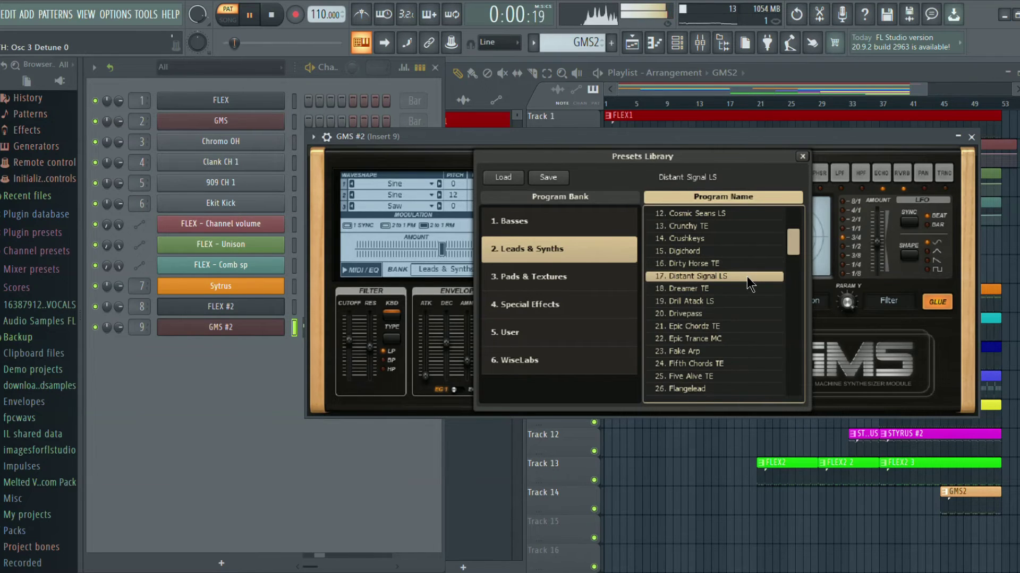
left_click(743, 300)
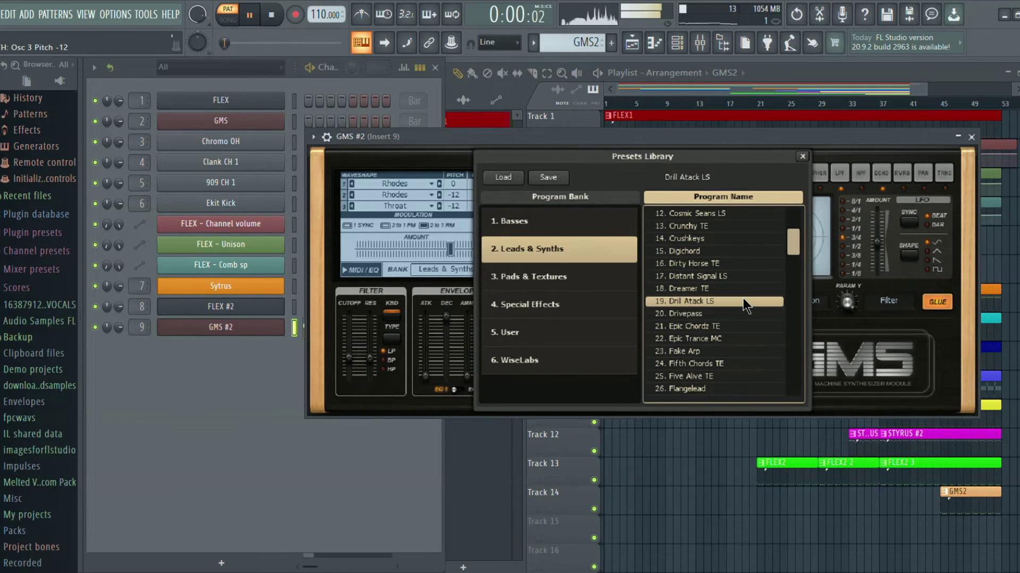
left_click(717, 276)
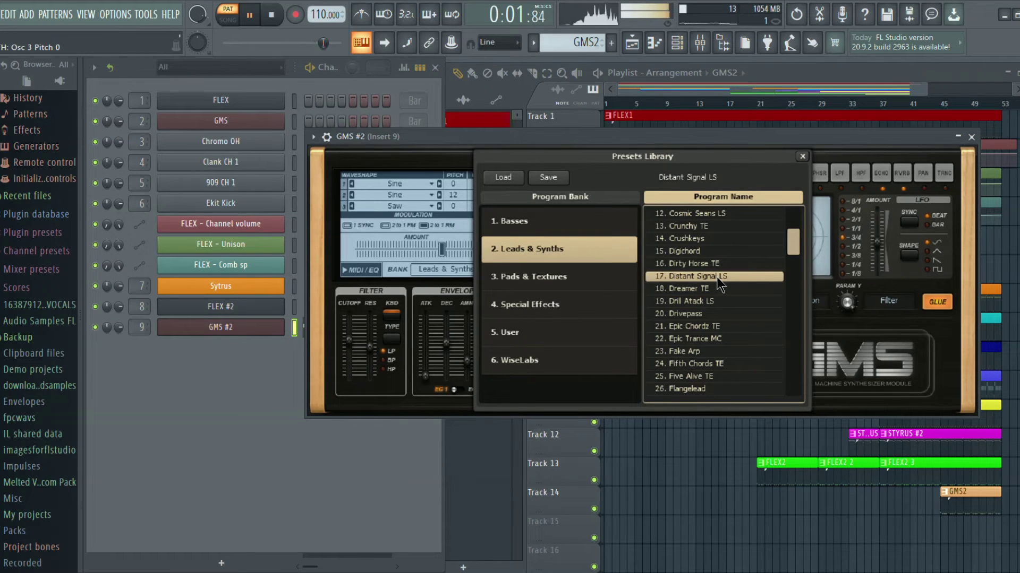
- Check the reverb and echo effect settings of GMS #2 and close the synthesizer
left_click(878, 172)
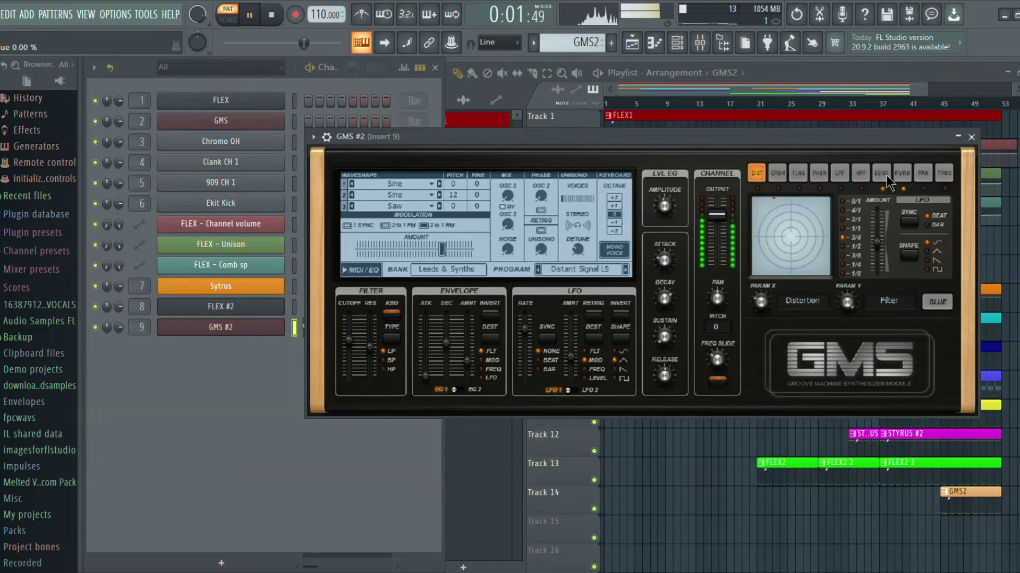
left_click(903, 173)
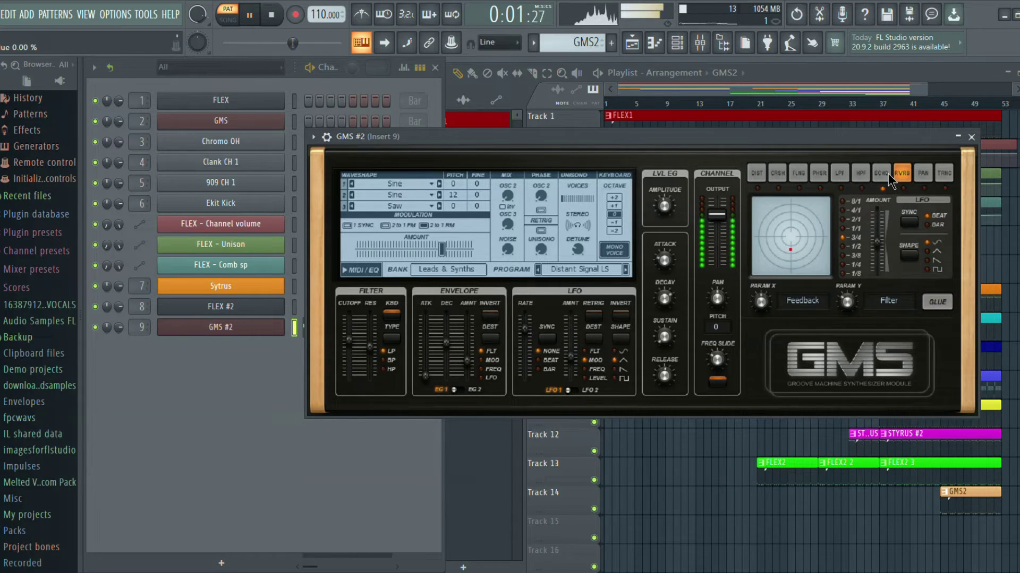
left_click(887, 174)
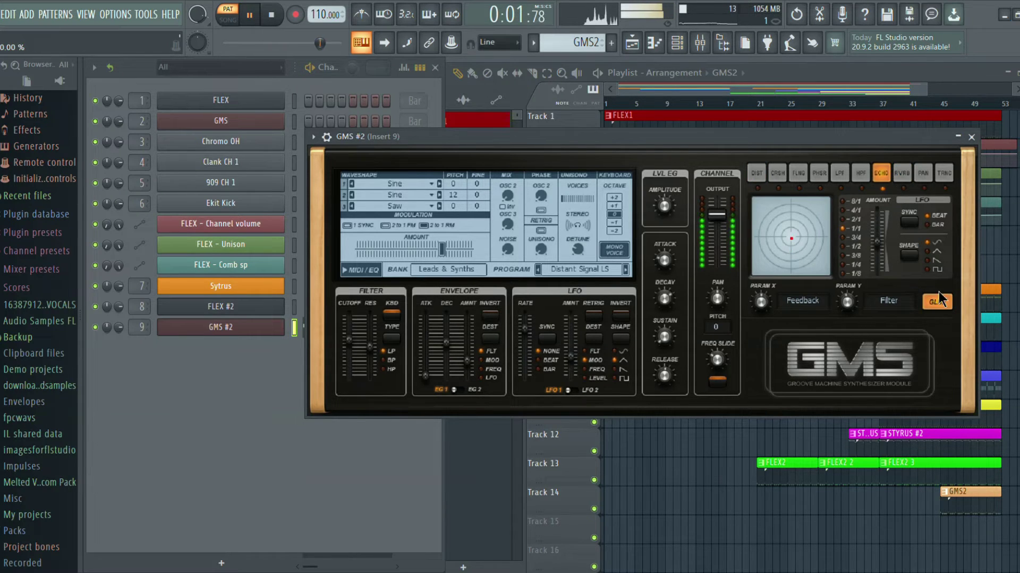
left_click(971, 137)
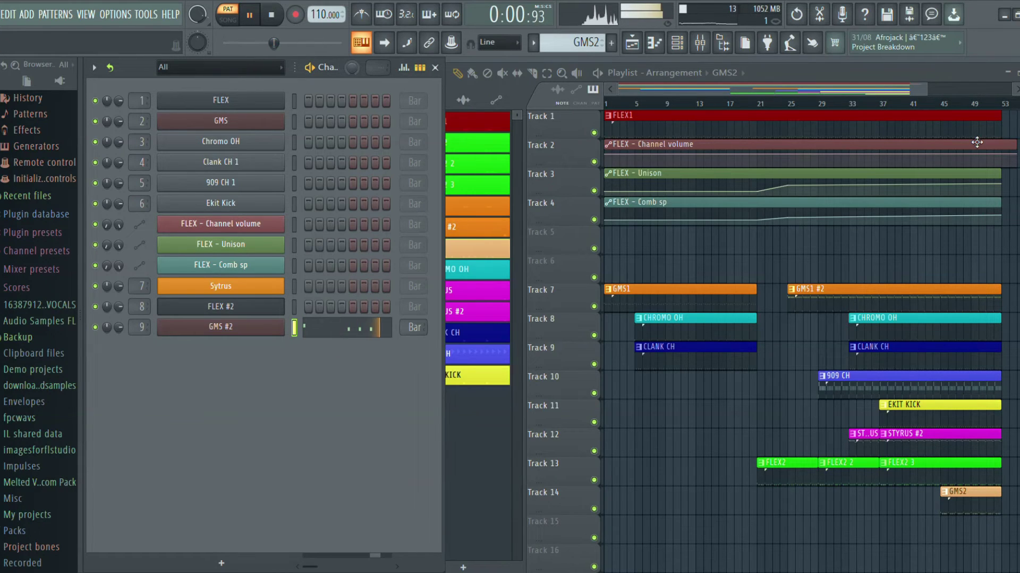
- In song mode, delete the FLEX2 clip starting at bar 21 and extend the EKIT KICK clip on Track 11 to start at bar 33
left_click(227, 20)
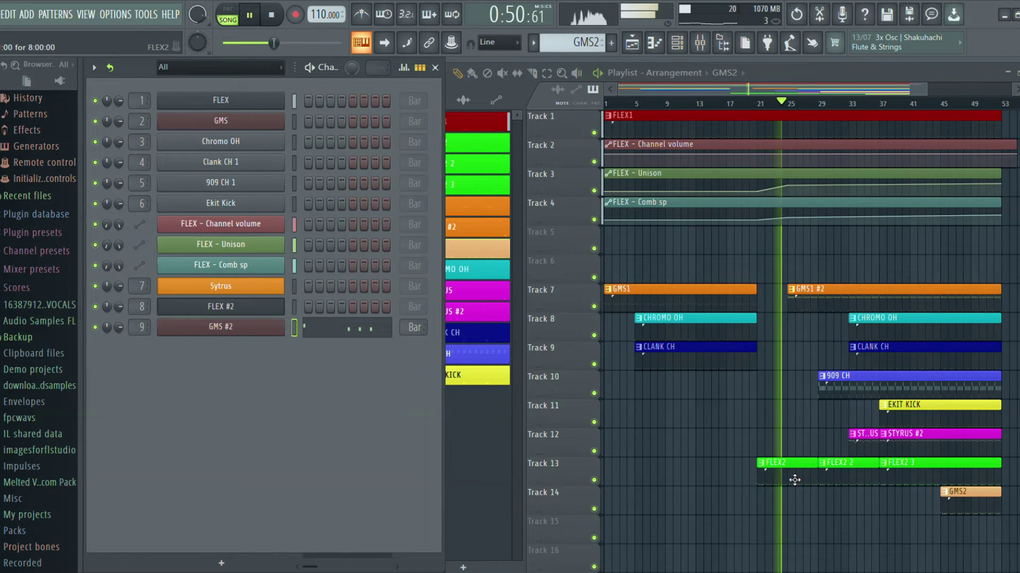
left_click_drag(794, 481, 835, 517)
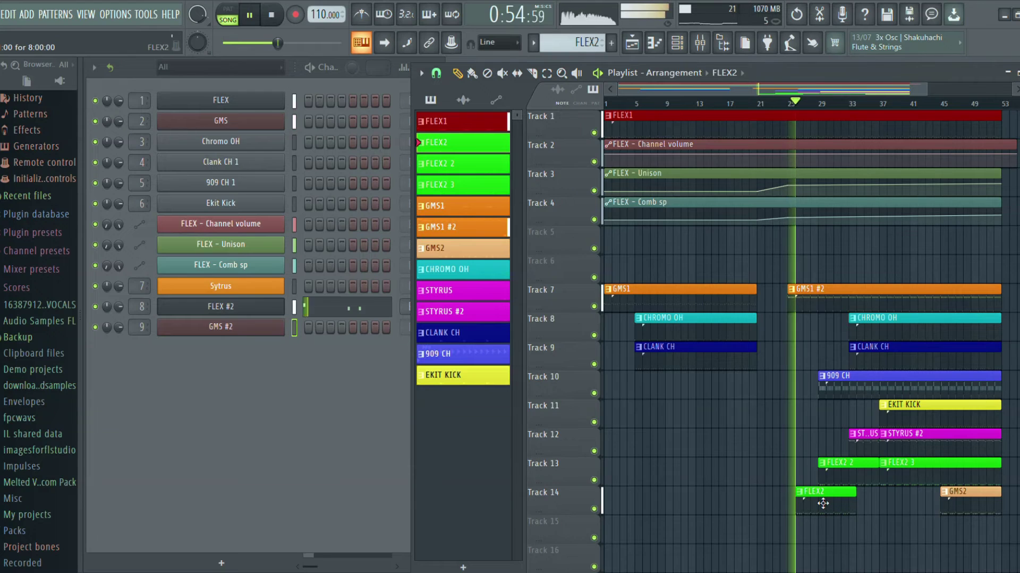
right_click(821, 499)
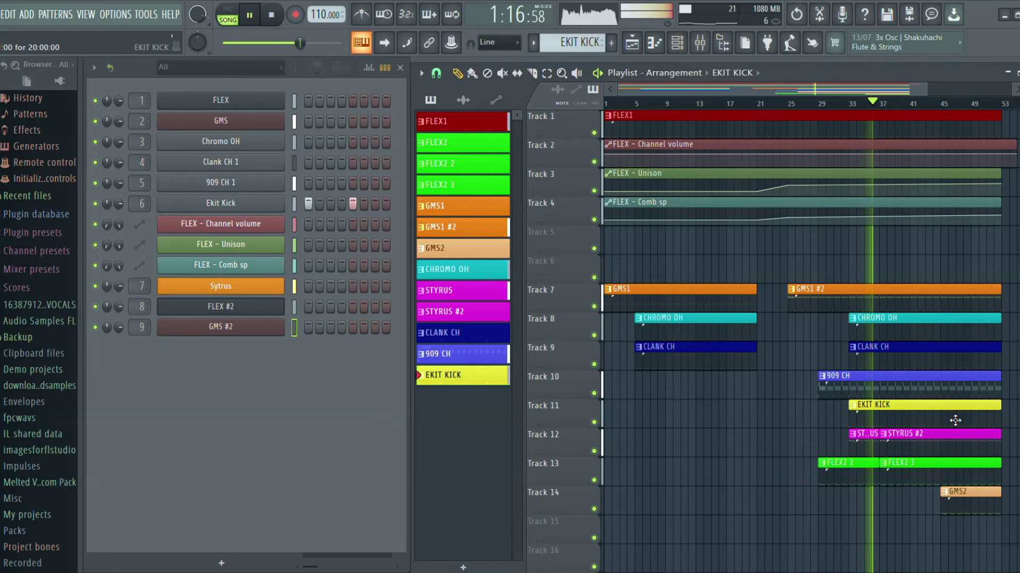
left_click_drag(954, 420, 957, 420)
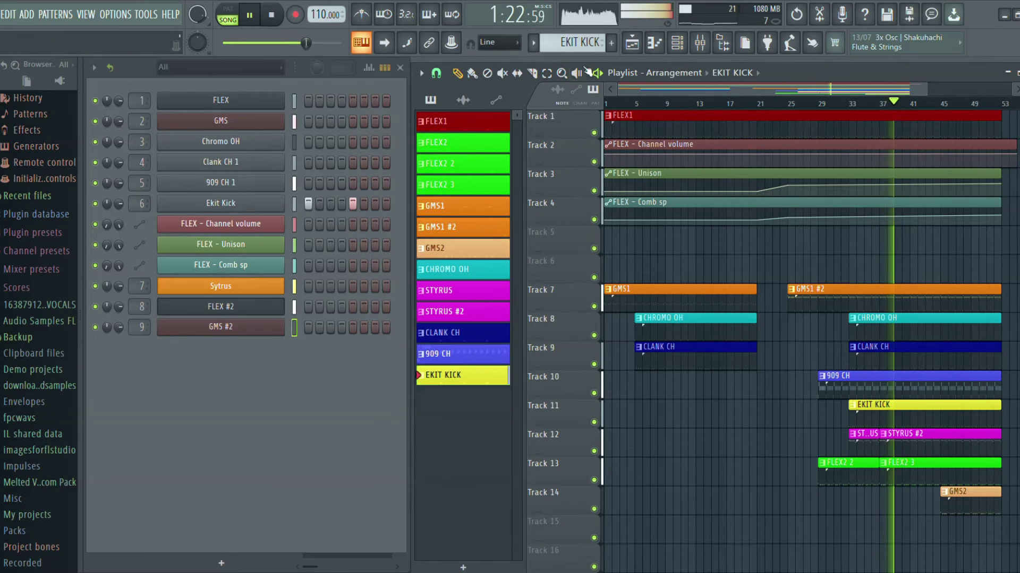
- Try shifting the EKIT KICK clip on Track 11 slightly earlier in the playlist and move it back to bar 33
left_click_drag(821, 361, 1015, 568)
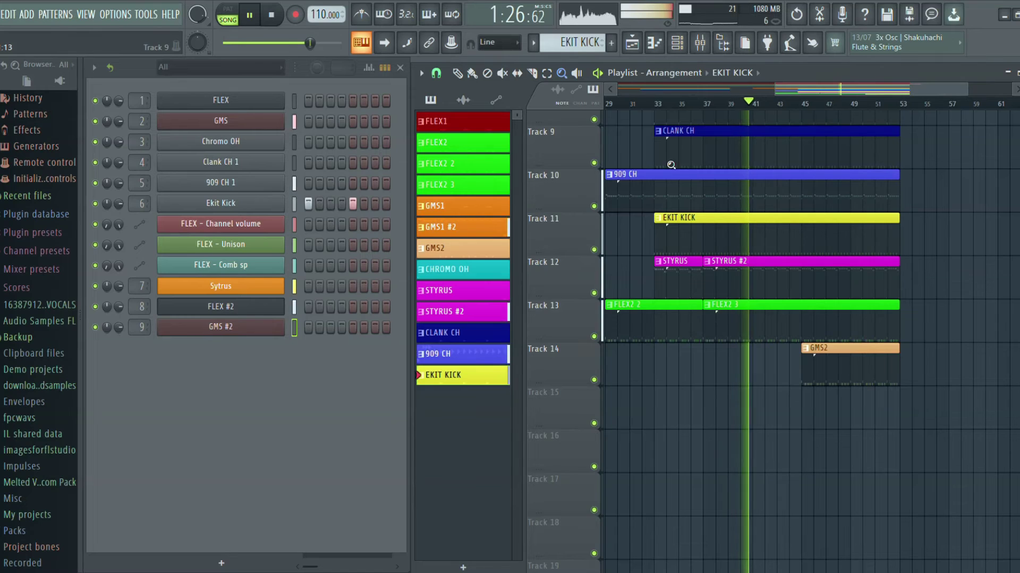
left_click_drag(623, 213, 967, 353)
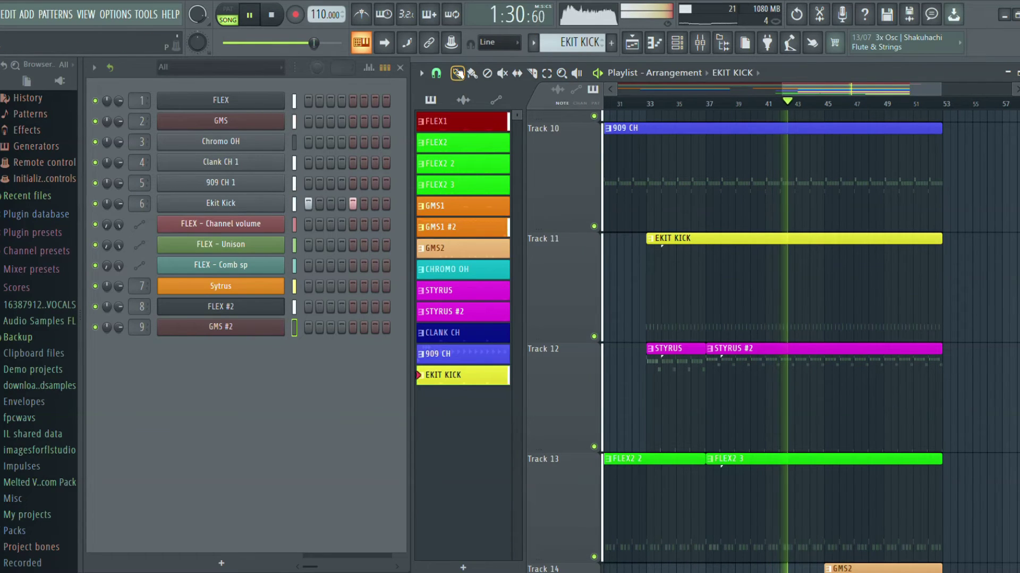
left_click_drag(733, 314, 726, 314)
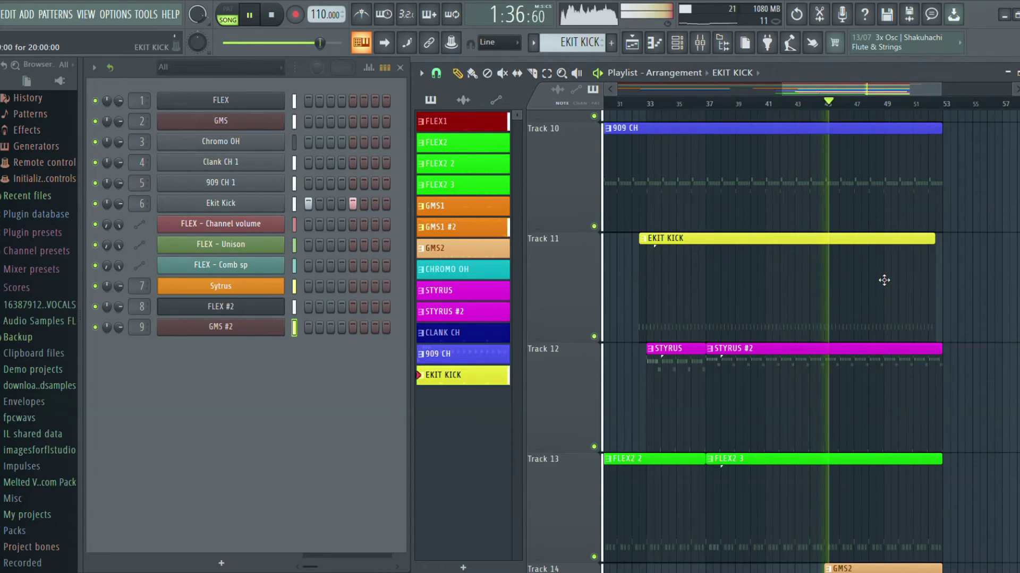
left_click_drag(884, 280, 890, 281)
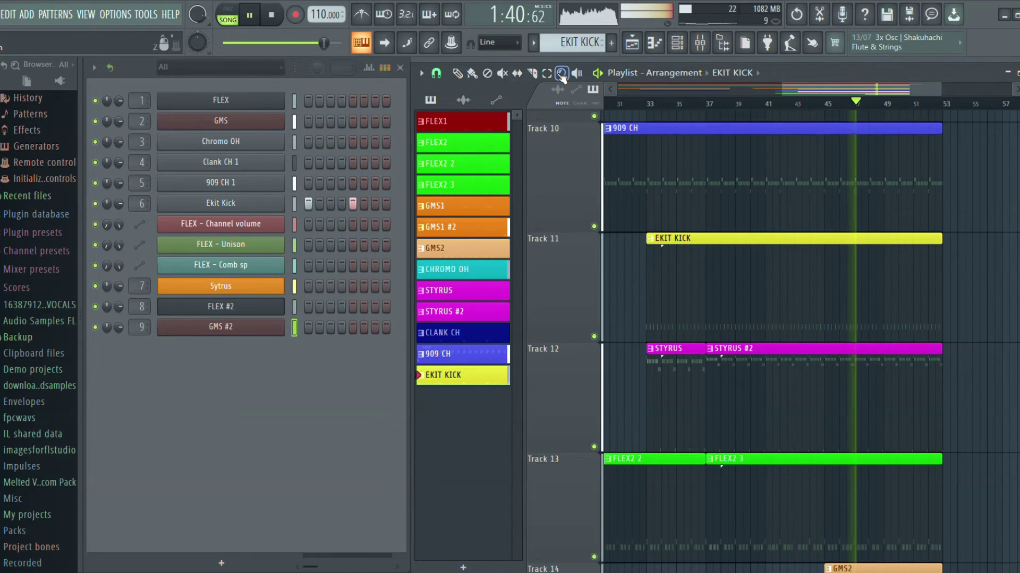
left_click_drag(644, 308, 660, 312)
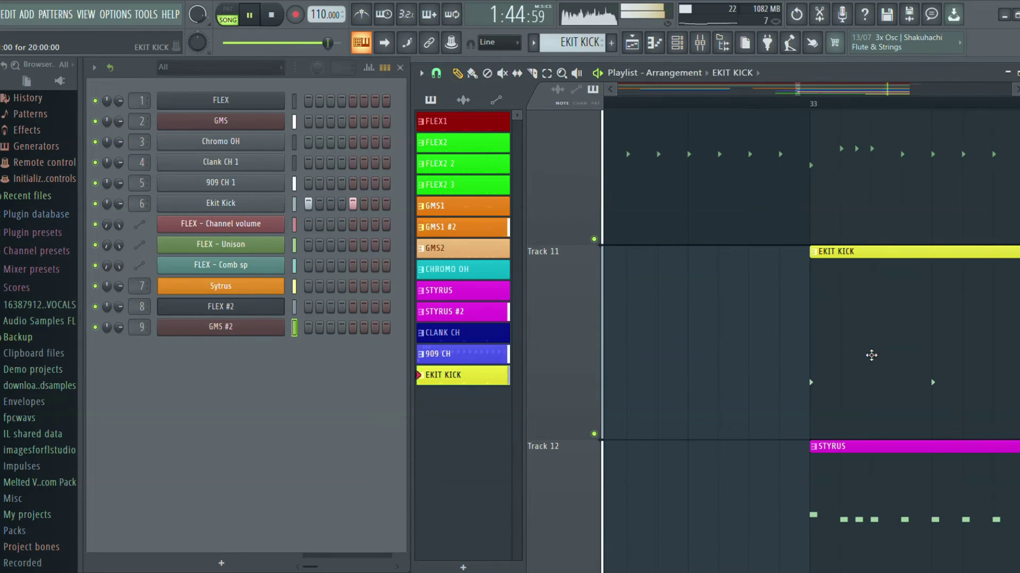
left_click_drag(872, 355, 825, 353)
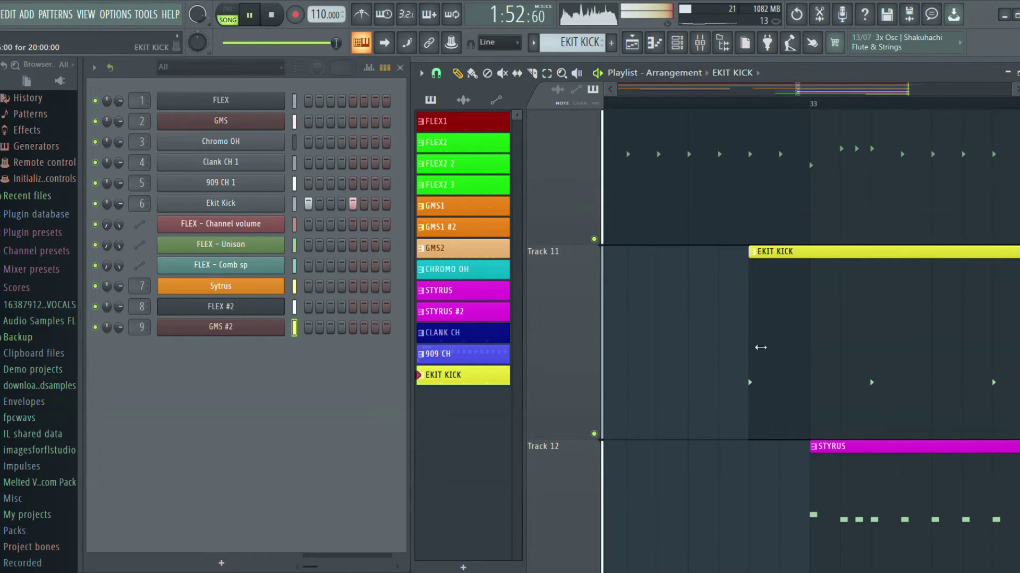
left_click_drag(808, 355, 857, 356)
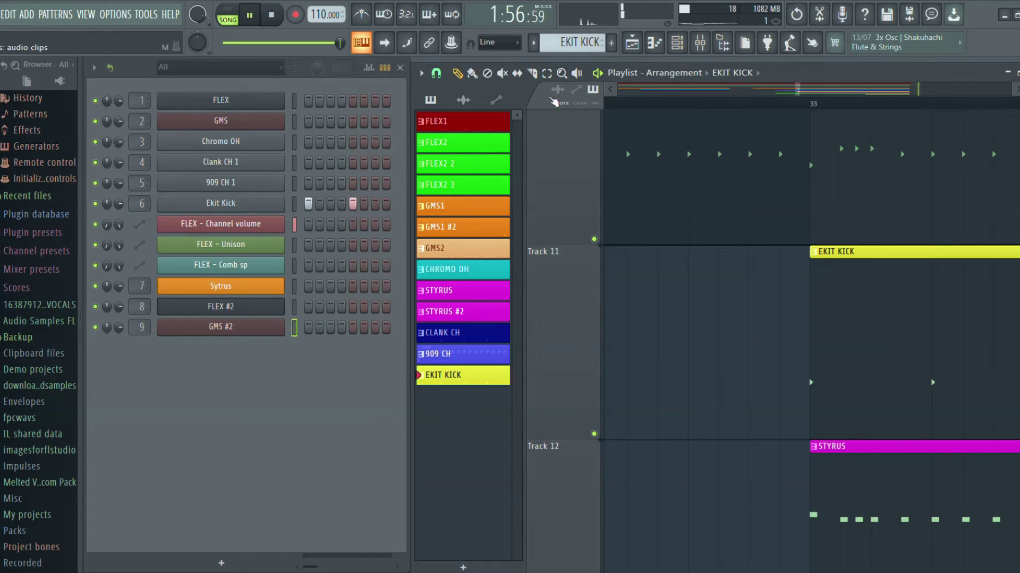
- In pattern mode, audition the STYRUS and FLEX2 2 patterns and examine the Sytrus notes of STYRUS in the piano roll
right_click(740, 334)
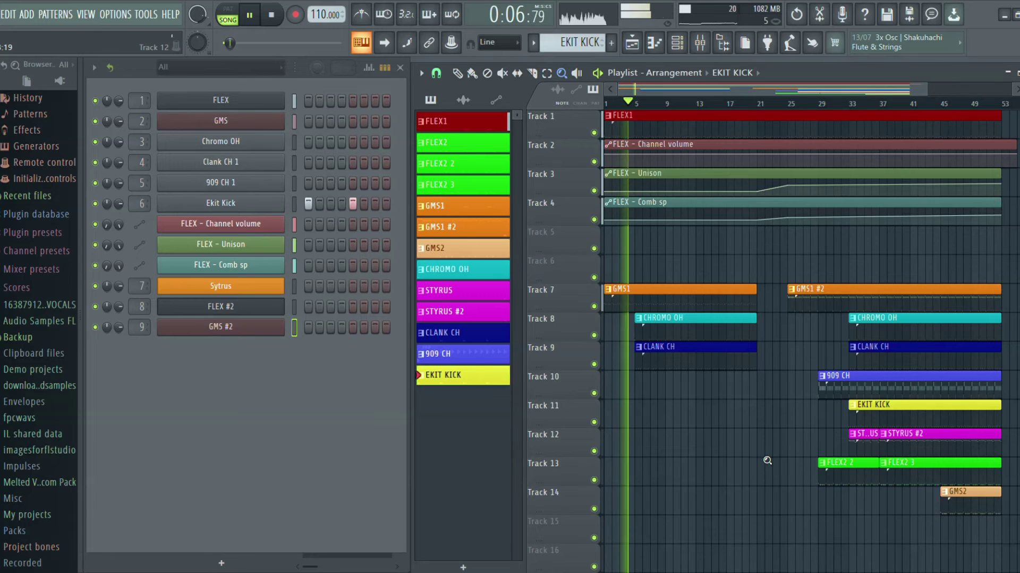
left_click(445, 290)
left_click(229, 12)
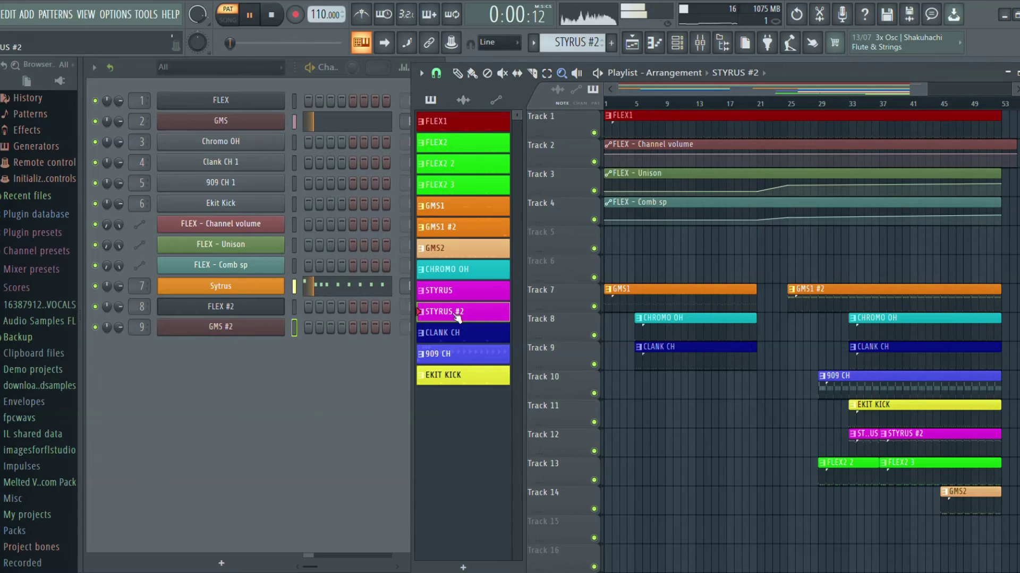
left_click(435, 151)
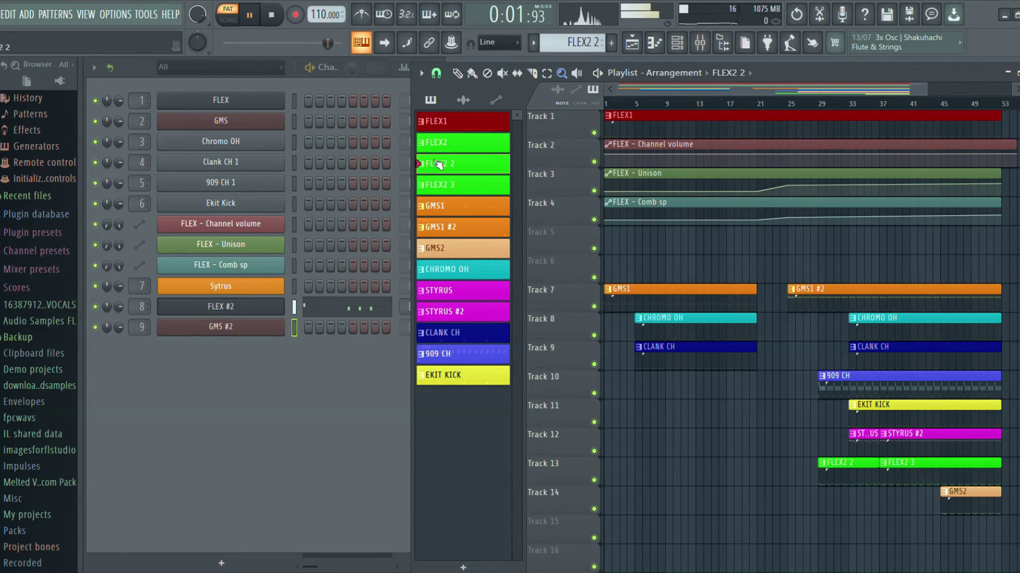
left_click(446, 297)
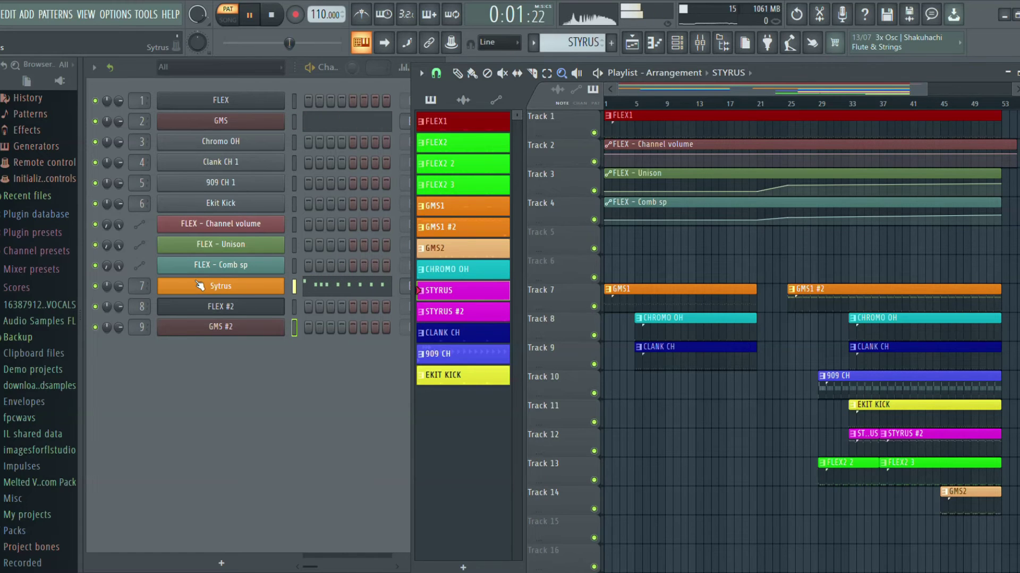
left_click(331, 286)
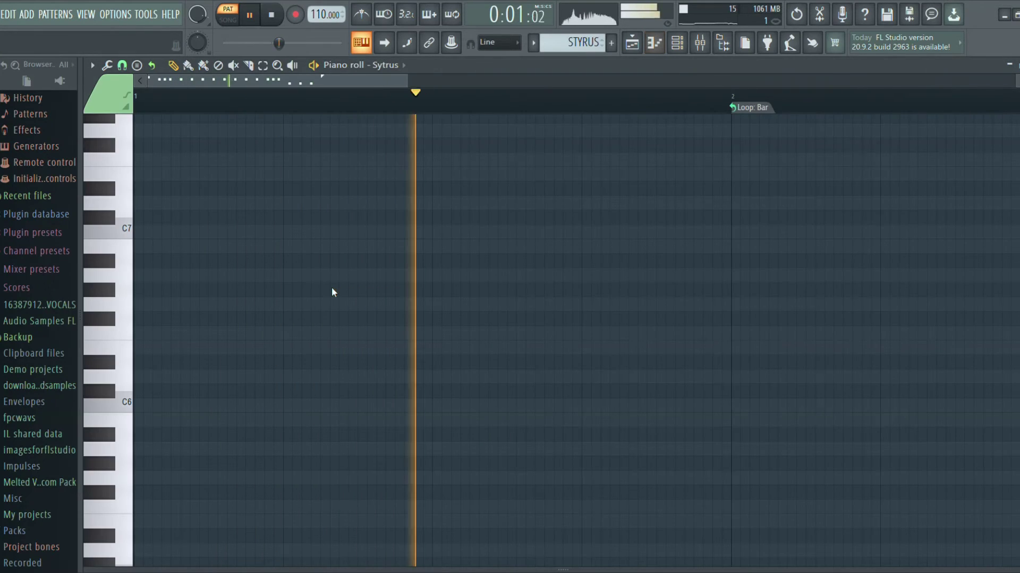
scroll(333, 292, "up", 5)
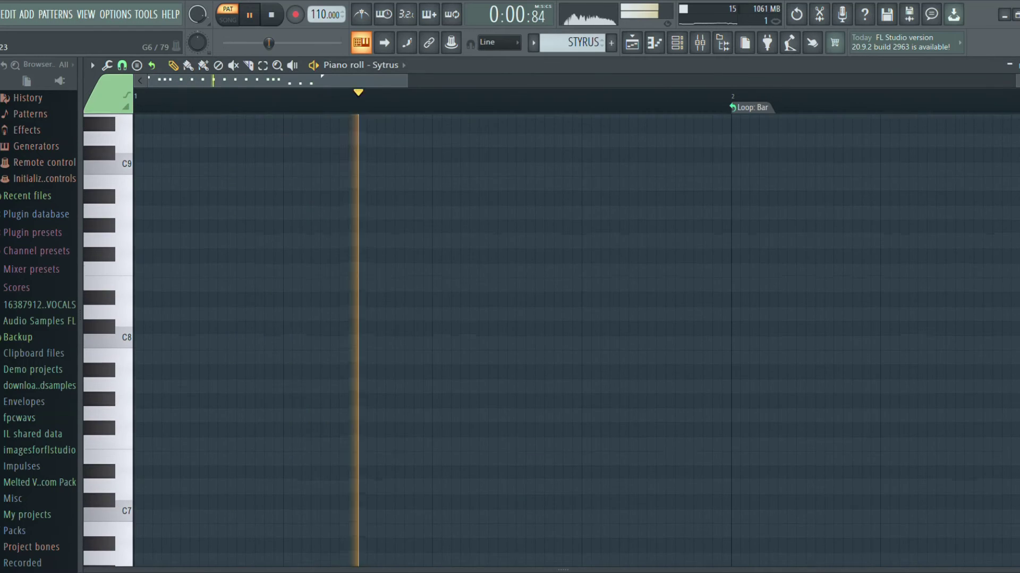
scroll(698, 526, "down", 12)
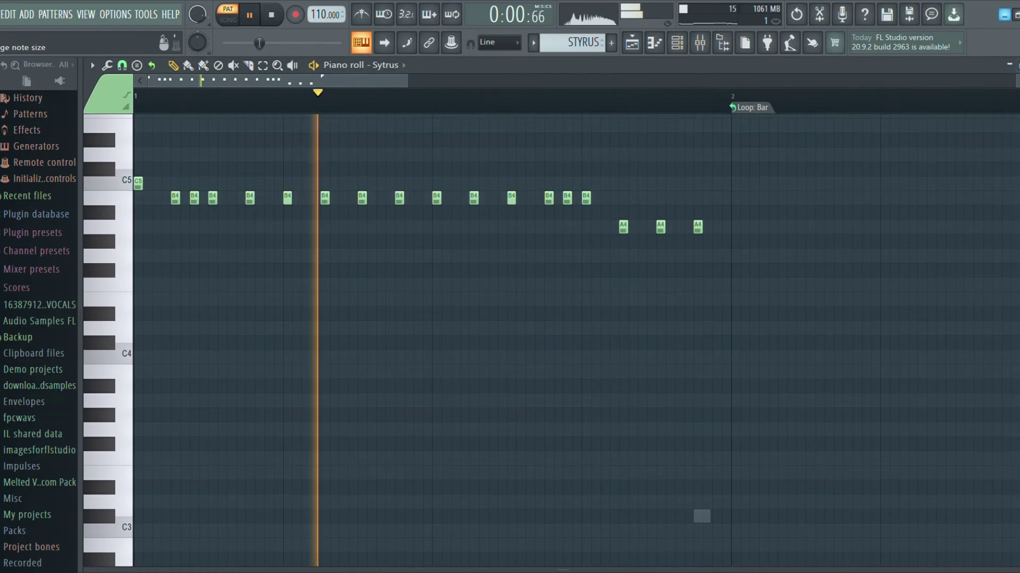
key("Escape")
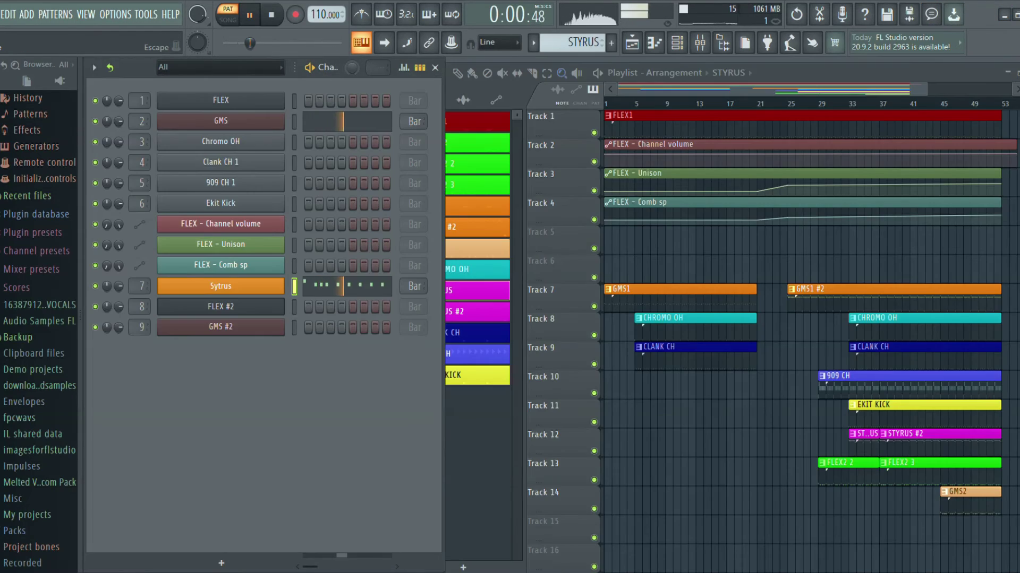
- Transpose all FLEX #2 notes of the FLEX2 pattern down one semitone so the first note sits on C6
left_click(470, 151)
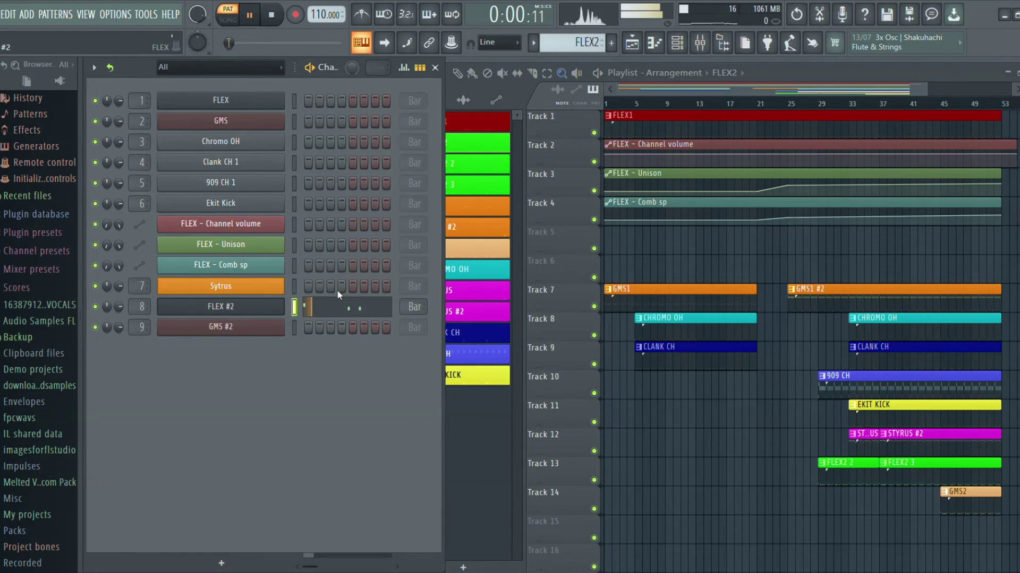
left_click(339, 308)
scroll(340, 311, "down", 2)
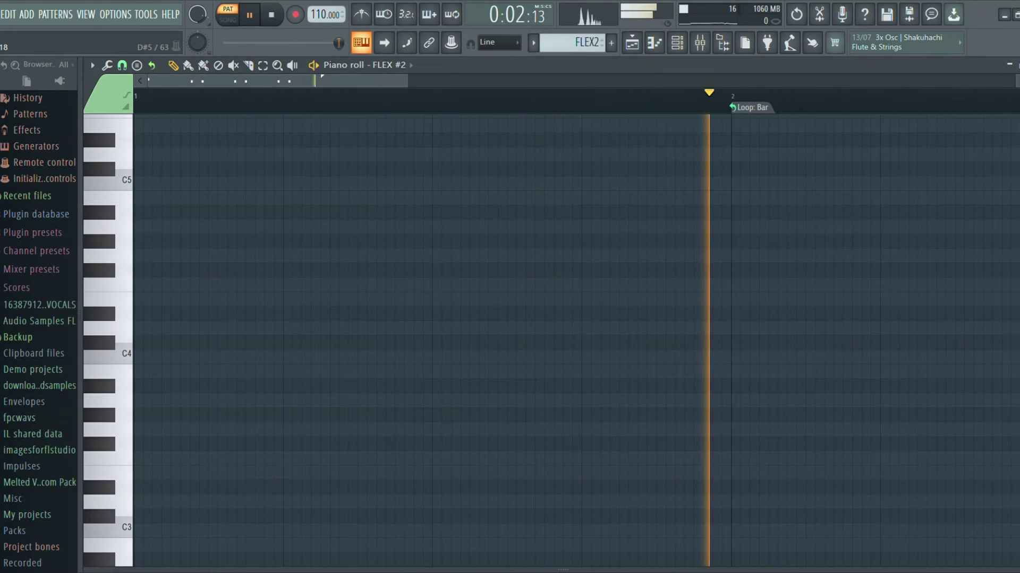
scroll(978, 361, "up", 8)
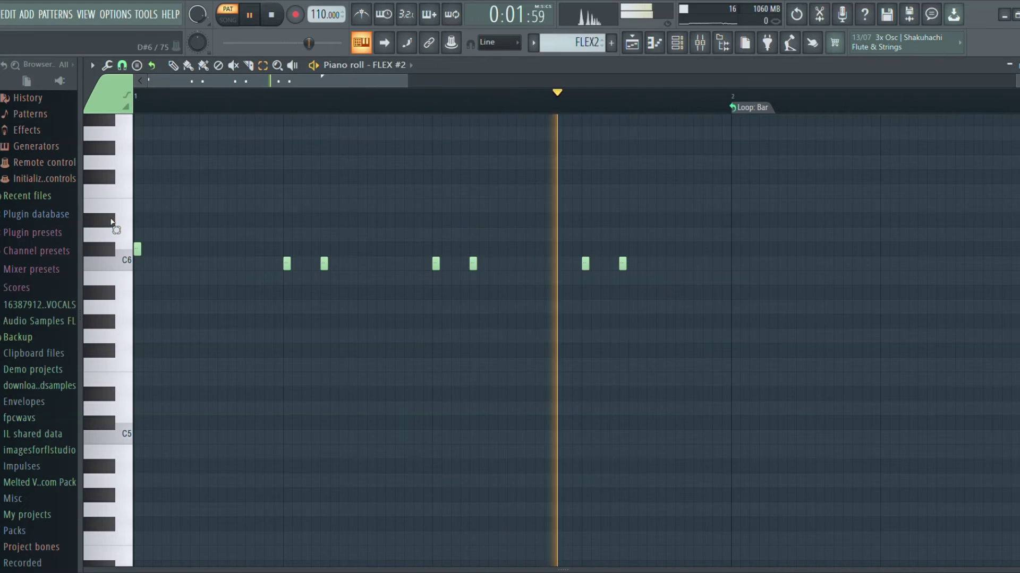
key("ctrl+a")
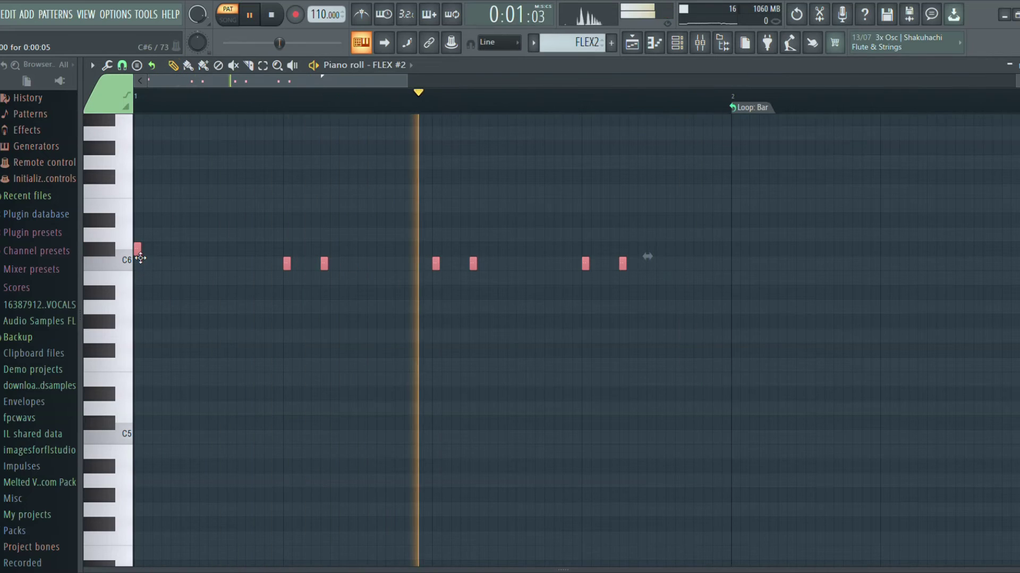
left_click_drag(137, 254, 136, 278)
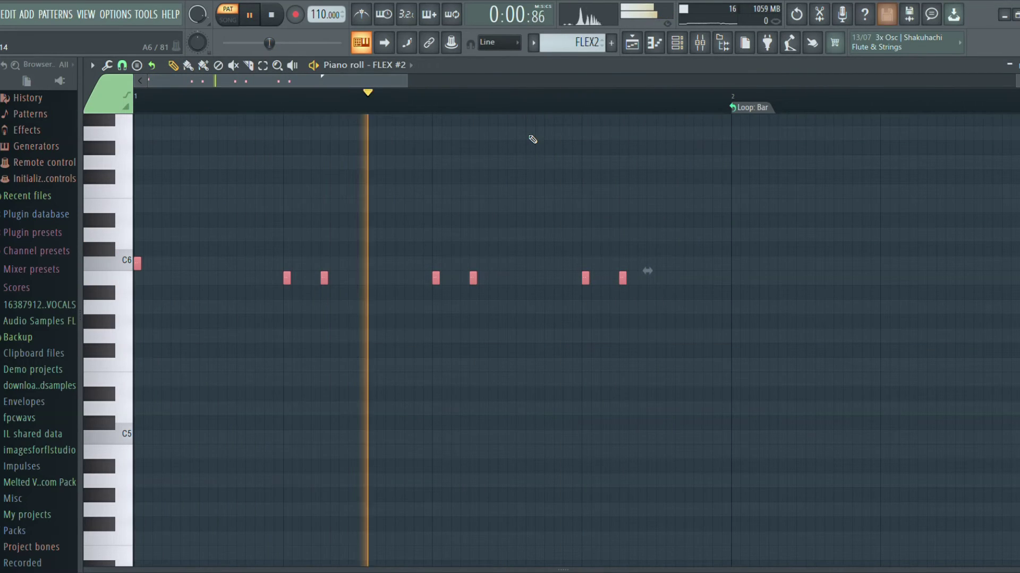
- Switch to the FLEX2 2 pattern and transpose all its FLEX #2 notes down one semitone, starting on C6
key("ctrl+z")
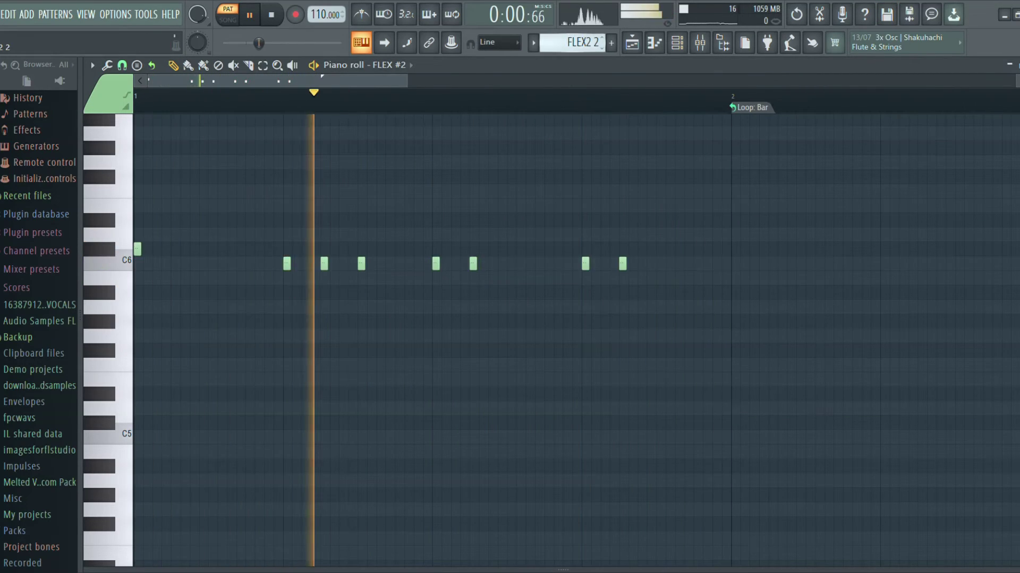
key("ctrl+z")
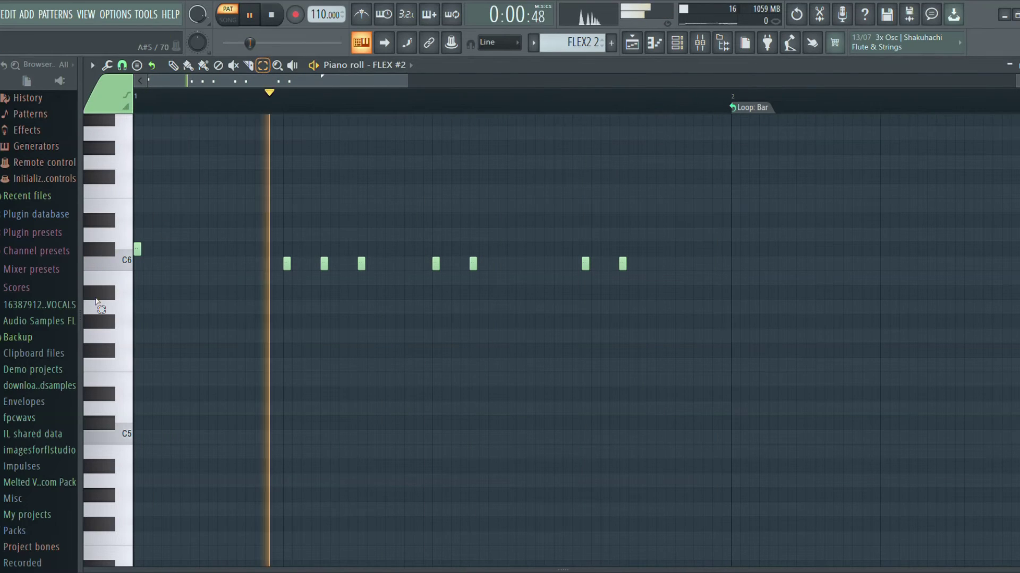
key("ctrl+a")
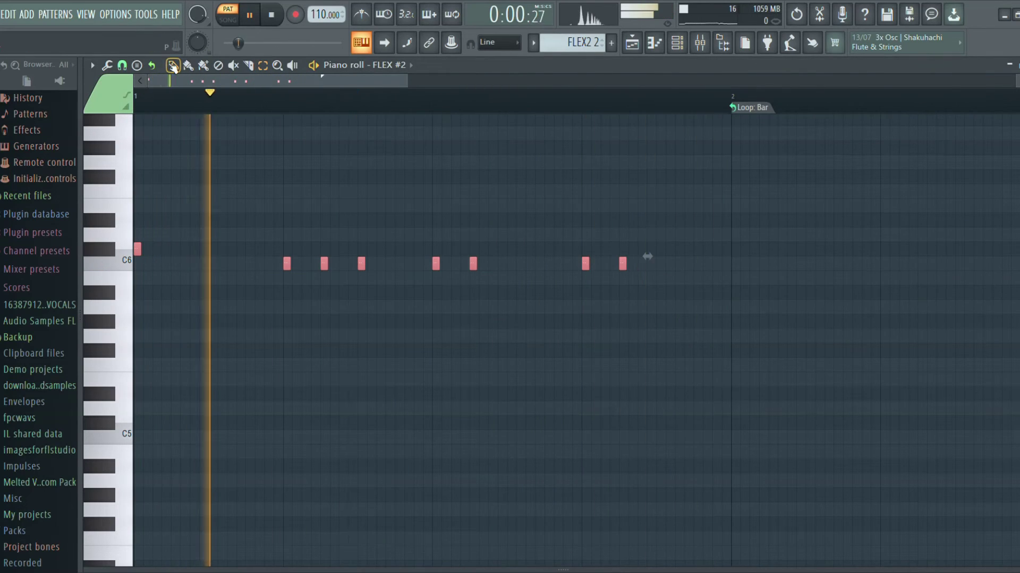
left_click_drag(143, 254, 138, 265)
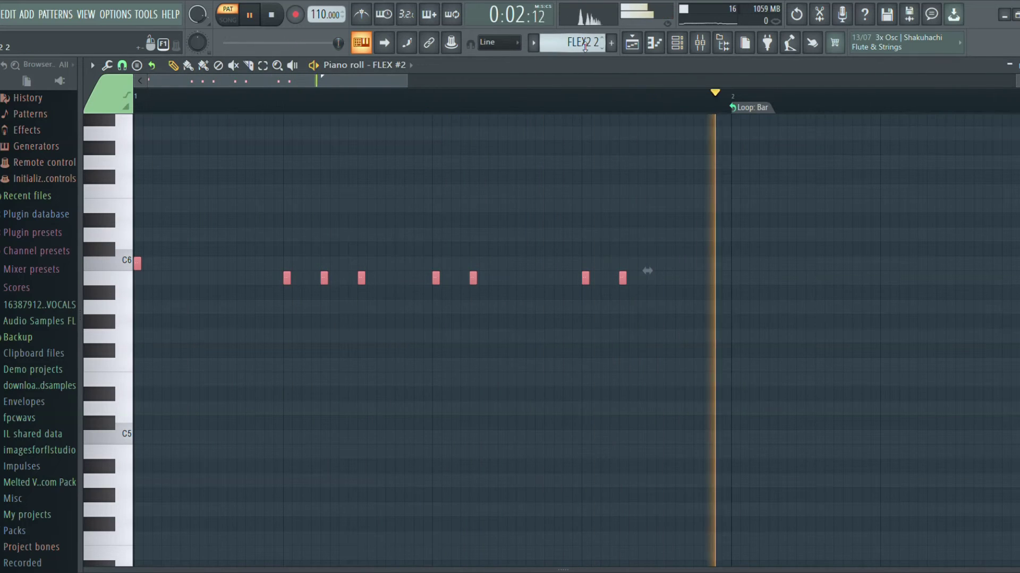
- Transpose all FLEX #2 notes of the FLEX2 3 pattern down one semitone and close the piano roll
scroll(579, 42, "down", 1)
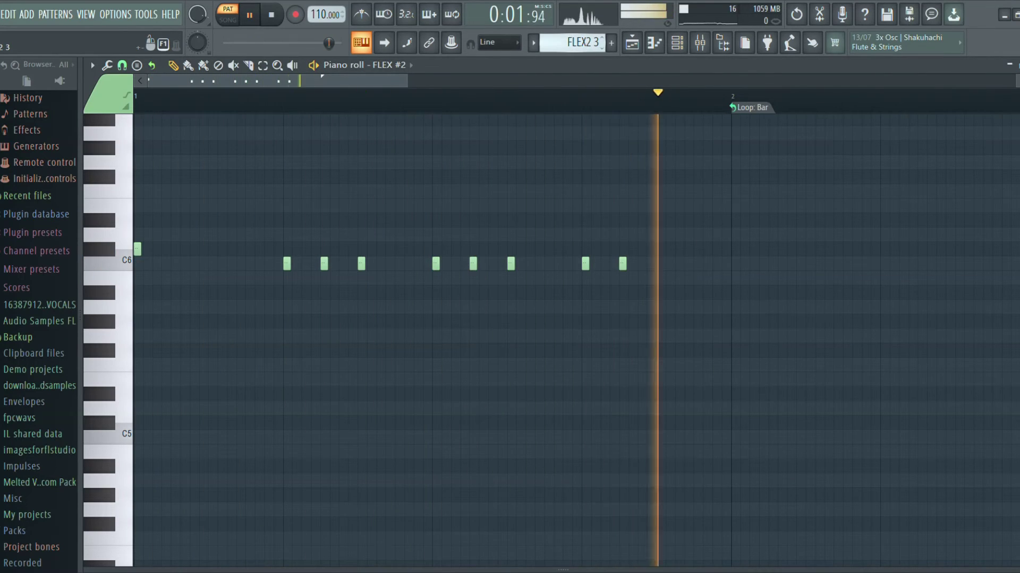
scroll(579, 42, "down", 1)
scroll(579, 42, "up", 1)
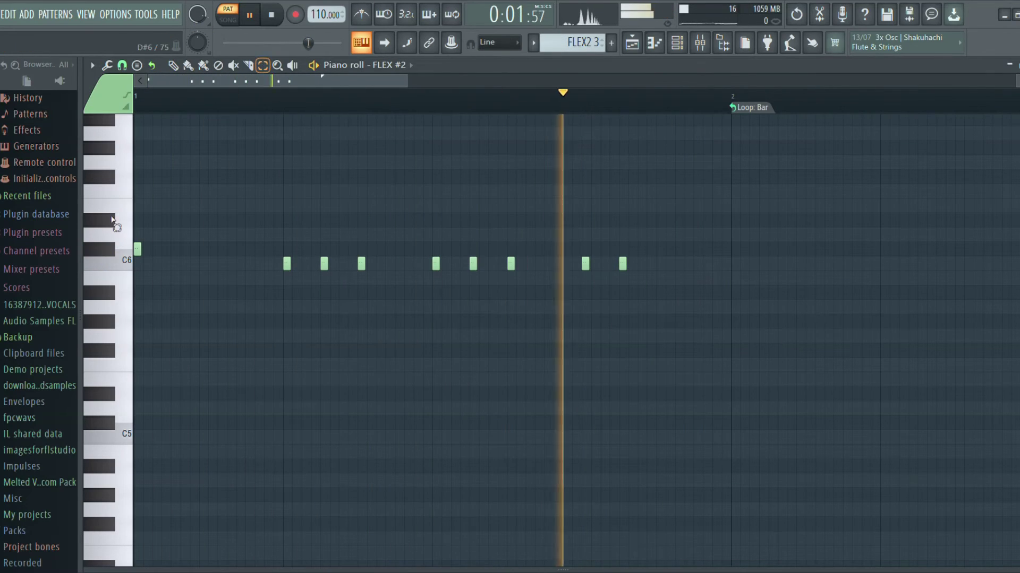
key("ctrl+a")
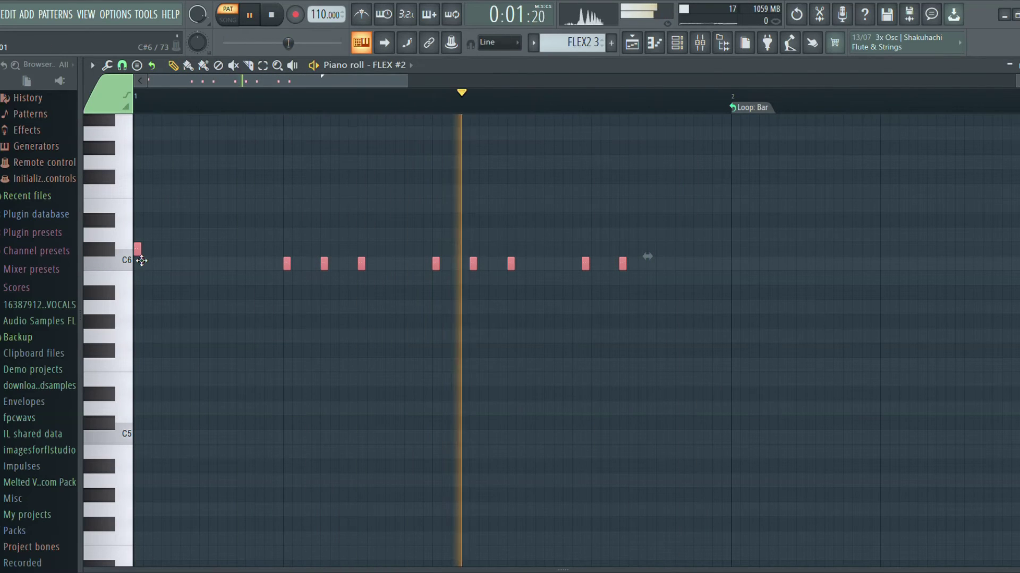
left_click_drag(137, 258, 143, 276)
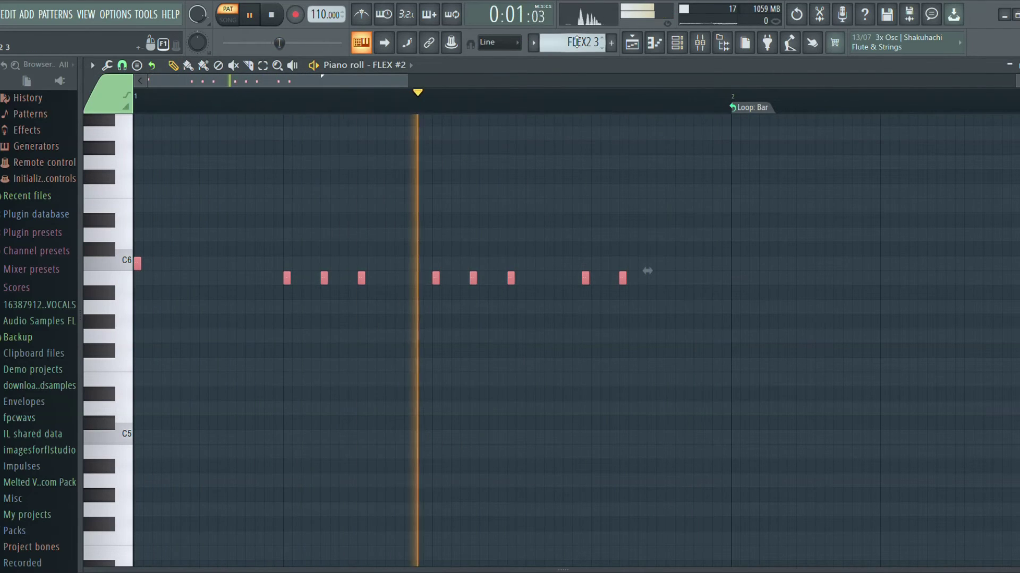
key("KP_Add")
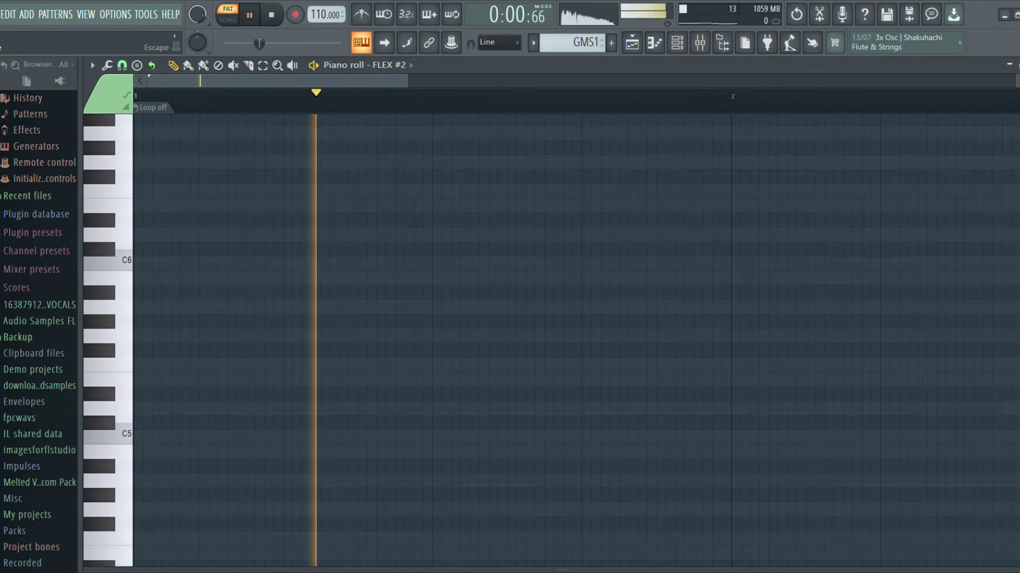
key("Escape")
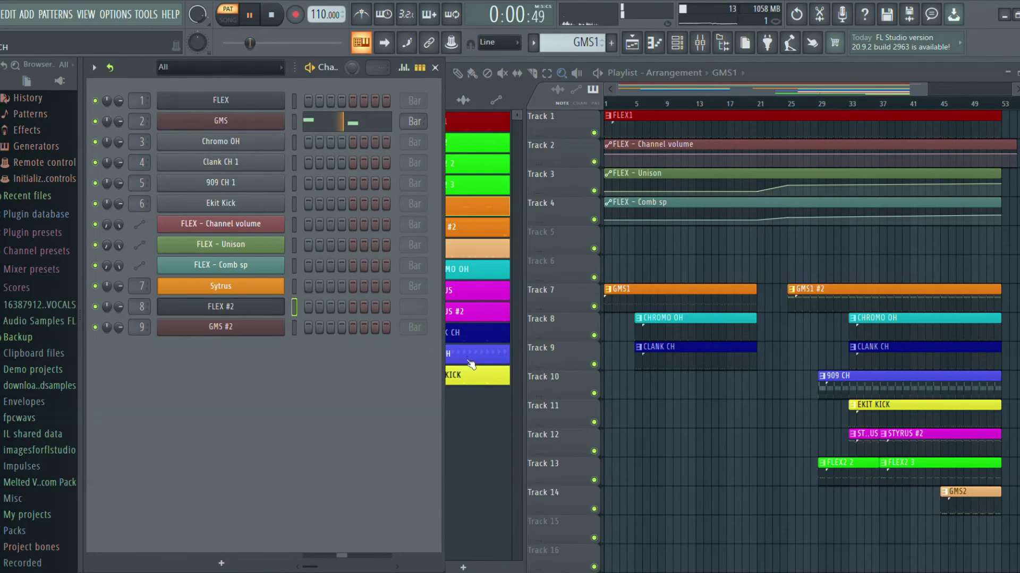
- Transpose all GMS #2 notes of the GMS2 pattern down one semitone to start on C7, and close the piano roll
mouse_move(450, 267)
left_click(445, 250)
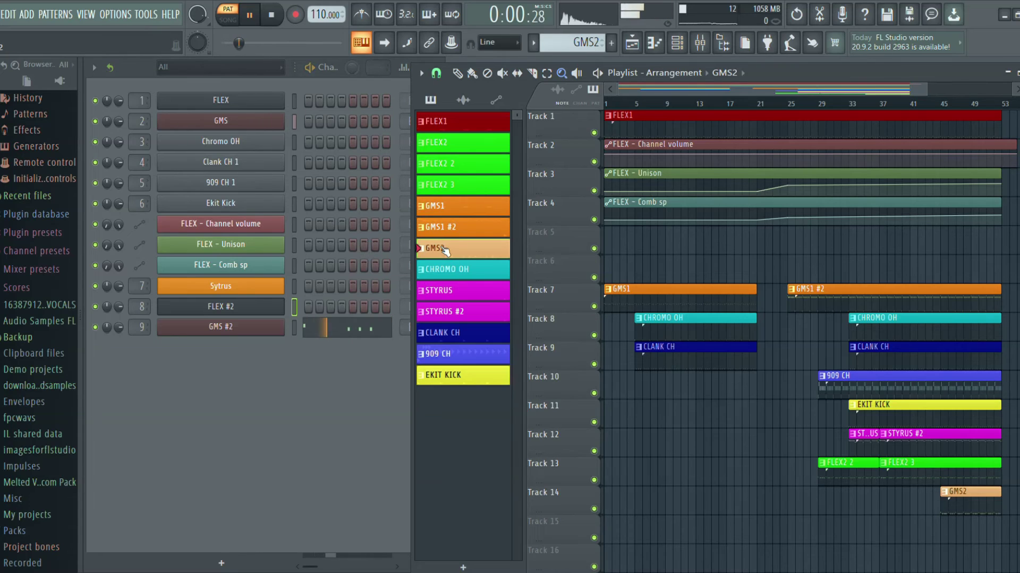
left_click(314, 323)
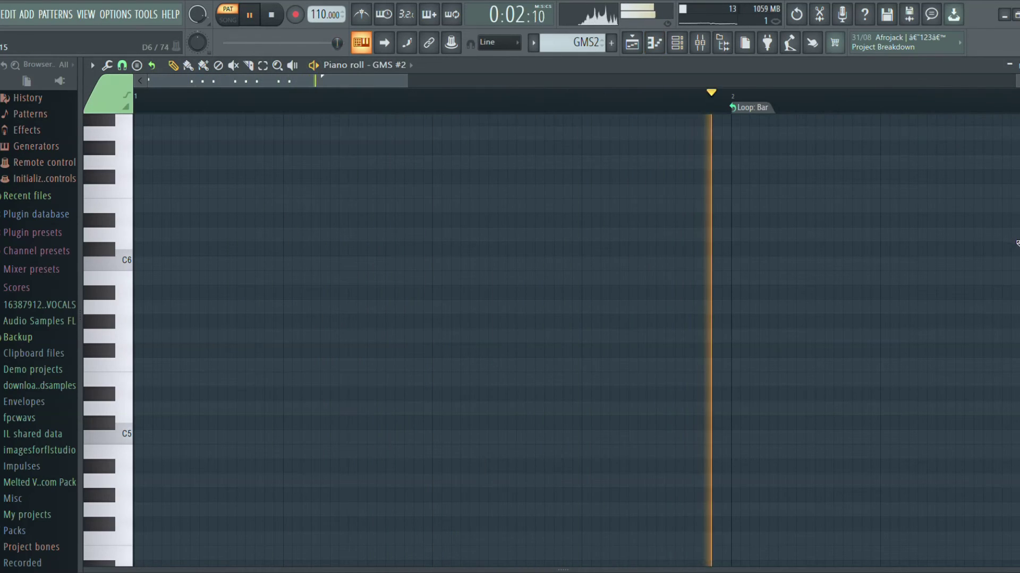
scroll(587, 175, "up", 3)
scroll(531, 340, "up", 5)
scroll(531, 339, "down", 2)
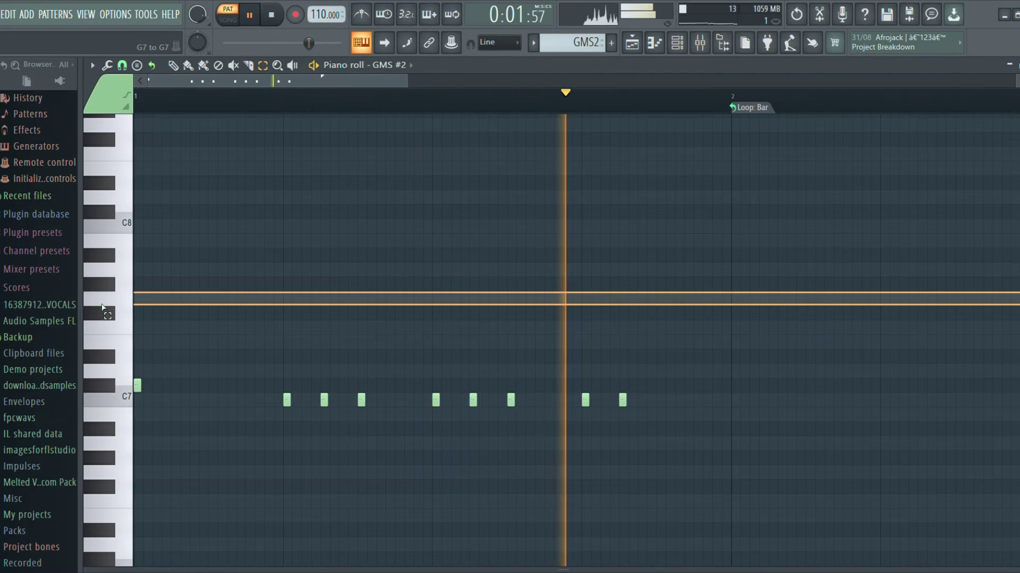
key("ctrl+a")
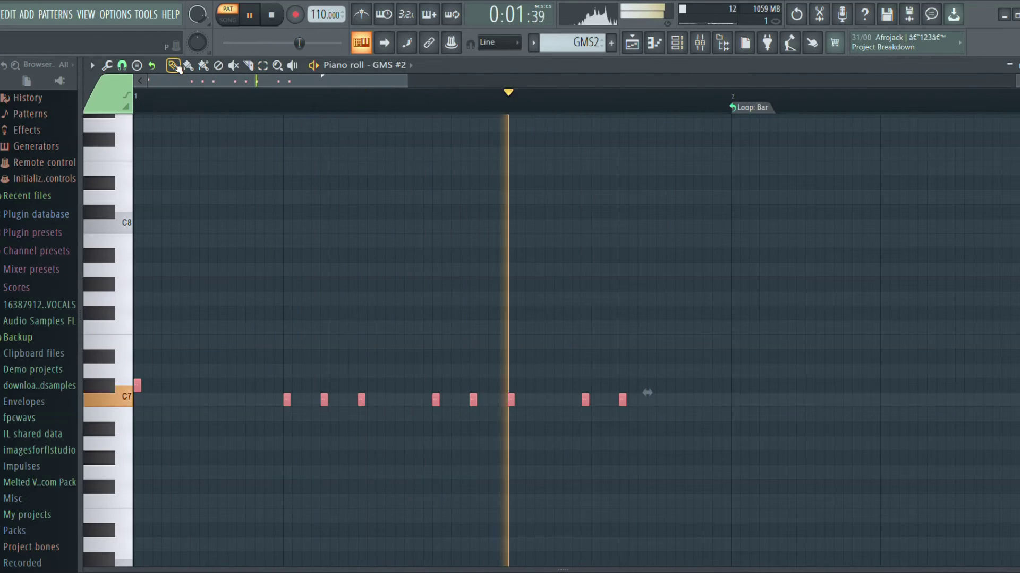
key("Down")
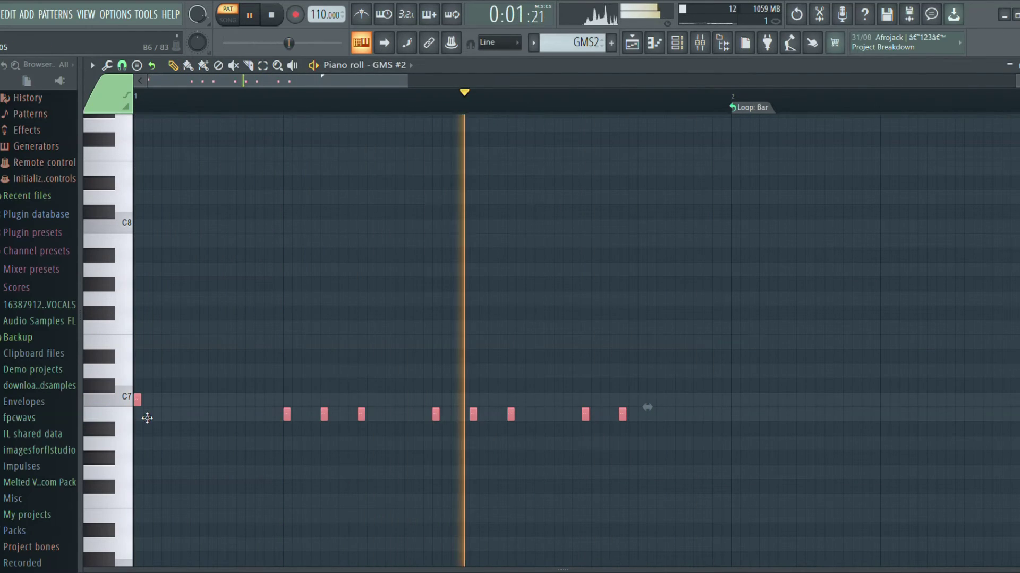
key("Escape")
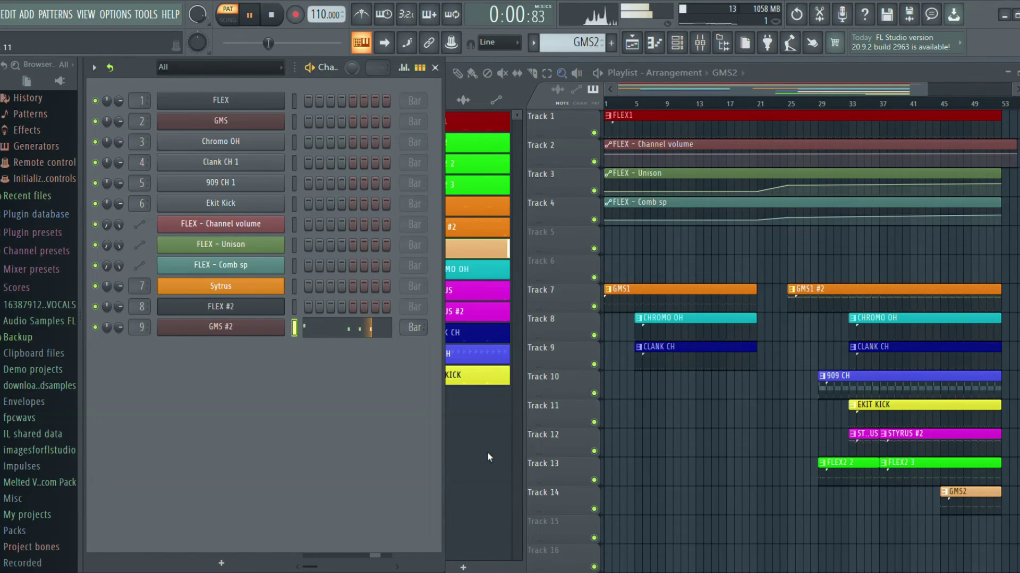
- Clone the EKIT KICK pattern as EKIT KICK #2 and add Ekit Kick hits on steps 3 and 7
left_click(474, 383)
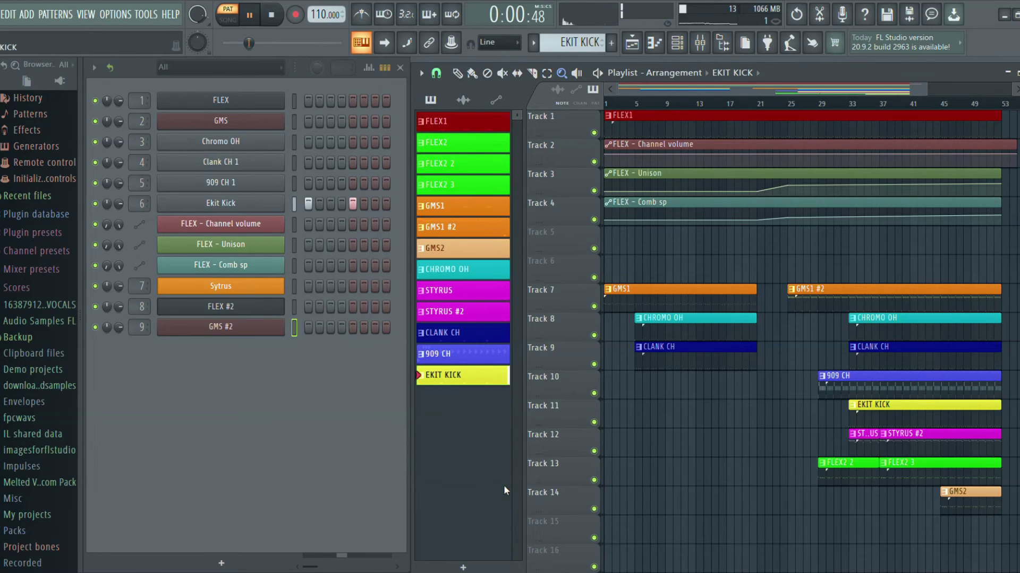
key("ctrl+shift+c")
left_click(446, 402)
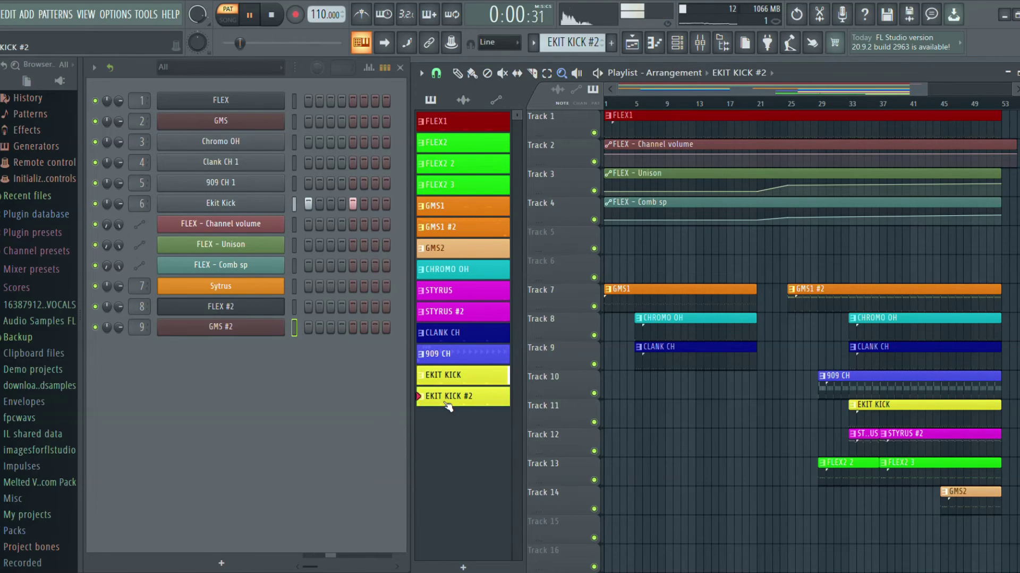
left_click(294, 204)
left_click(330, 203)
left_click(375, 204)
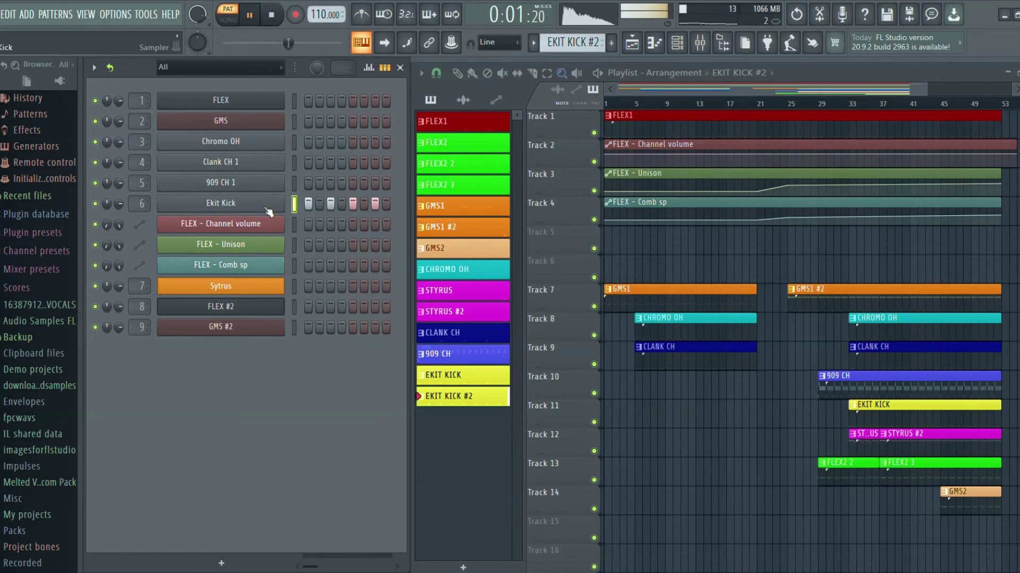
- Try deleting the second and sixth Ekit Kick notes of the EKIT KICK #2 pattern in the piano roll
key("F7")
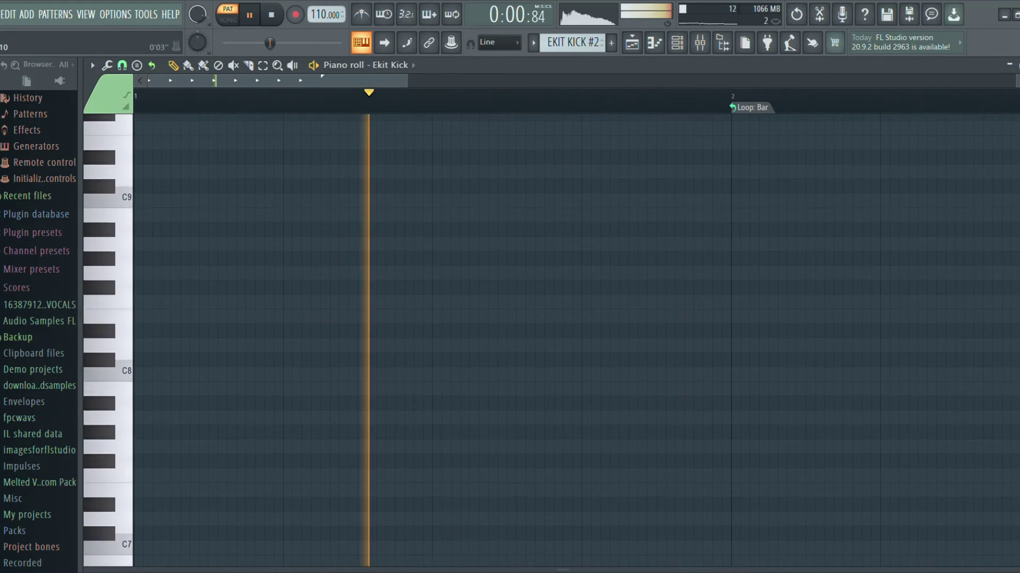
scroll(576, 340, "up", 5)
scroll(576, 340, "down", 15)
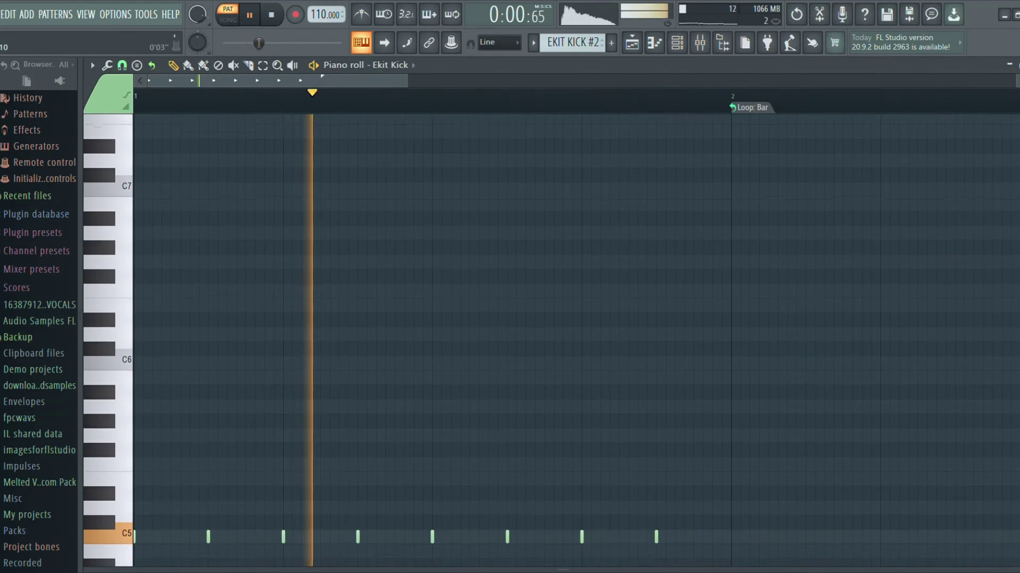
scroll(576, 340, "up", 3)
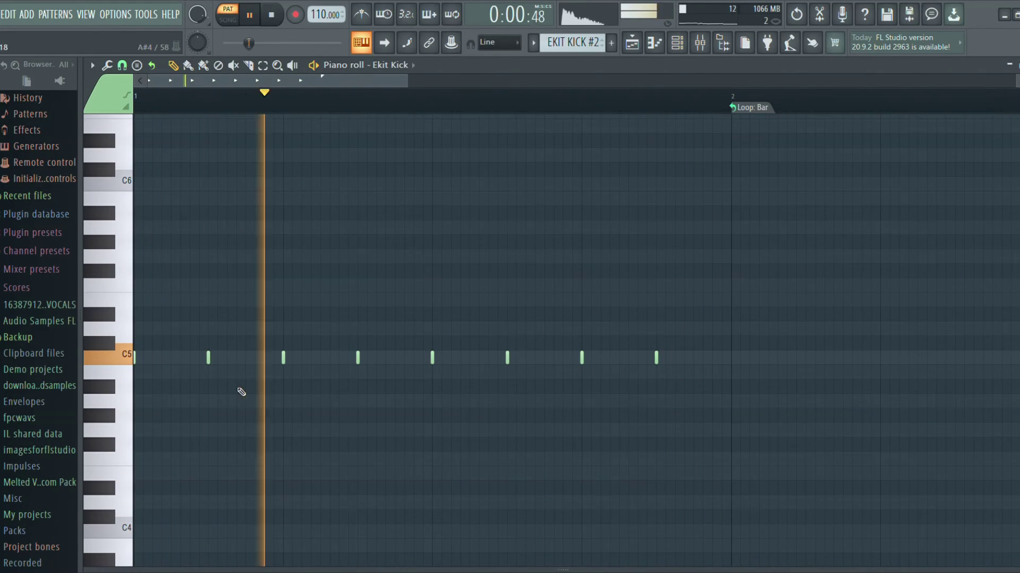
right_click(208, 359)
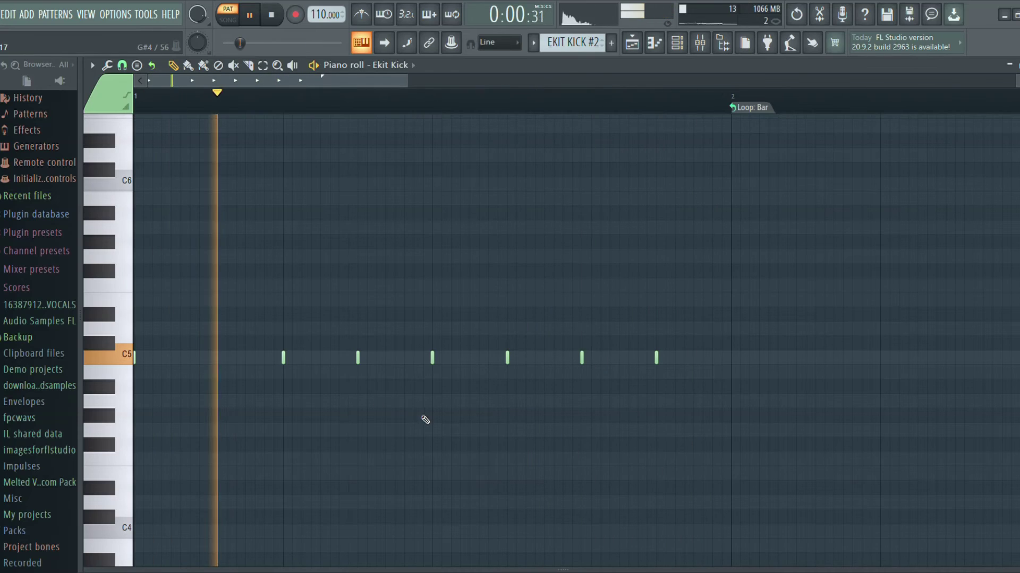
right_click(507, 359)
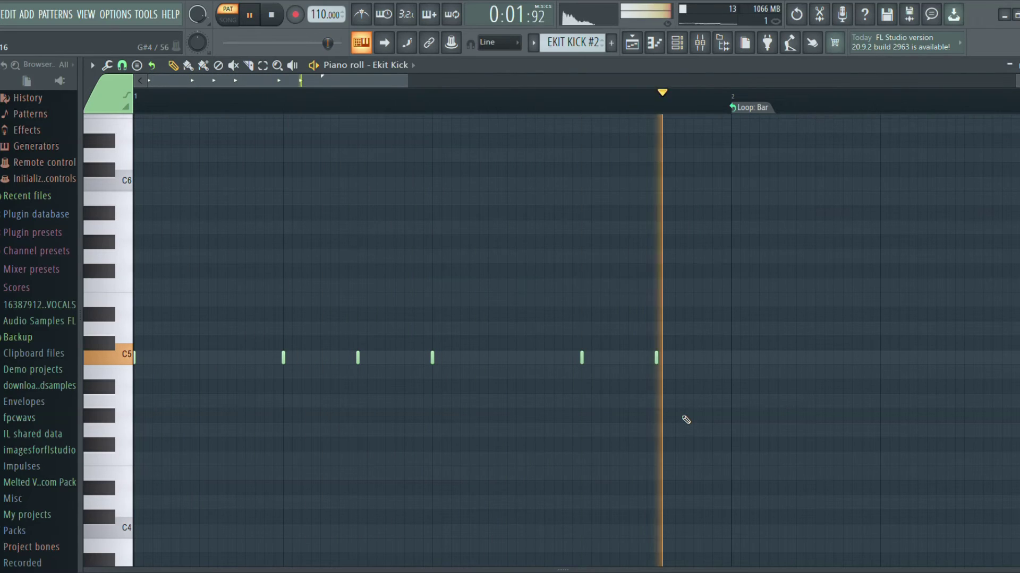
- Undo both Ekit Kick note deletions and close the piano roll
key("ctrl+z")
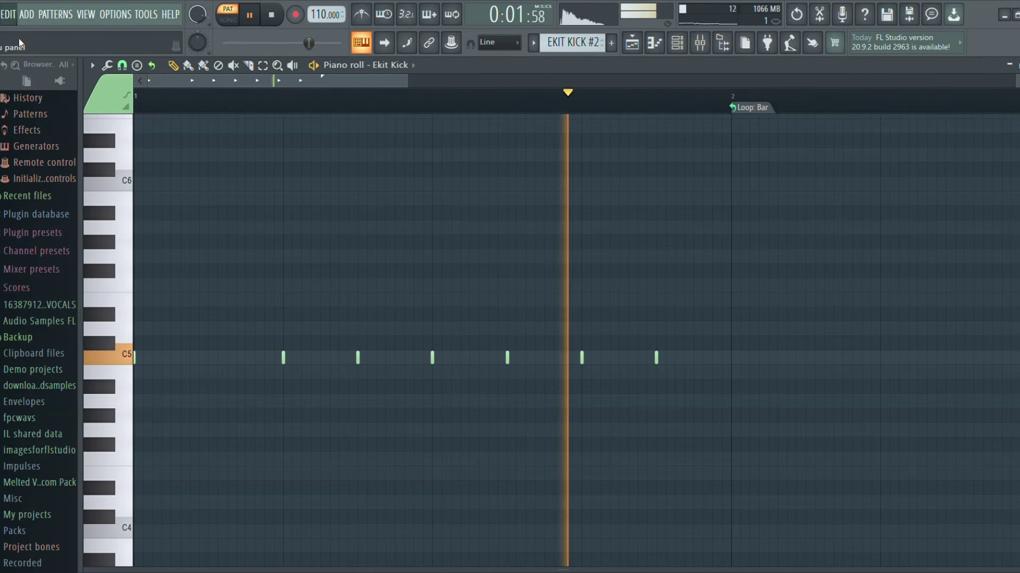
key("ctrl+z")
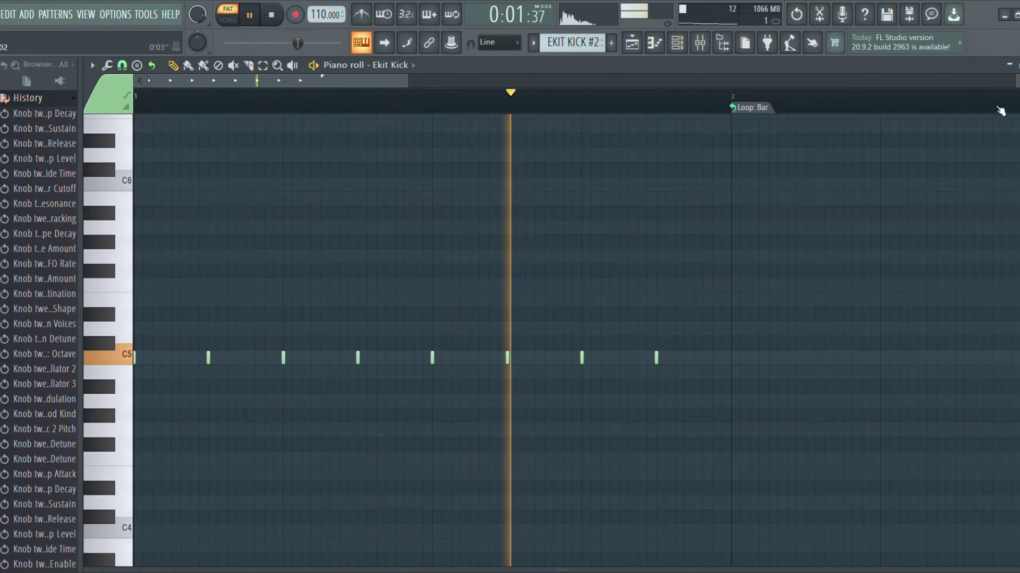
key("Escape")
key("Escape")
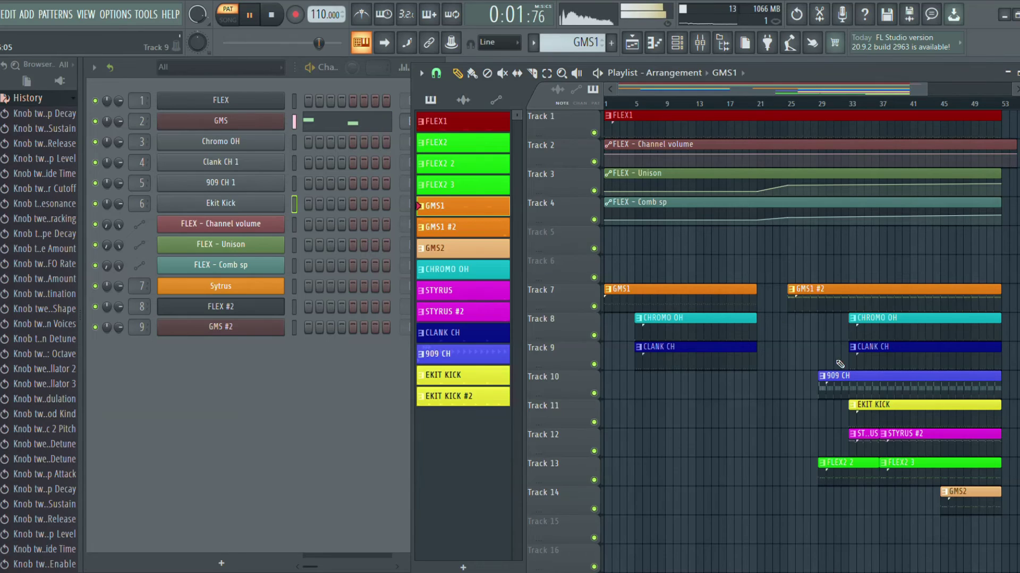
- Move the EKIT KICK clip on Track 11 to start at bar 25 and shorten it to end at bar 33
left_click(864, 417)
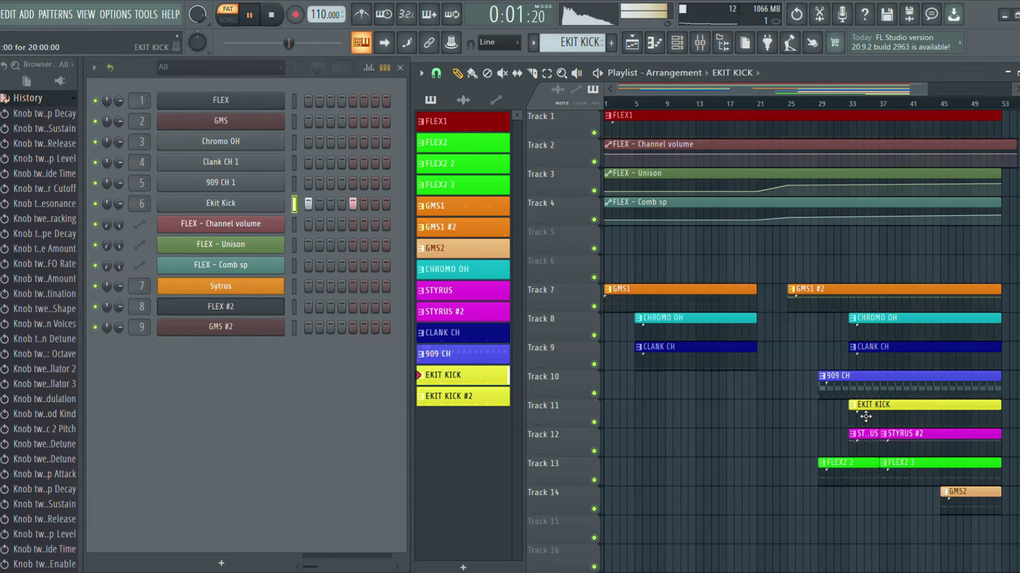
left_click_drag(866, 417, 648, 409)
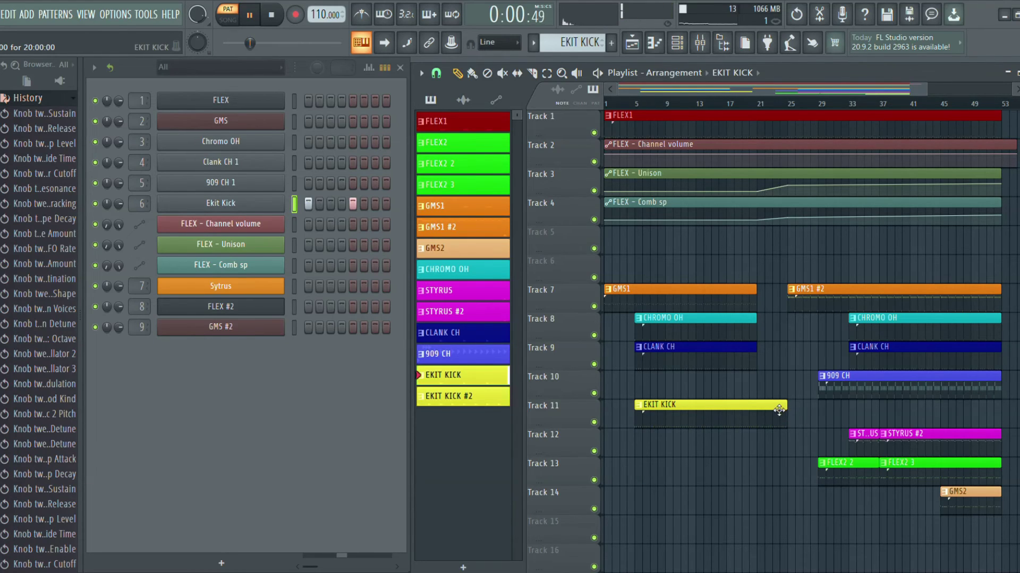
left_click_drag(759, 415, 851, 413)
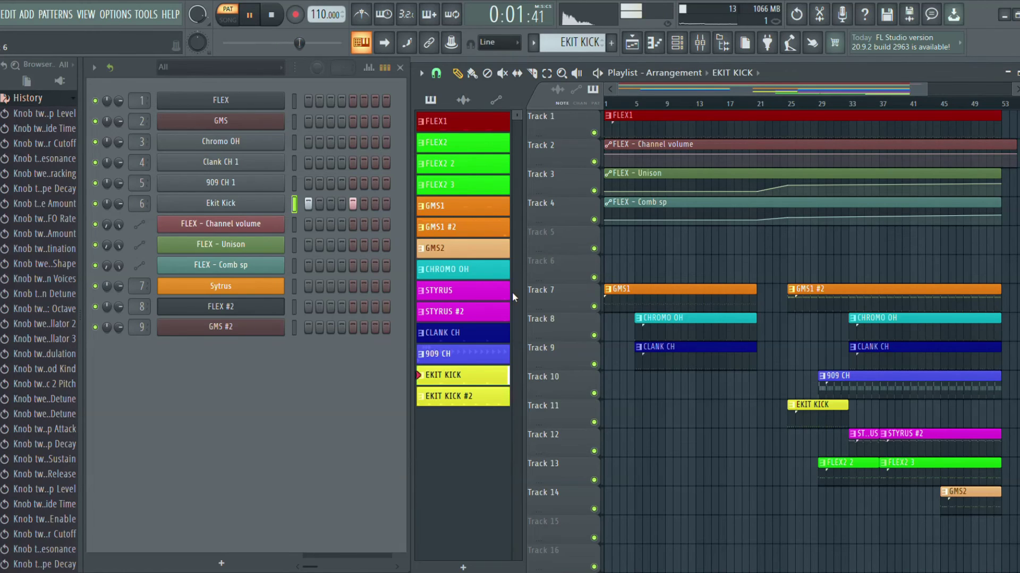
- Place an EKIT KICK #2 clip on Track 11 at bar 33 and extend it to bar 53
left_click(486, 399)
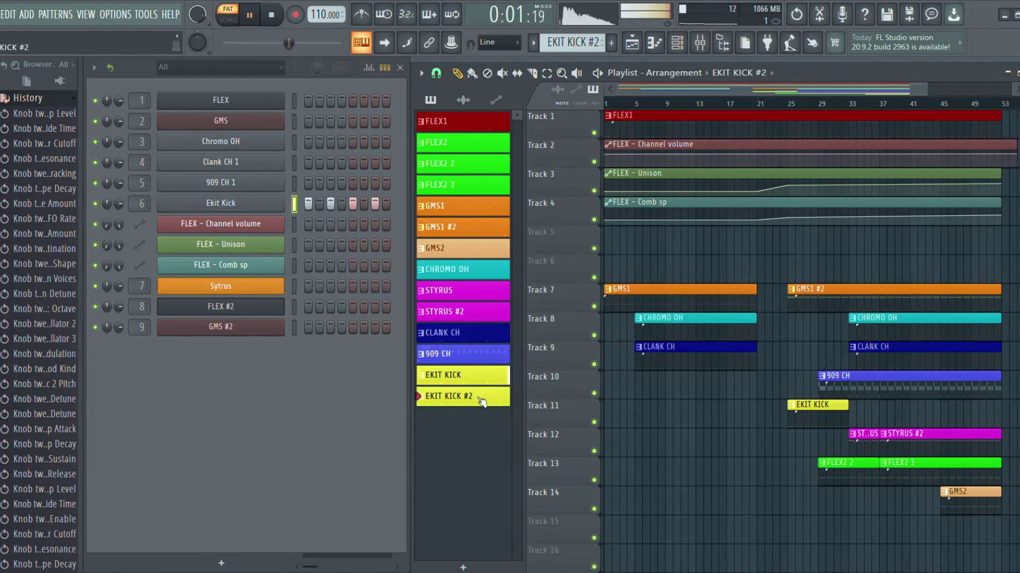
left_click(852, 422)
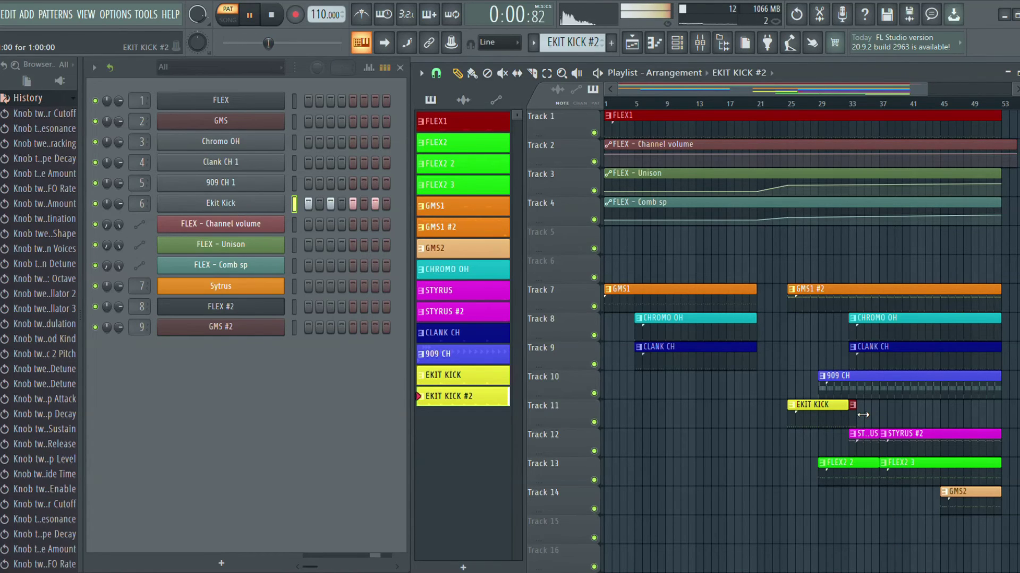
left_click_drag(863, 414, 976, 419)
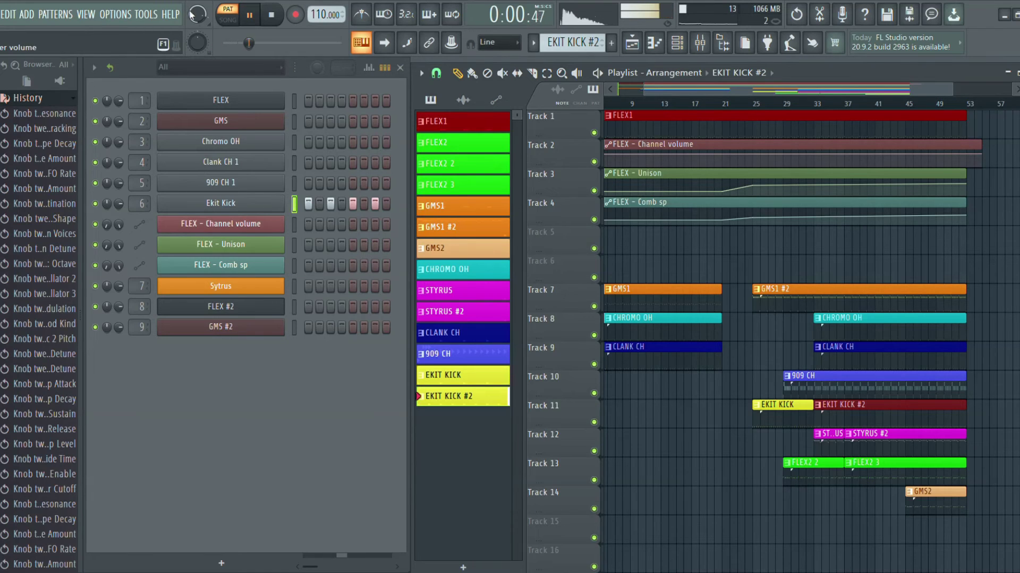
- Switch playback to song mode and move the EKIT KICK clip on Track 11 to span bars 13 to 21
left_click(226, 24)
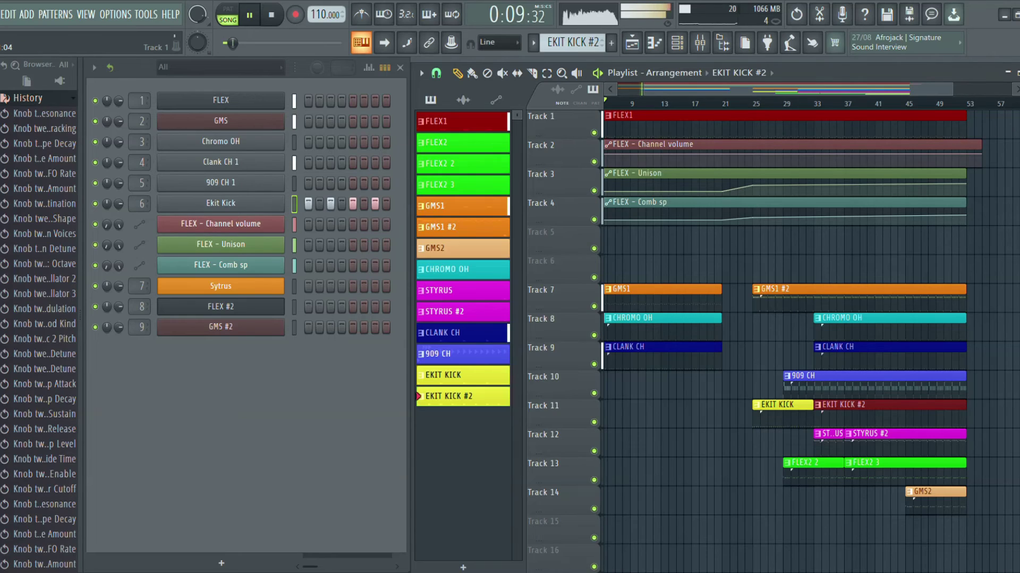
left_click_drag(725, 91, 645, 105)
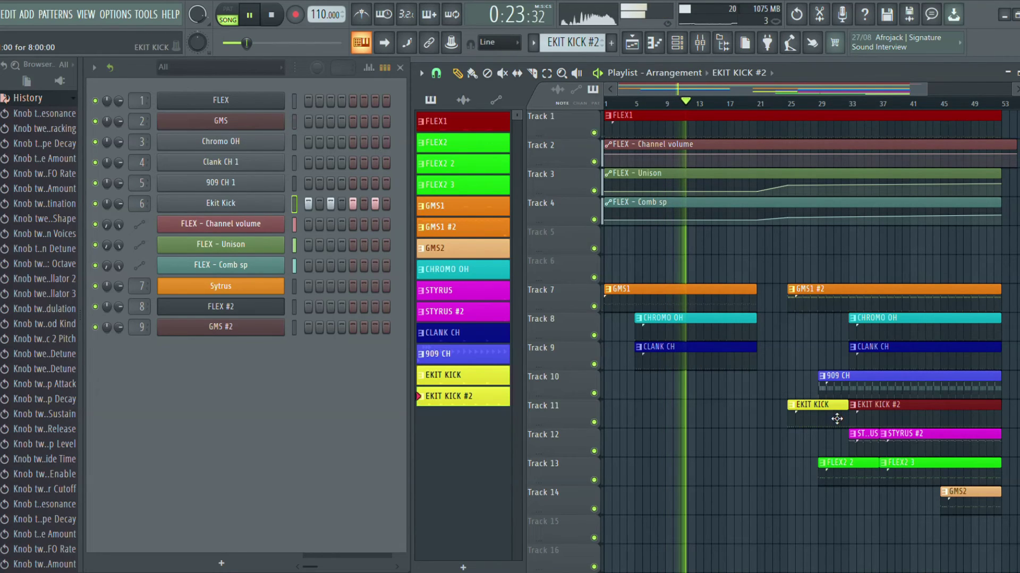
left_click_drag(836, 420, 754, 405)
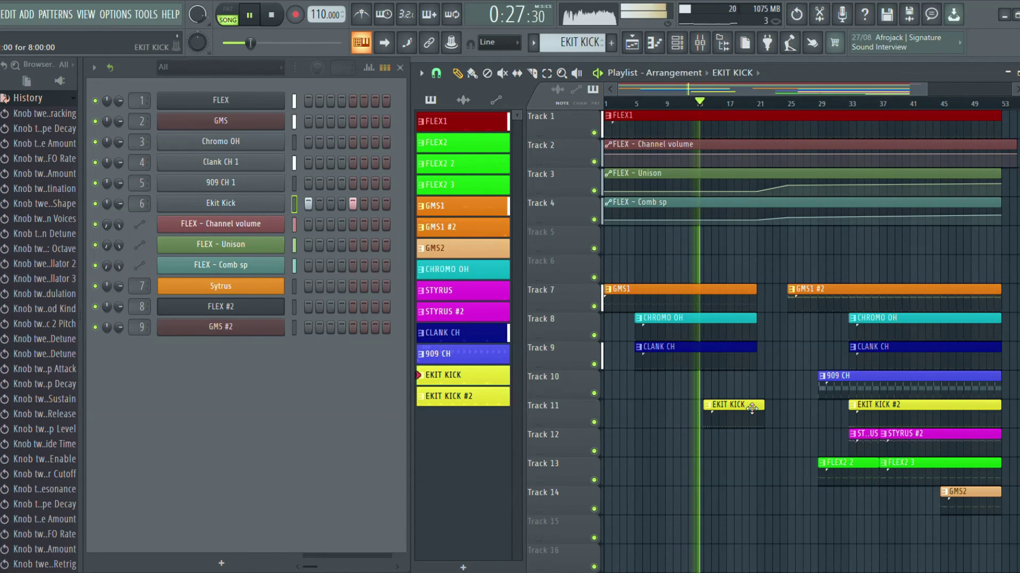
left_click_drag(742, 420, 734, 417)
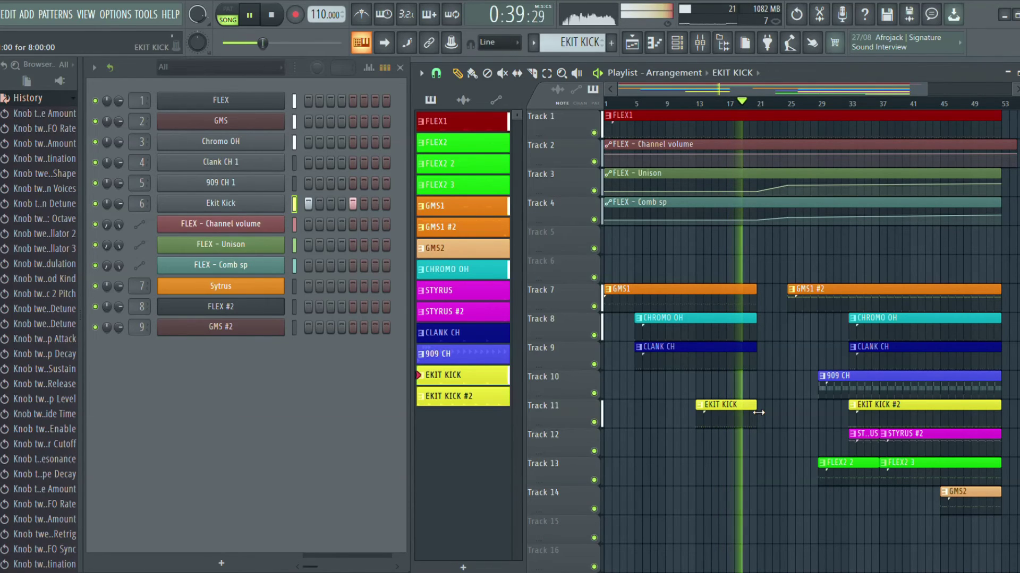
left_click_drag(758, 412, 787, 413)
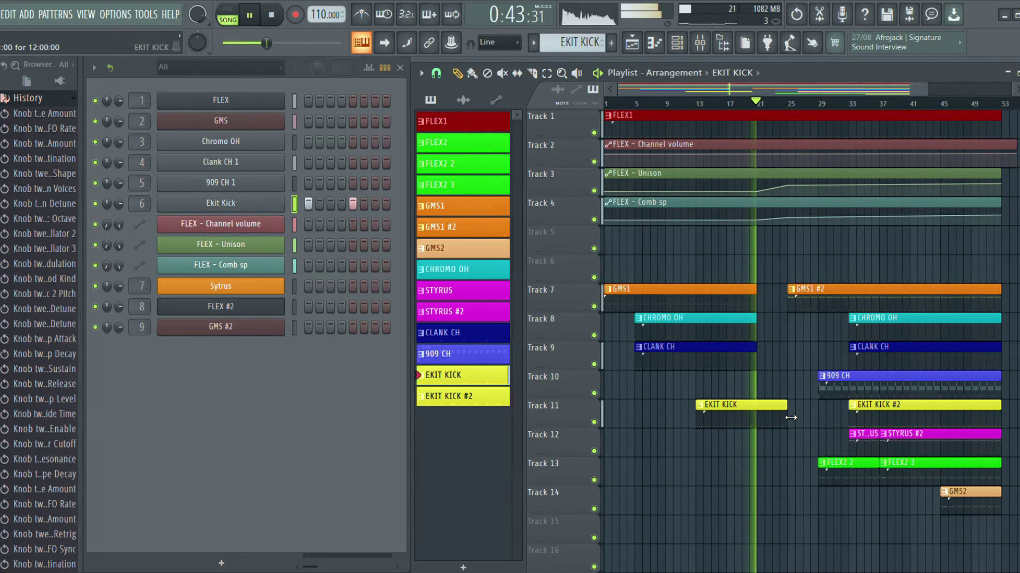
left_click_drag(787, 417, 759, 423)
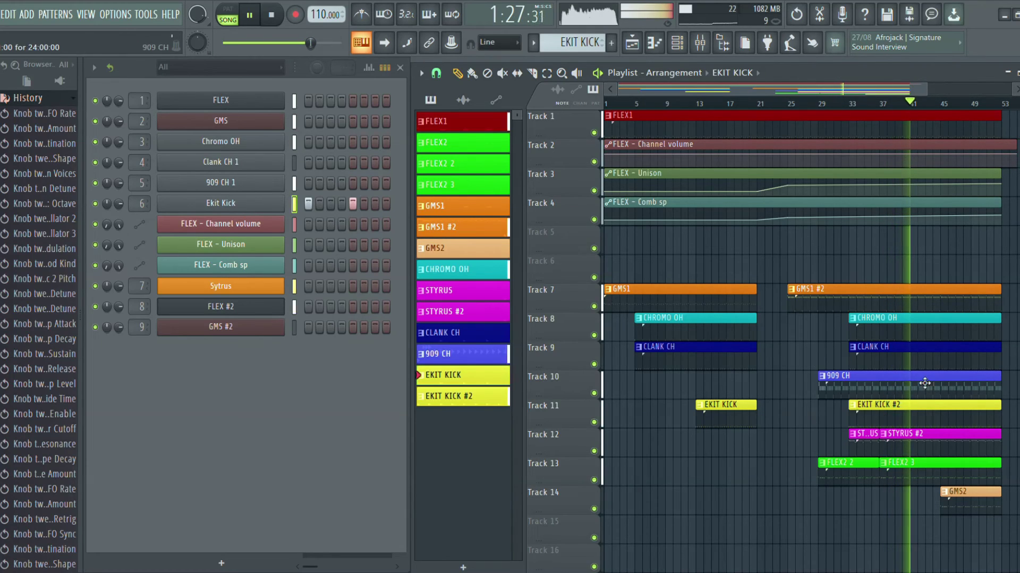
- Select the FLEX2 2 and FLEX2 3 clips on Track 13 and shift them one step later, just past bar 29
left_click(561, 72)
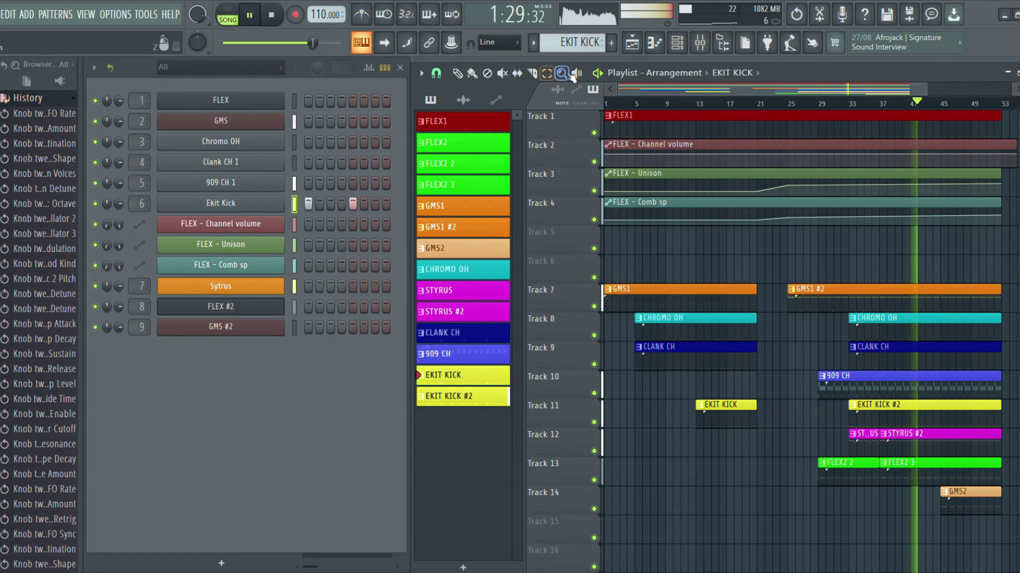
left_click_drag(814, 429, 1018, 492)
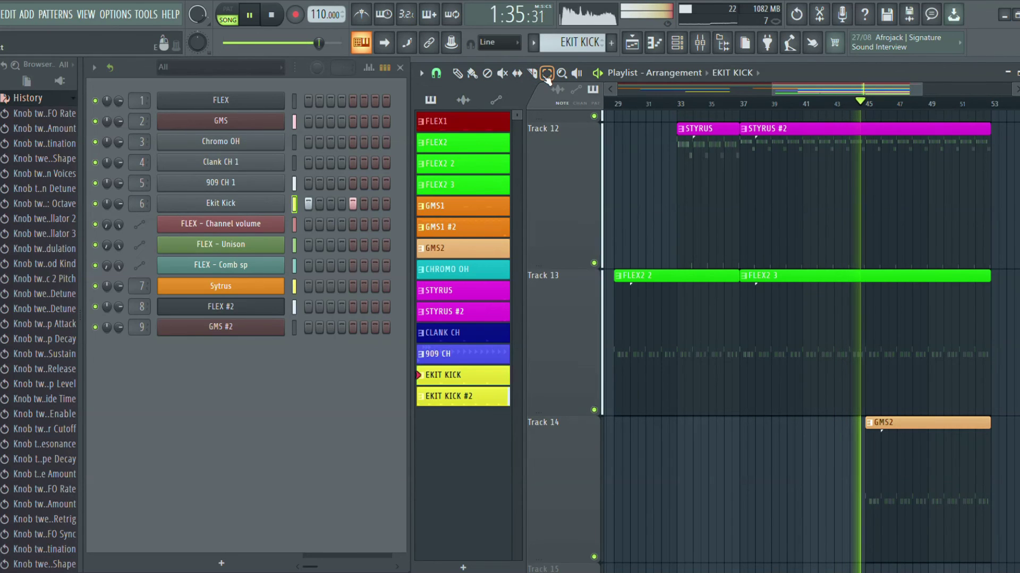
left_click(638, 308)
left_click_drag(817, 92, 824, 65)
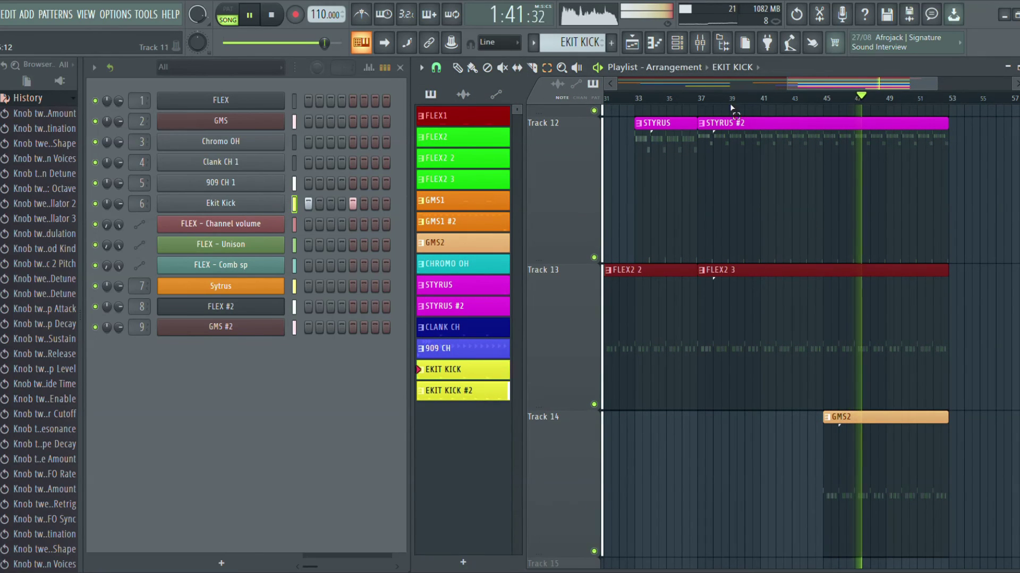
left_click_drag(814, 91, 786, 92)
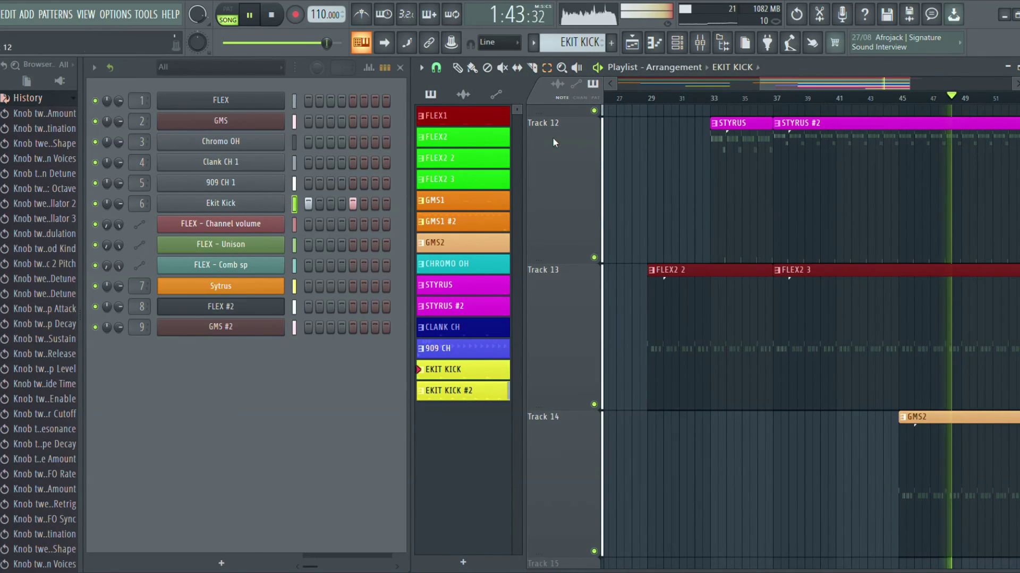
left_click(561, 68)
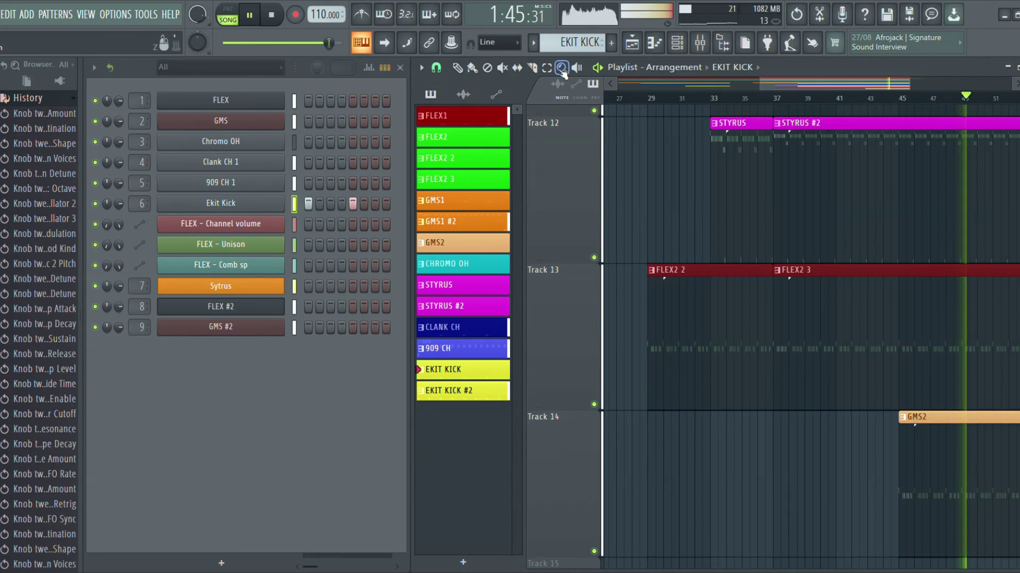
left_click_drag(652, 313, 671, 334)
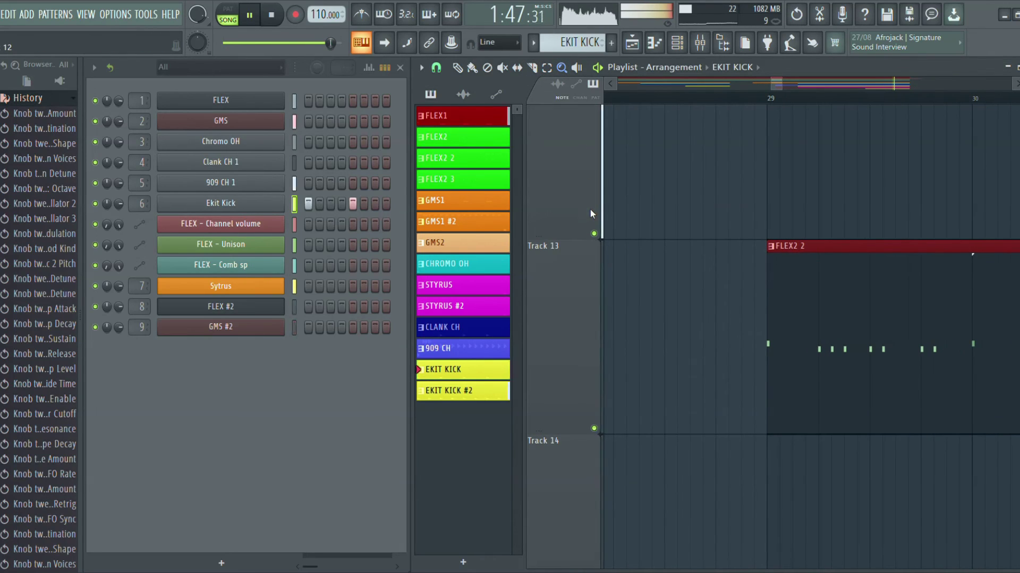
left_click(457, 68)
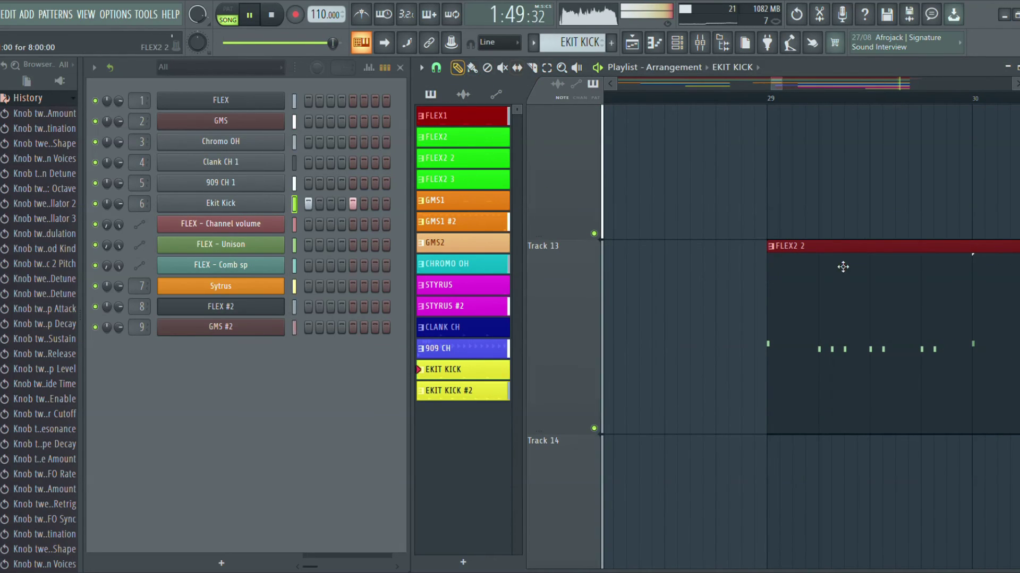
left_click_drag(862, 288, 871, 288)
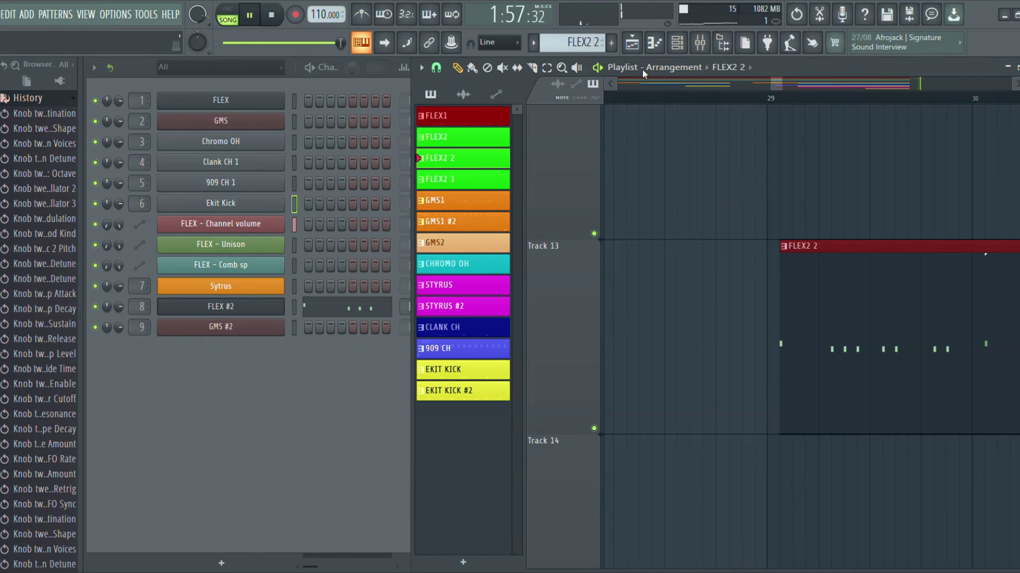
- Shift the selected FLEX2 2 and FLEX2 3 clips on Track 13 another step later, two steps past bar 29
left_click(562, 67)
right_click(845, 266)
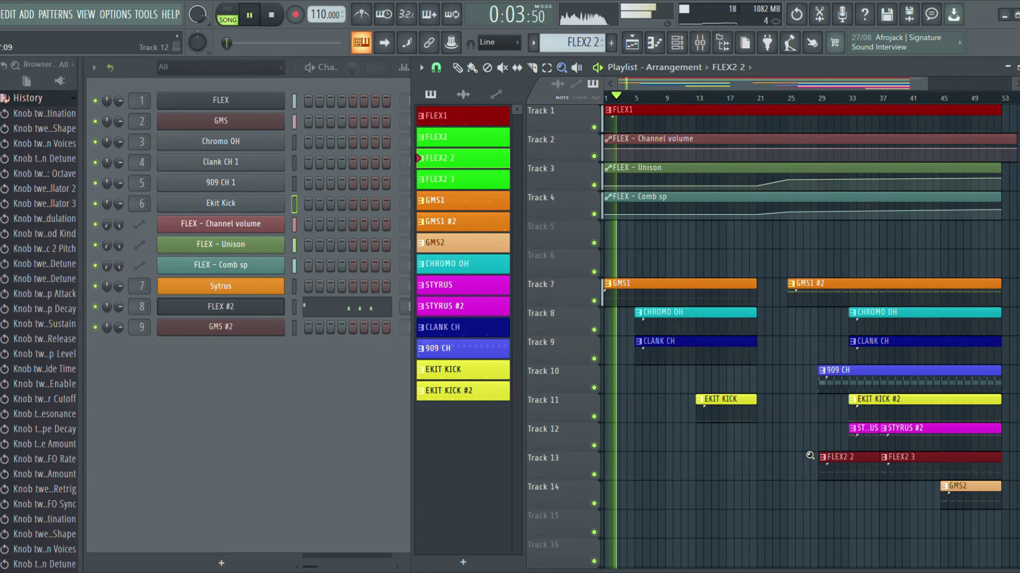
left_click_drag(808, 458, 1012, 494)
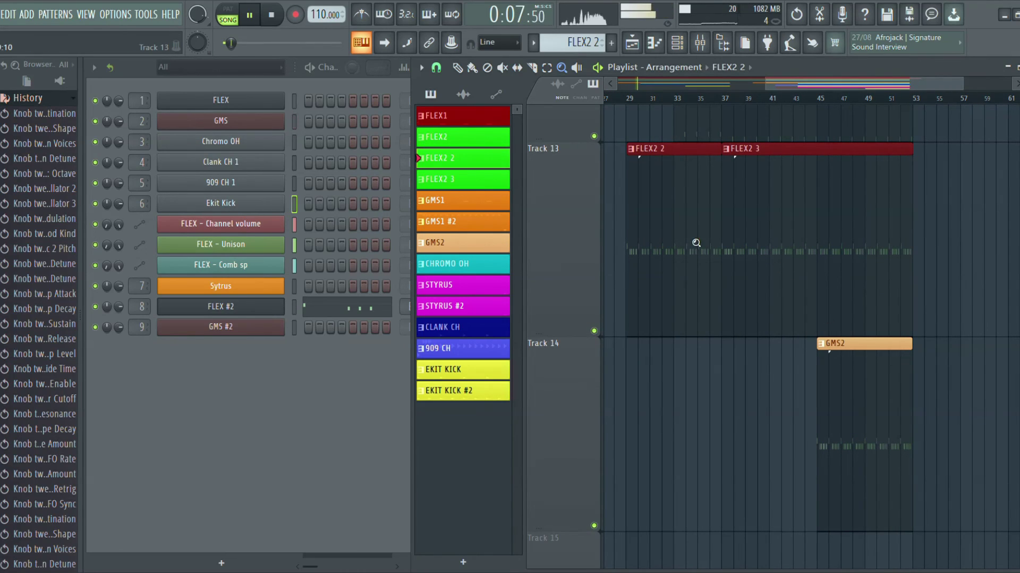
left_click_drag(623, 219, 969, 302)
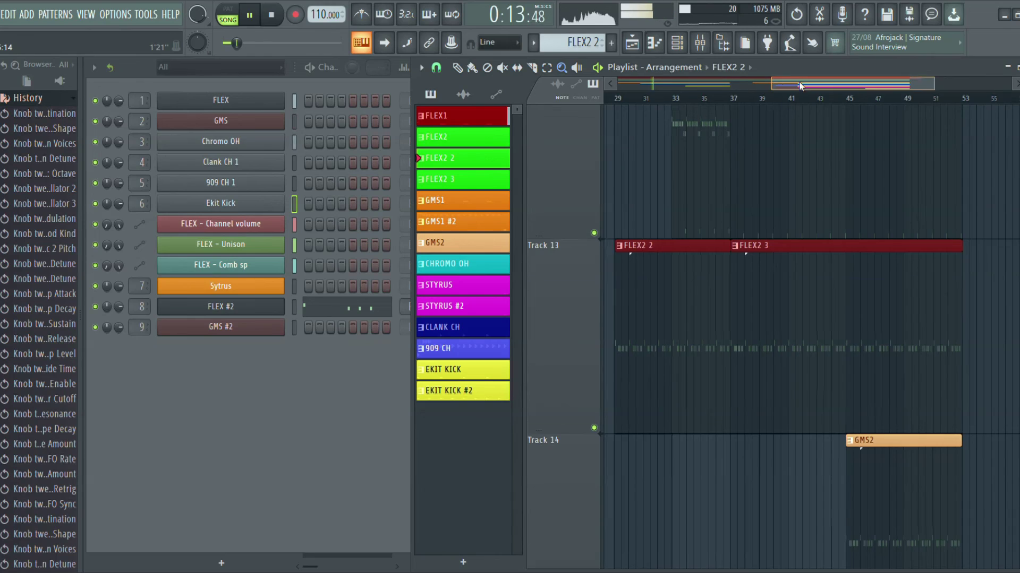
scroll(775, 84, "left", 2)
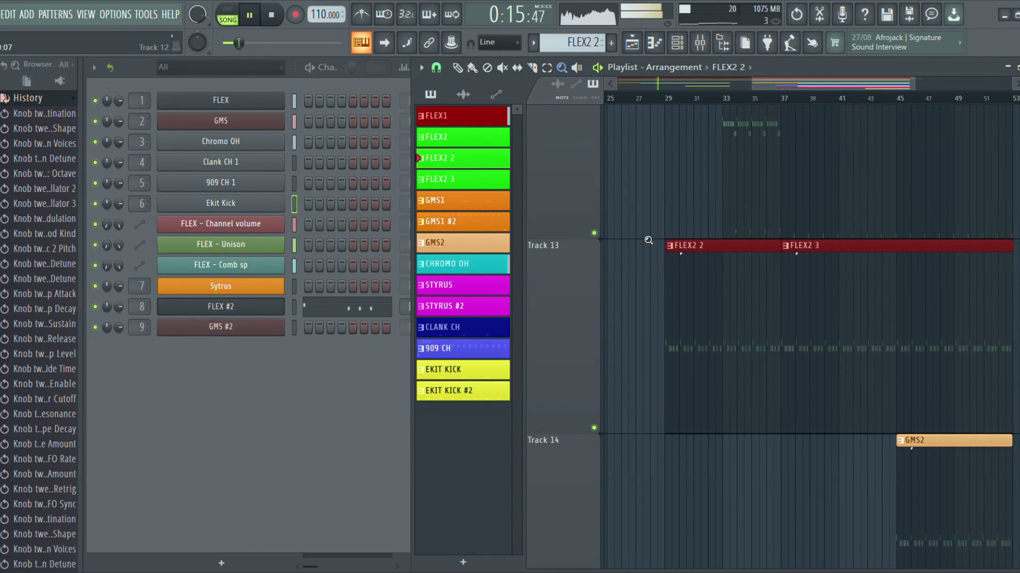
left_click_drag(651, 279, 700, 284)
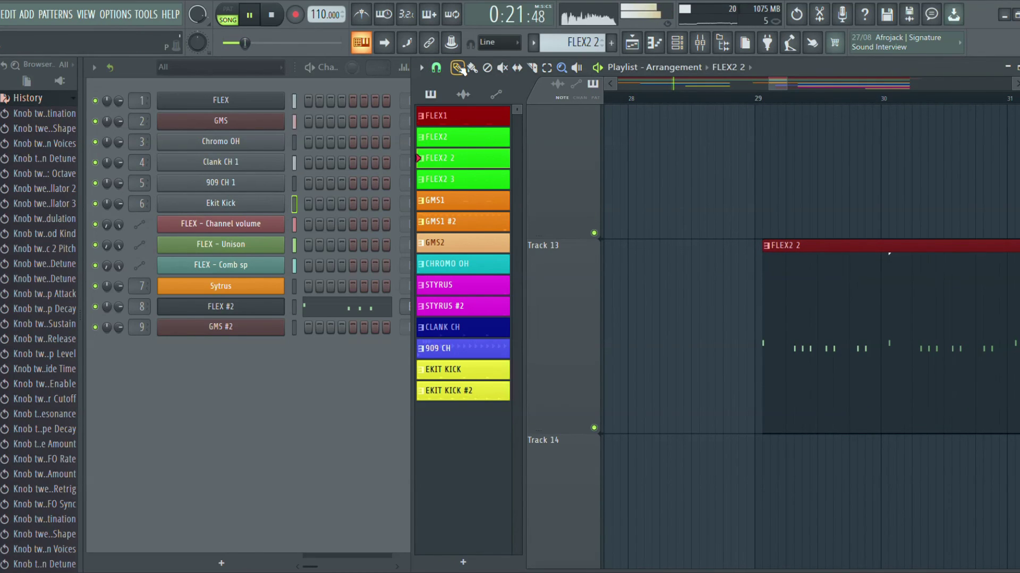
left_click_drag(813, 332, 823, 331)
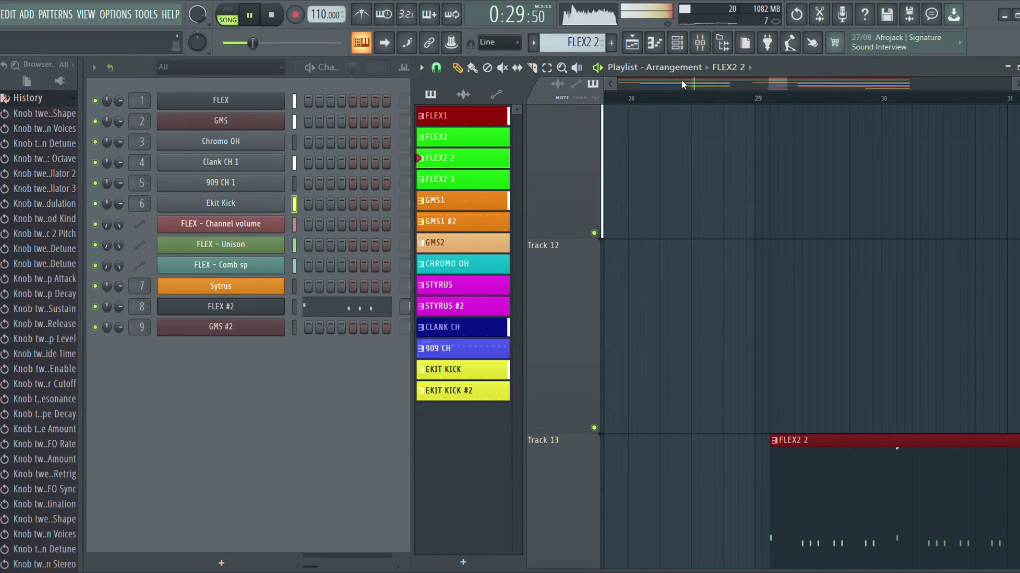
left_click_drag(776, 81, 805, 84)
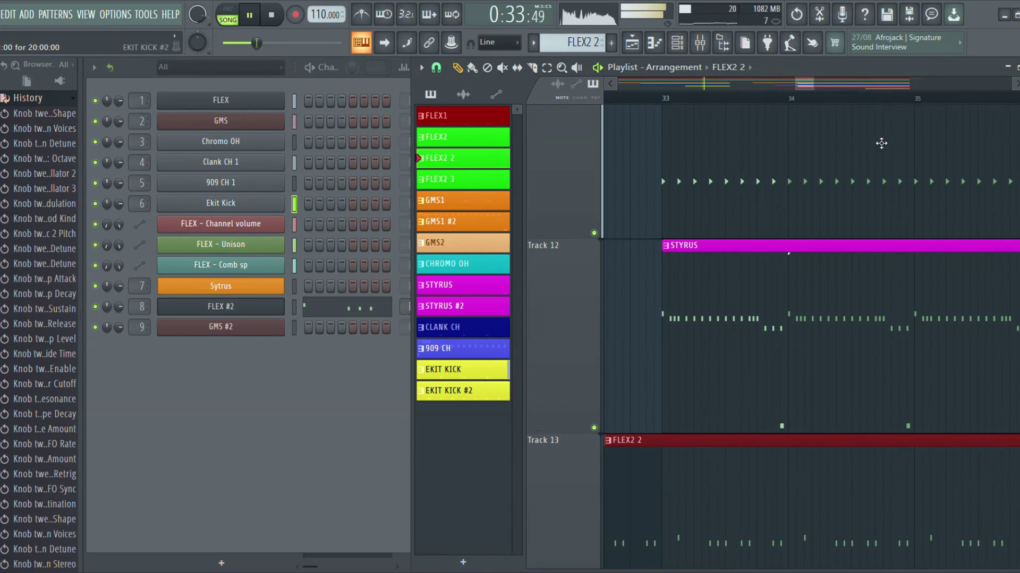
- Examine where the FLEX2 2 clip on Track 13 starts relative to bar 29 while the arrangement plays
left_click_drag(804, 84, 781, 118)
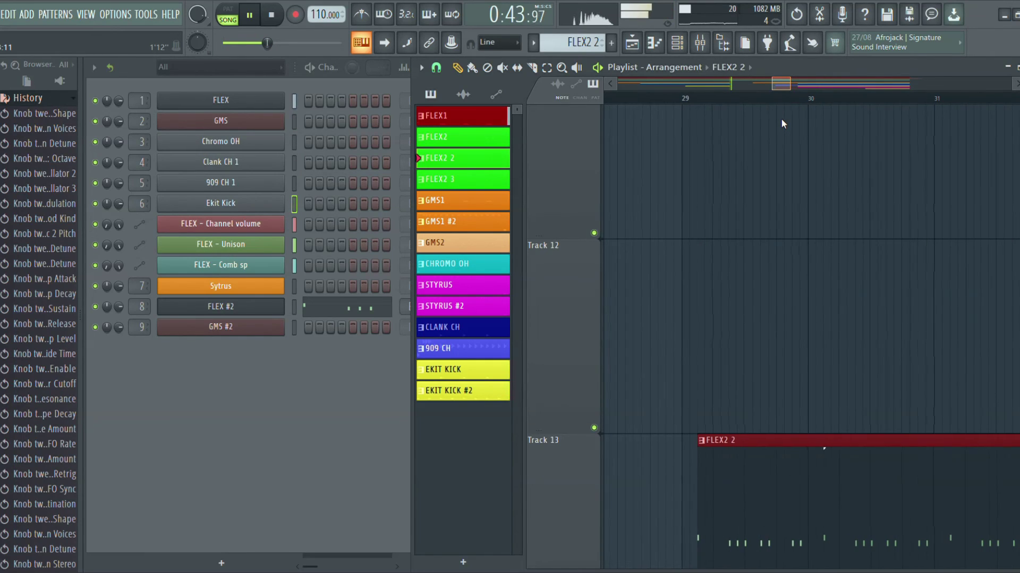
left_click(562, 67)
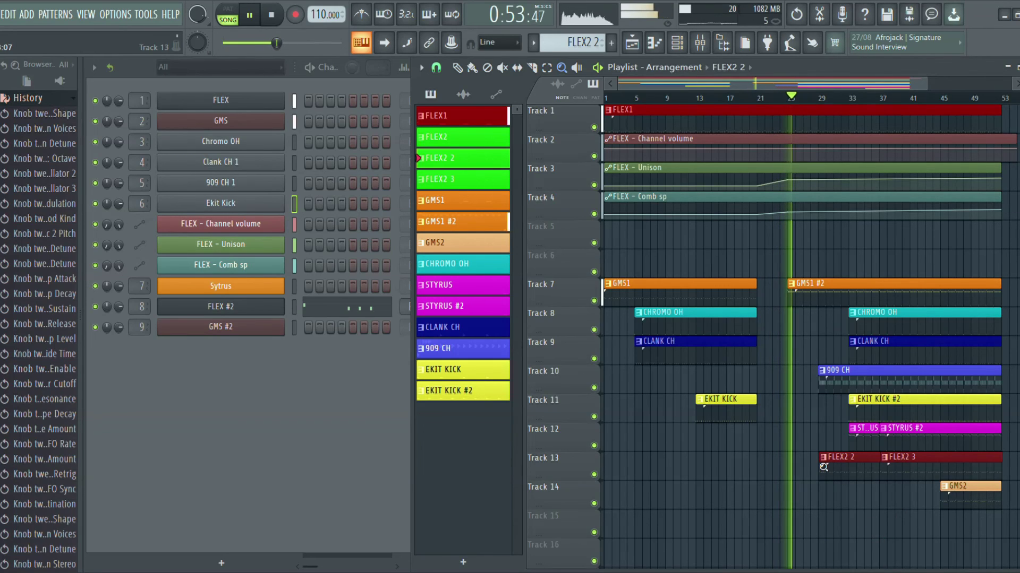
left_click_drag(785, 396, 922, 517)
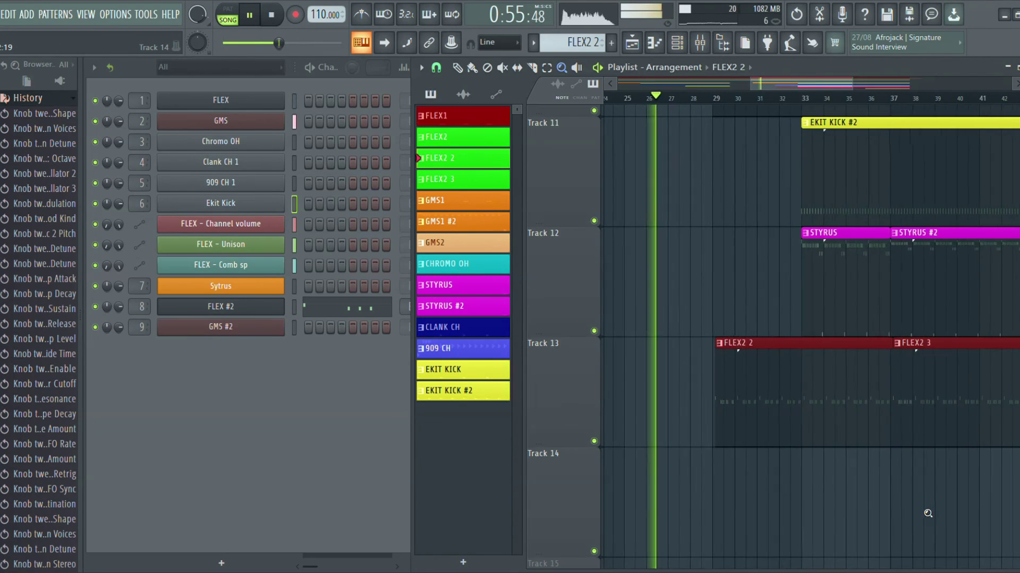
left_click_drag(679, 337, 815, 429)
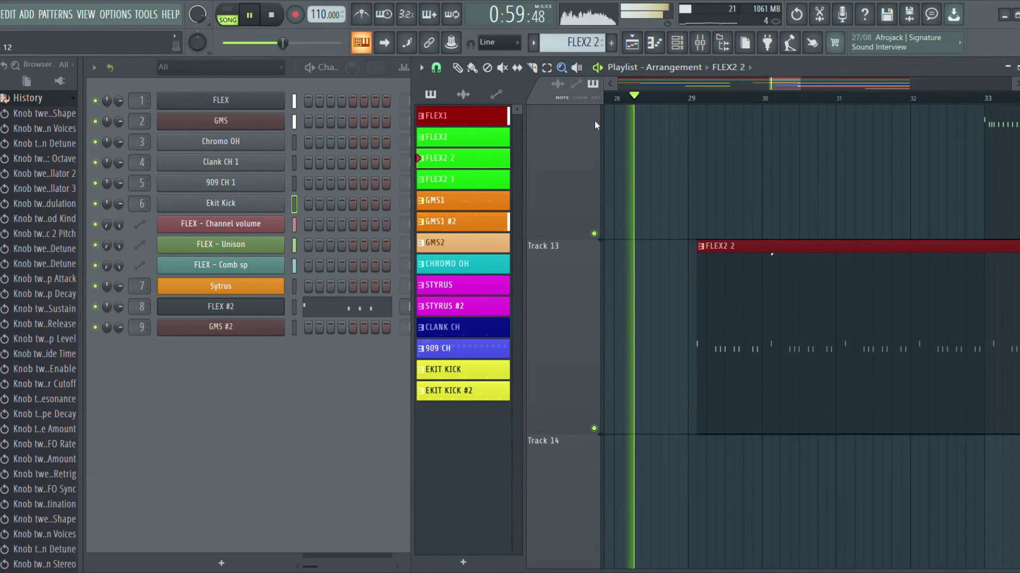
left_click(458, 68)
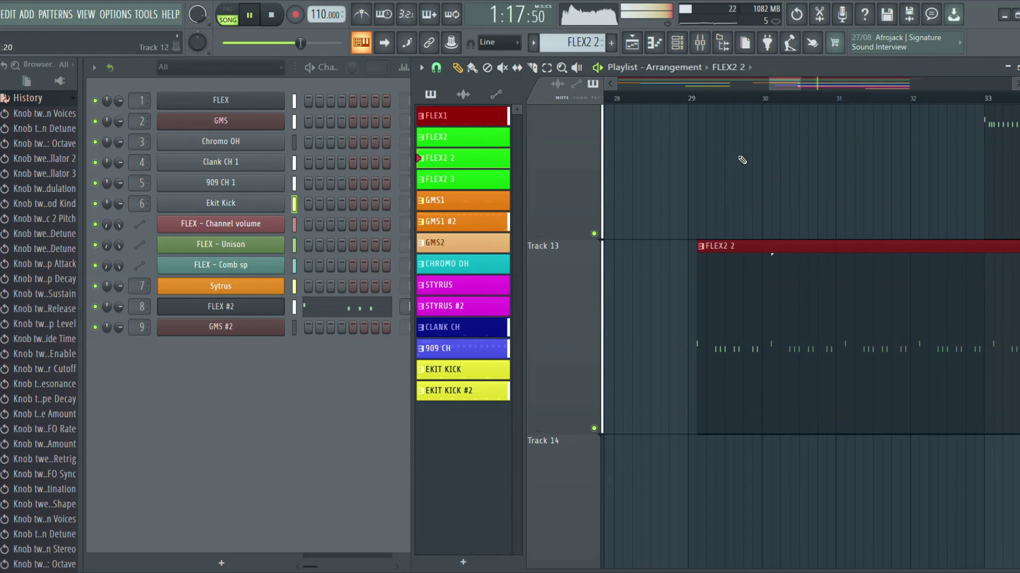
right_click(838, 261)
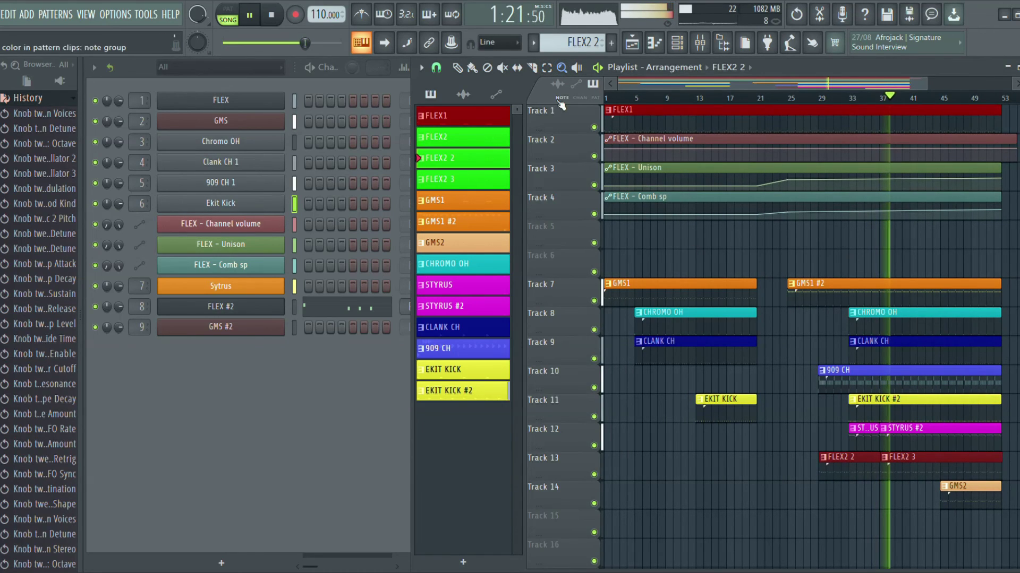
- Replace the EKIT KICK #2 clip on Track 11 with an EKIT KICK clip spanning bars 33 to 53
left_click_drag(834, 366, 1009, 491)
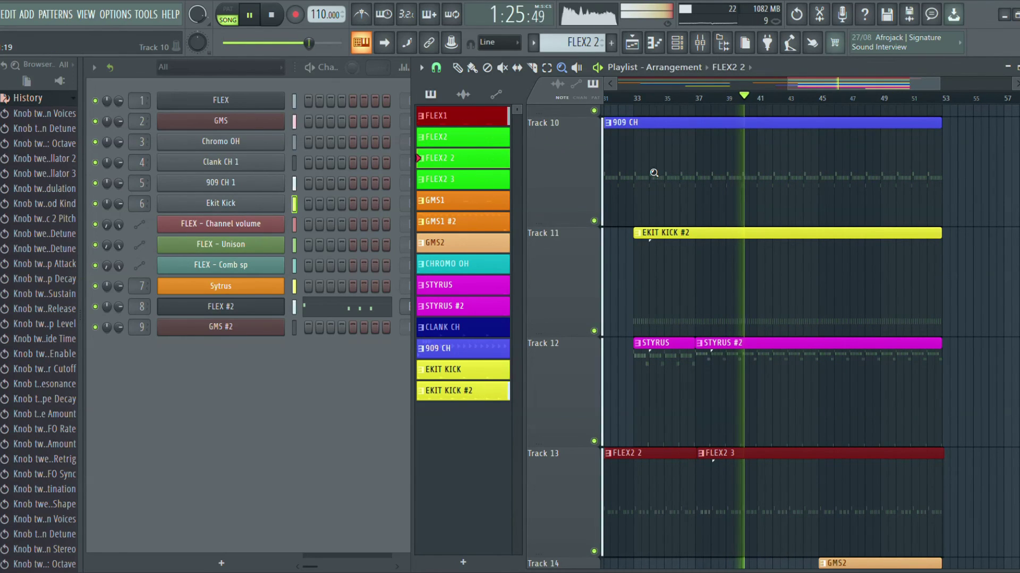
left_click(457, 68)
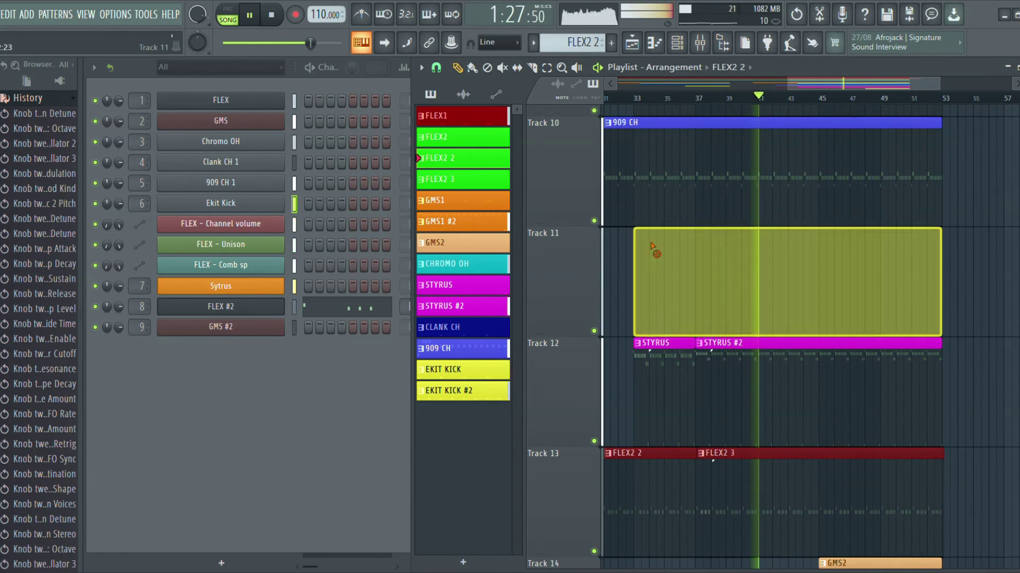
right_click(654, 246)
left_click(500, 373)
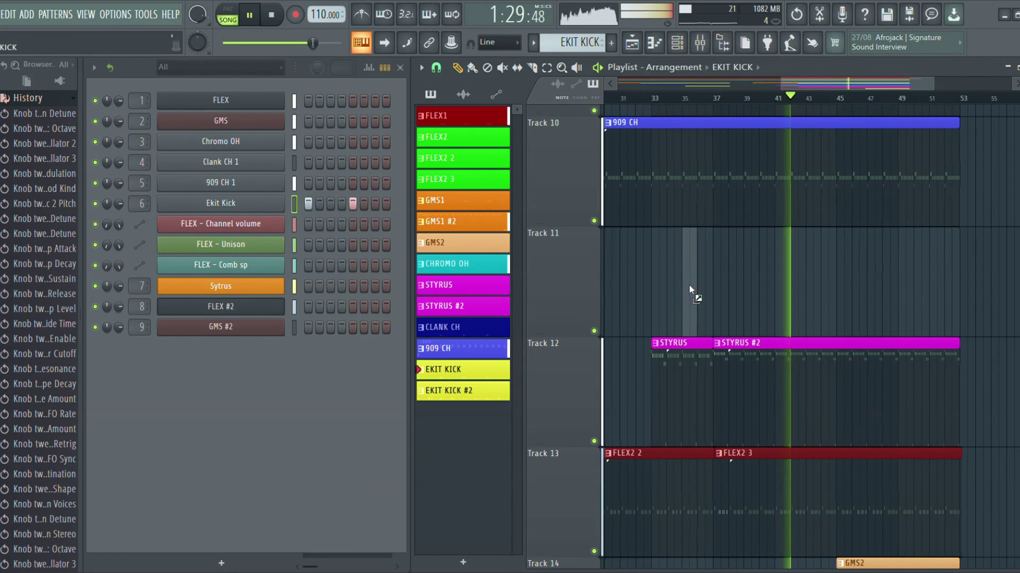
left_click(654, 308)
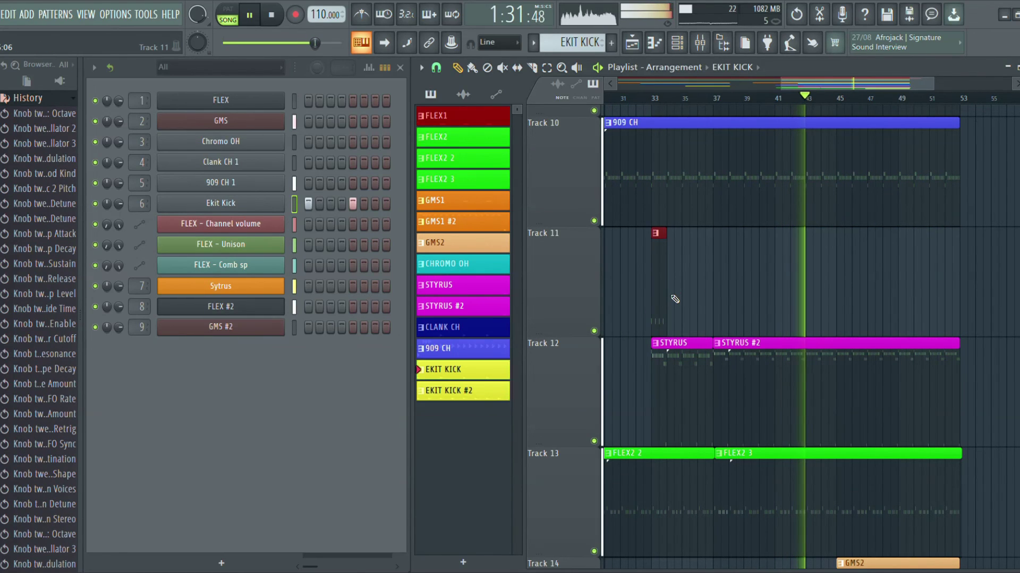
left_click_drag(672, 297, 959, 303)
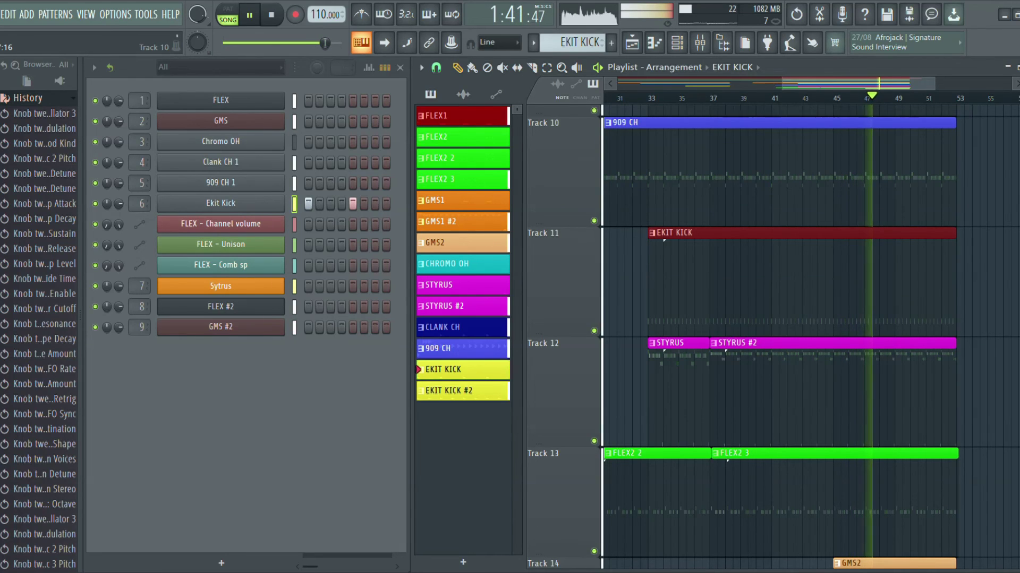
- Review the clips on Tracks 1 to 14 across bars 31 to 53 while the arrangement plays to its end
scroll(807, 335, "down", 1)
scroll(807, 334, "up", 3)
scroll(807, 335, "down", 1)
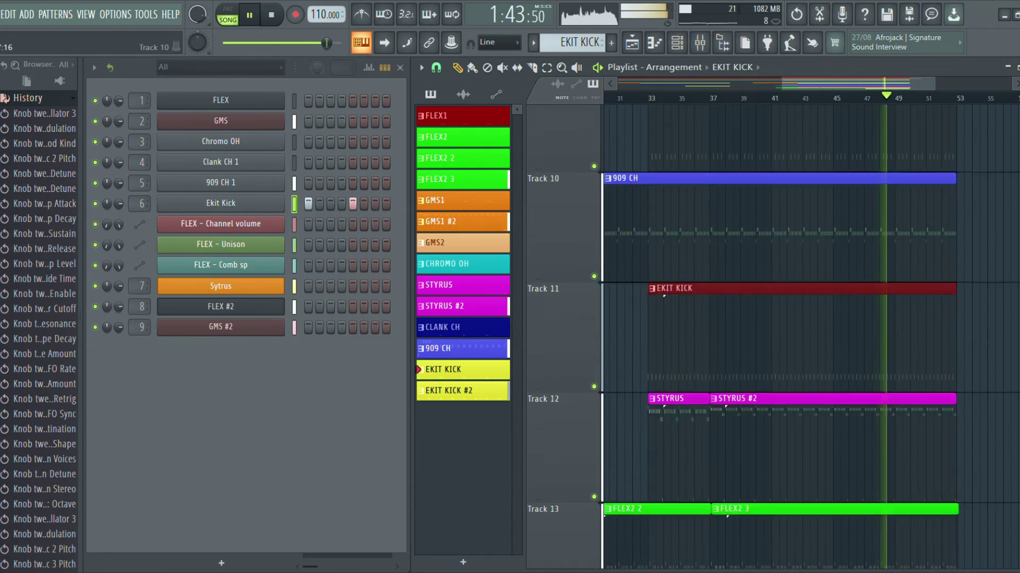
scroll(807, 335, "down", 8)
scroll(807, 335, "up", 3)
scroll(807, 335, "up", 5)
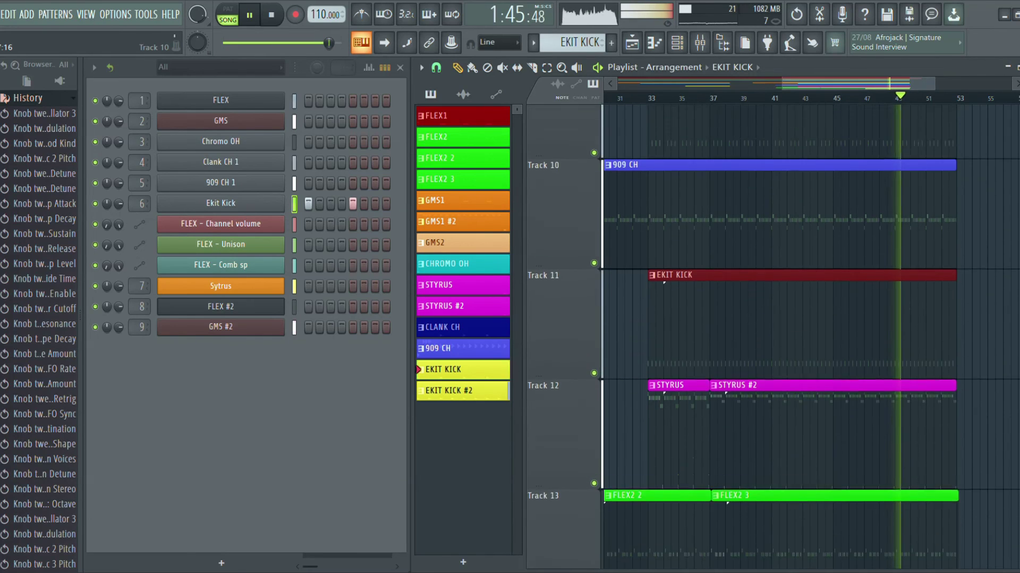
scroll(807, 334, "down", 1)
scroll(807, 334, "up", 10)
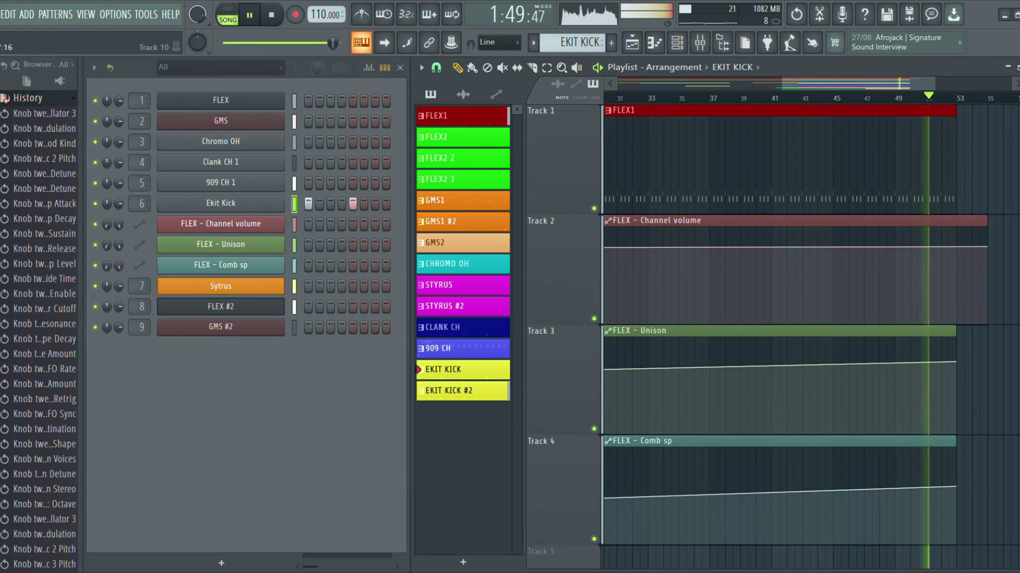
scroll(807, 334, "down", 3)
scroll(807, 335, "up", 1)
scroll(807, 334, "down", 8)
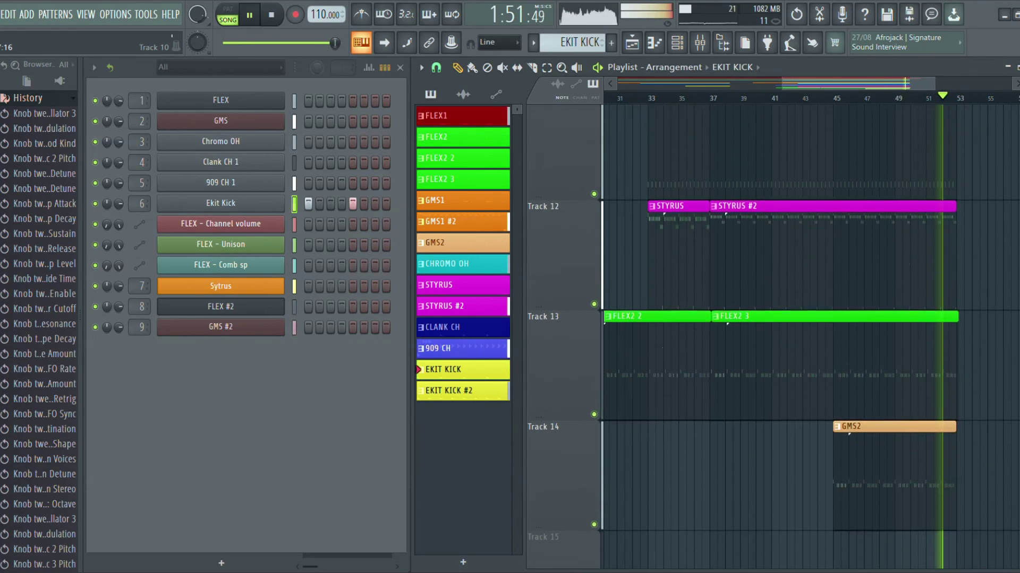
scroll(807, 334, "up", 1)
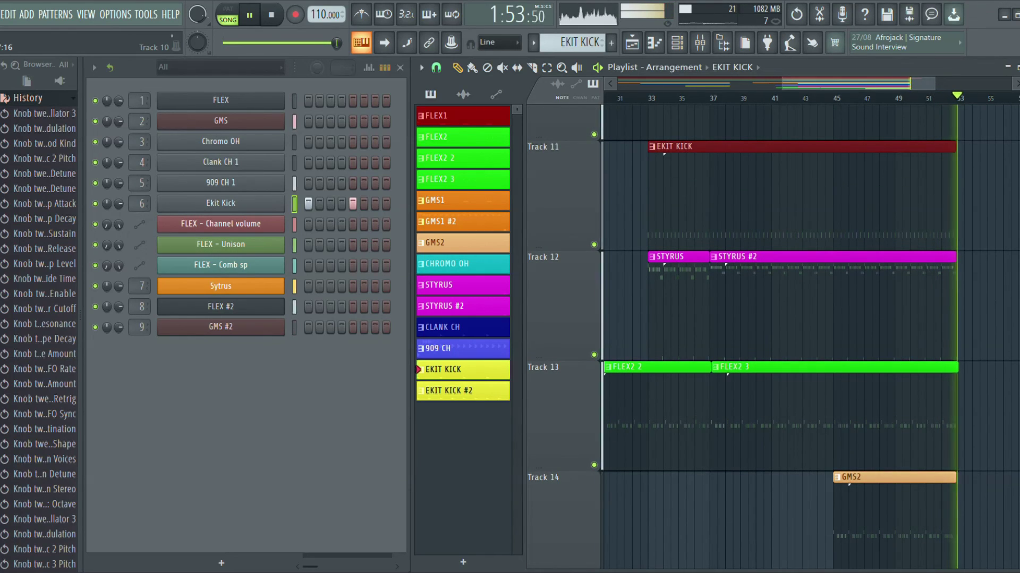